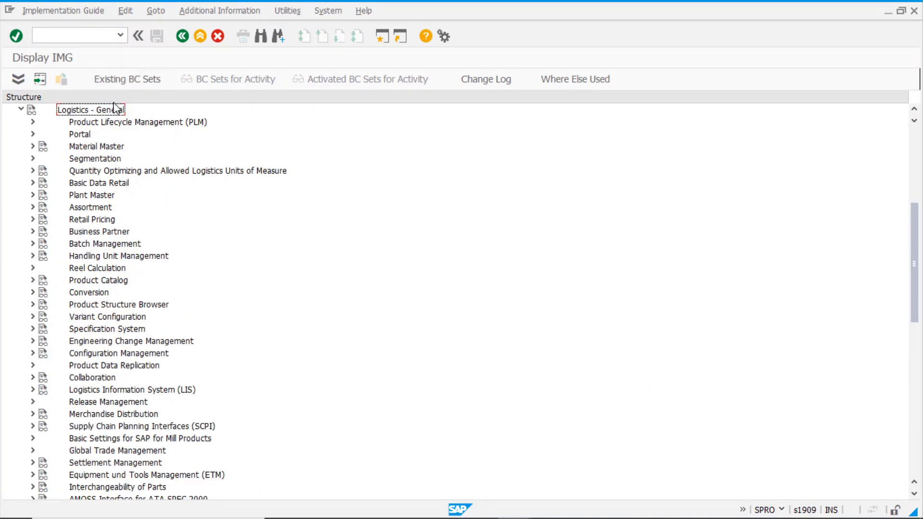
Expand Batch Management > Batch Determination and Batch Check > Condition Tables and select Define Inventory Management Condition Tables
{"action": "left_click", "coordinate": [33, 244]}
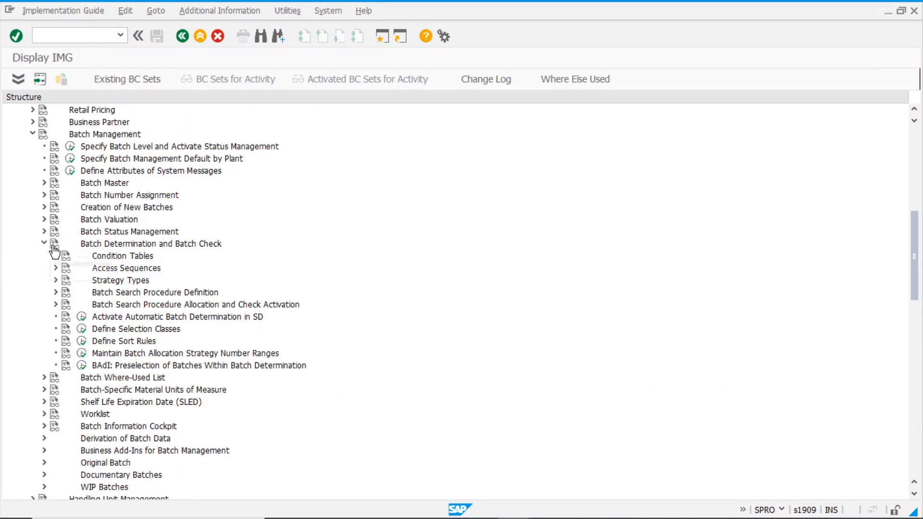
{"action": "left_click", "coordinate": [114, 137]}
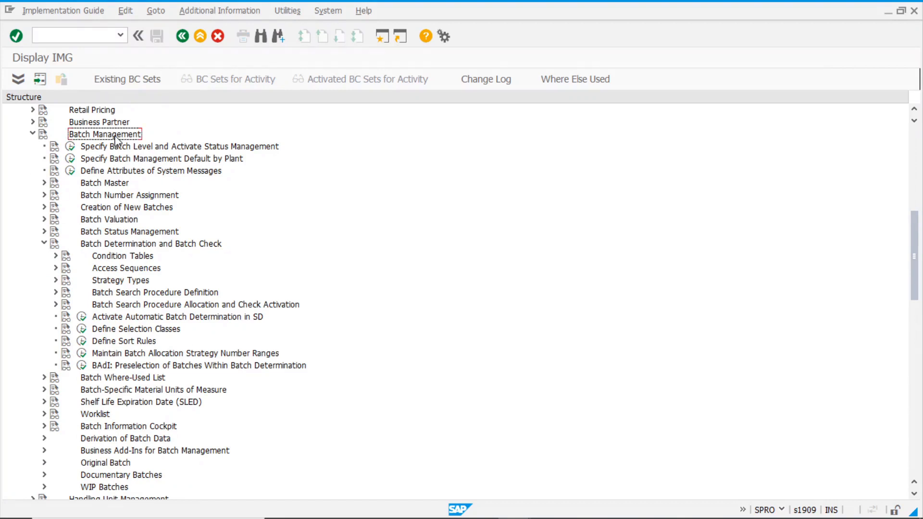
{"action": "left_click", "coordinate": [107, 246]}
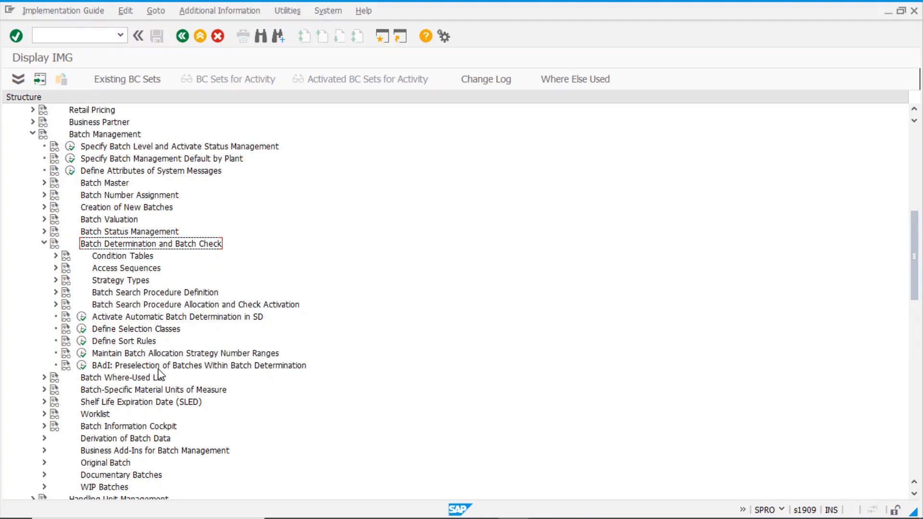
{"action": "left_click", "coordinate": [56, 256]}
{"action": "left_click", "coordinate": [131, 258]}
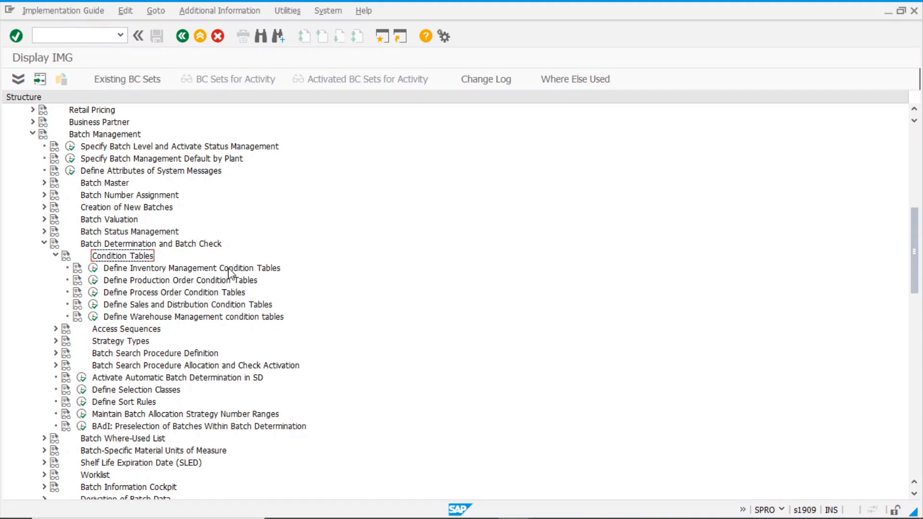
{"action": "left_click", "coordinate": [153, 270]}
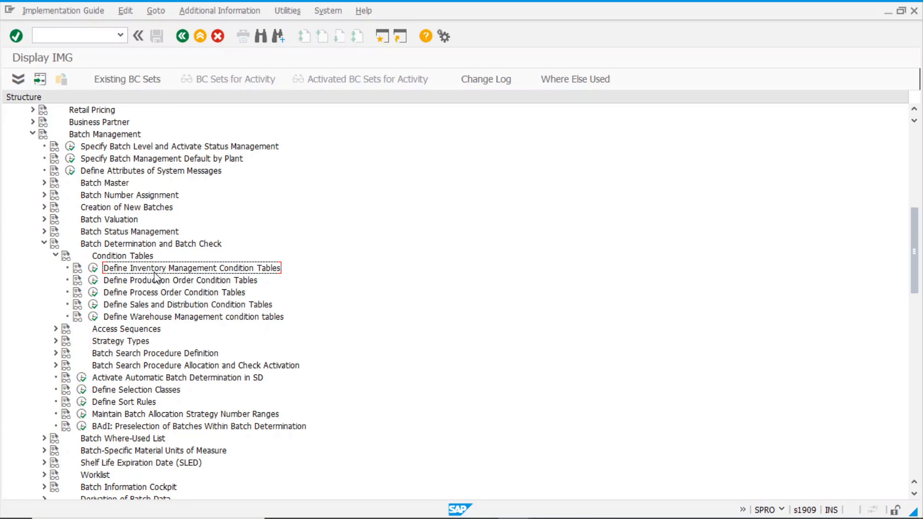
Open condition table 024 (Movement Type/Plant/Material) in change mode, acknowledging the namespace and generation notices
{"action": "left_click", "coordinate": [93, 268]}
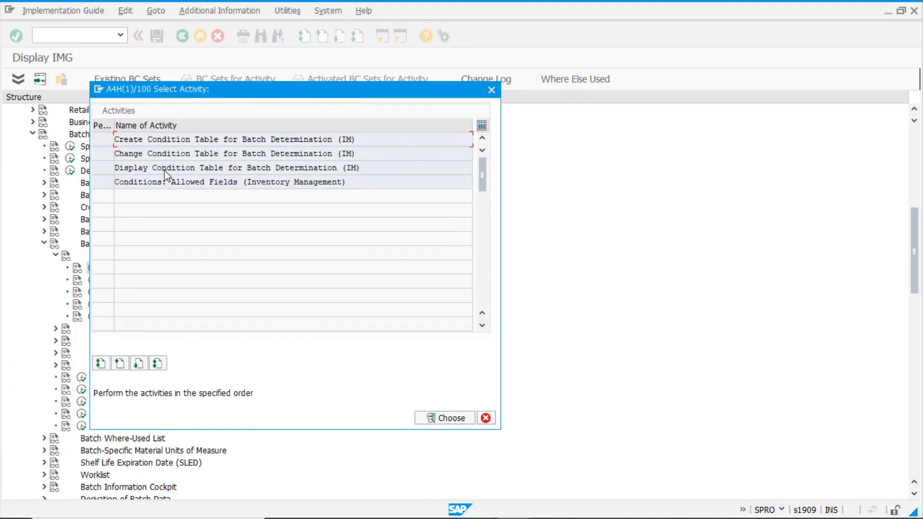
{"action": "double_click", "coordinate": [169, 154]}
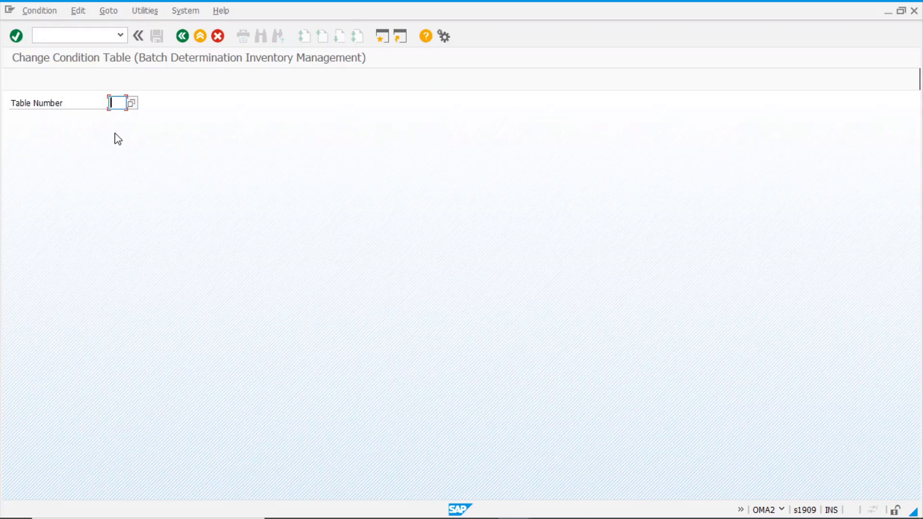
{"action": "key", "text": "F4"}
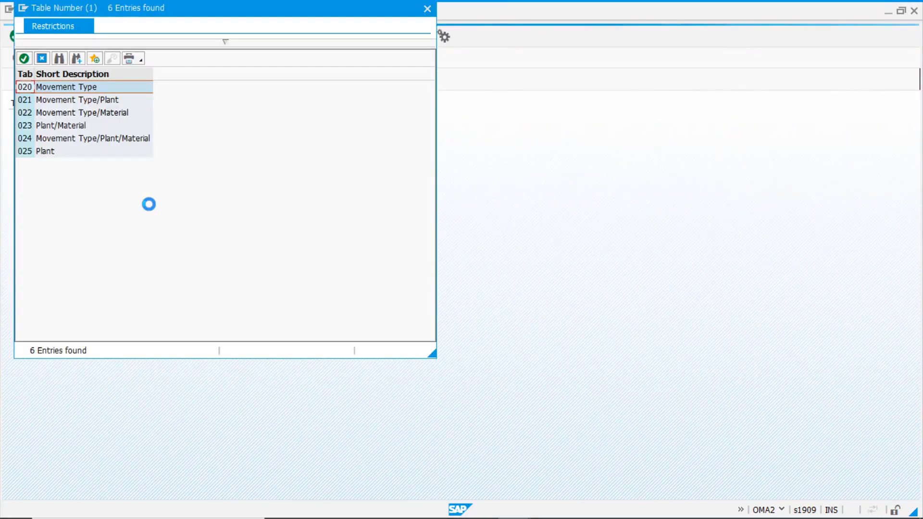
{"action": "double_click", "coordinate": [72, 139]}
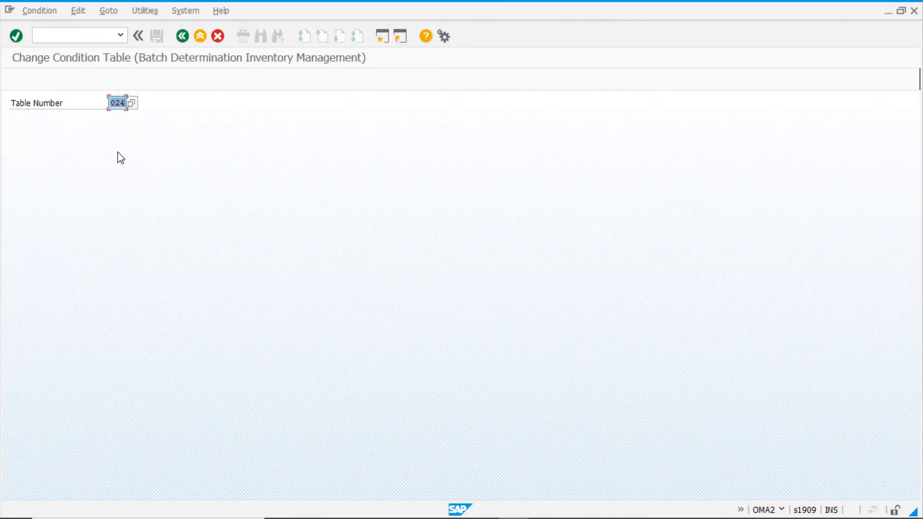
{"action": "key", "text": "Return"}
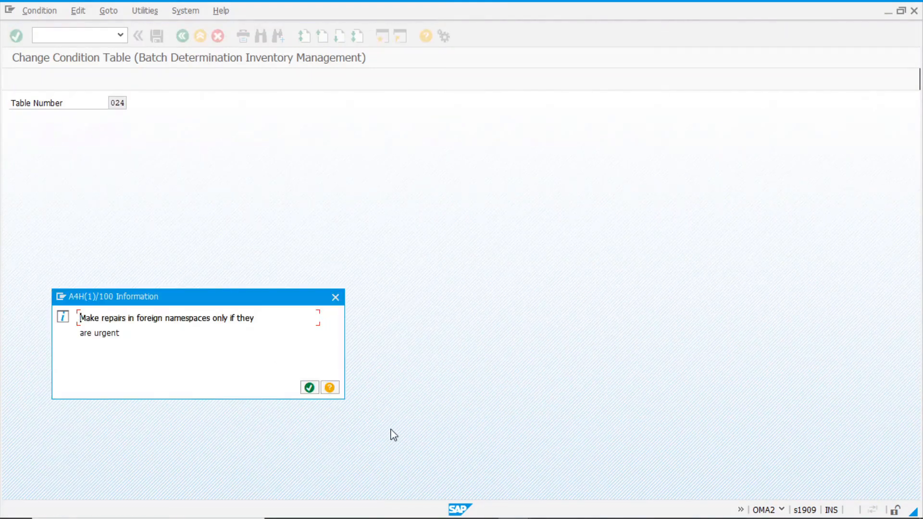
{"action": "left_click", "coordinate": [309, 388]}
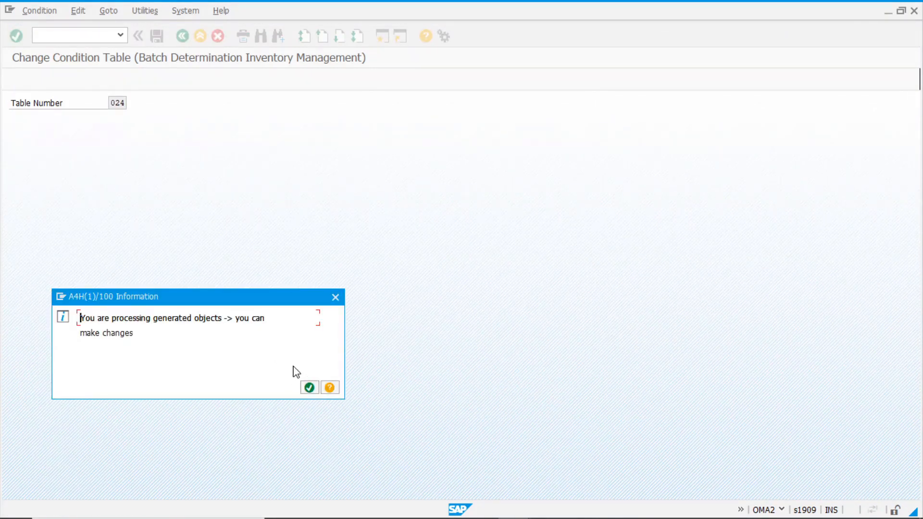
{"action": "left_click", "coordinate": [310, 388]}
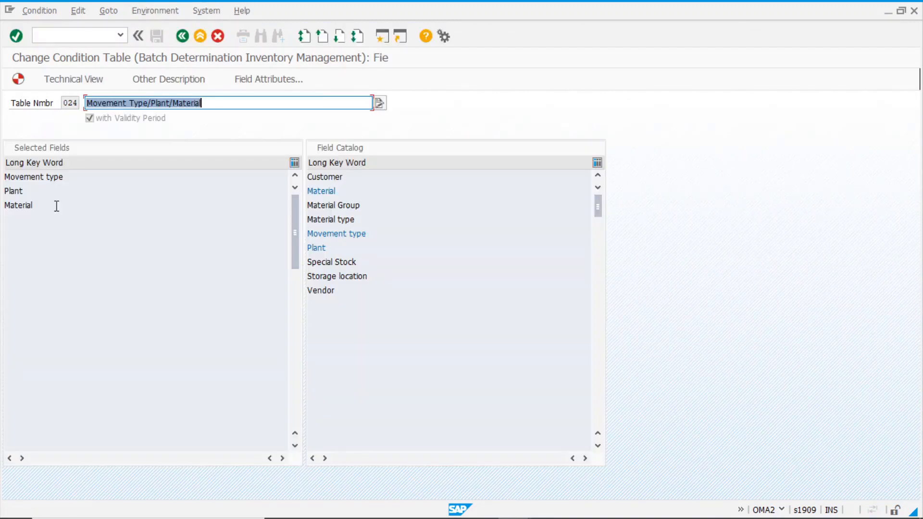
Review table 024's selected fields and return to the condition table activity list
{"action": "left_click", "coordinate": [64, 177]}
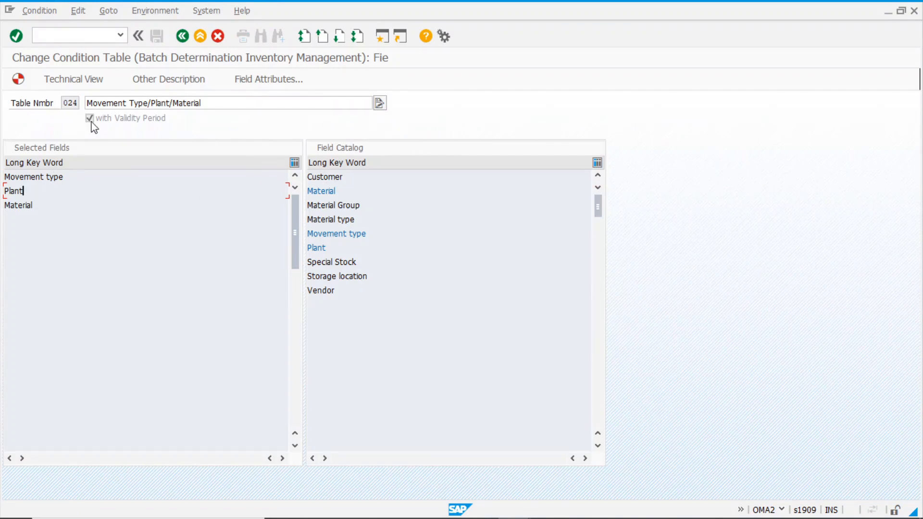
{"action": "left_click", "coordinate": [182, 36]}
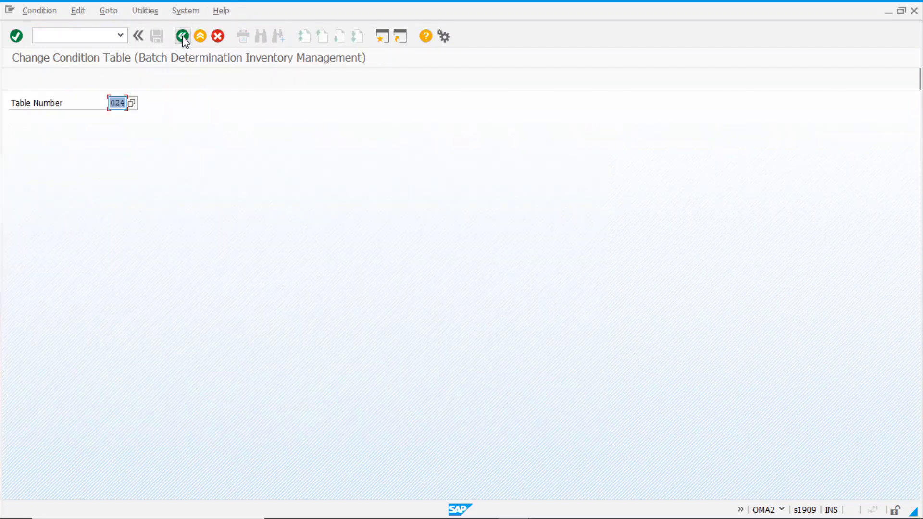
{"action": "left_click", "coordinate": [183, 36]}
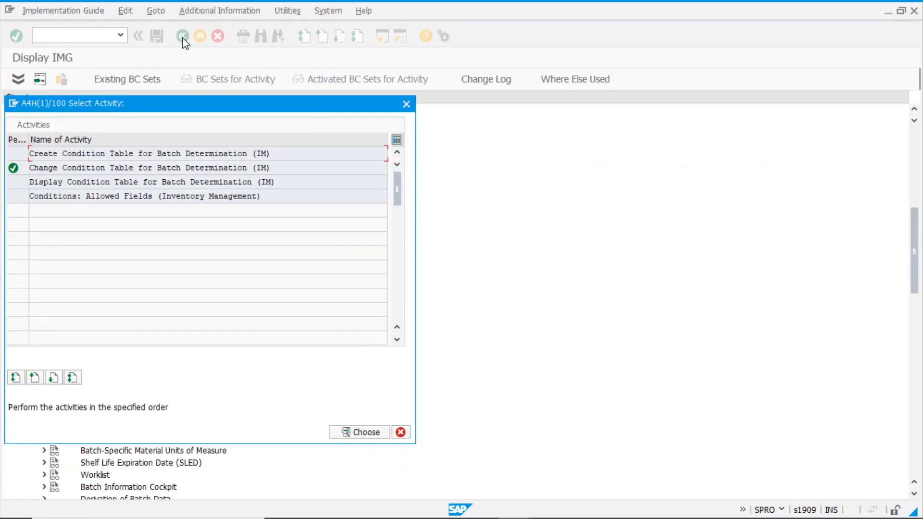
{"action": "left_click", "coordinate": [408, 103]}
Run Define Inventory Management Access Sequences, dismissing the cross-client table caution
{"action": "left_click", "coordinate": [56, 255]}
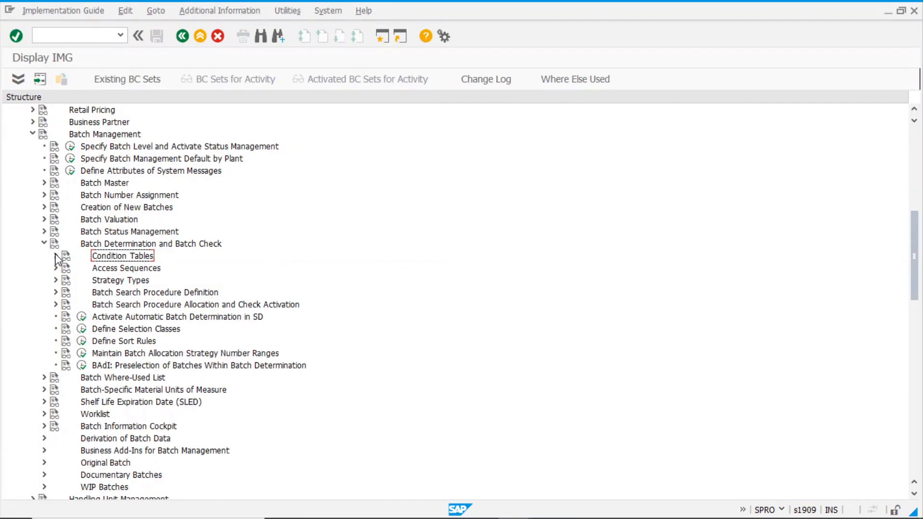
{"action": "left_click", "coordinate": [56, 268]}
{"action": "left_click", "coordinate": [151, 269]}
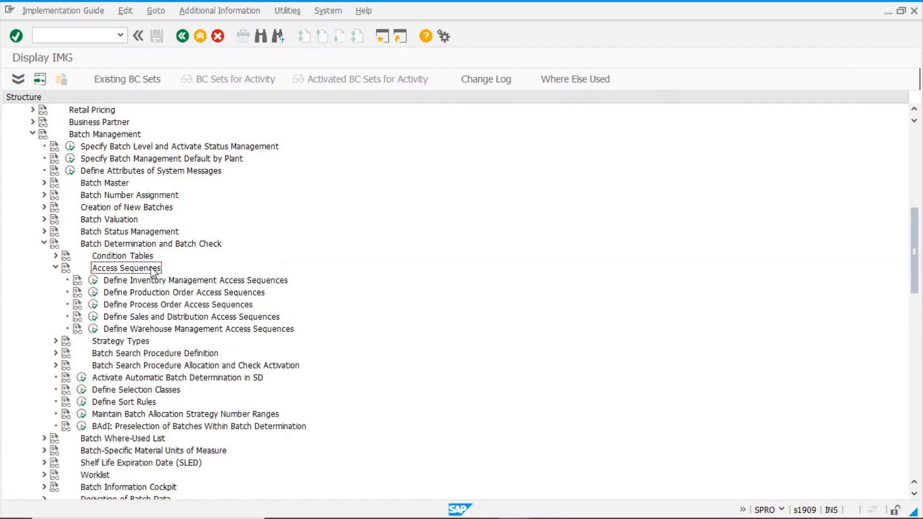
{"action": "left_click", "coordinate": [229, 281]}
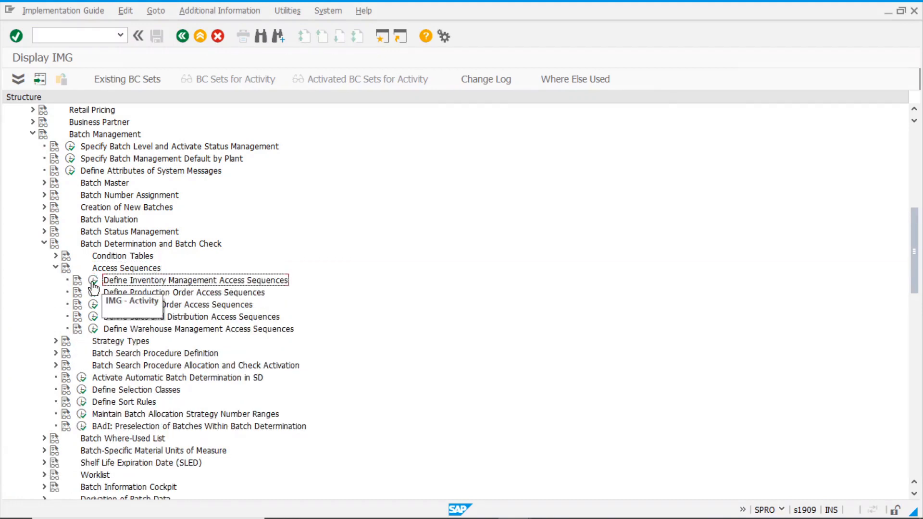
{"action": "double_click", "coordinate": [221, 282]}
{"action": "left_click", "coordinate": [309, 372]}
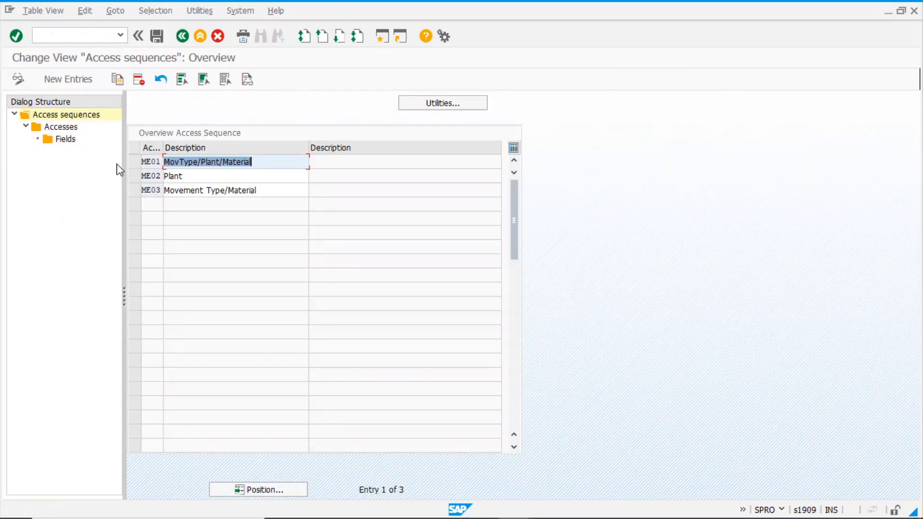
Inspect access 10 of sequence ME01 against table 024's fields, then back out to the IMG
{"action": "left_click", "coordinate": [135, 162]}
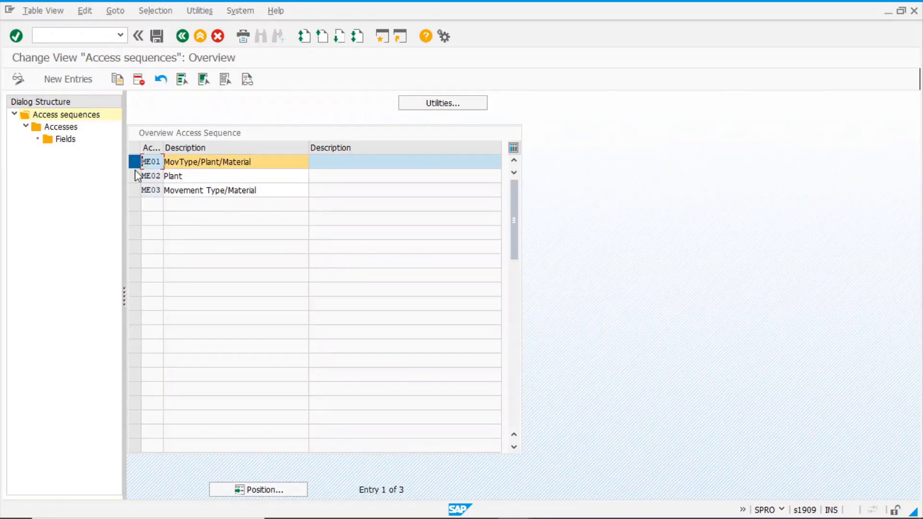
{"action": "double_click", "coordinate": [61, 127]}
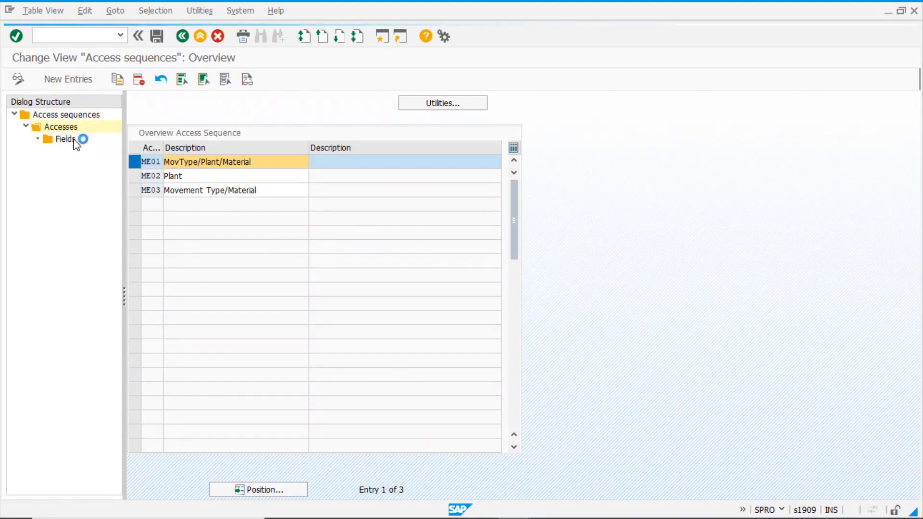
{"action": "left_click", "coordinate": [340, 167]}
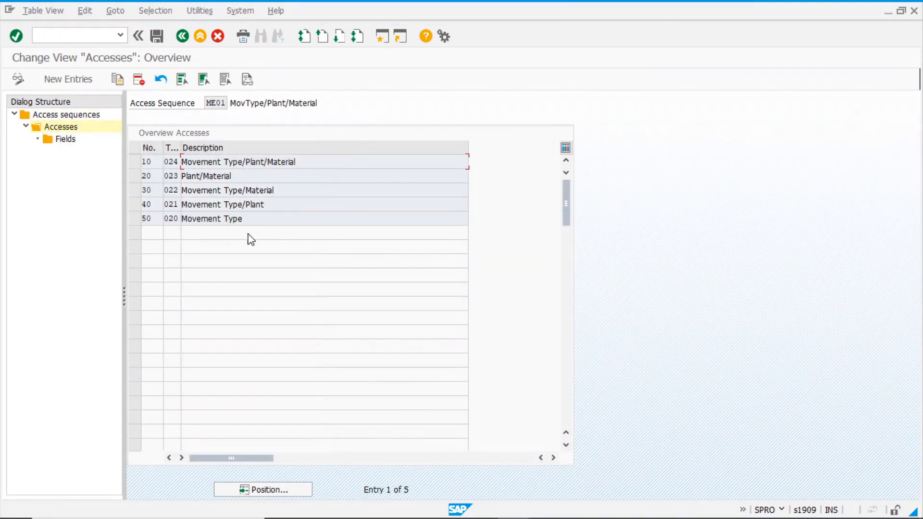
{"action": "left_click", "coordinate": [135, 162]}
{"action": "double_click", "coordinate": [68, 140]}
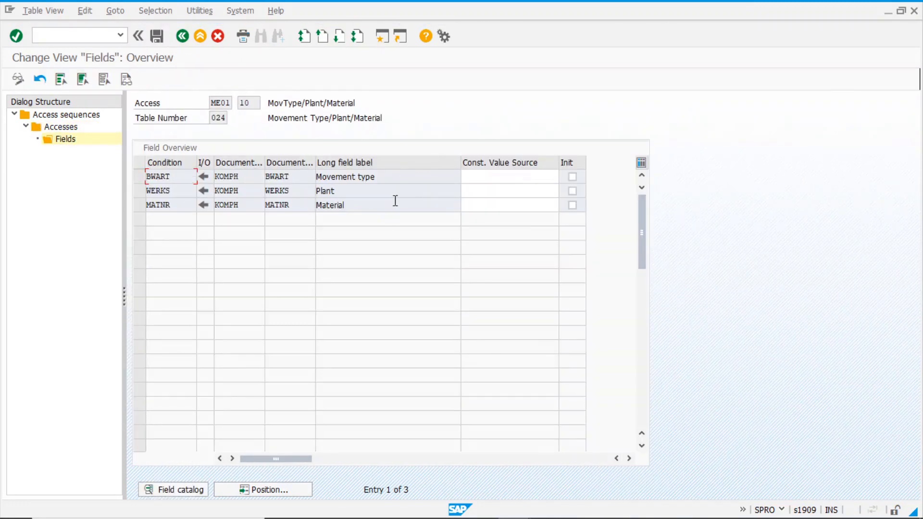
{"action": "left_click", "coordinate": [183, 37]}
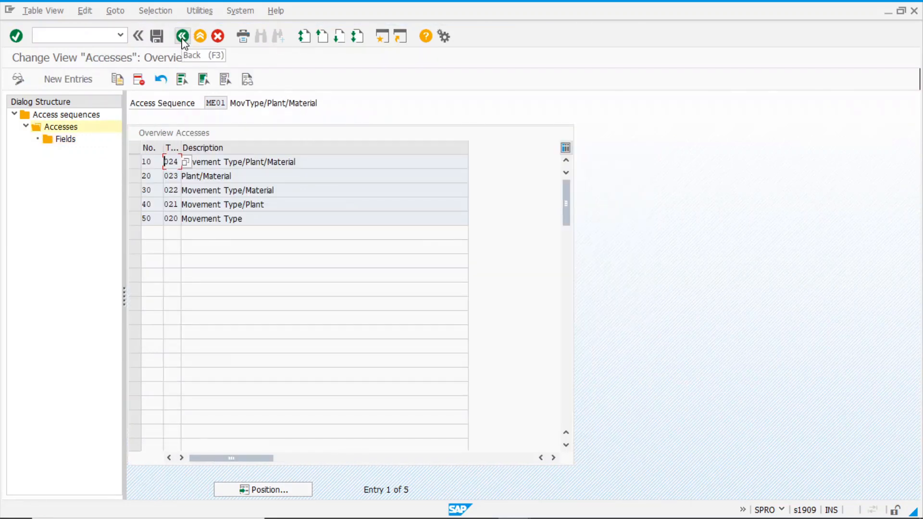
{"action": "left_click", "coordinate": [183, 37]}
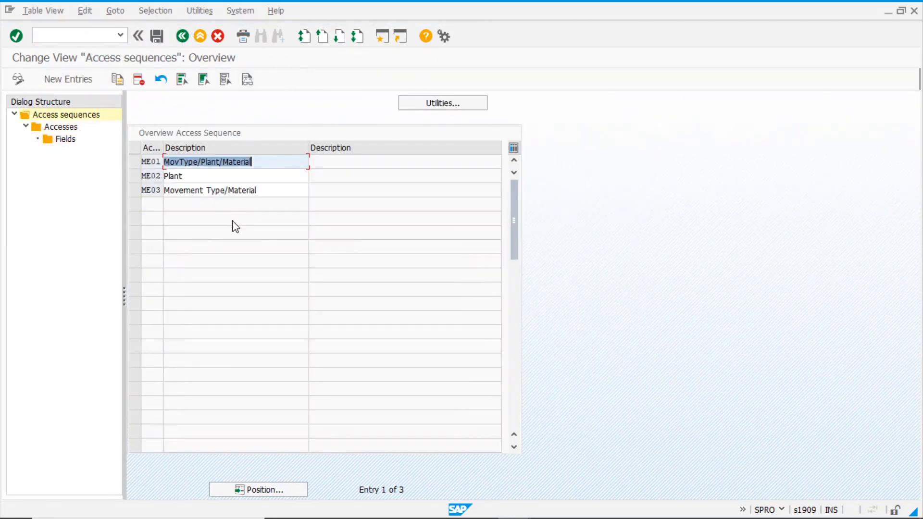
{"action": "left_click", "coordinate": [182, 37]}
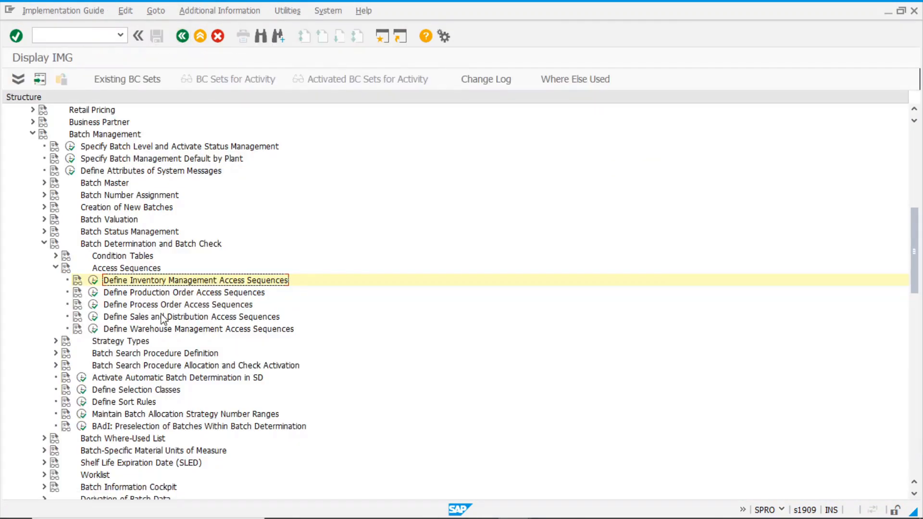
Copy inventory management strategy type ME01 as new strategy type ZM01
{"action": "left_click", "coordinate": [56, 268]}
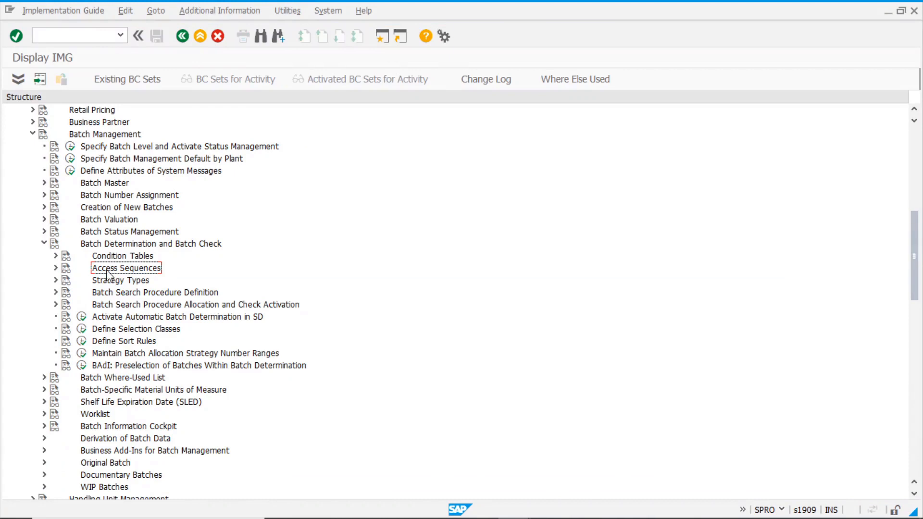
{"action": "left_click", "coordinate": [56, 280]}
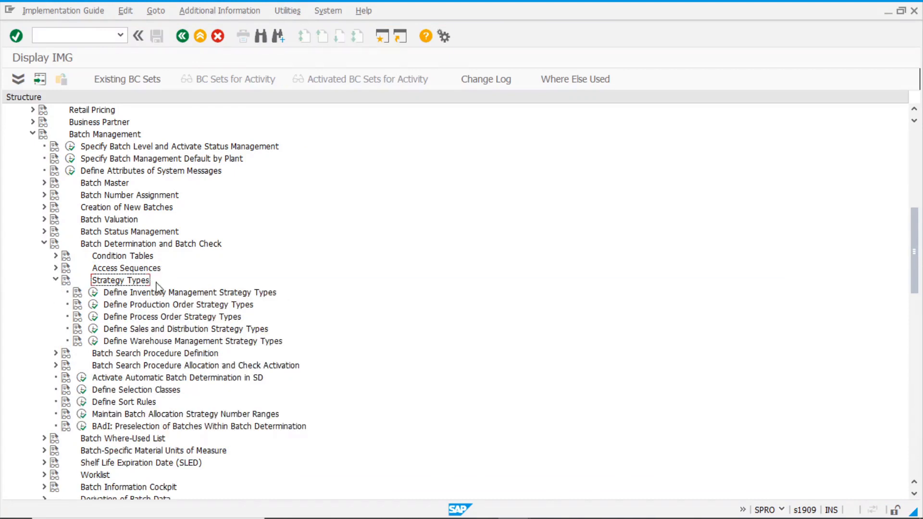
{"action": "left_click", "coordinate": [92, 293]}
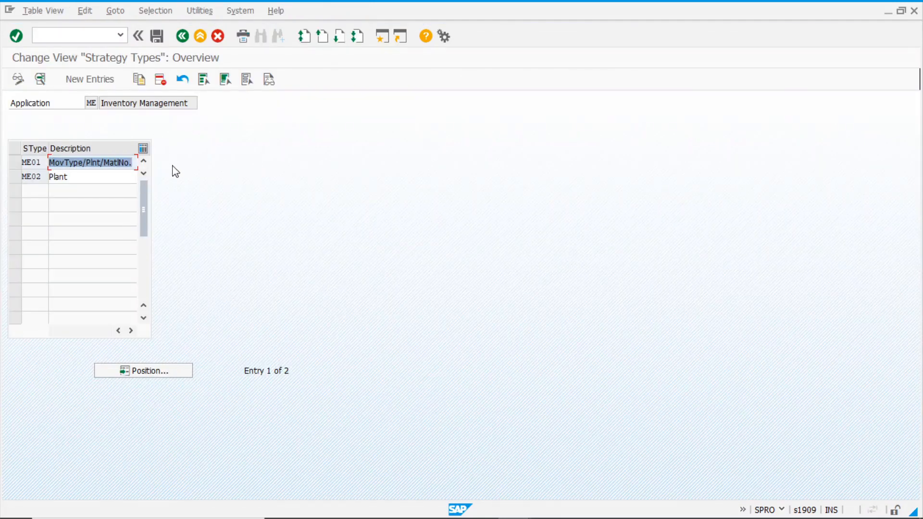
{"action": "left_click", "coordinate": [19, 163]}
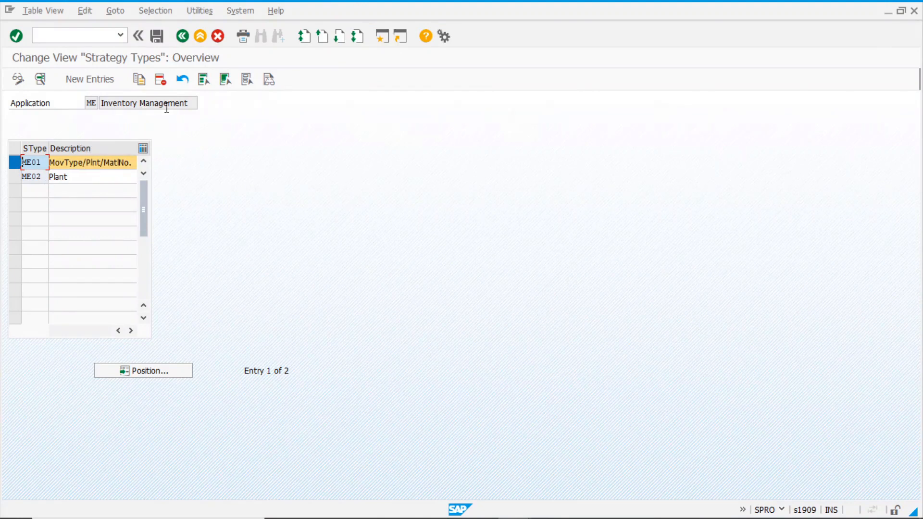
{"action": "left_click", "coordinate": [139, 80]}
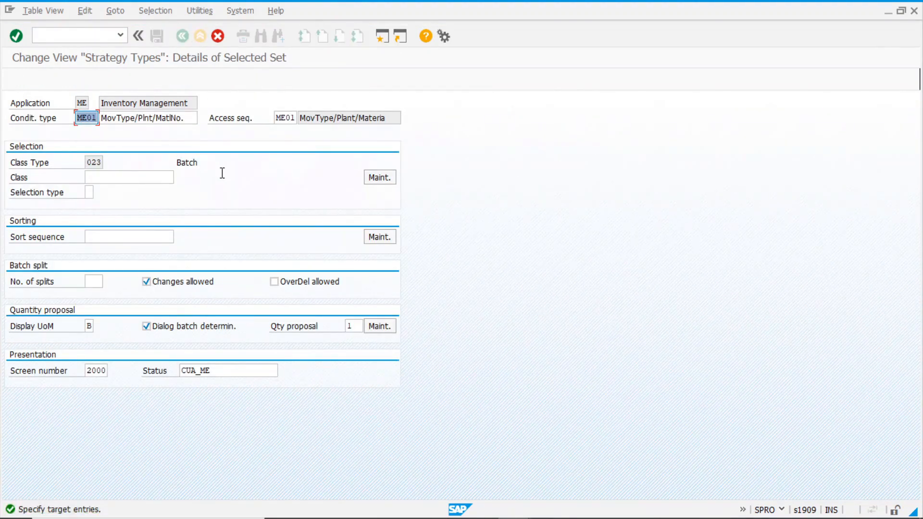
{"action": "type", "text": "zm01"}
{"action": "key", "text": "Return"}
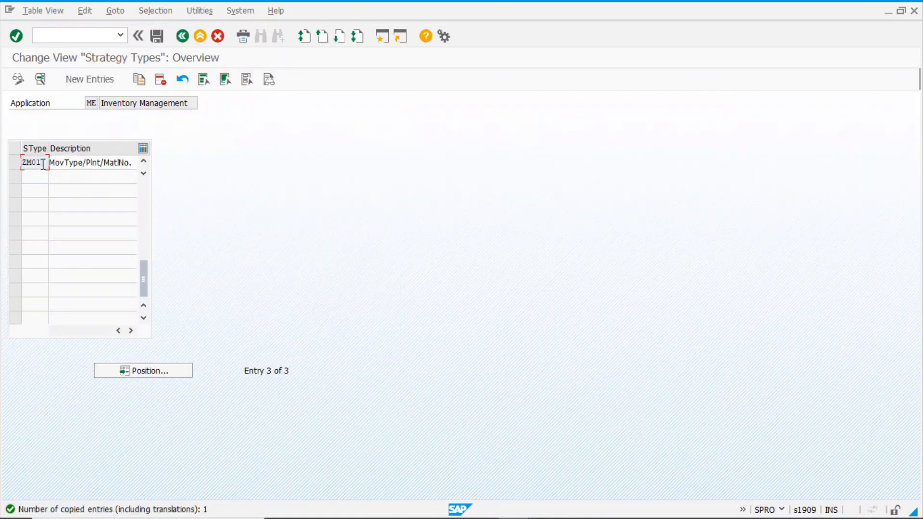
Save strategy type ZM01 under a customizing request and return to the IMG tree
{"action": "double_click", "coordinate": [39, 163]}
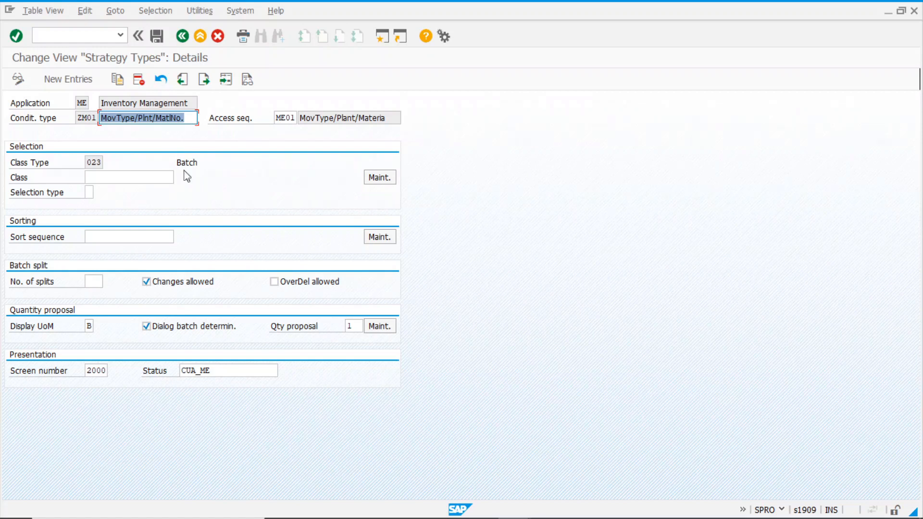
{"action": "left_click", "coordinate": [156, 35]}
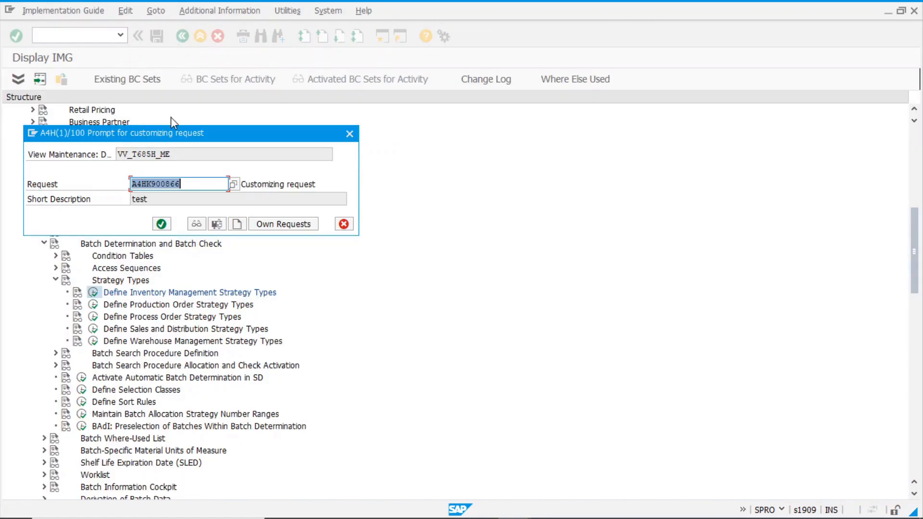
{"action": "left_click", "coordinate": [162, 225]}
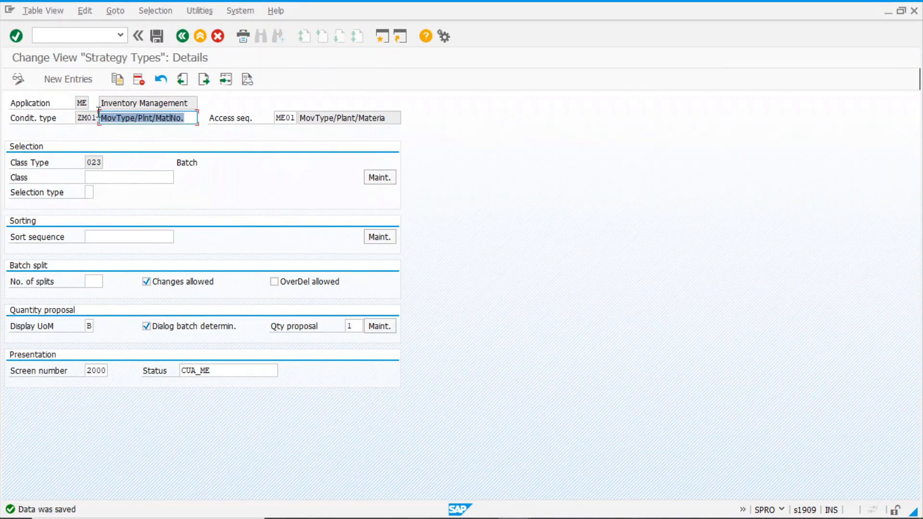
{"action": "left_click", "coordinate": [183, 35]}
{"action": "left_click", "coordinate": [182, 36]}
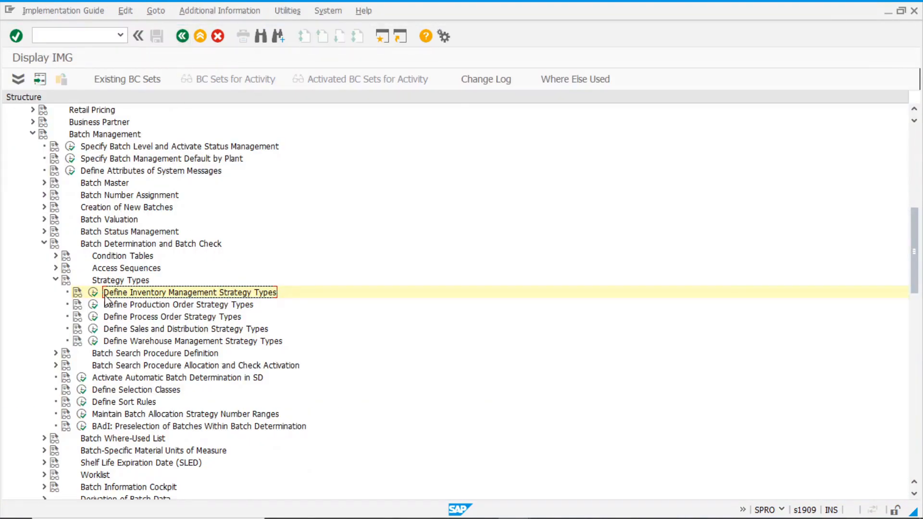
Show the control data steps of IM search procedure ME0001
{"action": "left_click", "coordinate": [56, 280]}
{"action": "left_click", "coordinate": [137, 293]}
{"action": "left_click", "coordinate": [56, 293]}
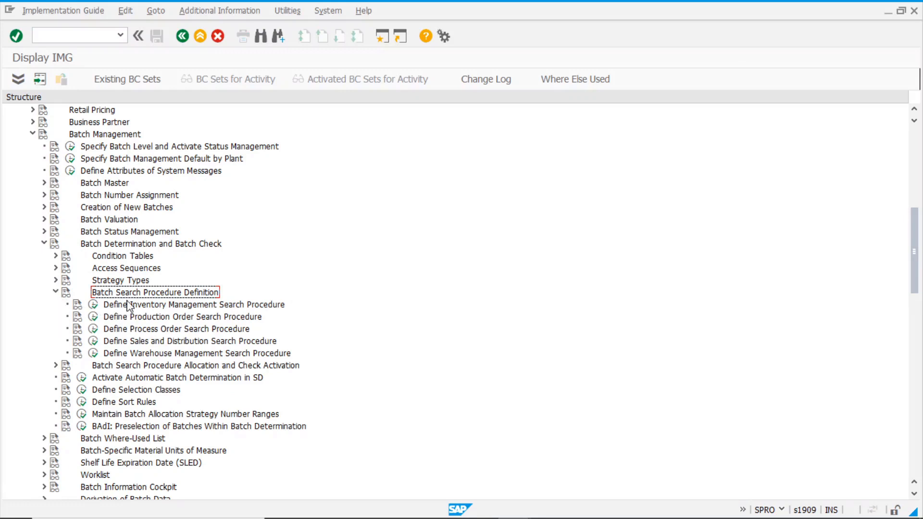
{"action": "left_click", "coordinate": [94, 305]}
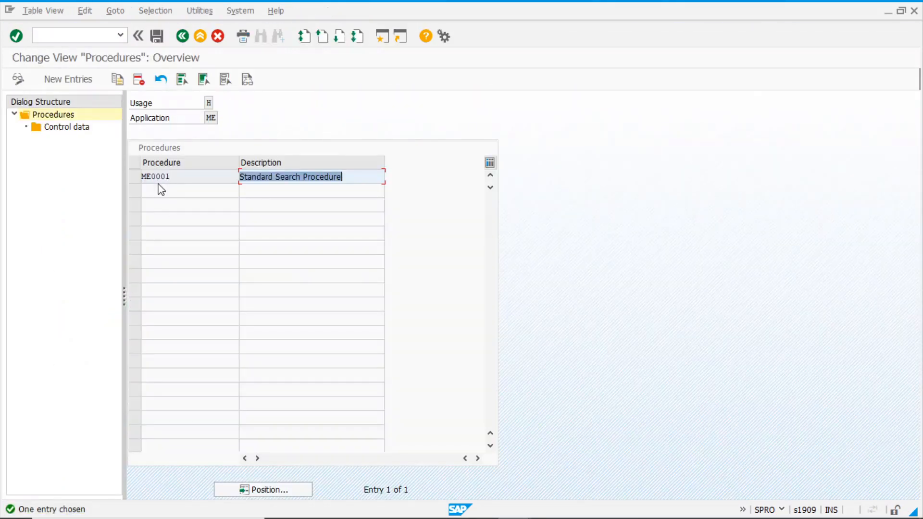
{"action": "left_click", "coordinate": [135, 178]}
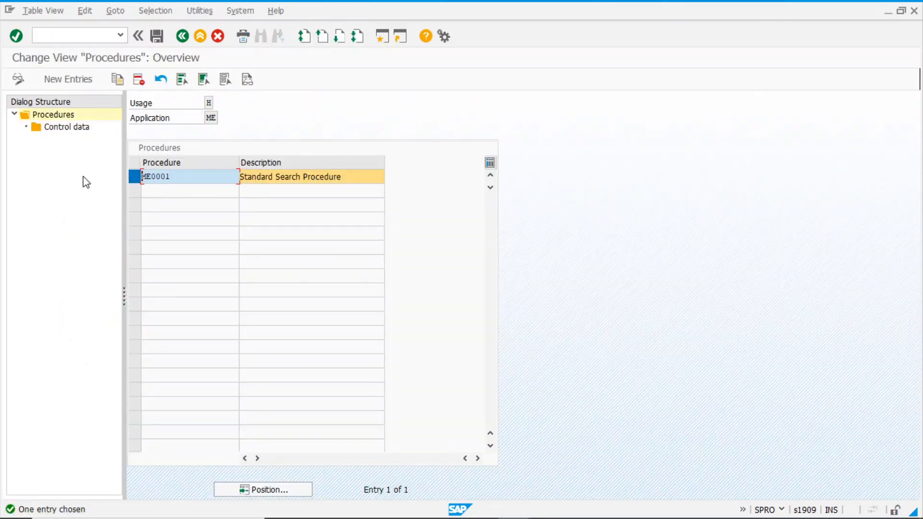
{"action": "double_click", "coordinate": [82, 127]}
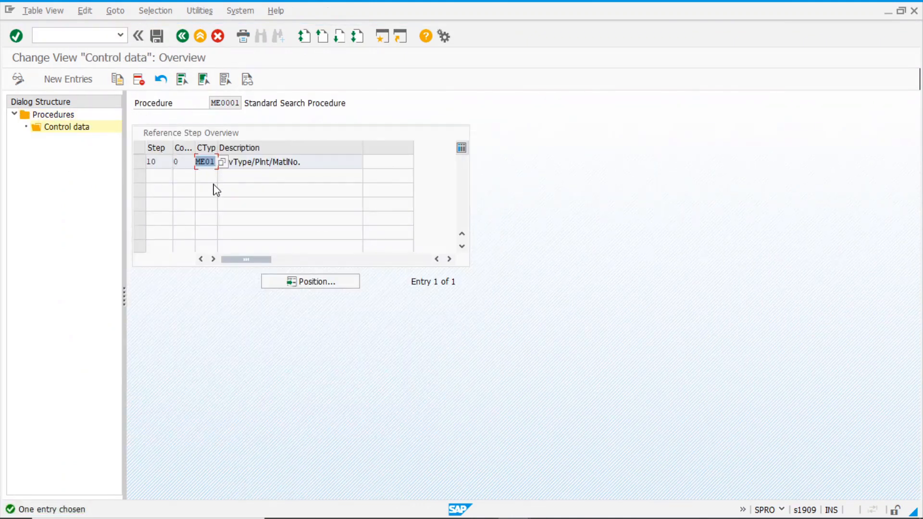
Add step 20, counter 0, with strategy type ZM01 to ME0001 and save it
{"action": "left_click", "coordinate": [81, 84]}
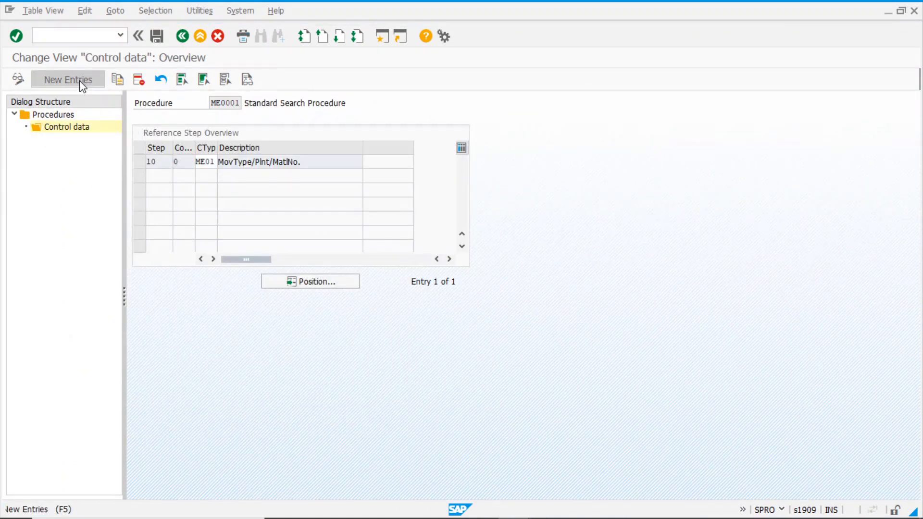
{"action": "type", "text": "20"}
{"action": "key", "text": "Tab"}
{"action": "type", "text": "0"}
{"action": "key", "text": "Tab"}
{"action": "type", "text": "zm01"}
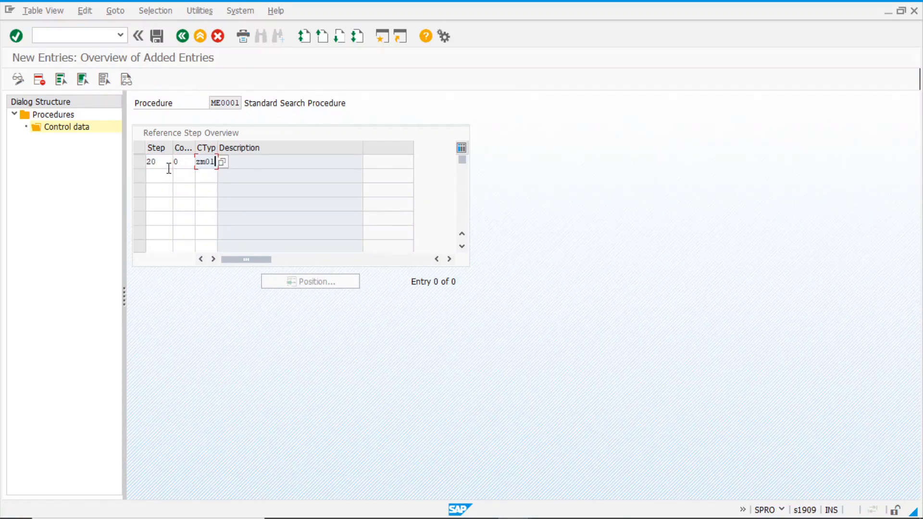
{"action": "key", "text": "Return"}
{"action": "left_click", "coordinate": [157, 36]}
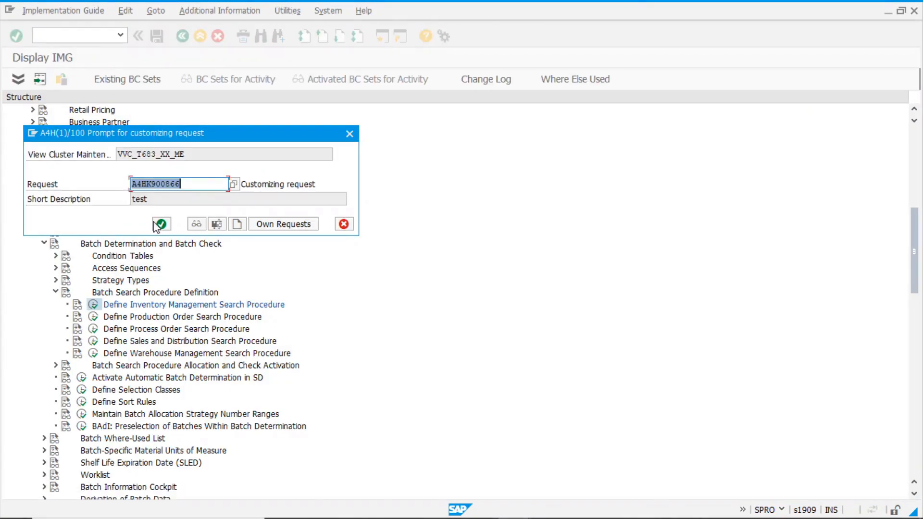
{"action": "left_click", "coordinate": [159, 223]}
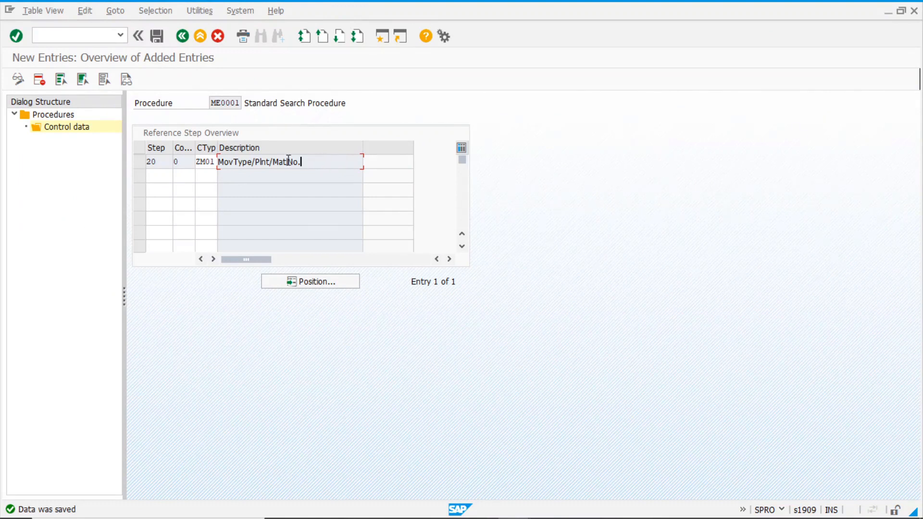
Check the strategy types of steps 10 and 20, then return to the procedures overview
{"action": "left_click", "coordinate": [182, 36]}
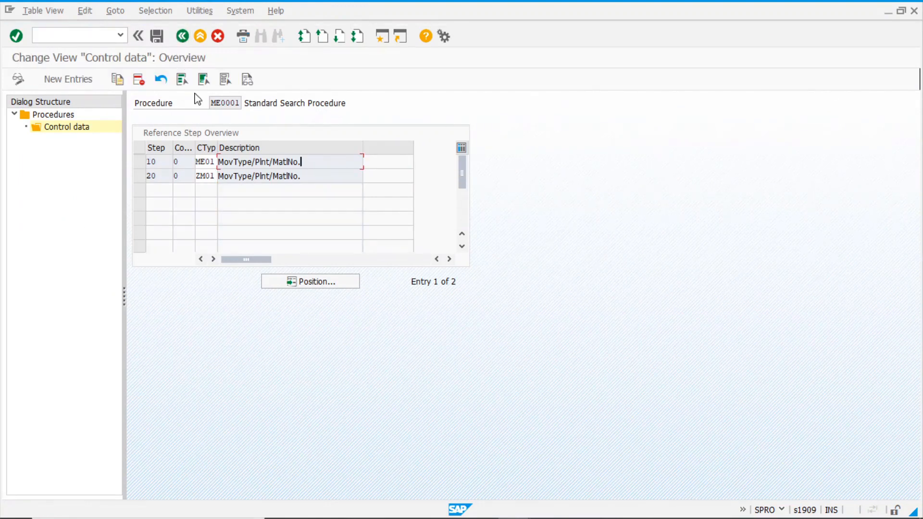
{"action": "left_click", "coordinate": [203, 161]}
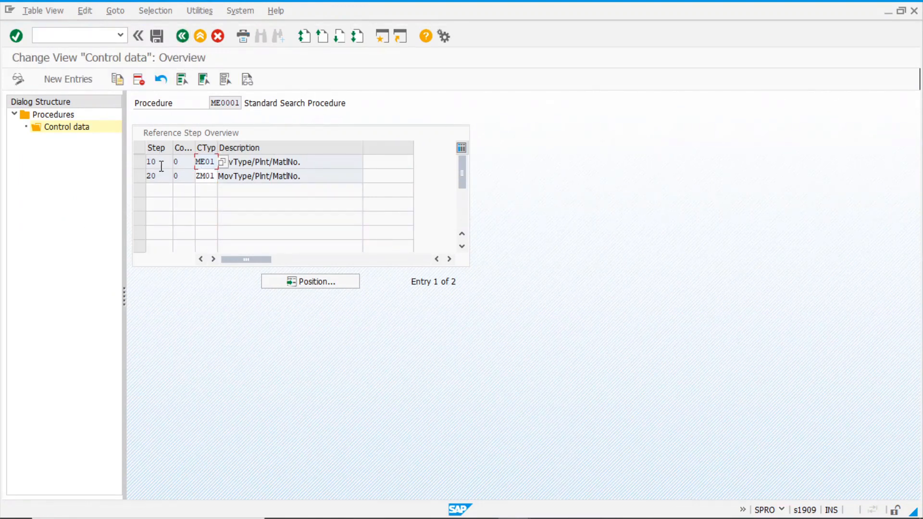
{"action": "left_click", "coordinate": [155, 176]}
{"action": "left_click", "coordinate": [209, 176]}
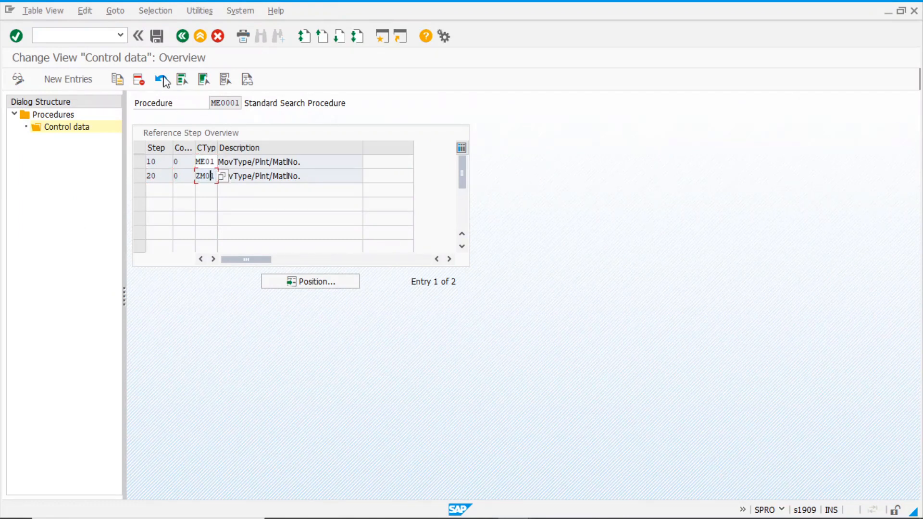
{"action": "left_click", "coordinate": [182, 36]}
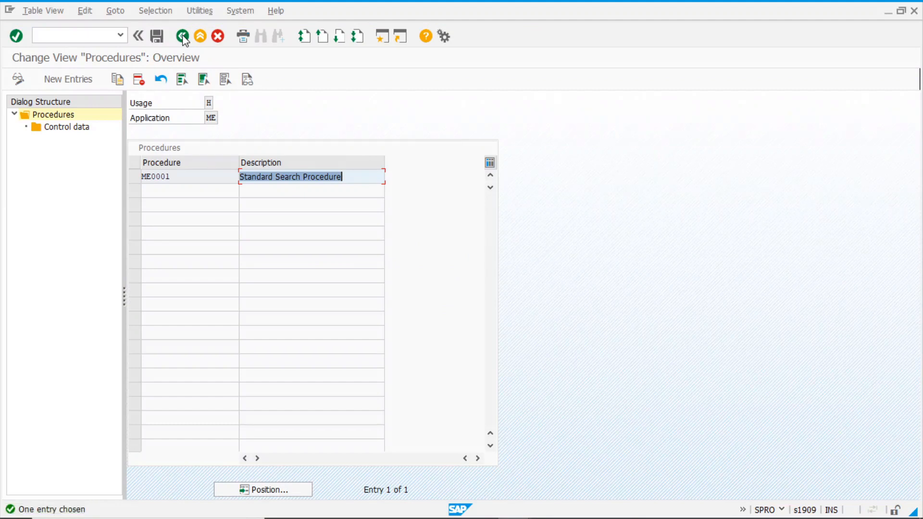
{"action": "left_click_drag", "start_coordinate": [186, 176], "coordinate": [90, 183]}
{"action": "left_click", "coordinate": [176, 177]}
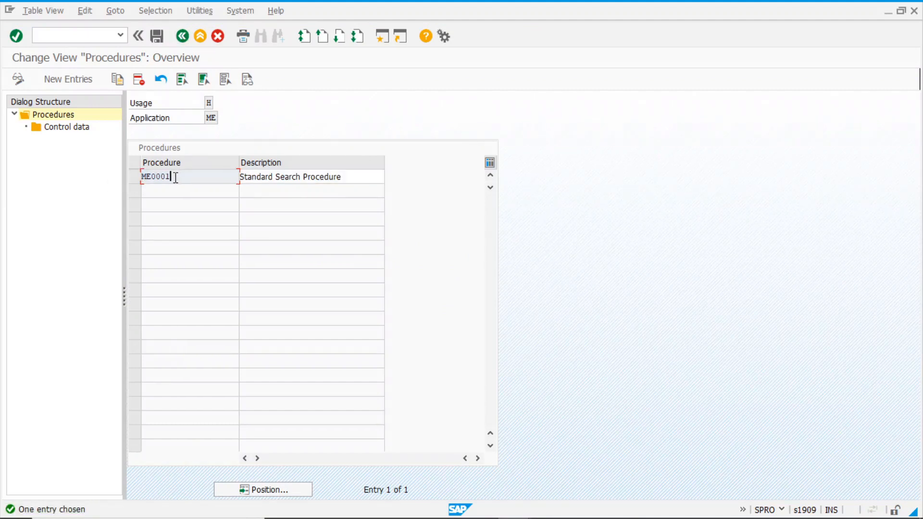
Open the IM search procedure allocation and confirm movement type 201 uses procedure ME0001
{"action": "left_click", "coordinate": [182, 39]}
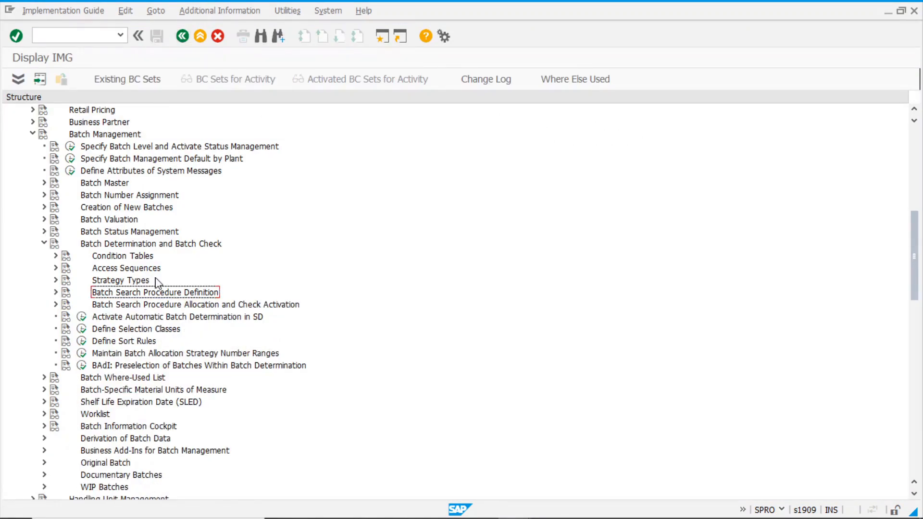
{"action": "left_click", "coordinate": [56, 304]}
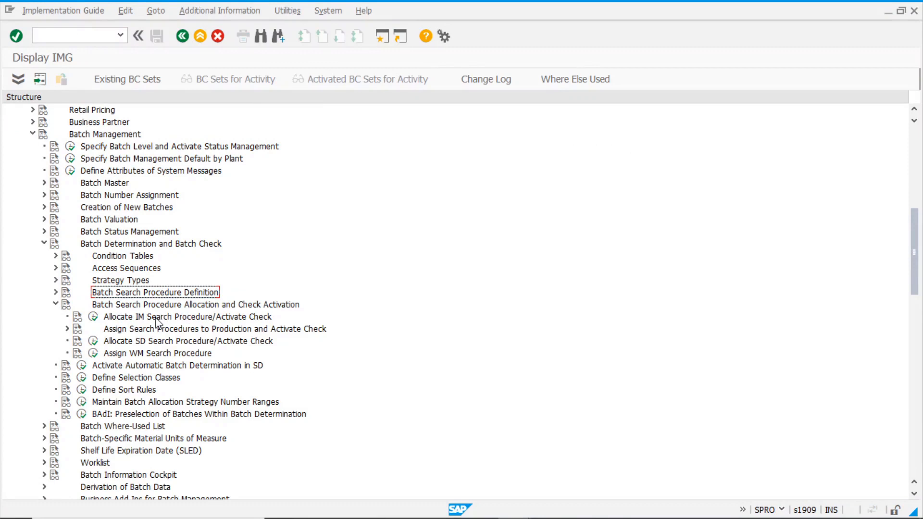
{"action": "left_click", "coordinate": [94, 318]}
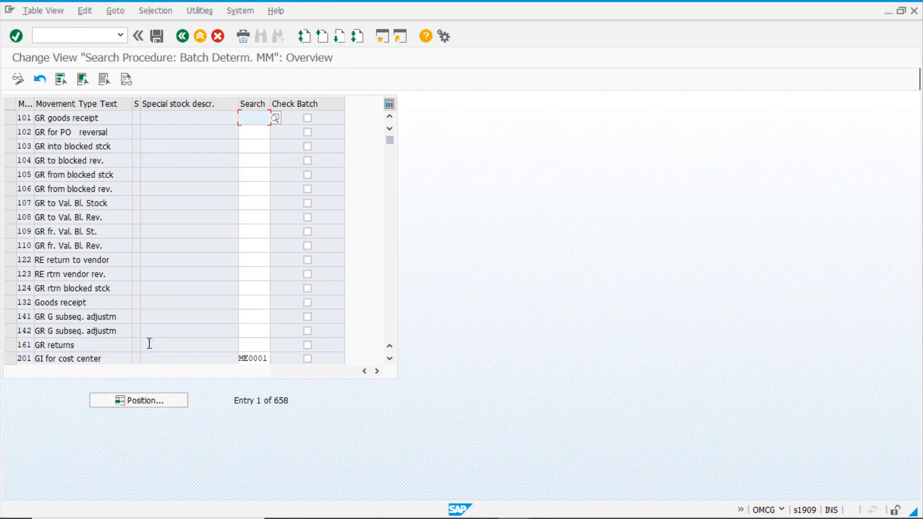
{"action": "left_click", "coordinate": [263, 359]}
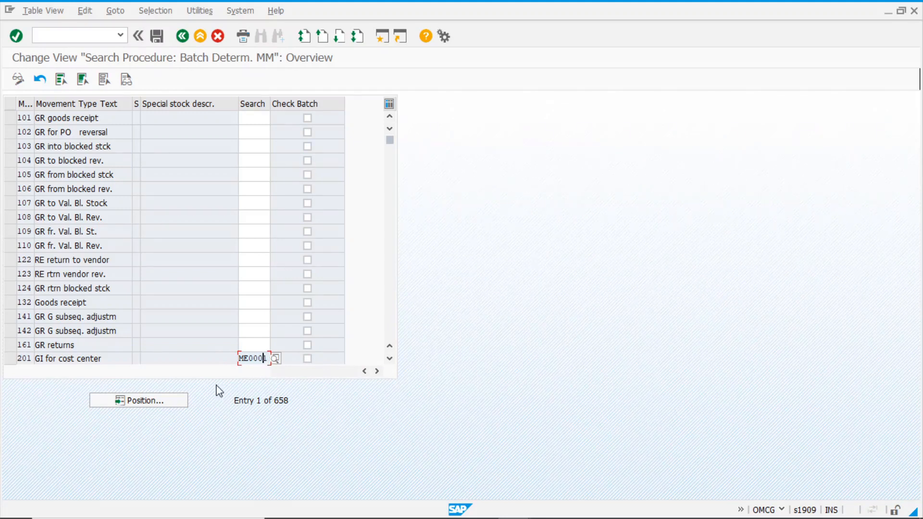
{"action": "left_click", "coordinate": [60, 359]}
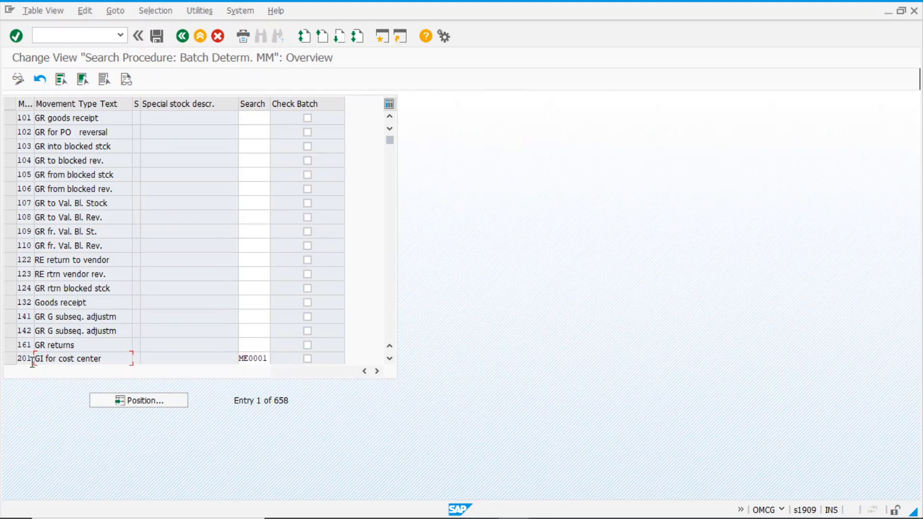
{"action": "left_click", "coordinate": [113, 360]}
{"action": "left_click", "coordinate": [185, 39]}
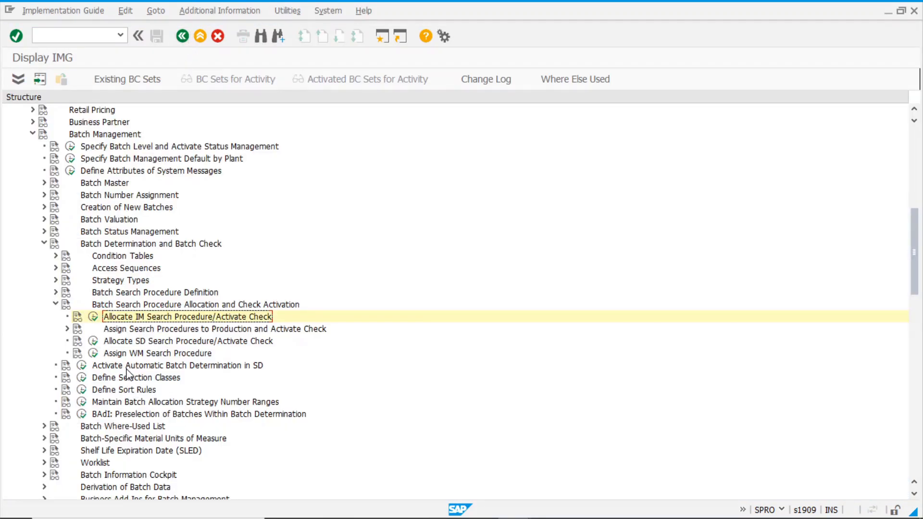
Collapse the allocation node, note Selection Classes and Sort Rules, and expand Shelf Life Expiration Date (SLED)
{"action": "left_click", "coordinate": [56, 305]}
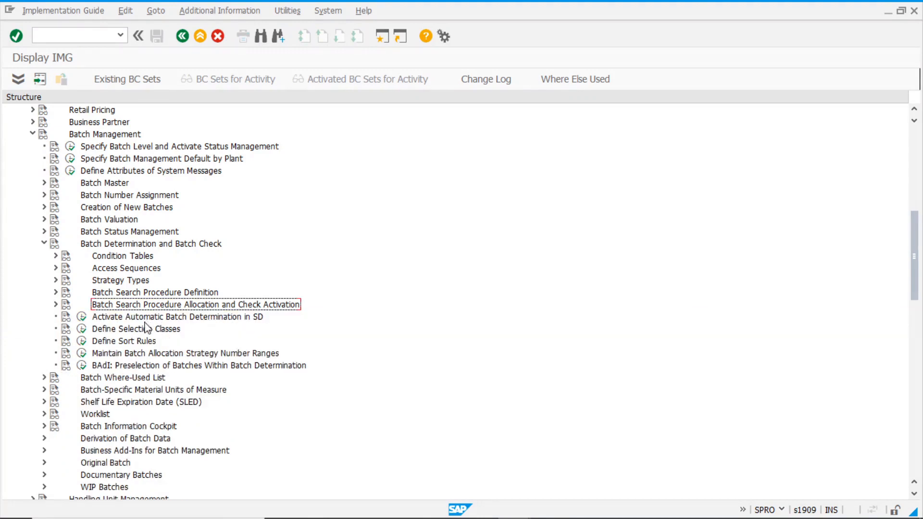
{"action": "left_click", "coordinate": [112, 332]}
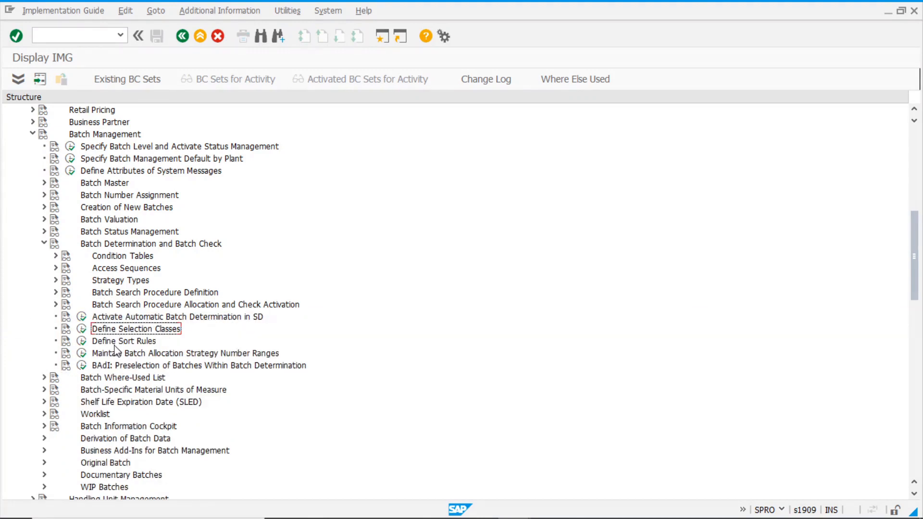
{"action": "left_click", "coordinate": [120, 343]}
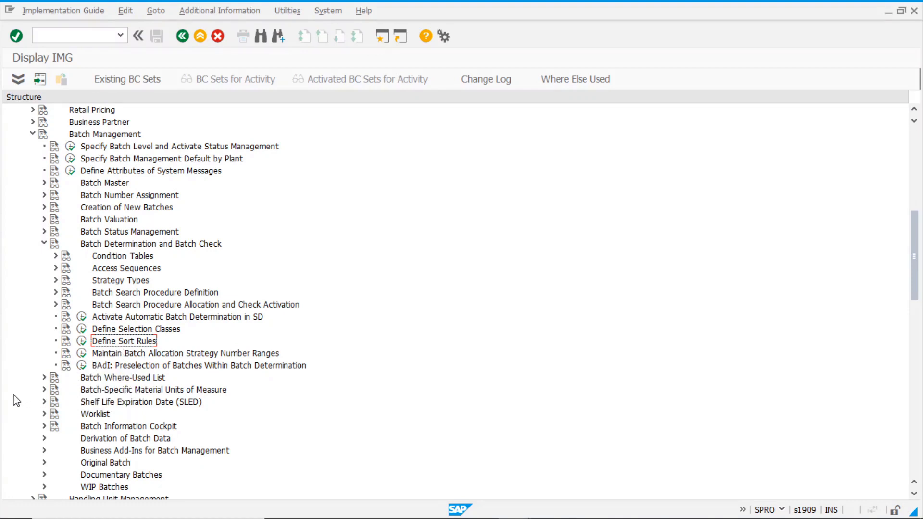
{"action": "left_click", "coordinate": [140, 406]}
{"action": "scroll", "coordinate": [140, 408], "scroll_direction": "down", "scroll_amount": 2}
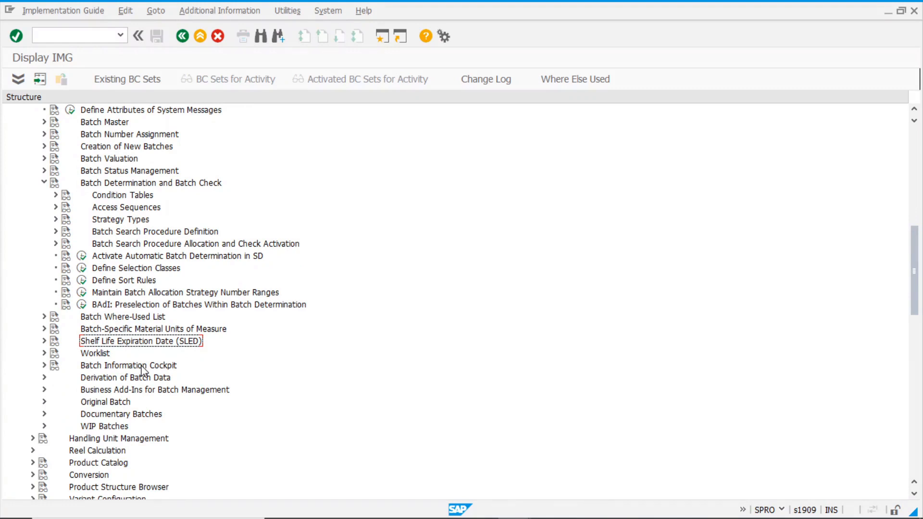
{"action": "scroll", "coordinate": [141, 370], "scroll_direction": "down", "scroll_amount": 2}
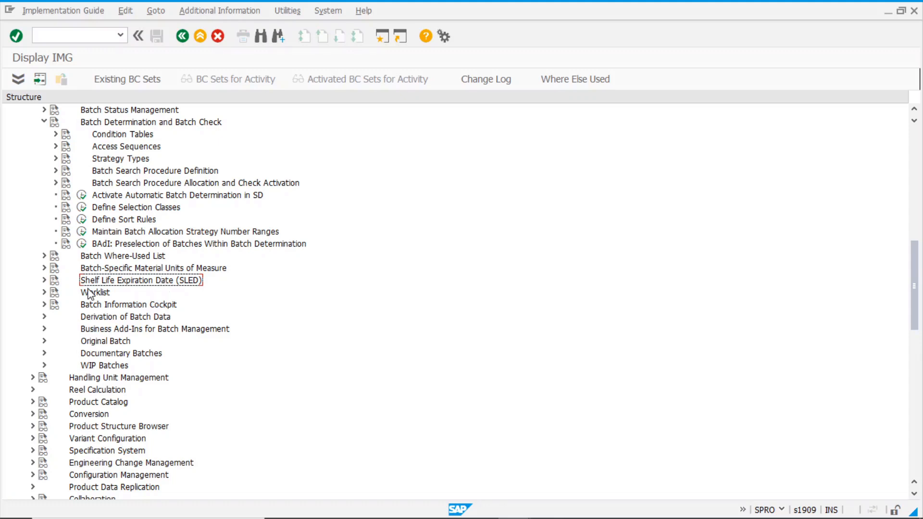
{"action": "left_click", "coordinate": [44, 280]}
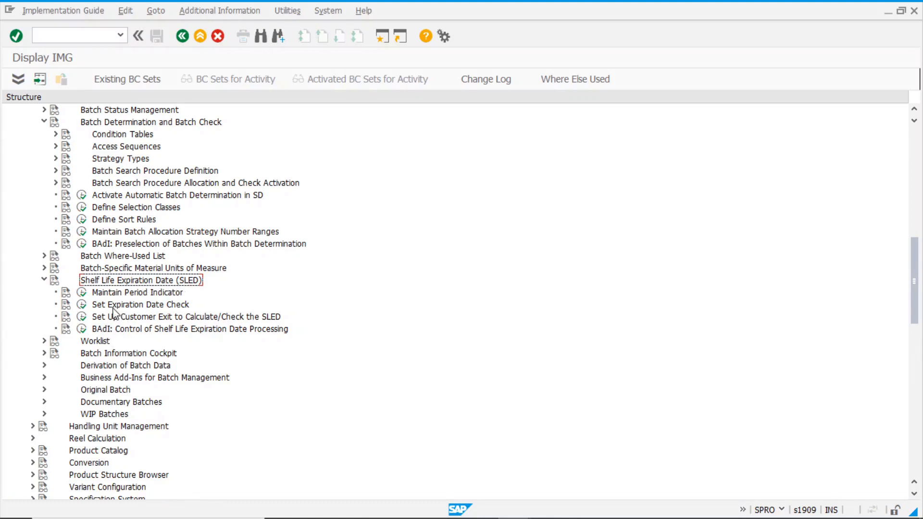
Verify the expiration date check is active for plant 1000
{"action": "left_click", "coordinate": [82, 305]}
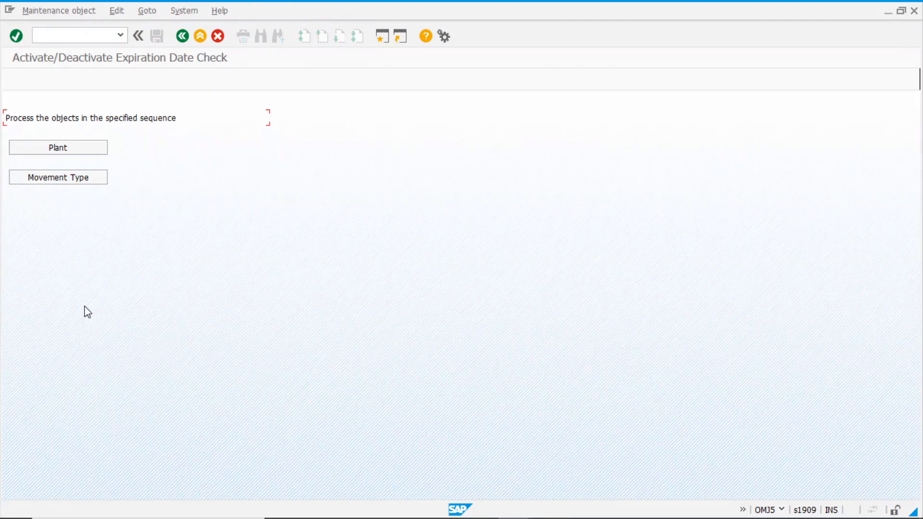
{"action": "left_click", "coordinate": [79, 149]}
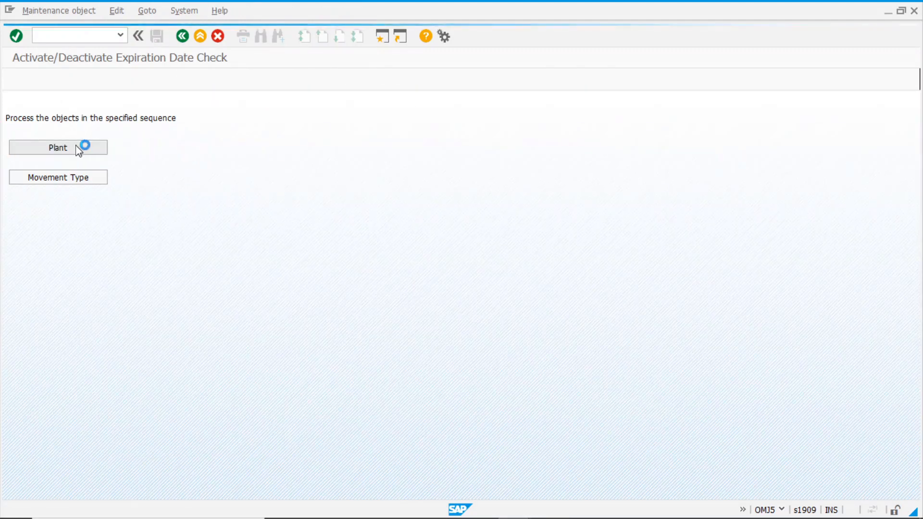
{"action": "left_click", "coordinate": [29, 145]}
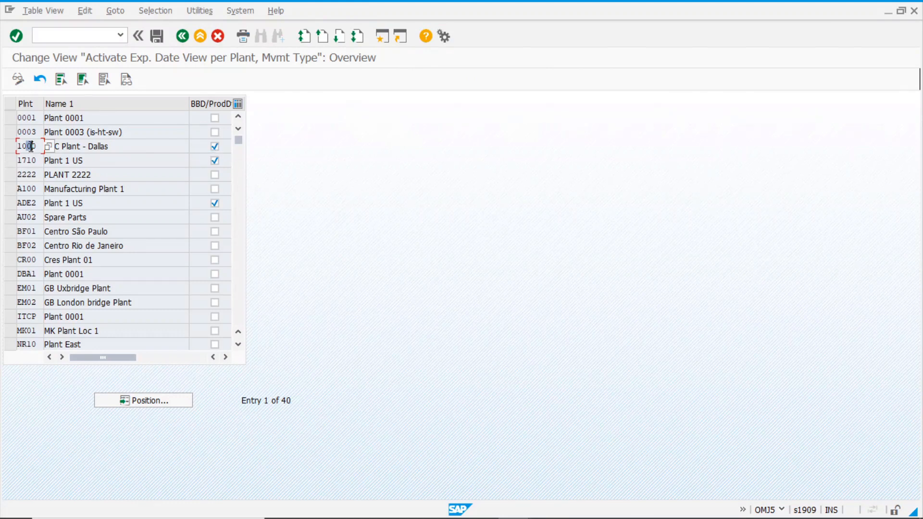
{"action": "left_click", "coordinate": [183, 36]}
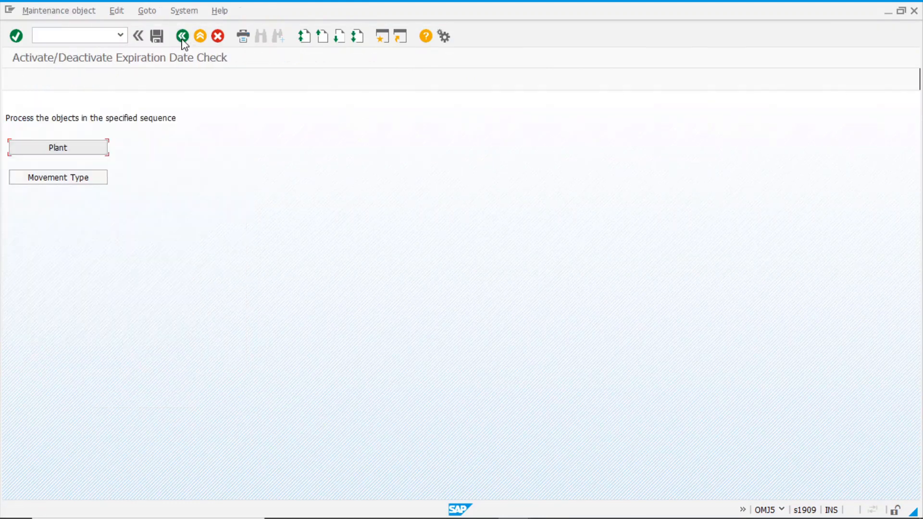
Set movement type 501's expiration date check to 1 'Enter and check' and exit
{"action": "left_click", "coordinate": [95, 179]}
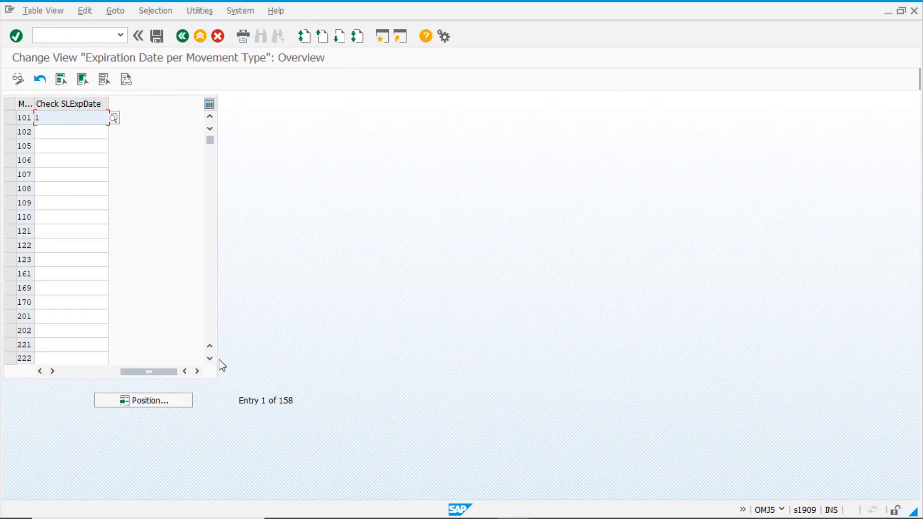
{"action": "left_click", "coordinate": [154, 403]}
{"action": "type", "text": "501"}
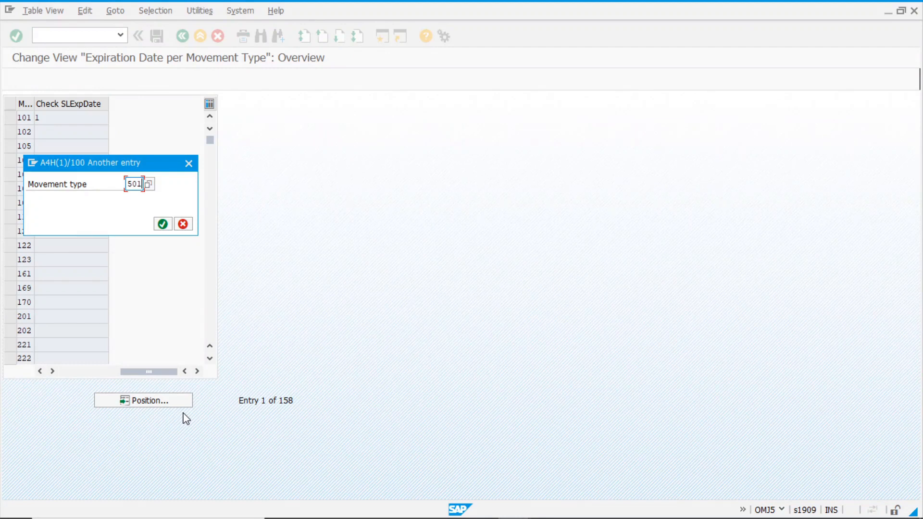
{"action": "key", "text": "Return"}
{"action": "left_click", "coordinate": [67, 119]}
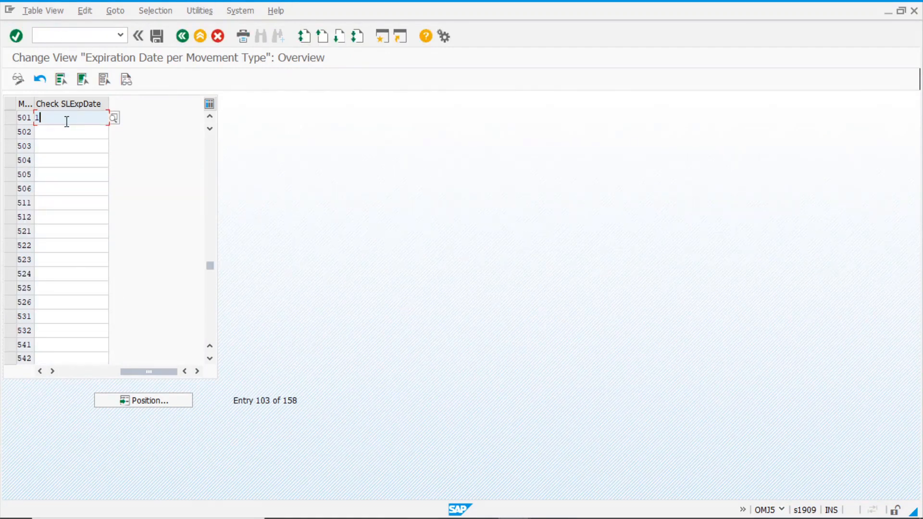
{"action": "left_click", "coordinate": [115, 119]}
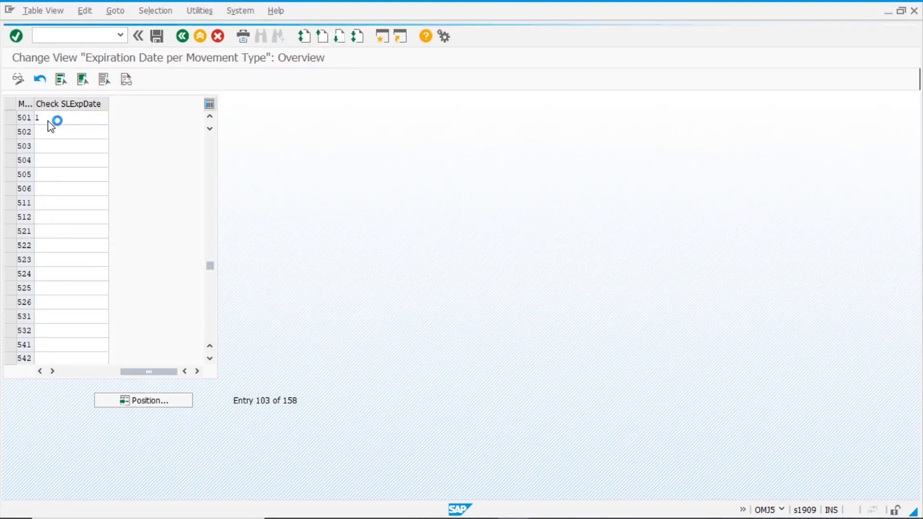
{"action": "left_click", "coordinate": [122, 158]}
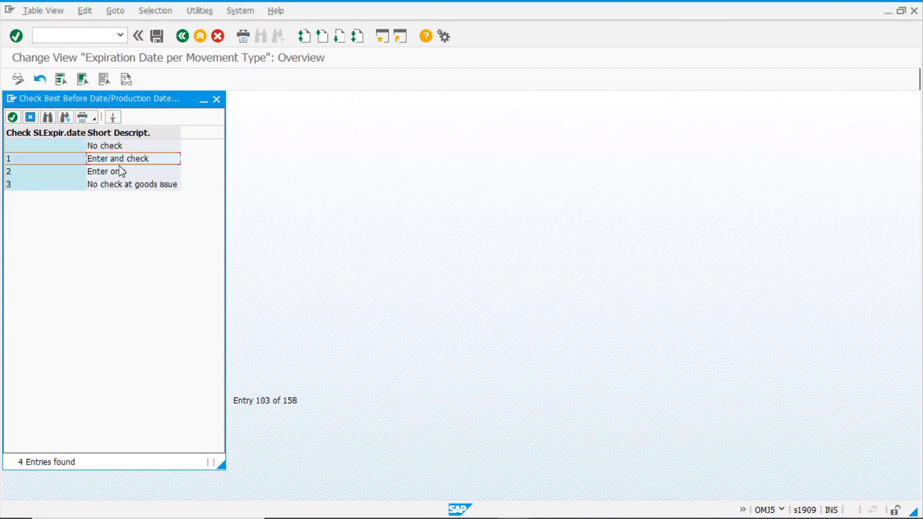
{"action": "left_click", "coordinate": [217, 100]}
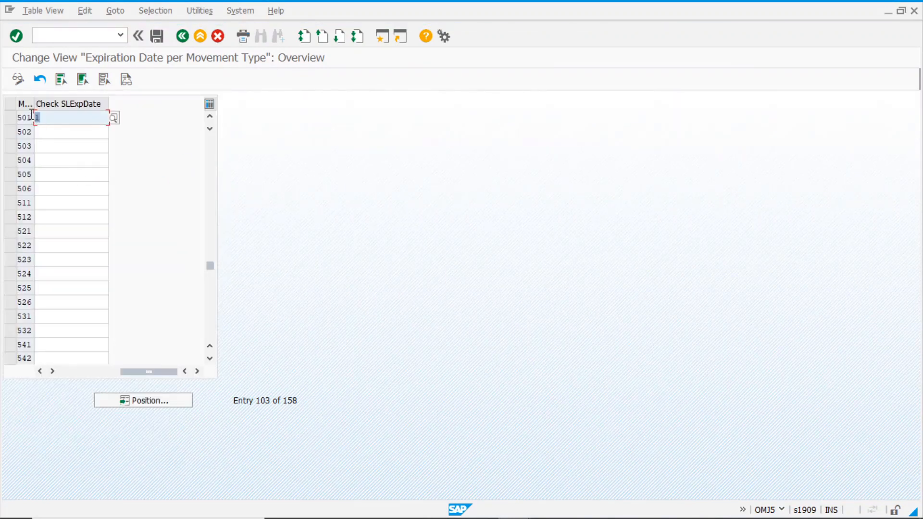
{"action": "left_click", "coordinate": [68, 119]}
{"action": "left_click", "coordinate": [183, 42]}
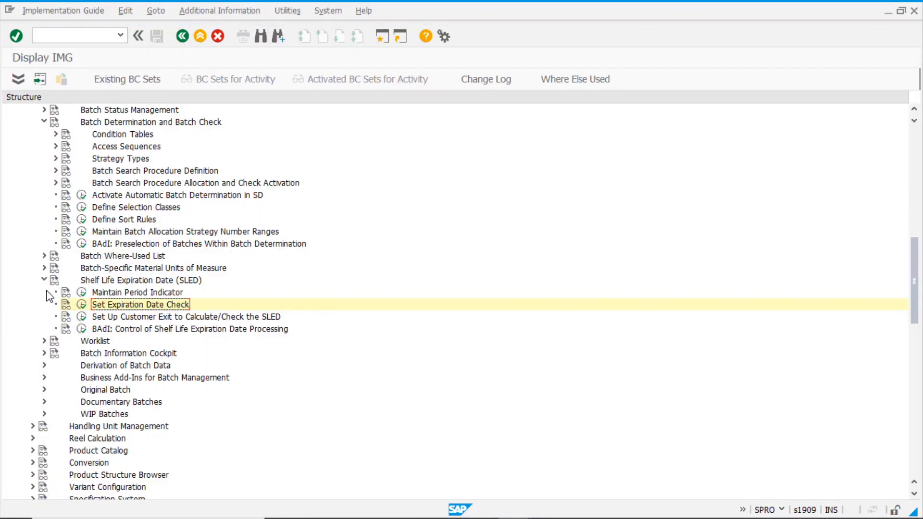
{"action": "left_click", "coordinate": [44, 280]}
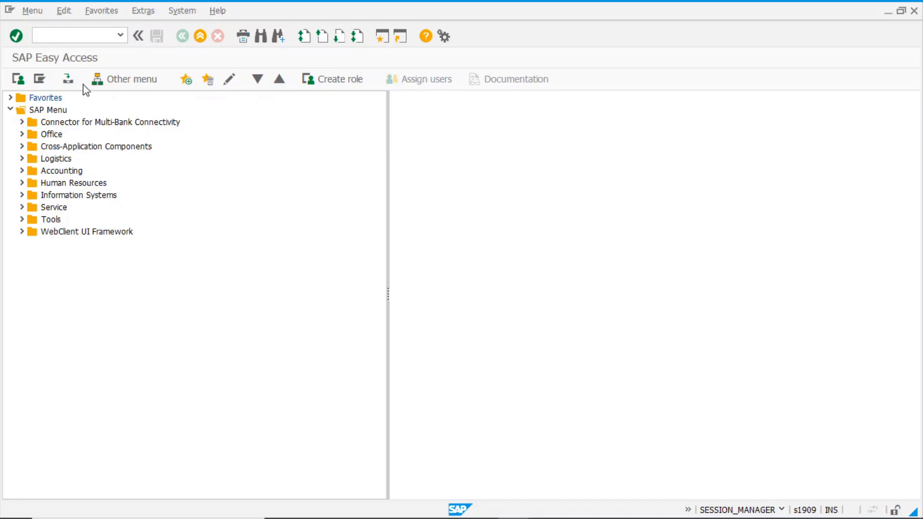
Run bmsm from the transaction history, answer Yes to update standard features, and review the log
{"action": "left_click", "coordinate": [77, 35]}
{"action": "left_click", "coordinate": [121, 36]}
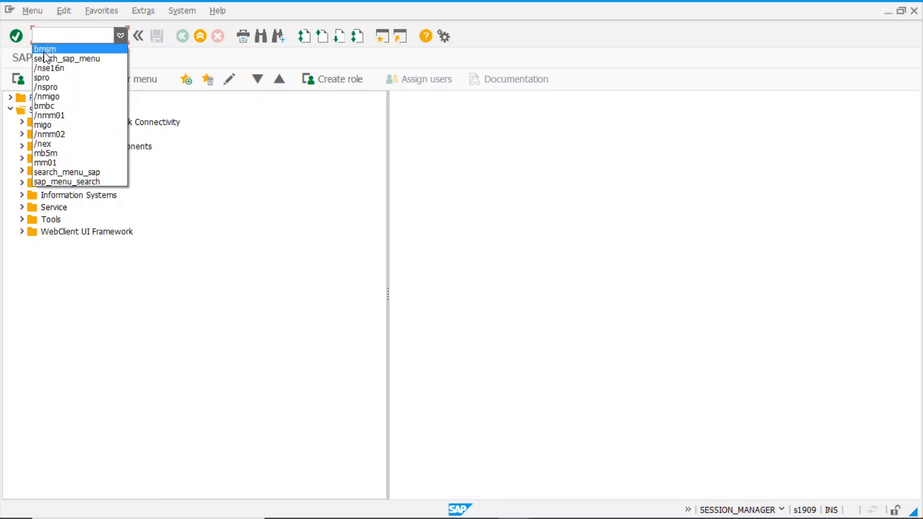
{"action": "left_click", "coordinate": [68, 49]}
{"action": "key", "text": "Return"}
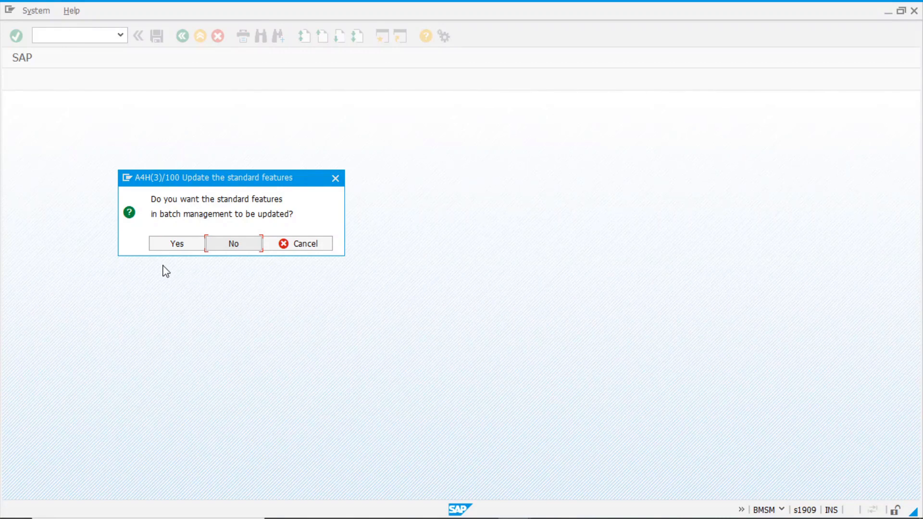
{"action": "left_click", "coordinate": [177, 246]}
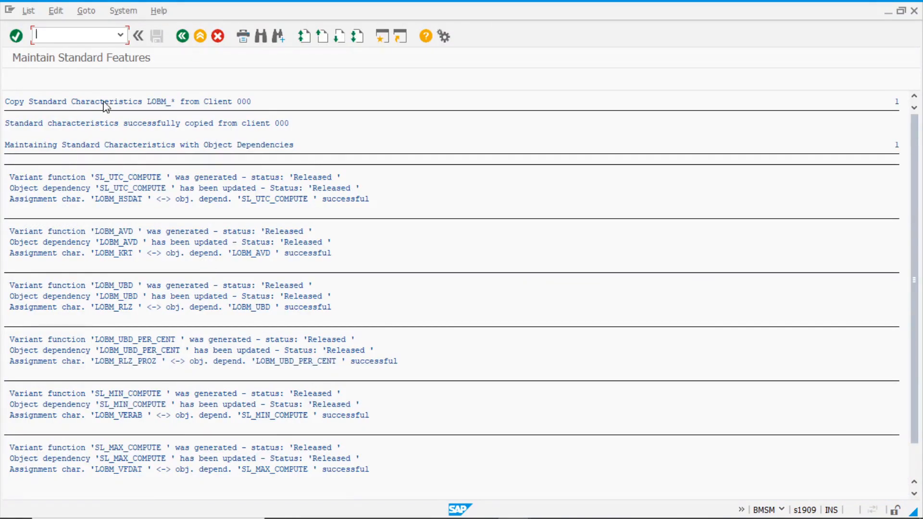
{"action": "scroll", "coordinate": [253, 253], "scroll_direction": "down", "scroll_amount": 3}
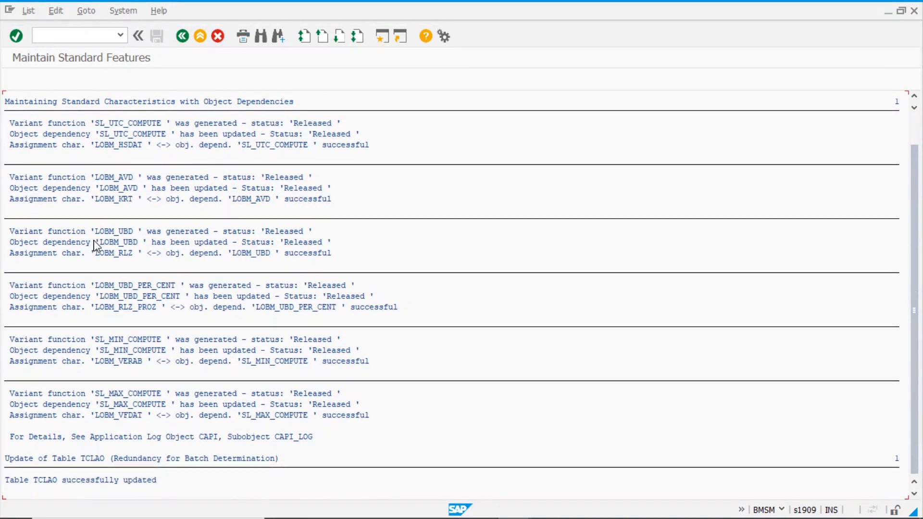
{"action": "left_click", "coordinate": [183, 37]}
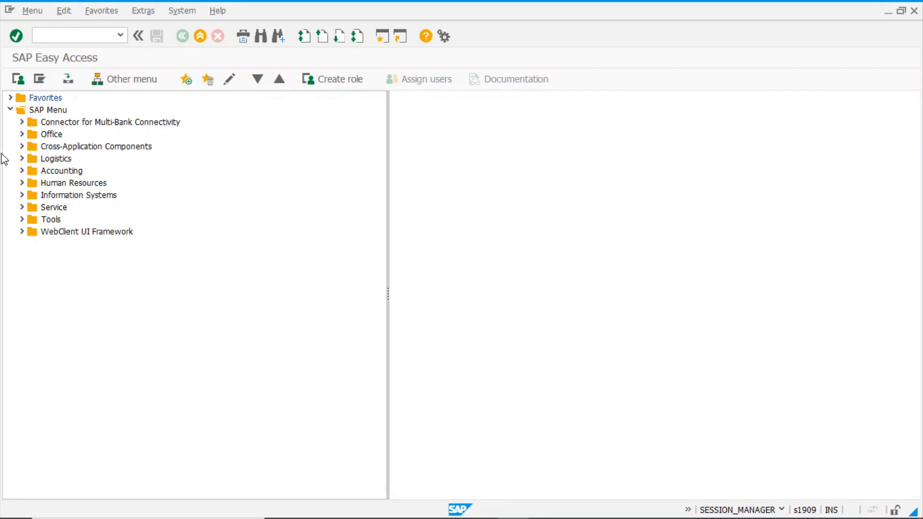
Expand Logistics > Central Functions > Batch Management in the Easy Access menu
{"action": "left_click", "coordinate": [22, 158]}
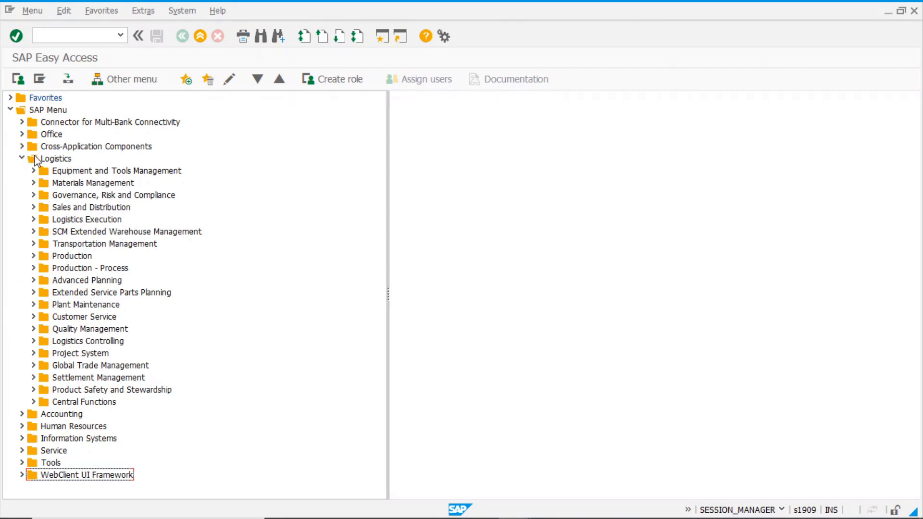
{"action": "left_click", "coordinate": [33, 402]}
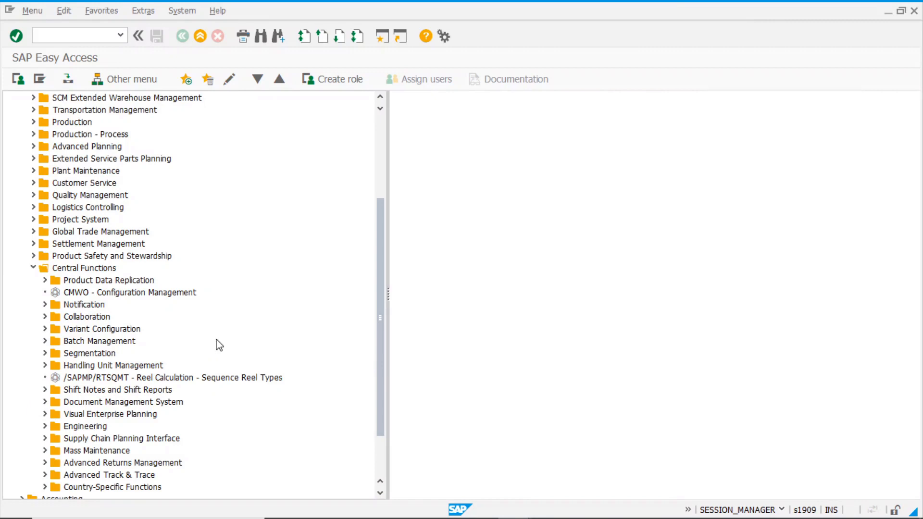
{"action": "scroll", "coordinate": [219, 343], "scroll_direction": "down", "scroll_amount": 2}
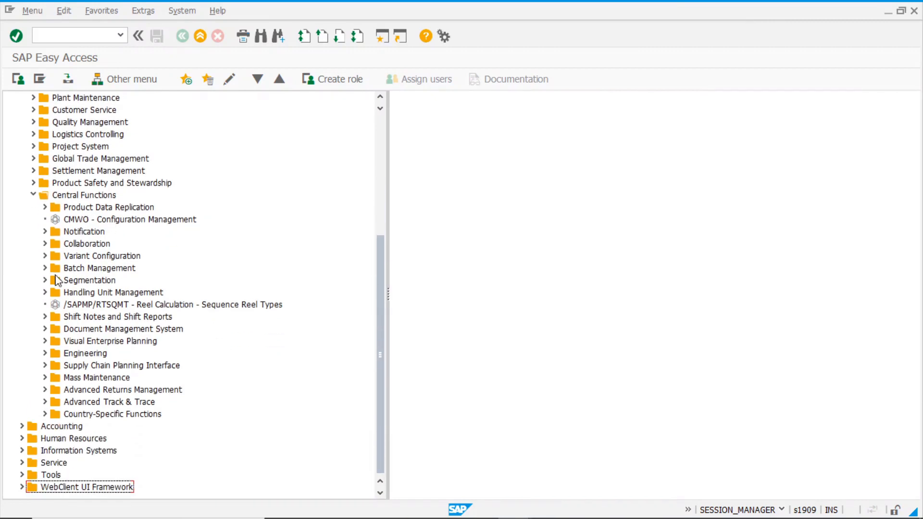
{"action": "left_click", "coordinate": [119, 269]}
{"action": "left_click", "coordinate": [45, 267]}
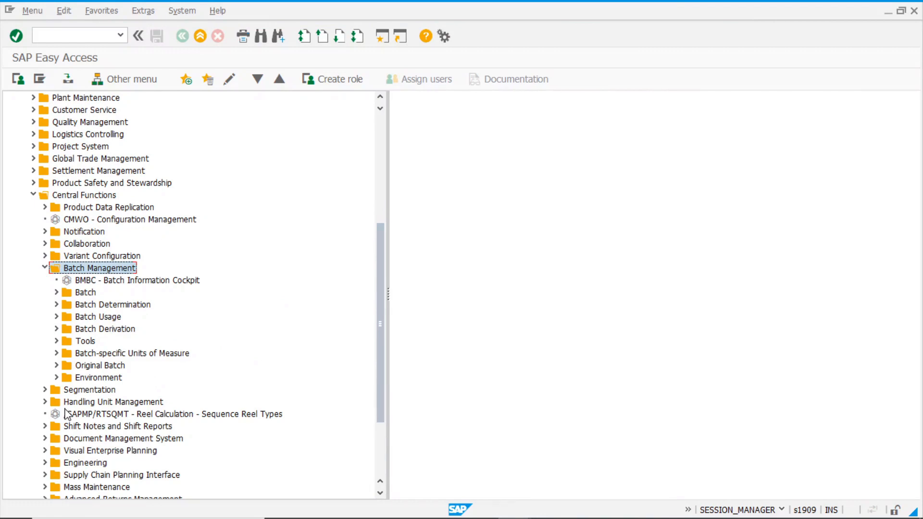
{"action": "left_click", "coordinate": [117, 305]}
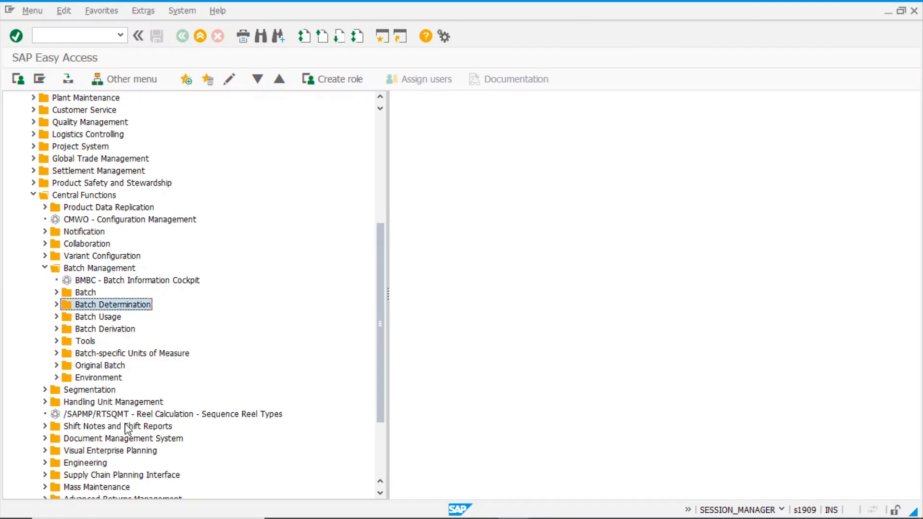
Expand Environment > Classification System > Master Data and launch CL02 Classes
{"action": "left_click", "coordinate": [57, 378]}
{"action": "scroll", "coordinate": [175, 362], "scroll_direction": "down", "scroll_amount": 1}
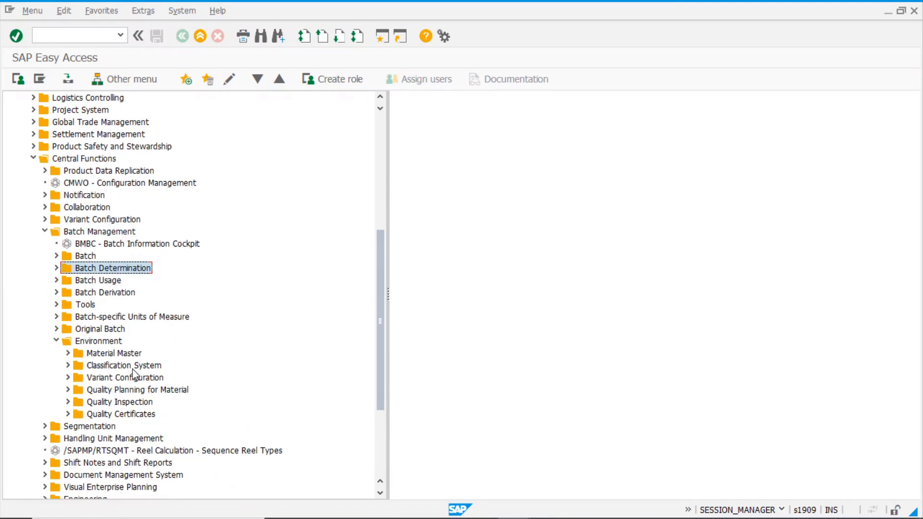
{"action": "left_click", "coordinate": [67, 353]}
{"action": "left_click", "coordinate": [67, 354]}
{"action": "left_click", "coordinate": [68, 365]}
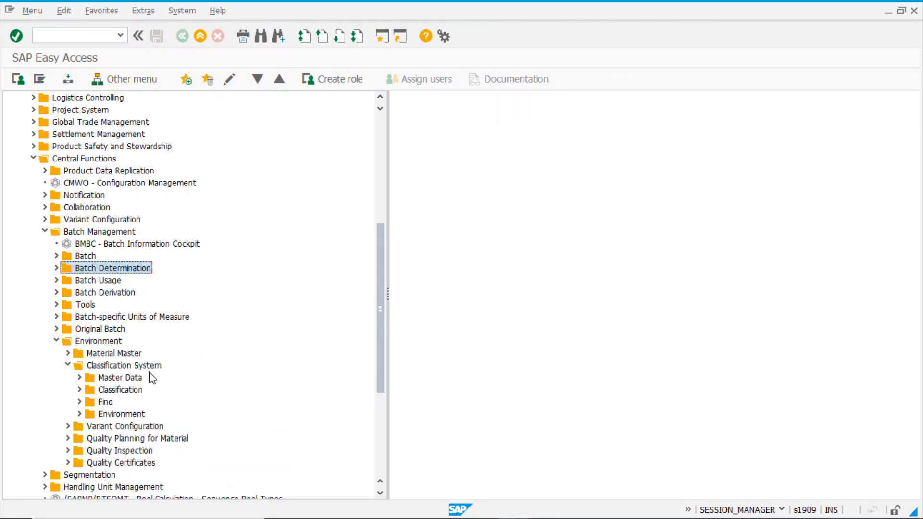
{"action": "left_click", "coordinate": [80, 377]}
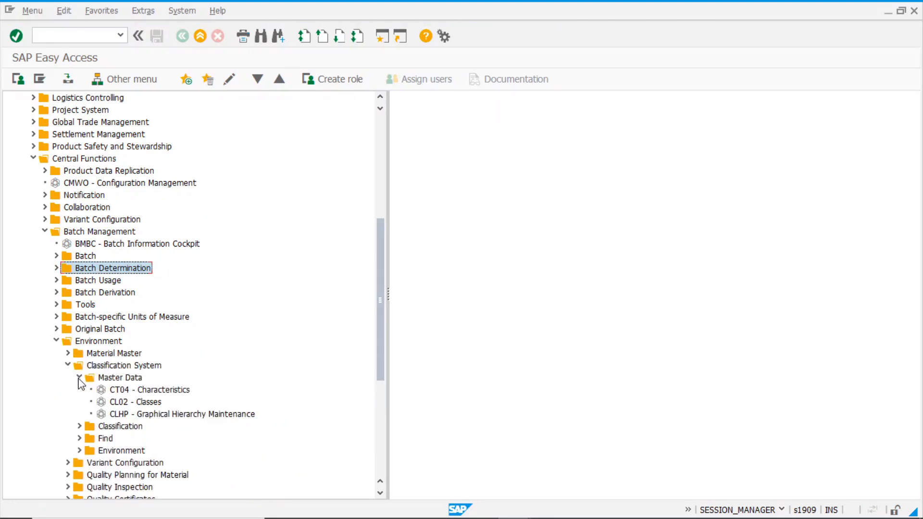
{"action": "double_click", "coordinate": [146, 402]}
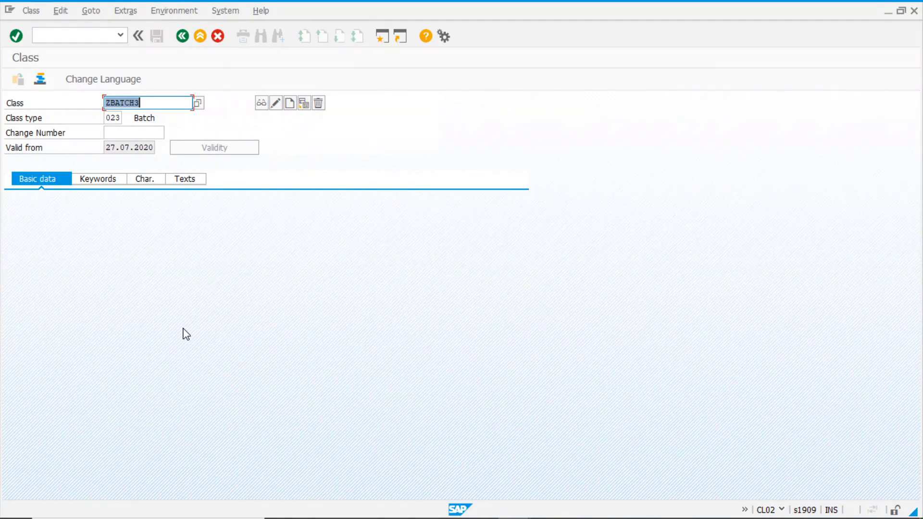
Create new class ZBATCH4 with the description 'Batch Determination class'
{"action": "key", "text": "End"}
{"action": "key", "text": "BackSpace"}
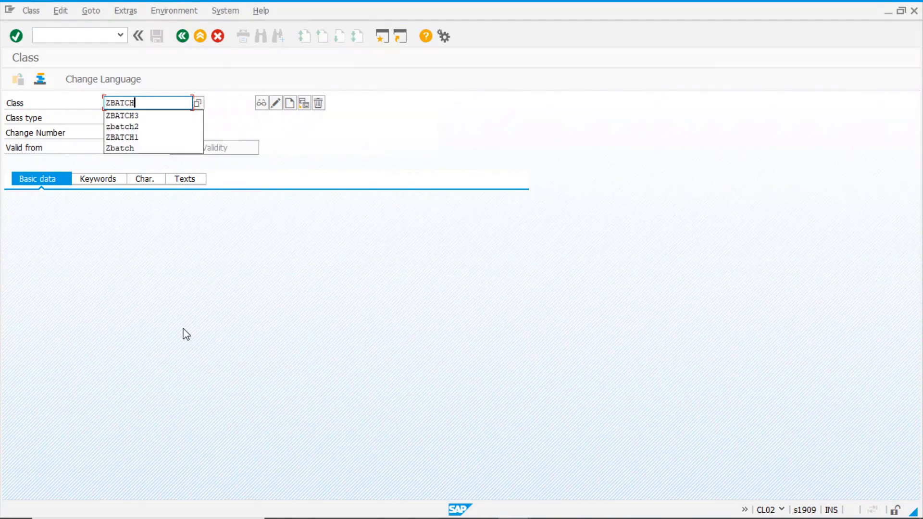
{"action": "type", "text": "4"}
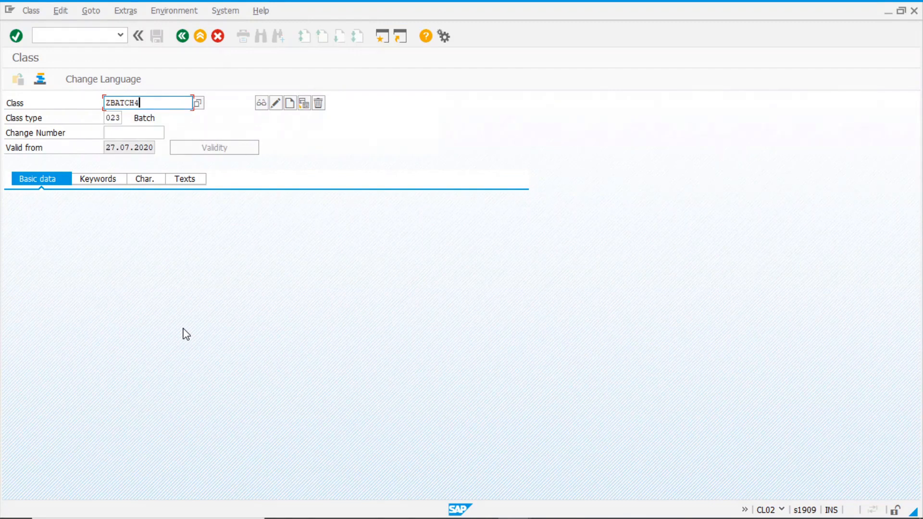
{"action": "left_click", "coordinate": [289, 103]}
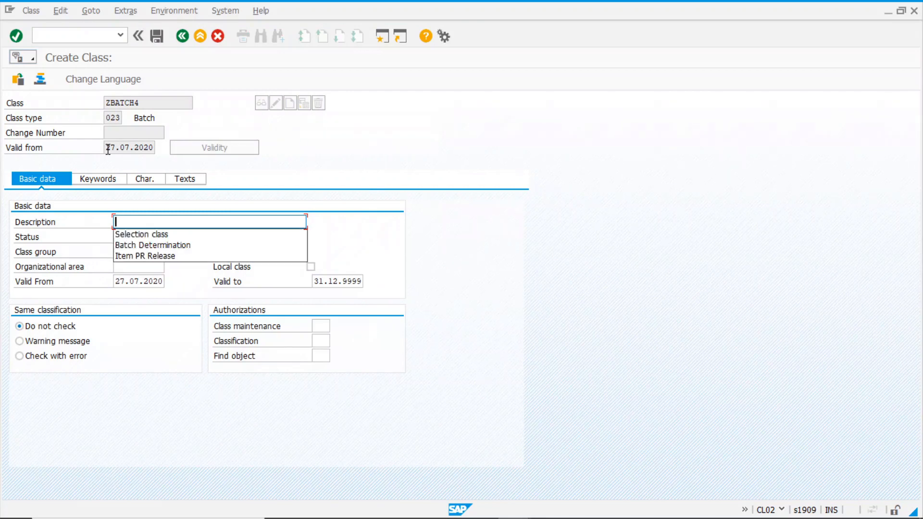
{"action": "key", "text": "Down"}
{"action": "key", "text": "Down"}
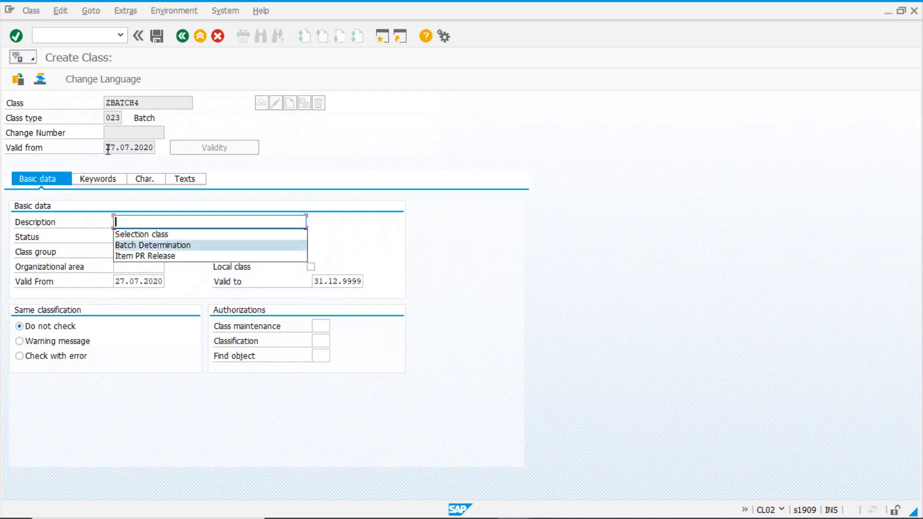
{"action": "key", "text": "Return"}
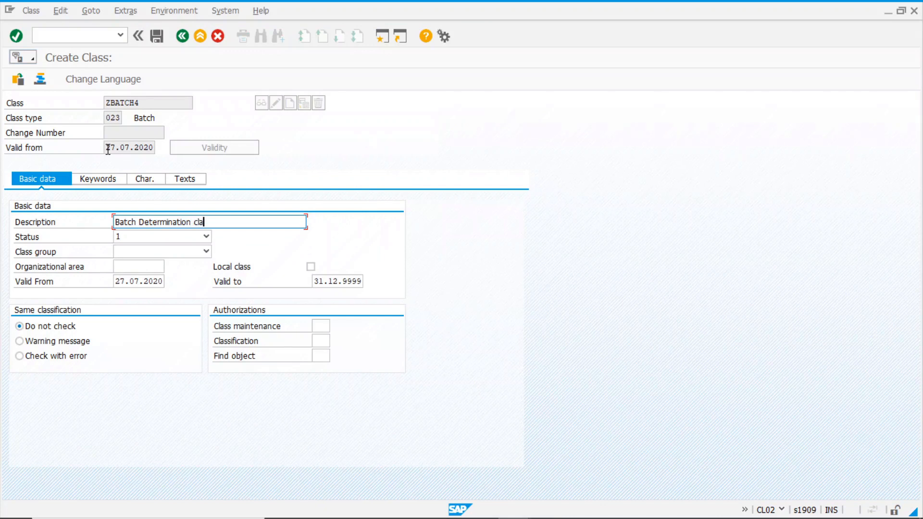
{"action": "key", "text": "Return"}
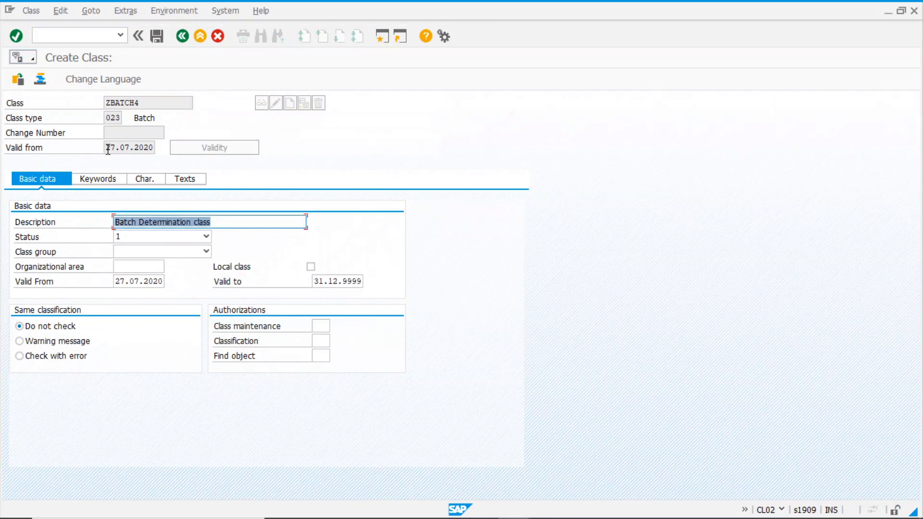
Search lobm* characteristics and add LOBM_VFDAT as the first characteristic
{"action": "left_click", "coordinate": [150, 182]}
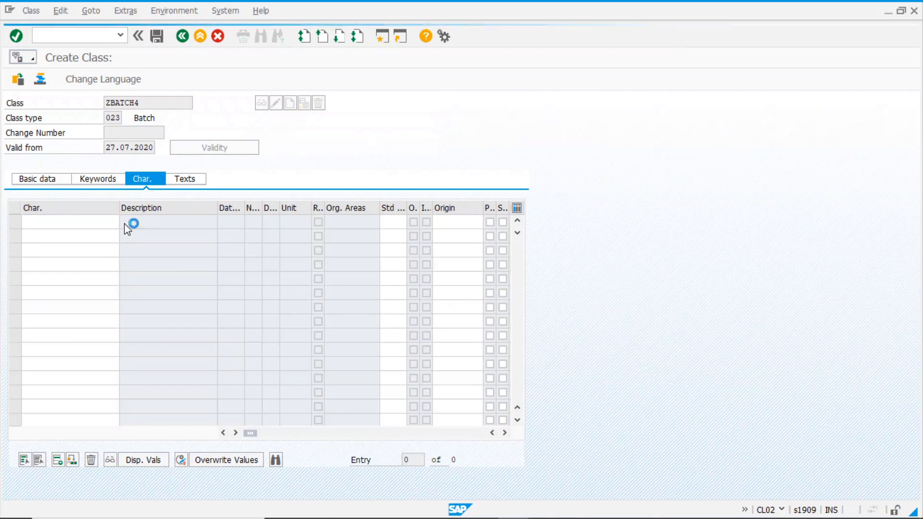
{"action": "key", "text": "F4"}
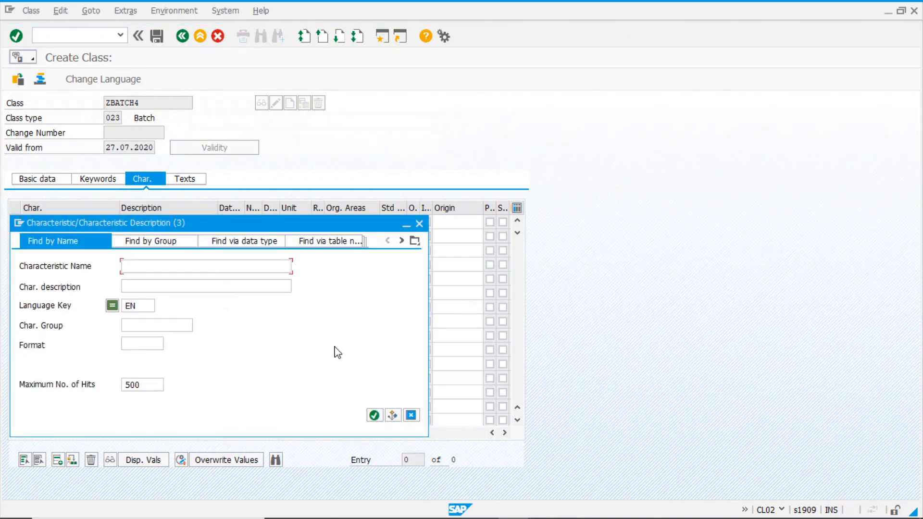
{"action": "type", "text": "lob"}
{"action": "key", "text": "shift+Left"}
{"action": "key", "text": "shift+Left"}
{"action": "key", "text": "shift+Left"}
{"action": "key", "text": "shift+Left"}
{"action": "key", "text": "Return"}
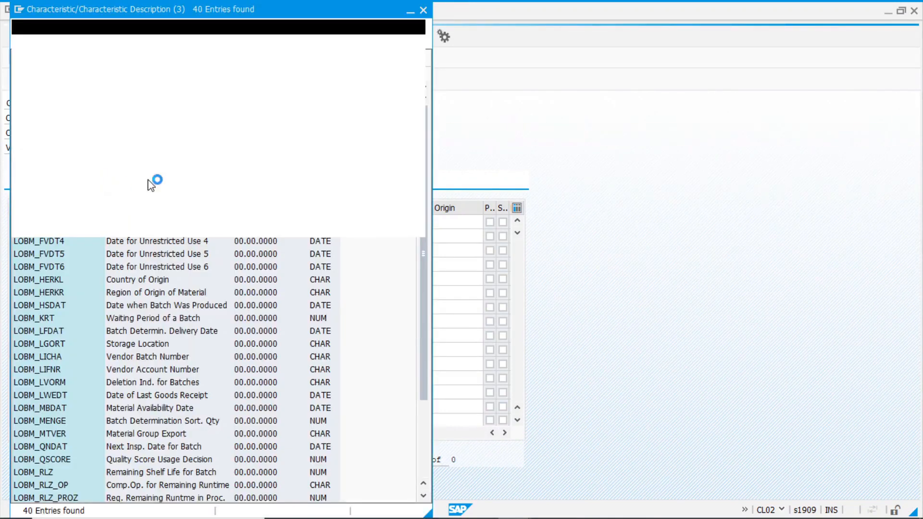
{"action": "left_click_drag", "start_coordinate": [293, 10], "coordinate": [448, 10]}
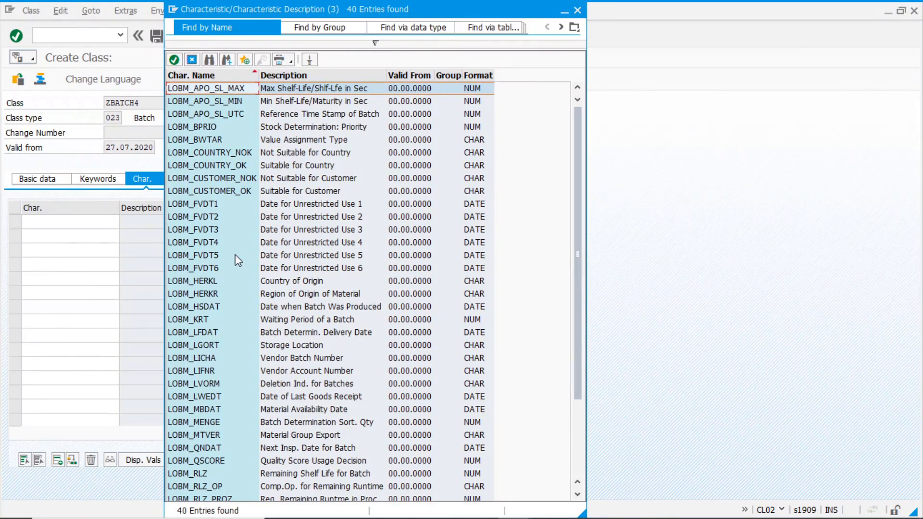
{"action": "scroll", "coordinate": [241, 269], "scroll_direction": "down", "scroll_amount": 1}
{"action": "scroll", "coordinate": [240, 270], "scroll_direction": "down", "scroll_amount": 2}
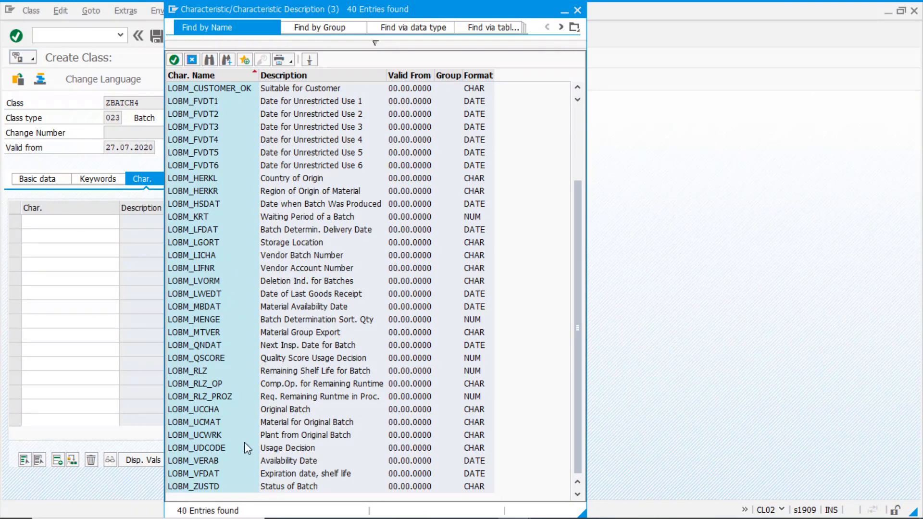
{"action": "left_click", "coordinate": [211, 474]}
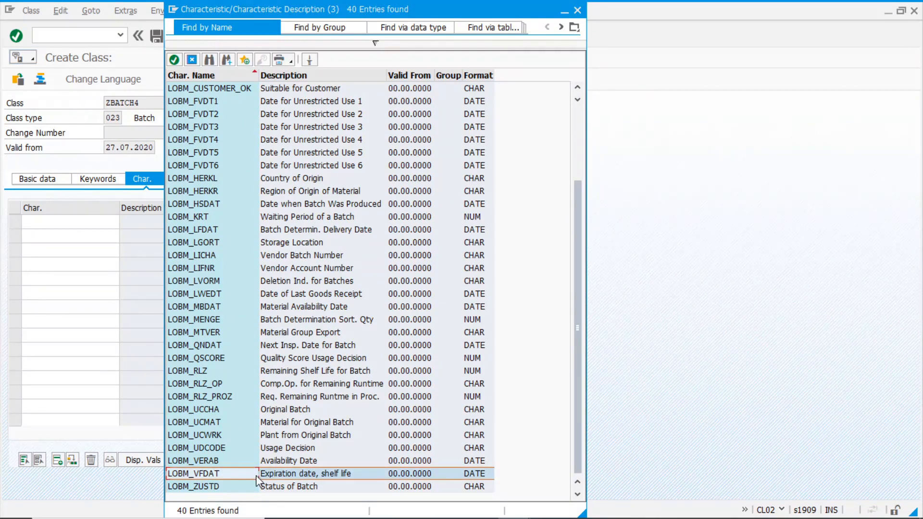
{"action": "double_click", "coordinate": [197, 473]}
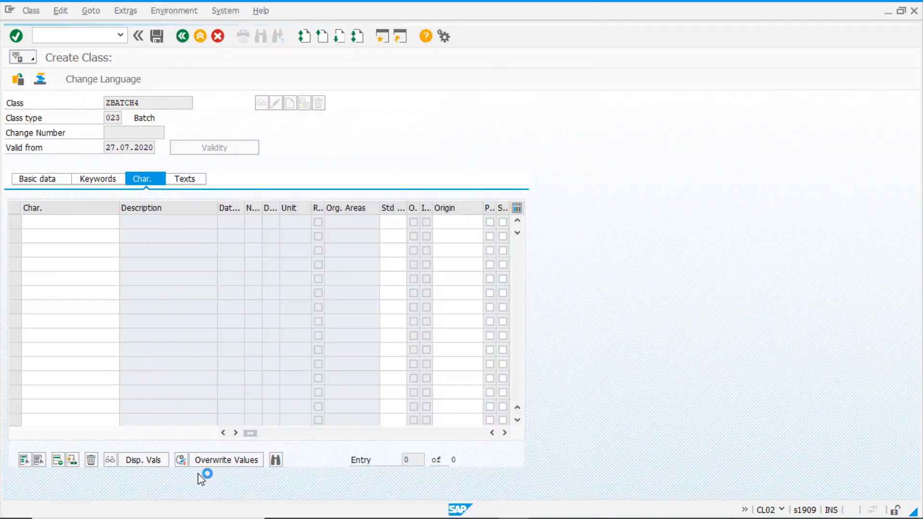
Add LOBM_LWEDT as the second characteristic via a lobm* search
{"action": "left_click", "coordinate": [80, 222]}
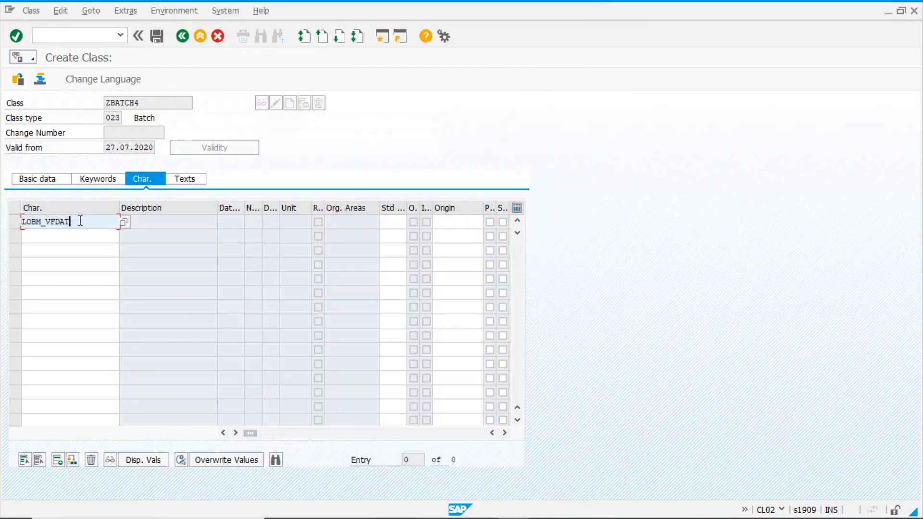
{"action": "left_click", "coordinate": [71, 237]}
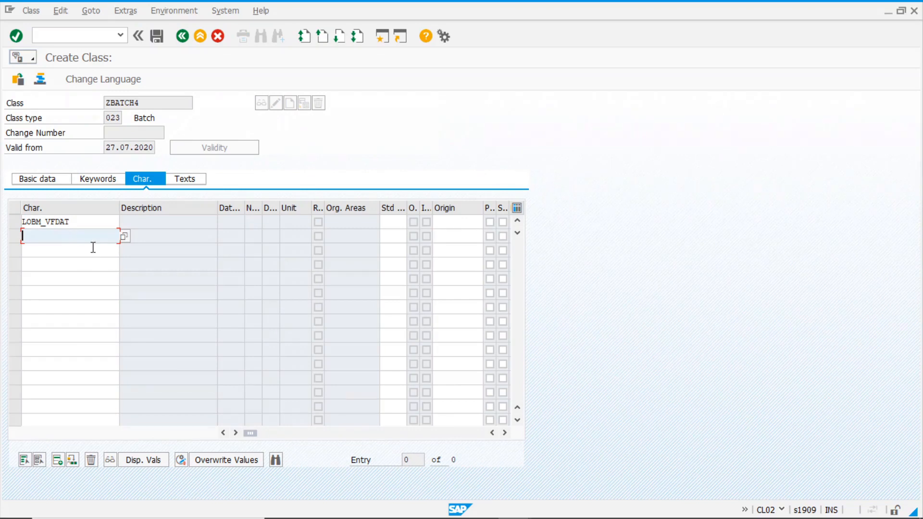
{"action": "left_click", "coordinate": [124, 236]}
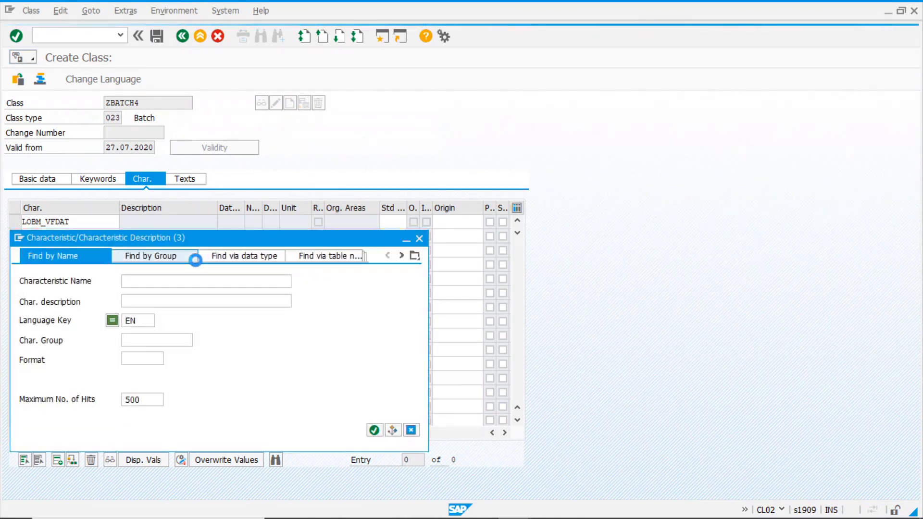
{"action": "type", "text": "lobm*"}
{"action": "left_click", "coordinate": [374, 430]}
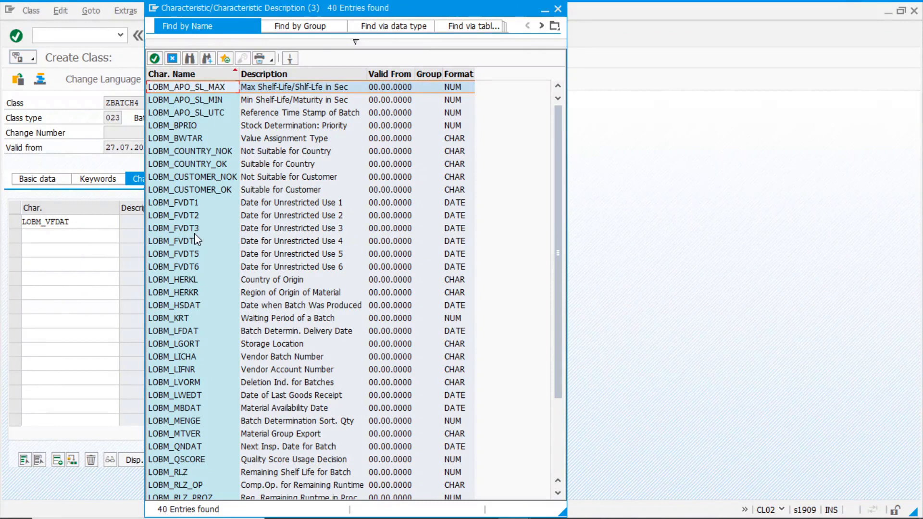
{"action": "left_click", "coordinate": [277, 396]}
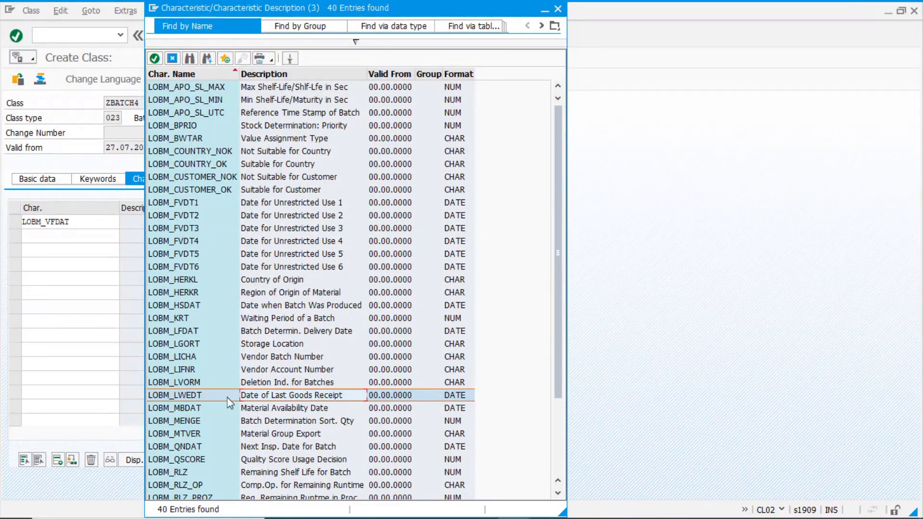
{"action": "double_click", "coordinate": [193, 395]}
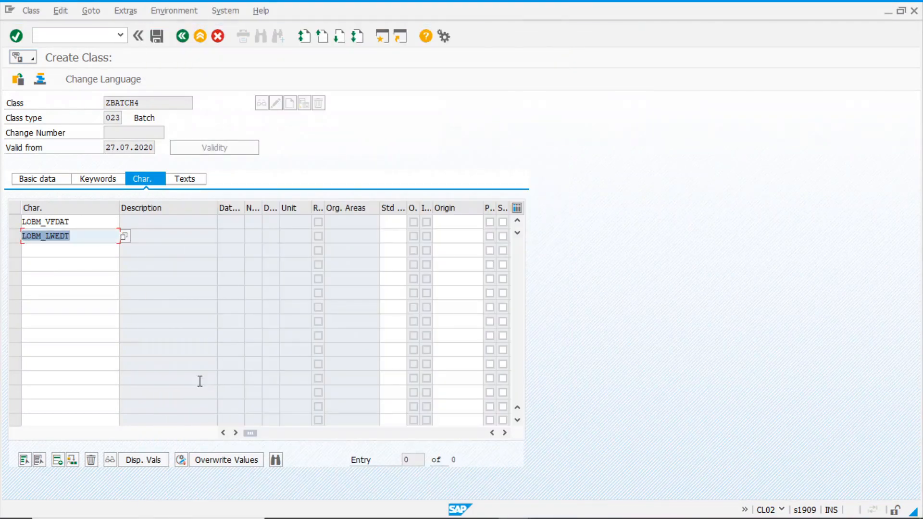
Confirm both characteristics and save batch class ZBATCH4
{"action": "key", "text": "Return"}
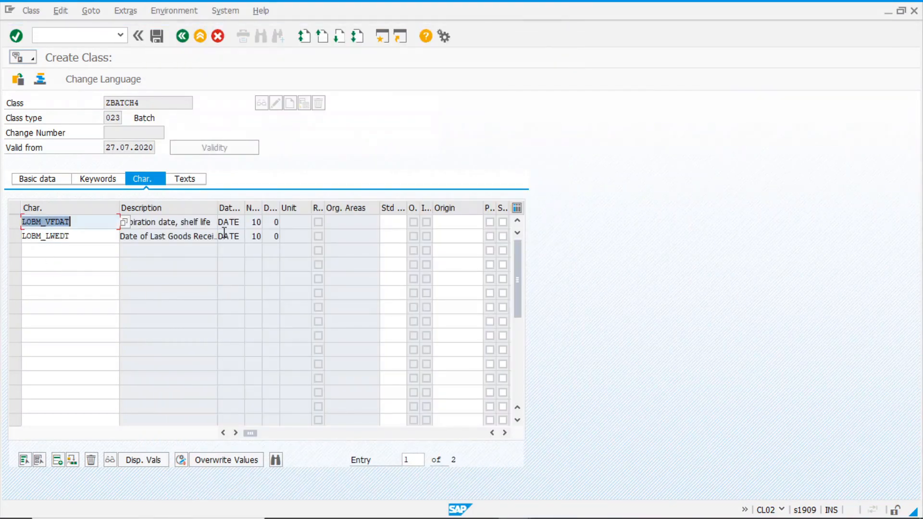
{"action": "left_click", "coordinate": [161, 102]}
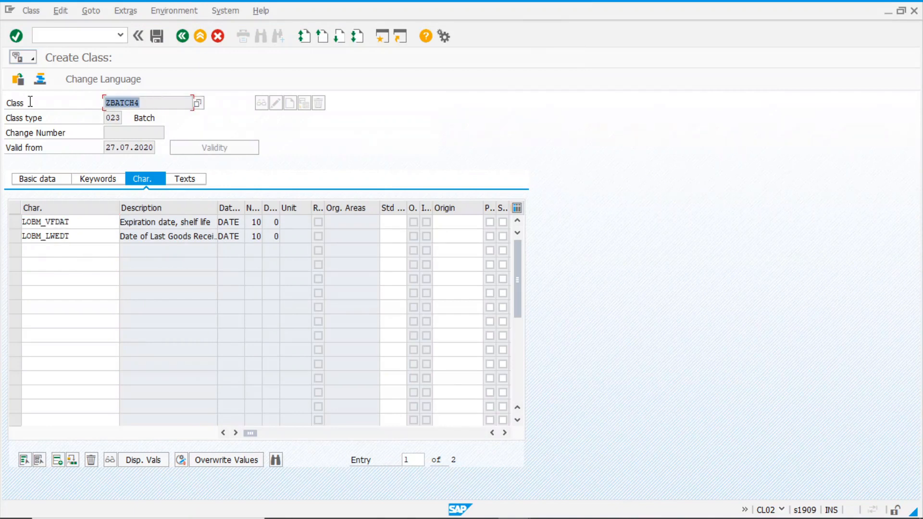
{"action": "left_click", "coordinate": [157, 36]}
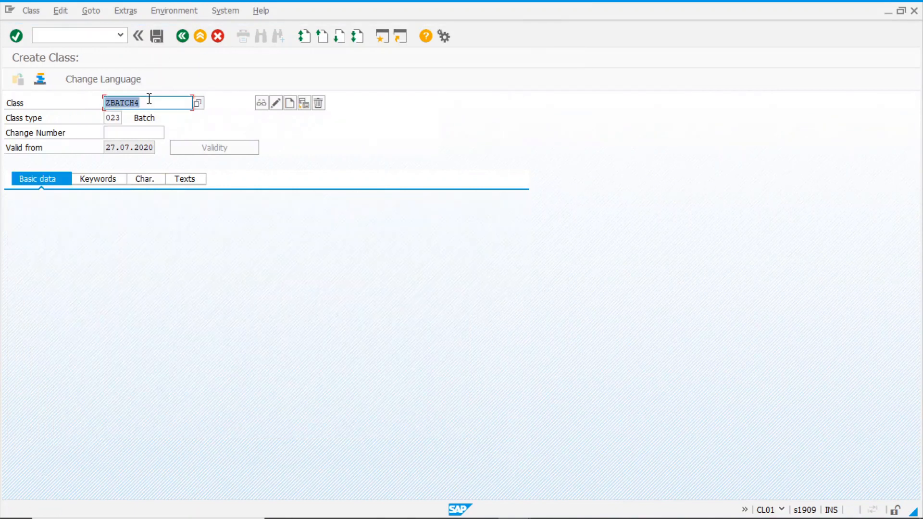
Start MM01 material creation with industry sector Mechanical engineering and material type ROH
{"action": "left_click", "coordinate": [184, 37]}
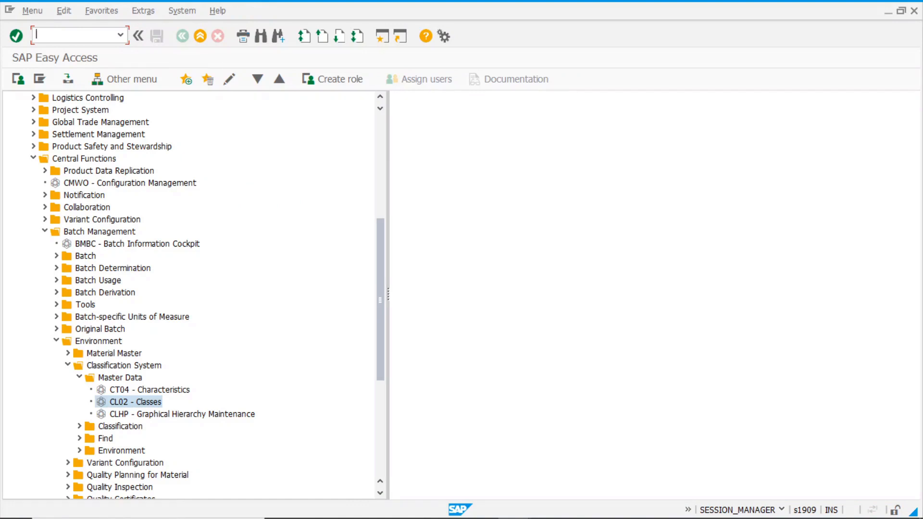
{"action": "key", "text": "Return"}
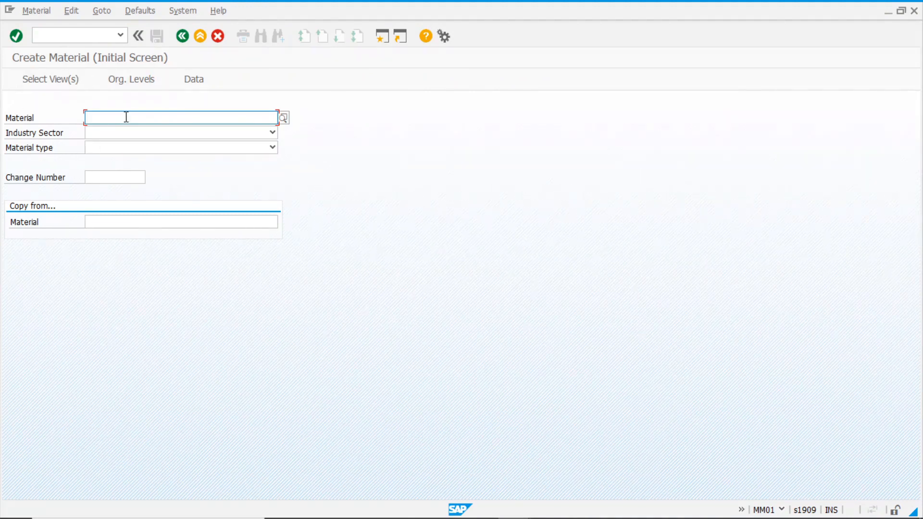
{"action": "left_click", "coordinate": [118, 133]}
{"action": "left_click", "coordinate": [97, 178]}
{"action": "left_click", "coordinate": [114, 148]}
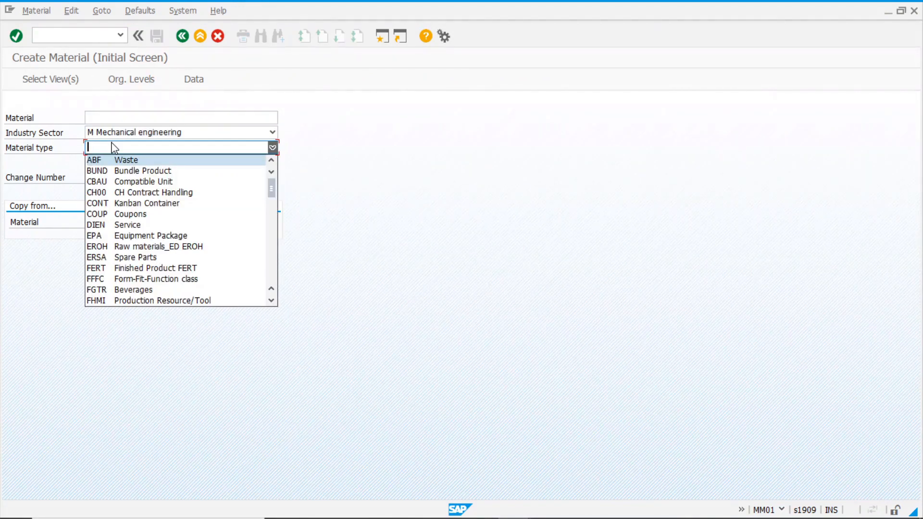
{"action": "key", "text": "r"}
{"action": "key", "text": "Return"}
{"action": "key", "text": "Return"}
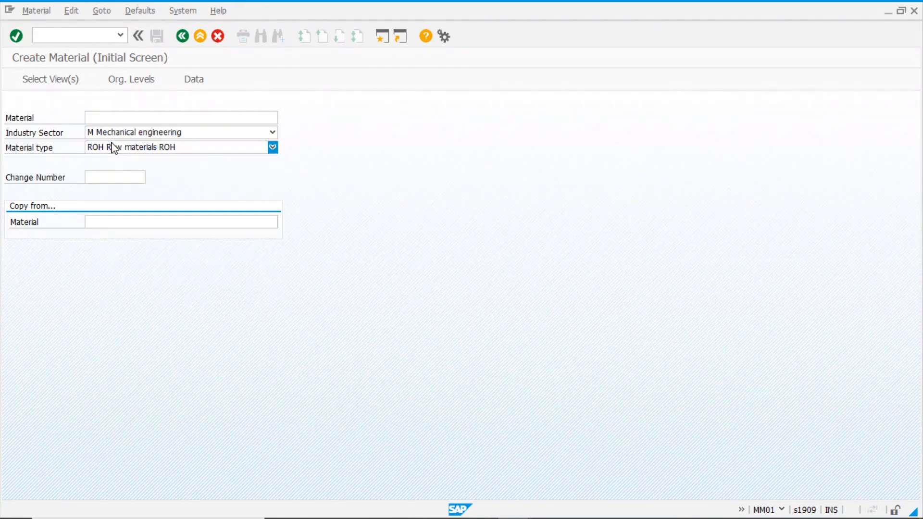
Select Basic Data 1, Classification, Purchasing and plant views, with plant 1000 and storage location 0001
{"action": "left_click", "coordinate": [197, 169]}
{"action": "left_click_drag", "start_coordinate": [339, 134], "coordinate": [409, 76]}
{"action": "left_click", "coordinate": [265, 140]}
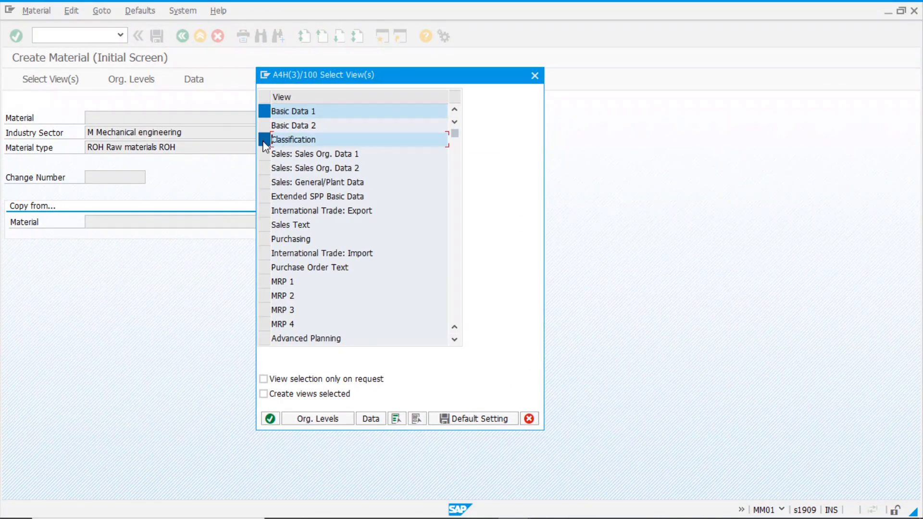
{"action": "left_click", "coordinate": [265, 239]}
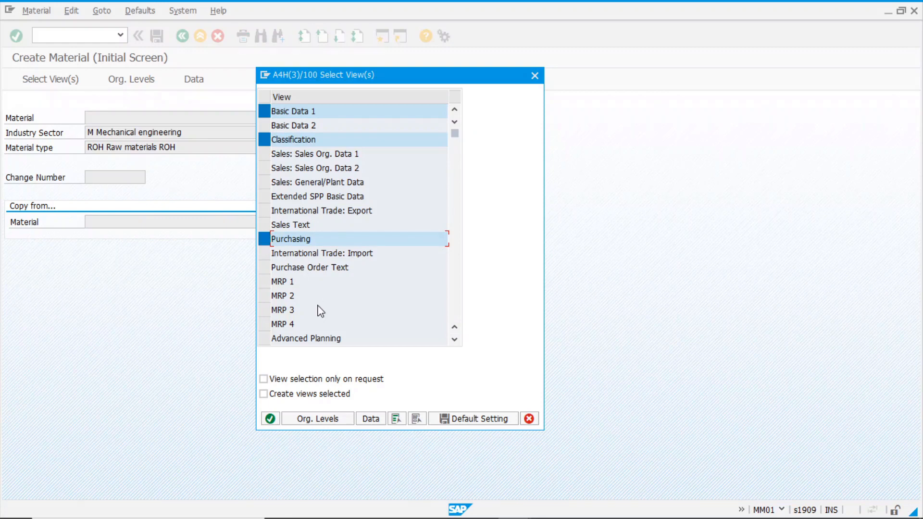
{"action": "scroll", "coordinate": [319, 306], "scroll_direction": "down", "scroll_amount": 2}
{"action": "left_click", "coordinate": [264, 295]}
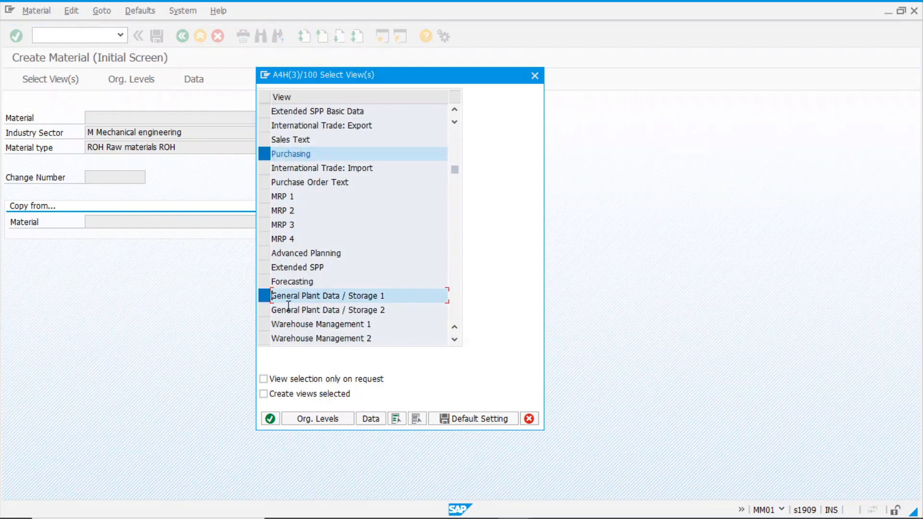
{"action": "scroll", "coordinate": [269, 327], "scroll_direction": "down", "scroll_amount": 1}
{"action": "left_click", "coordinate": [265, 324]}
{"action": "left_click", "coordinate": [270, 419]}
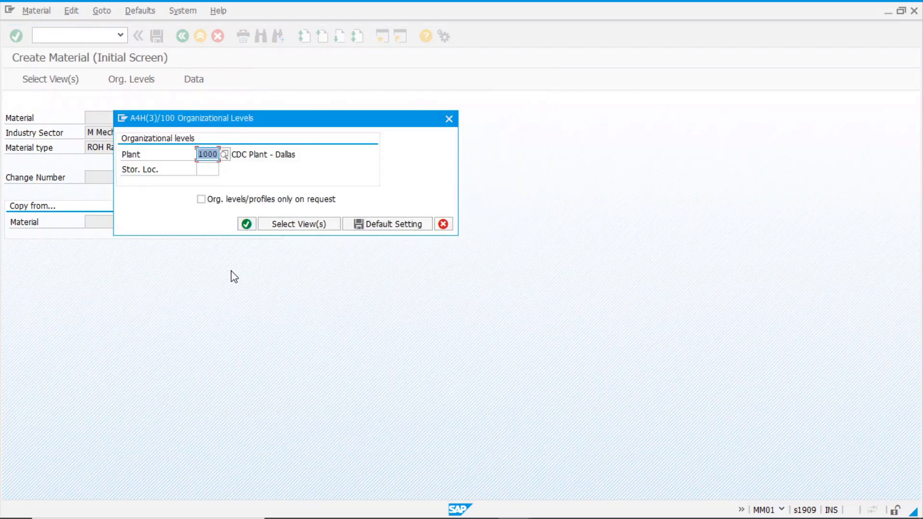
{"action": "key", "text": "Tab"}
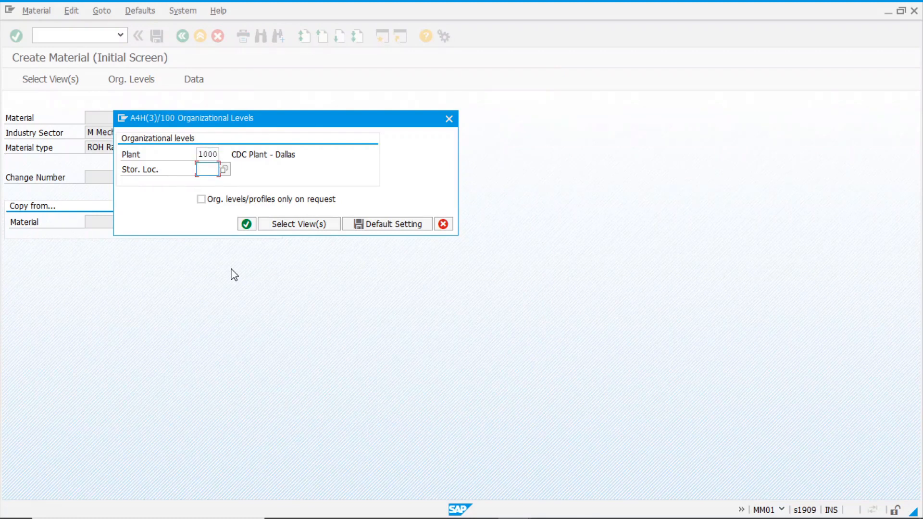
{"action": "type", "text": "0001"}
Enter basic data: description 'TEst batch de', base unit pc, material group 00101
{"action": "key", "text": "Return"}
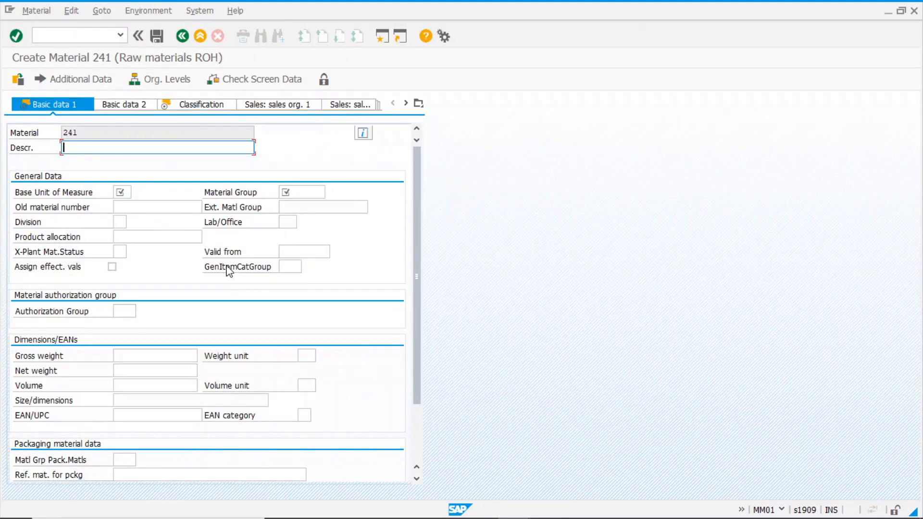
{"action": "type", "text": "TEst"}
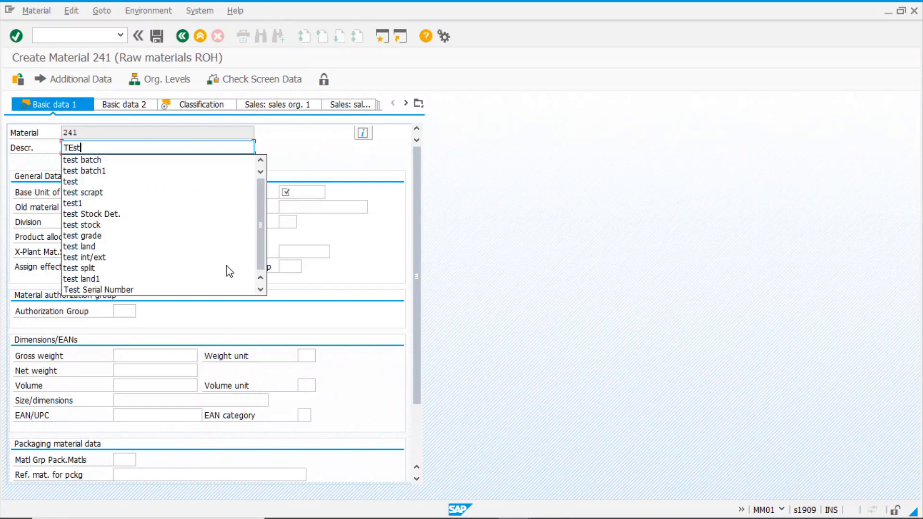
{"action": "type", "text": " b"}
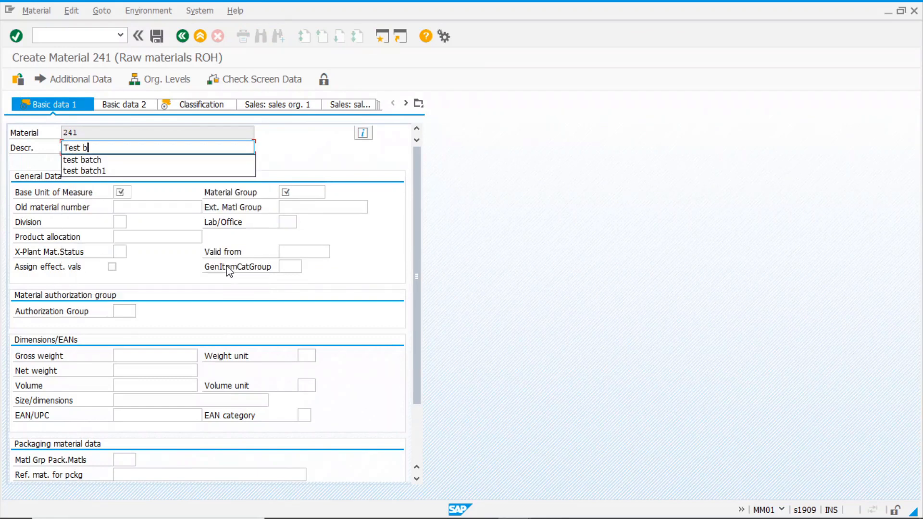
{"action": "type", "text": "atch determination"}
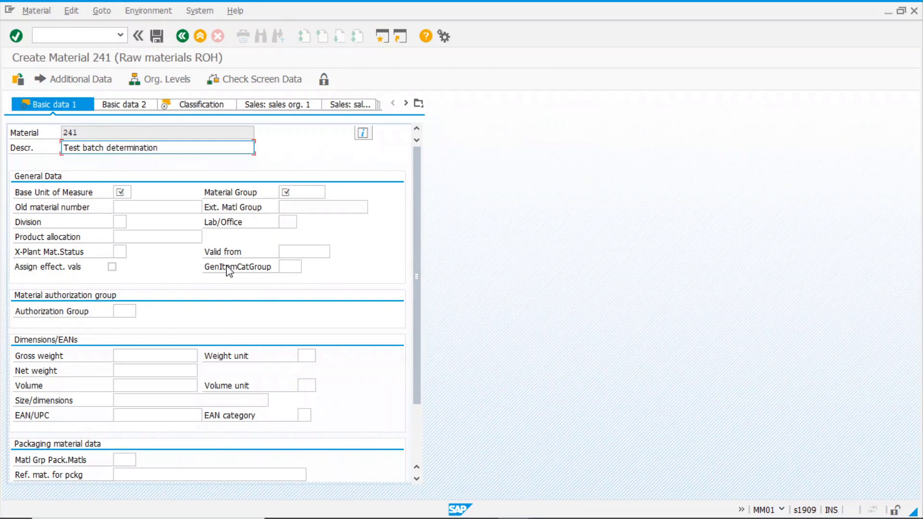
{"action": "left_click", "coordinate": [122, 192]}
{"action": "type", "text": "pc"}
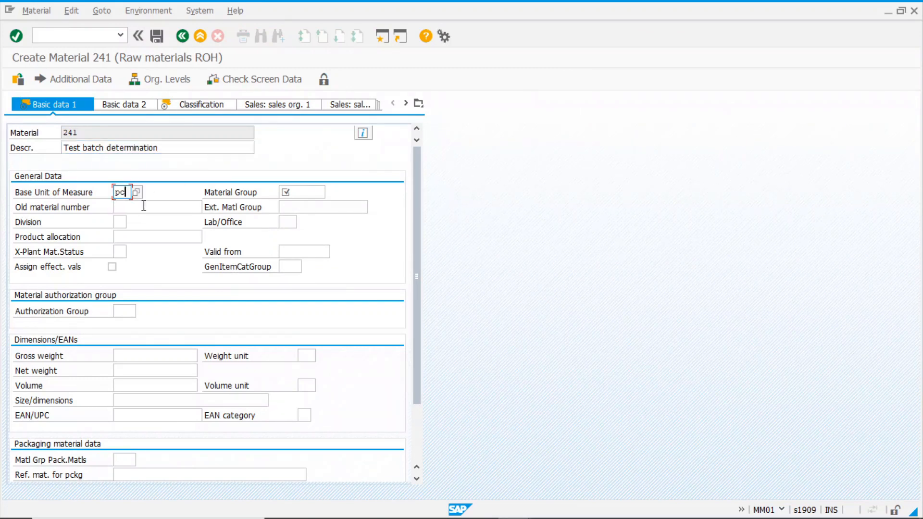
{"action": "left_click", "coordinate": [306, 193]}
{"action": "left_click", "coordinate": [301, 204]}
{"action": "key", "text": "Return"}
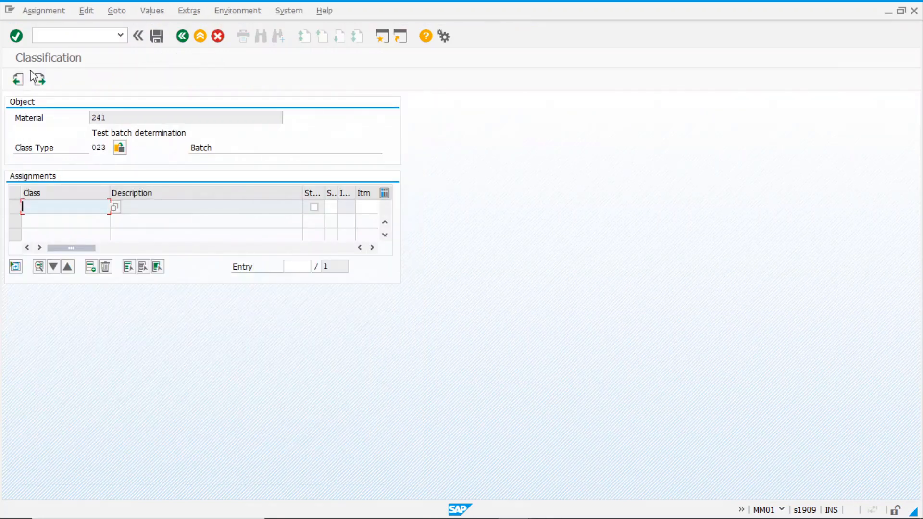
Assign batch class ZBATCH4 to the material and move to the next view
{"action": "type", "text": "ZBATCH4"}
{"action": "key", "text": "Return"}
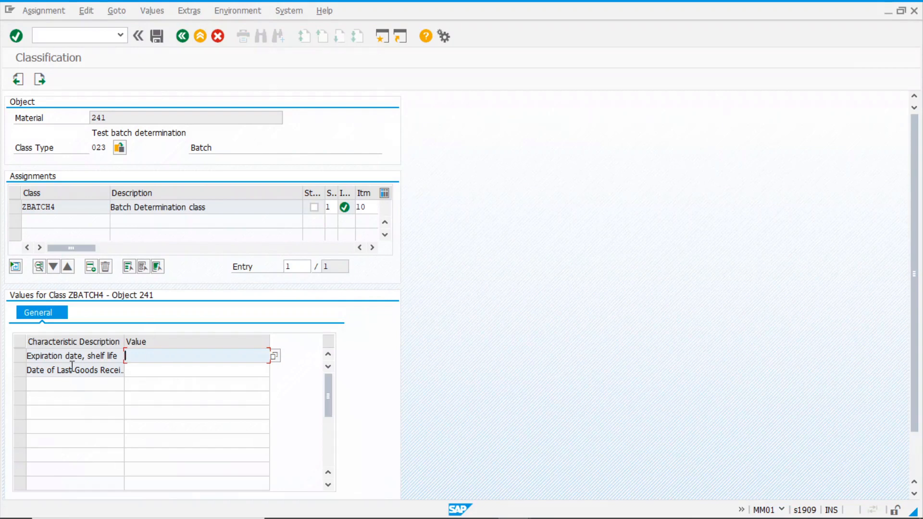
{"action": "left_click", "coordinate": [45, 82]}
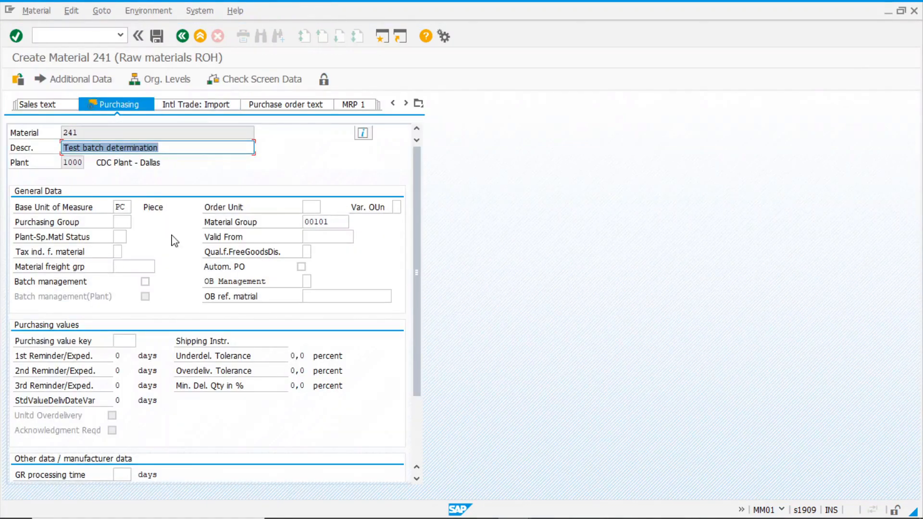
Set purchasing value key 1, enable batch management, and GR processing time 5 days
{"action": "left_click", "coordinate": [123, 342]}
{"action": "type", "text": "1"}
{"action": "scroll", "coordinate": [142, 366], "scroll_direction": "down", "scroll_amount": 2}
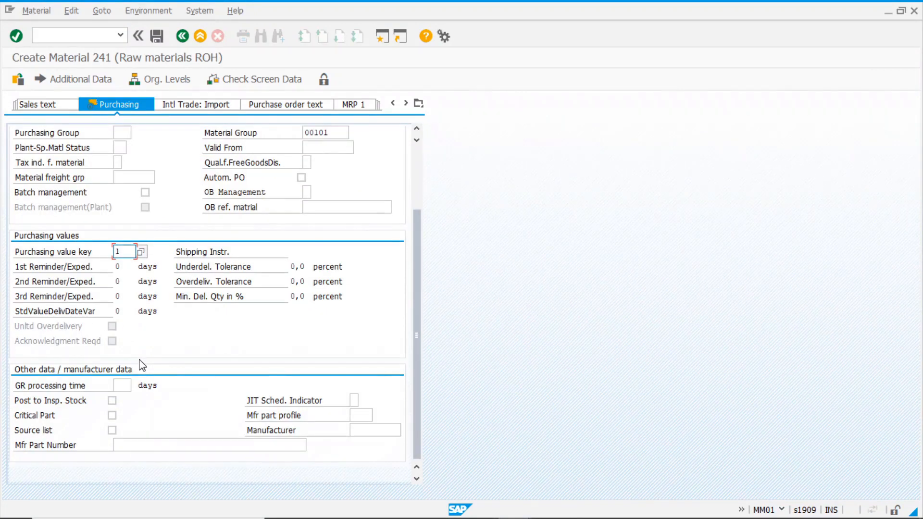
{"action": "left_click", "coordinate": [145, 192]}
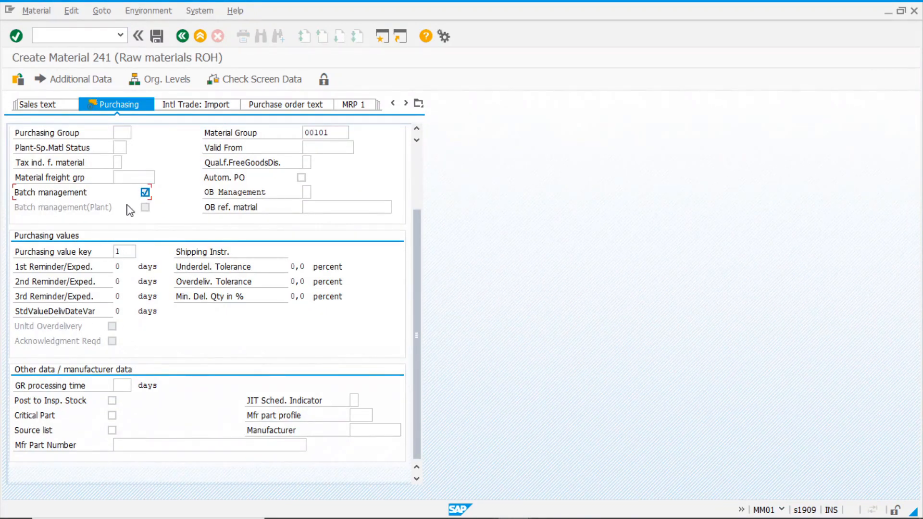
{"action": "left_click", "coordinate": [126, 386]}
{"action": "type", "text": "5"}
{"action": "key", "text": "Return"}
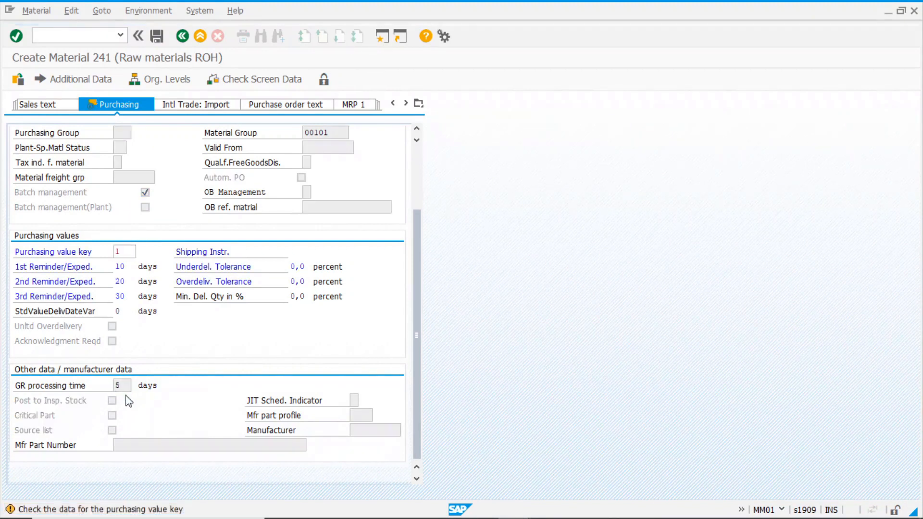
{"action": "key", "text": "Return"}
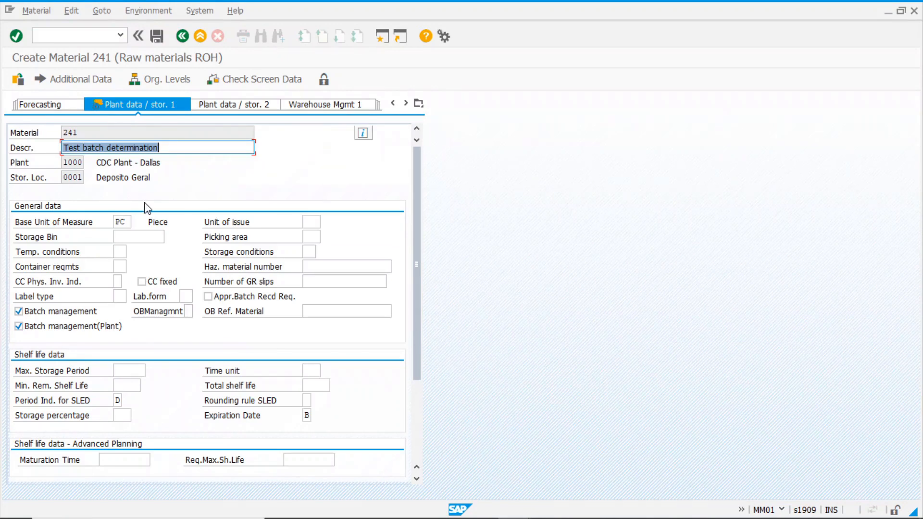
Enter minimum remaining shelf life 10 and total shelf life 60, then continue to Accounting 1
{"action": "scroll", "coordinate": [156, 335], "scroll_direction": "down", "scroll_amount": 3}
{"action": "scroll", "coordinate": [156, 334], "scroll_direction": "down", "scroll_amount": 1}
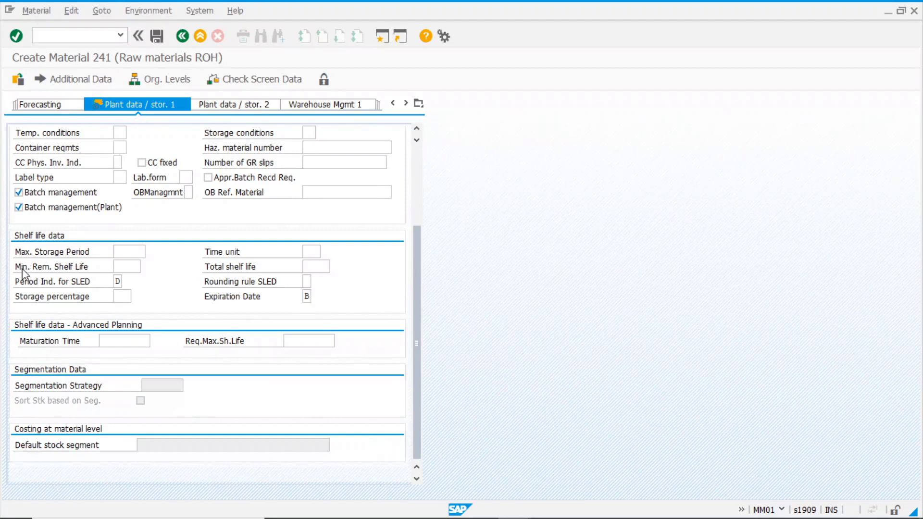
{"action": "left_click", "coordinate": [126, 267]}
{"action": "left_click", "coordinate": [323, 266]}
{"action": "key", "text": "Return"}
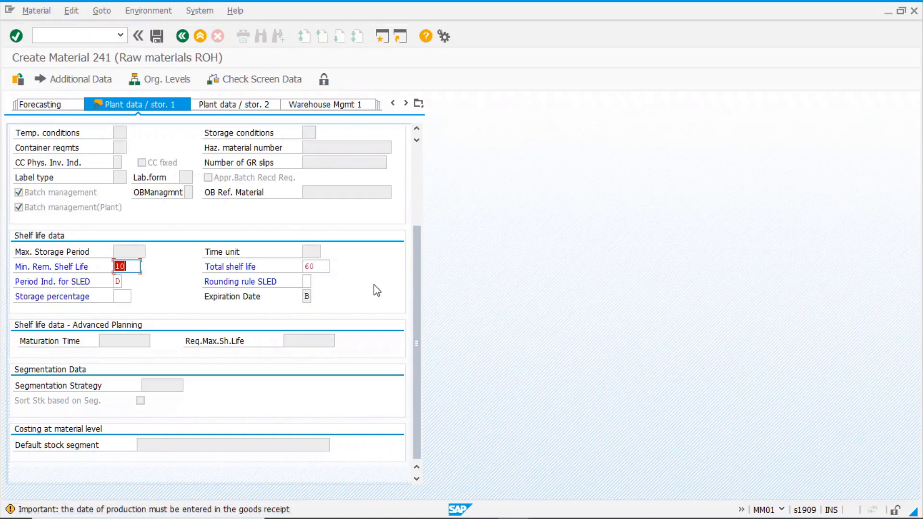
{"action": "key", "text": "Return"}
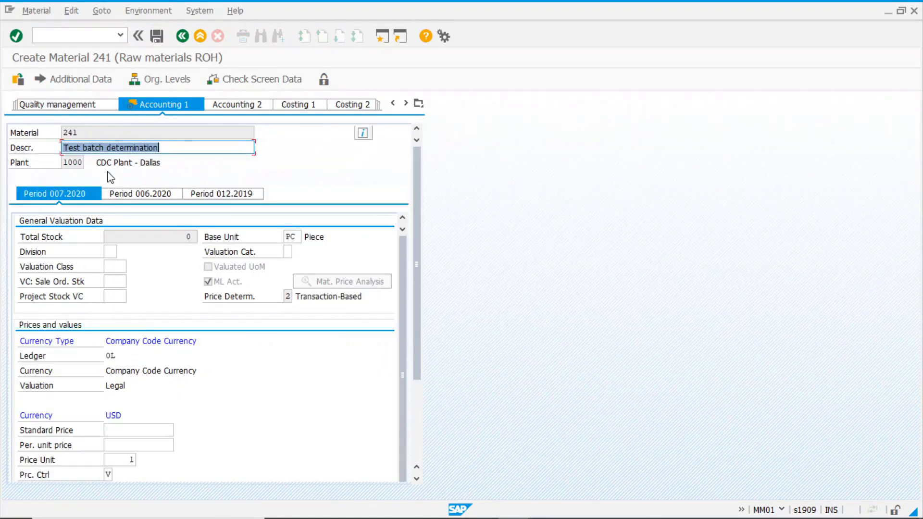
Set valuation class 3000 and per-unit price 10, then save material 241
{"action": "left_click", "coordinate": [114, 268]}
{"action": "key", "text": "space"}
{"action": "left_click", "coordinate": [121, 280]}
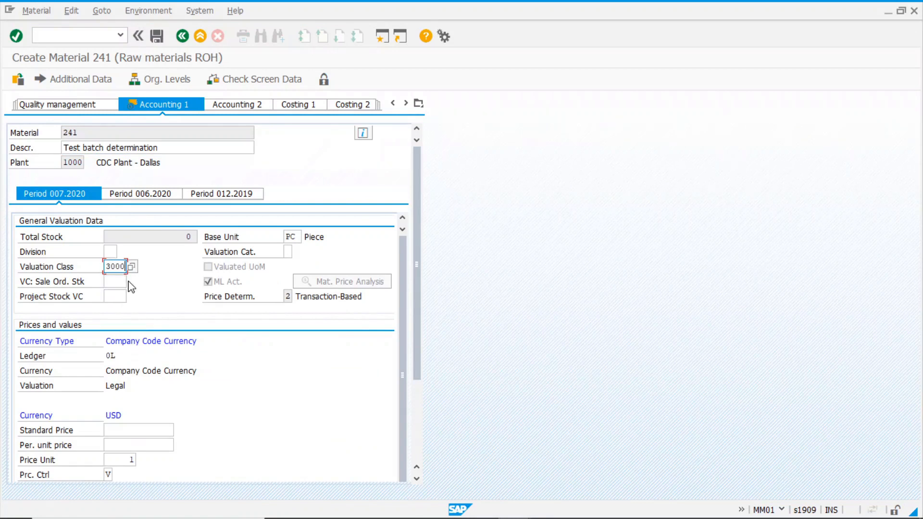
{"action": "left_click", "coordinate": [130, 442]}
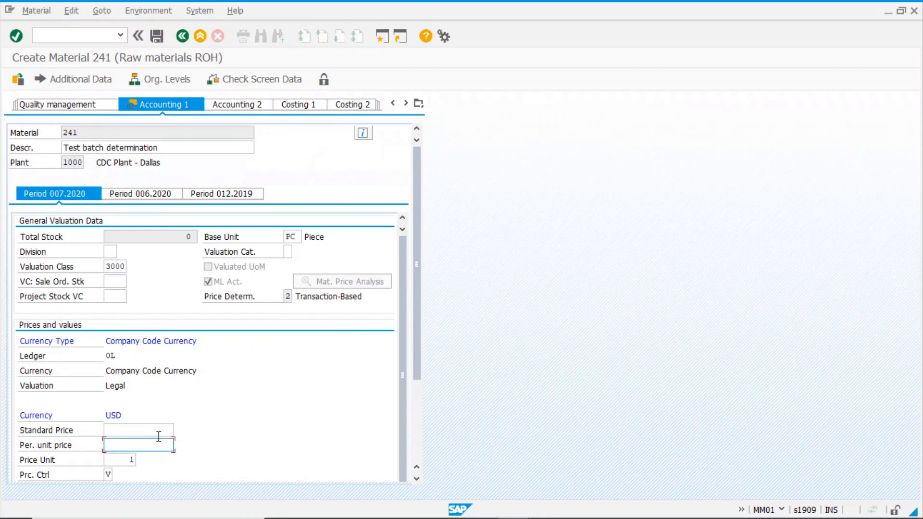
{"action": "type", "text": "10"}
{"action": "key", "text": "Return"}
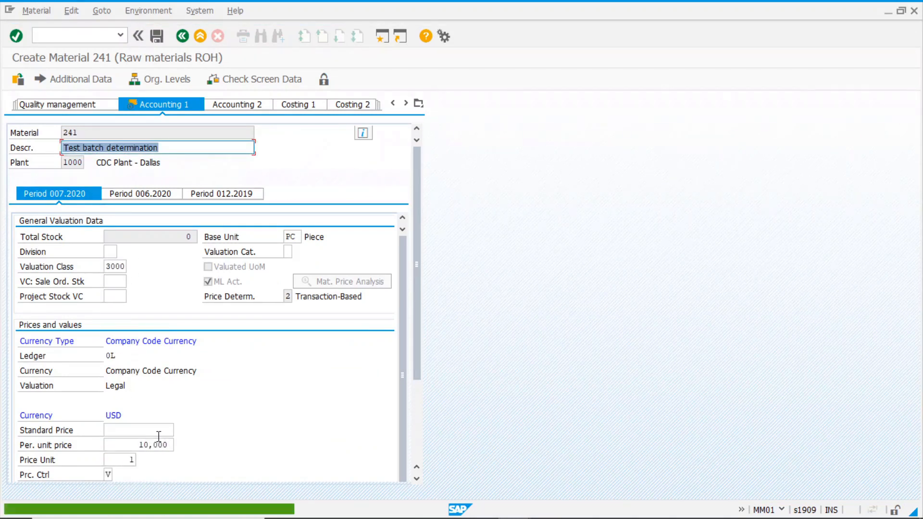
{"action": "key", "text": "Return"}
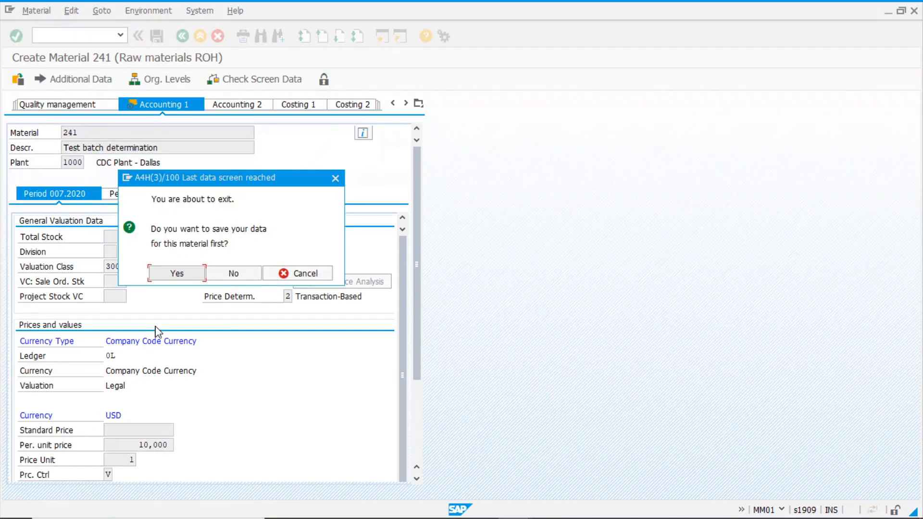
{"action": "left_click", "coordinate": [181, 273]}
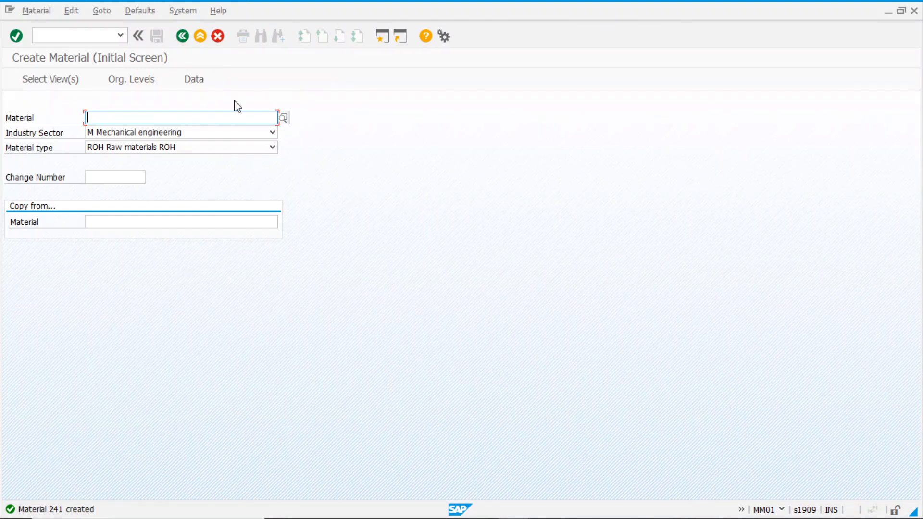
Go to Batch Determination > Selection and Sort > Selection Class and launch BMC1 - Create
{"action": "left_click", "coordinate": [183, 36]}
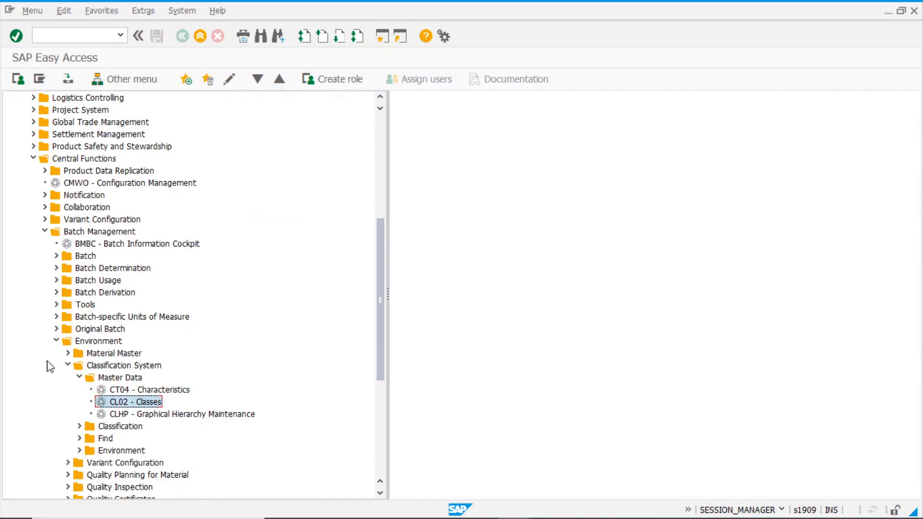
{"action": "left_click", "coordinate": [56, 341]}
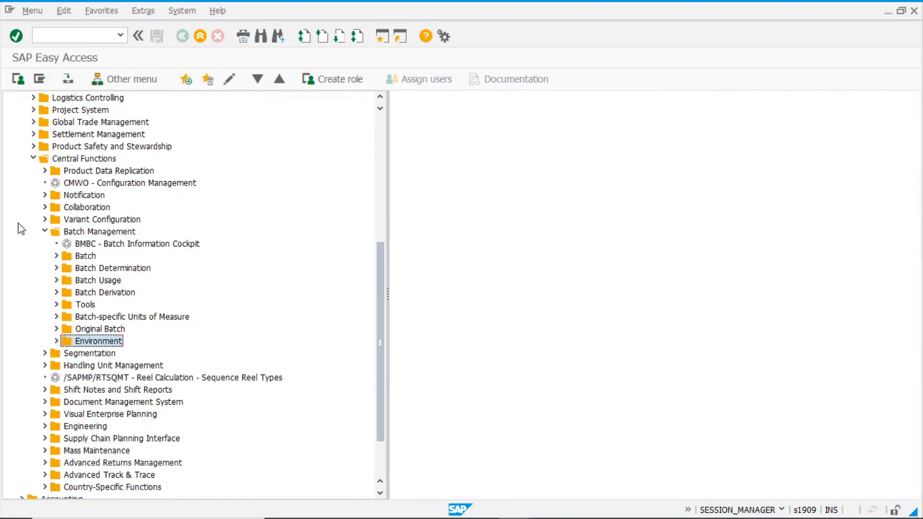
{"action": "left_click", "coordinate": [56, 269]}
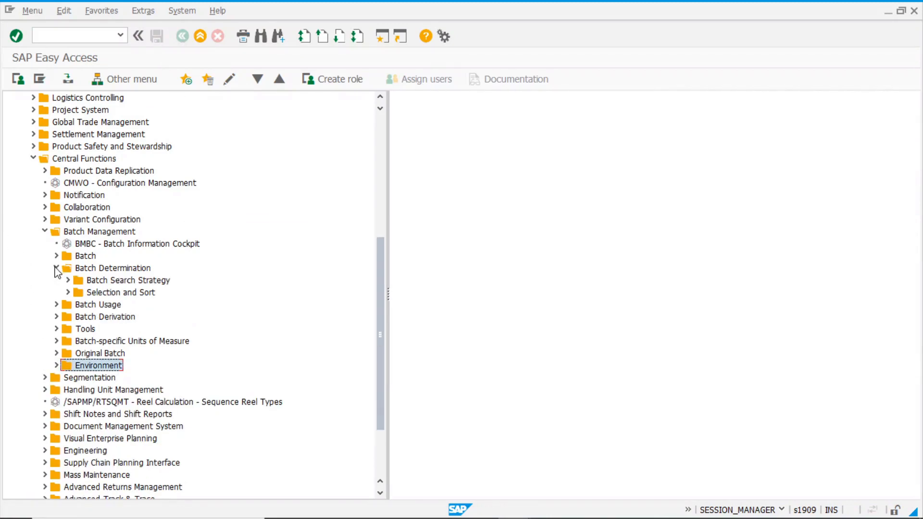
{"action": "left_click", "coordinate": [118, 283]}
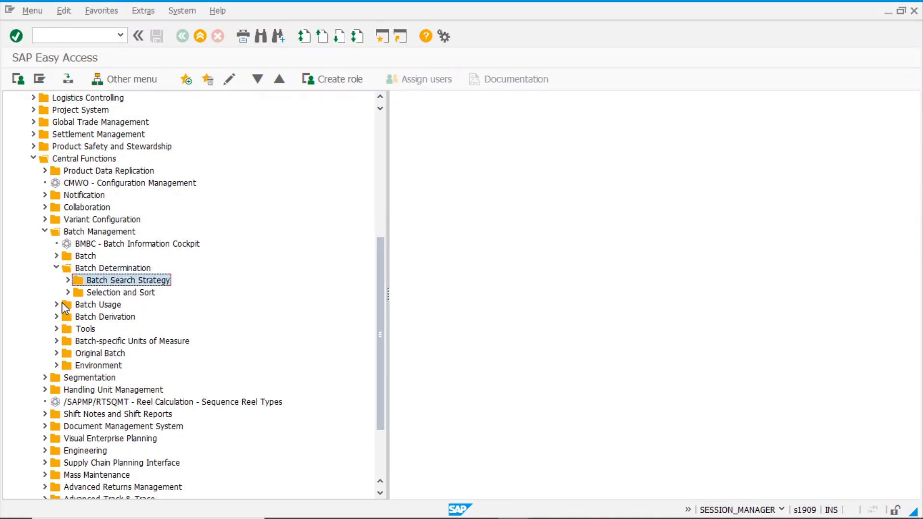
{"action": "left_click", "coordinate": [142, 294]}
{"action": "left_click", "coordinate": [69, 293]}
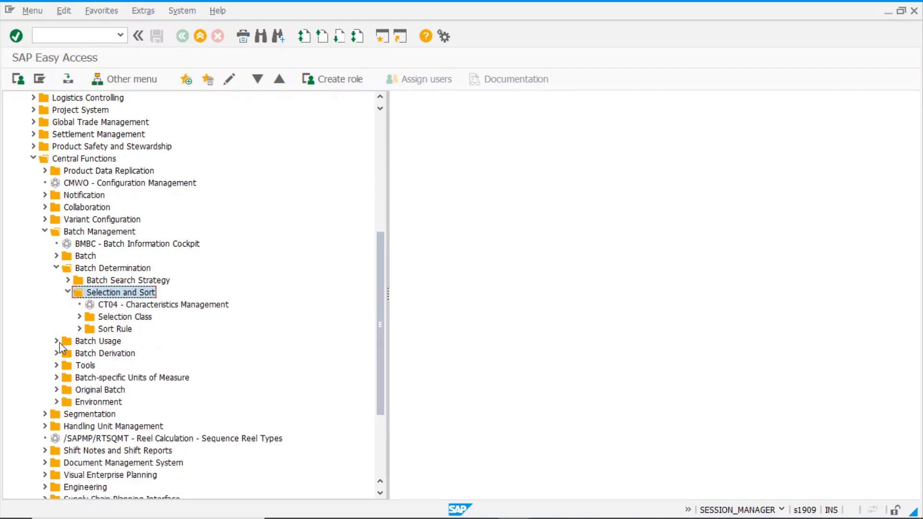
{"action": "left_click", "coordinate": [79, 317]}
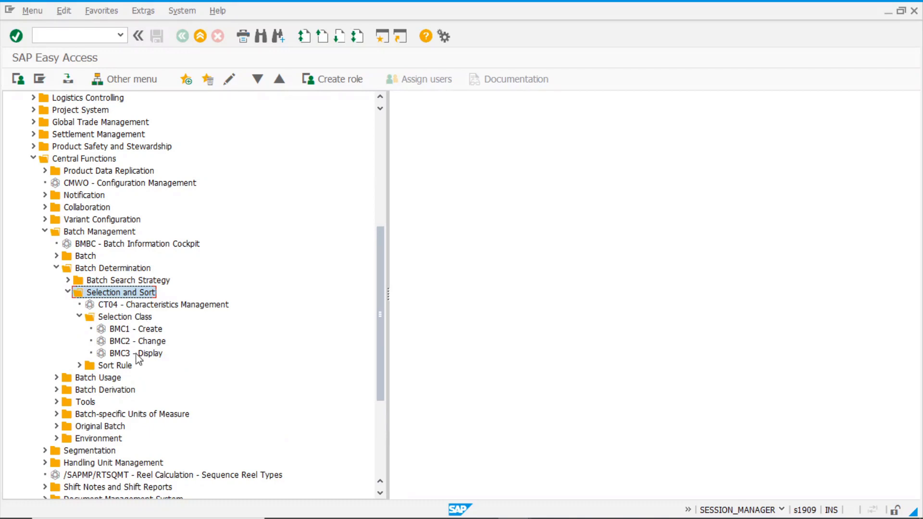
{"action": "double_click", "coordinate": [148, 331]}
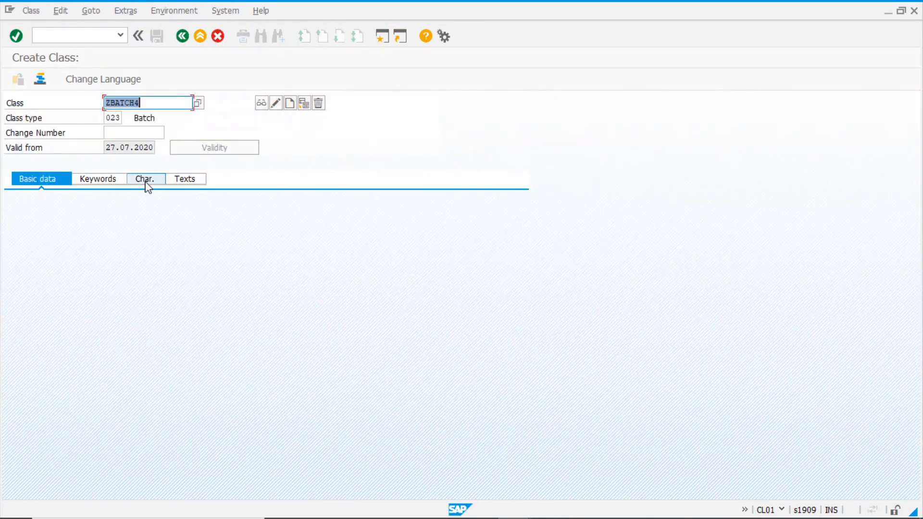
Create class ZSELCLASS with description 'Selection class' and display its characteristics list
{"action": "type", "text": "z"}
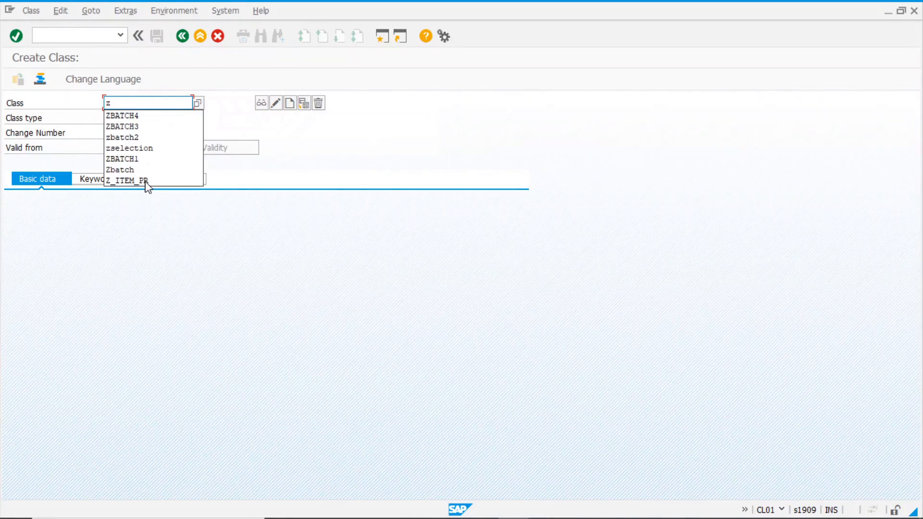
{"action": "left_click", "coordinate": [164, 148]}
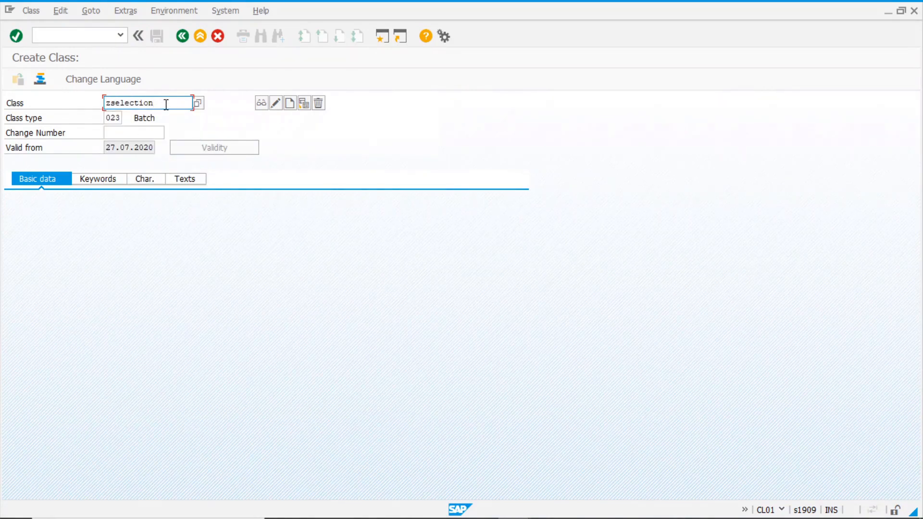
{"action": "key", "text": "BackSpace"}
{"action": "key", "text": "BackSpace"}
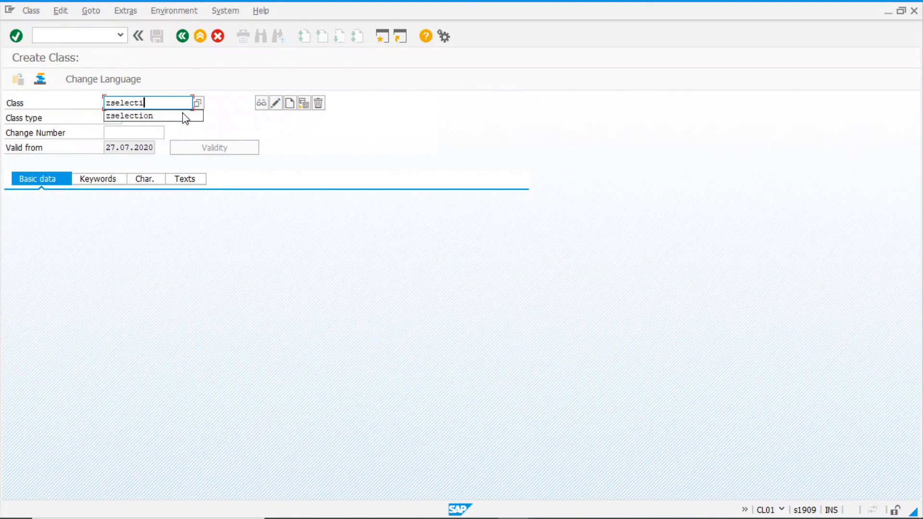
{"action": "type", "text": "class"}
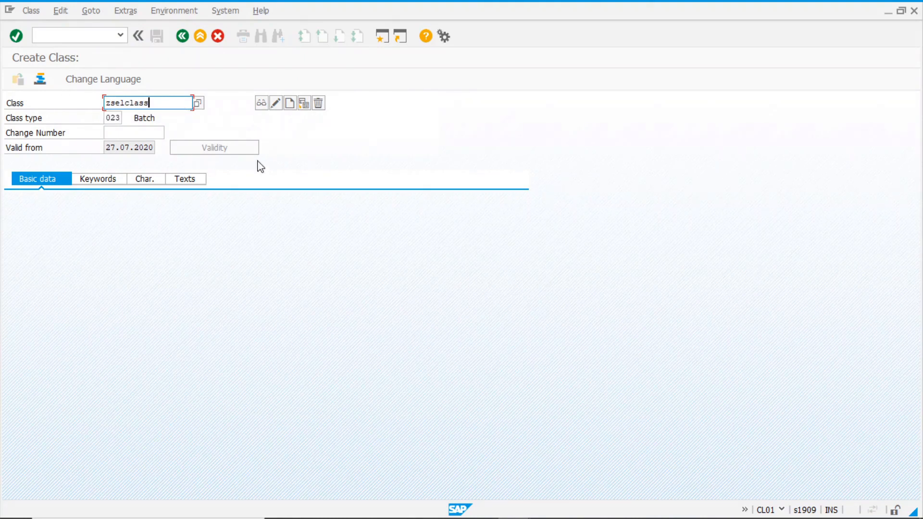
{"action": "left_click", "coordinate": [290, 104]}
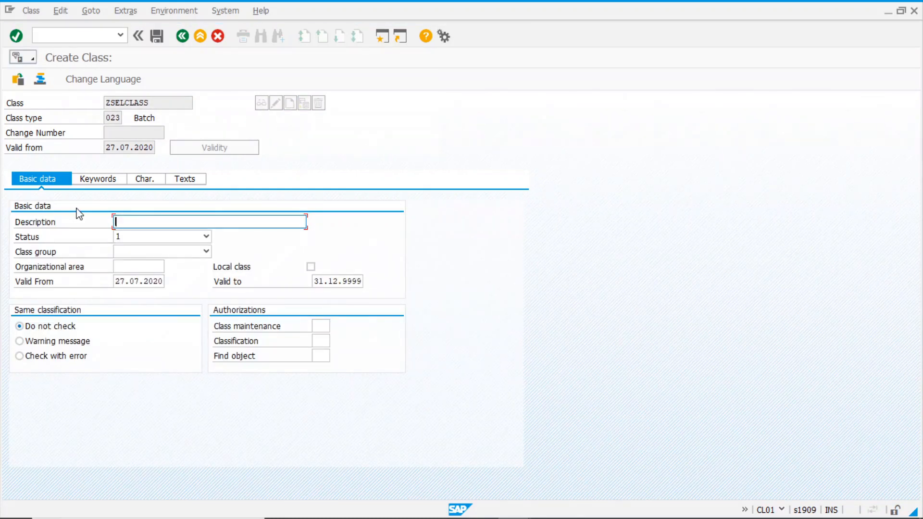
{"action": "type", "text": "Selec"}
{"action": "key", "text": "Down"}
{"action": "key", "text": "Return"}
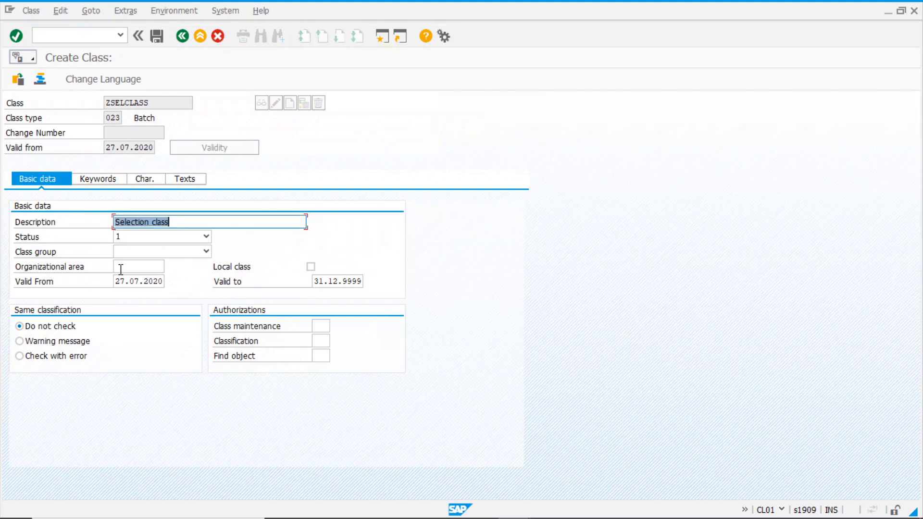
{"action": "left_click", "coordinate": [148, 182]}
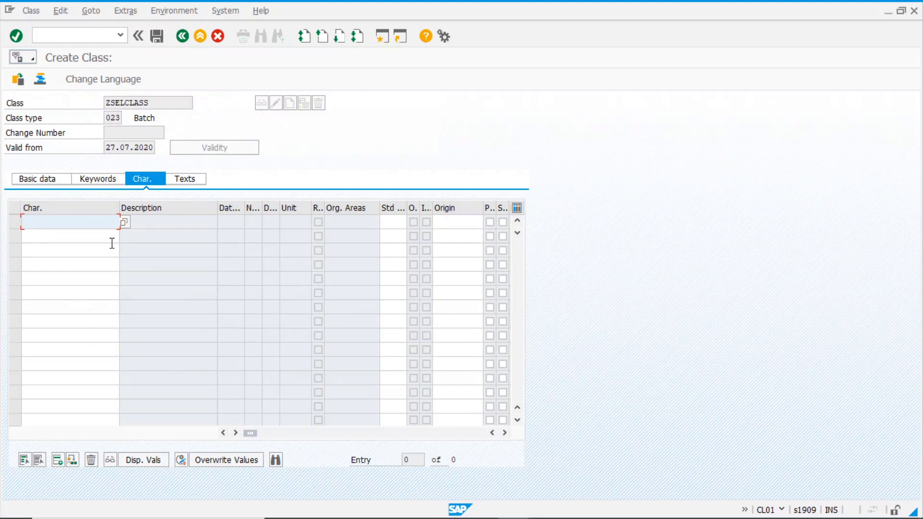
Add LOBM_LFDAT and LOBM_RLZ as the first two characteristics of ZSELCLASS
{"action": "left_click", "coordinate": [124, 223]}
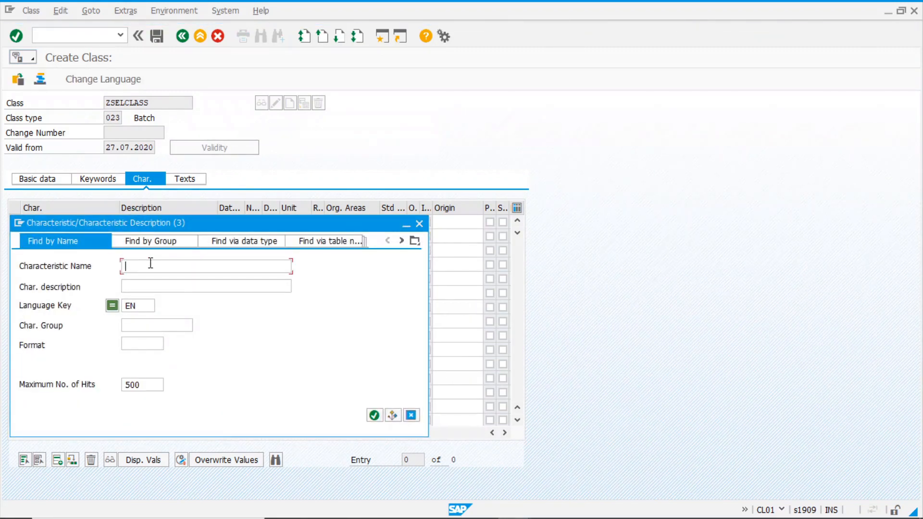
{"action": "type", "text": "lob"}
{"action": "key", "text": "shift+Left"}
{"action": "key", "text": "shift+Left"}
{"action": "key", "text": "shift+Left"}
{"action": "key", "text": "shift+Left"}
{"action": "key", "text": "shift+Left"}
{"action": "key", "text": "Return"}
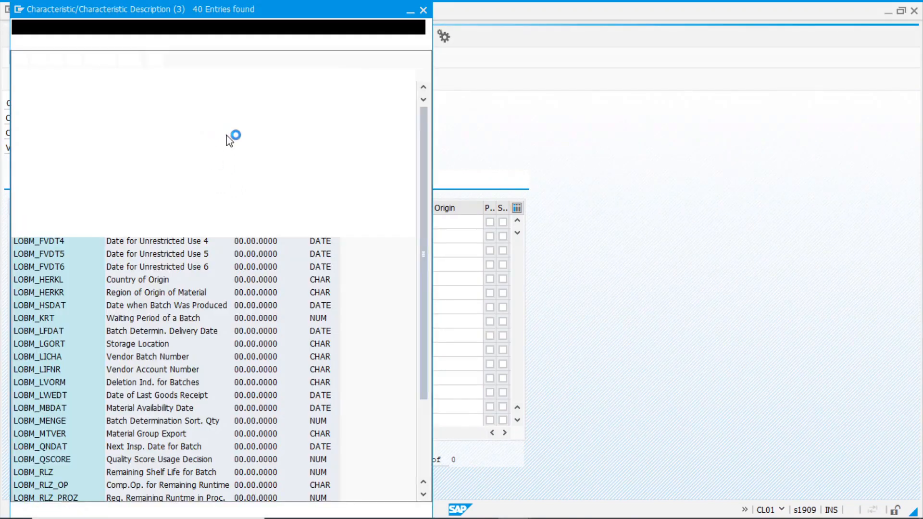
{"action": "left_click_drag", "start_coordinate": [291, 10], "coordinate": [500, 15]}
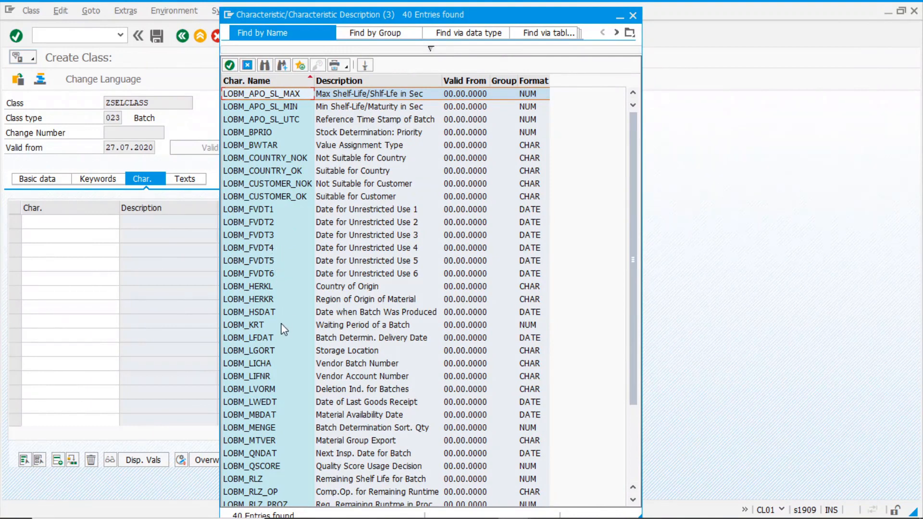
{"action": "double_click", "coordinate": [257, 339]}
{"action": "left_click", "coordinate": [106, 235]}
{"action": "left_click", "coordinate": [125, 238]}
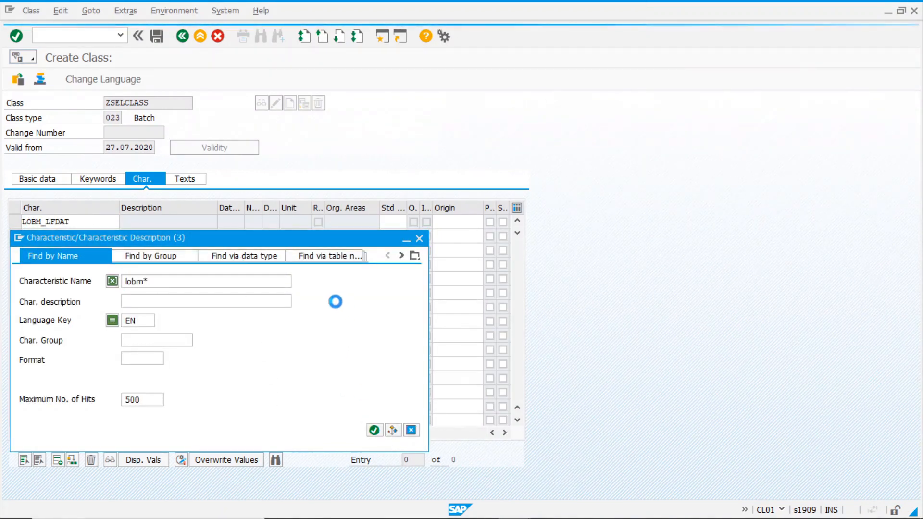
{"action": "key", "text": "Return"}
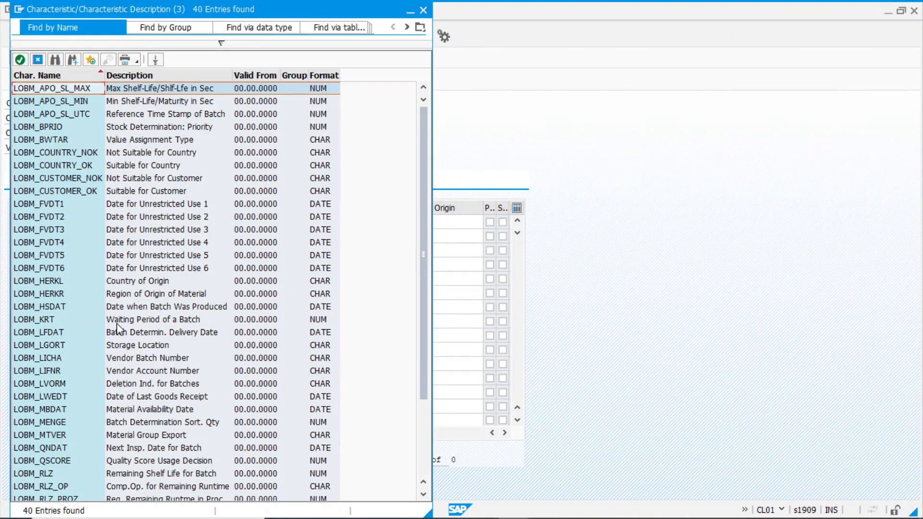
{"action": "scroll", "coordinate": [96, 380], "scroll_direction": "down", "scroll_amount": 3}
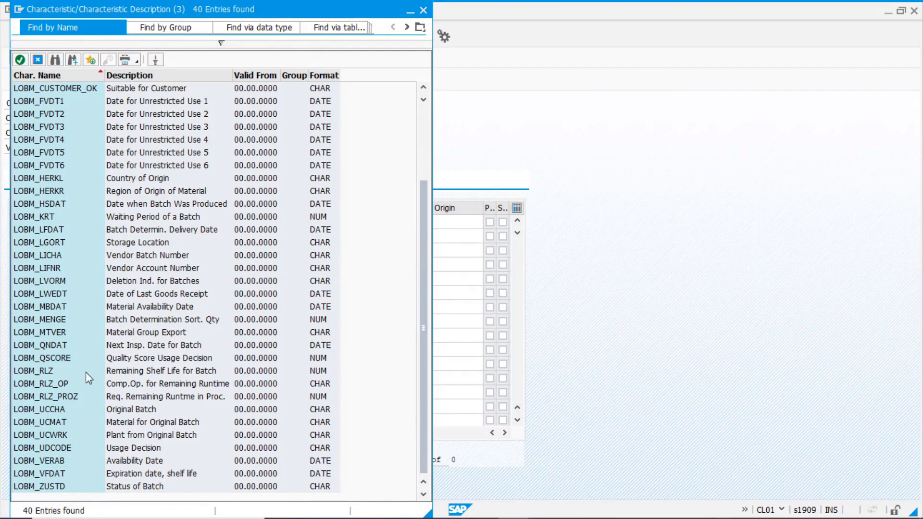
{"action": "left_click", "coordinate": [123, 374]}
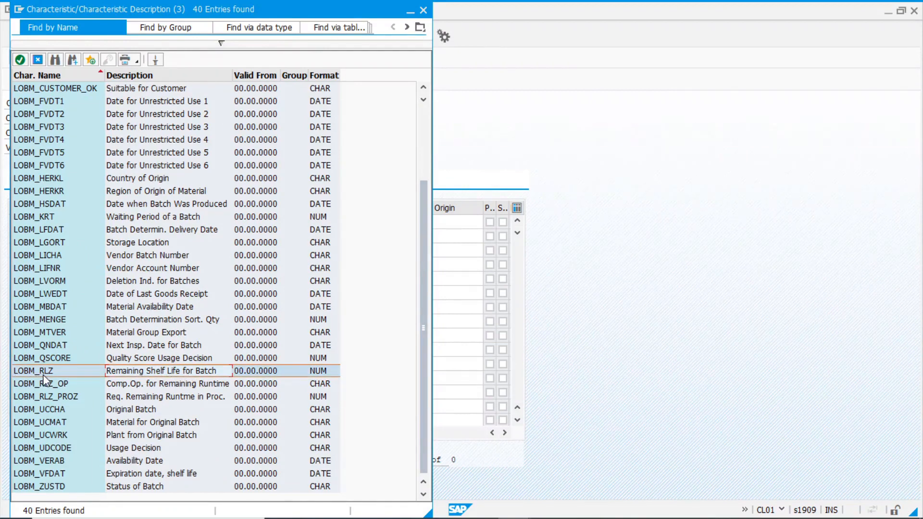
{"action": "double_click", "coordinate": [131, 371]}
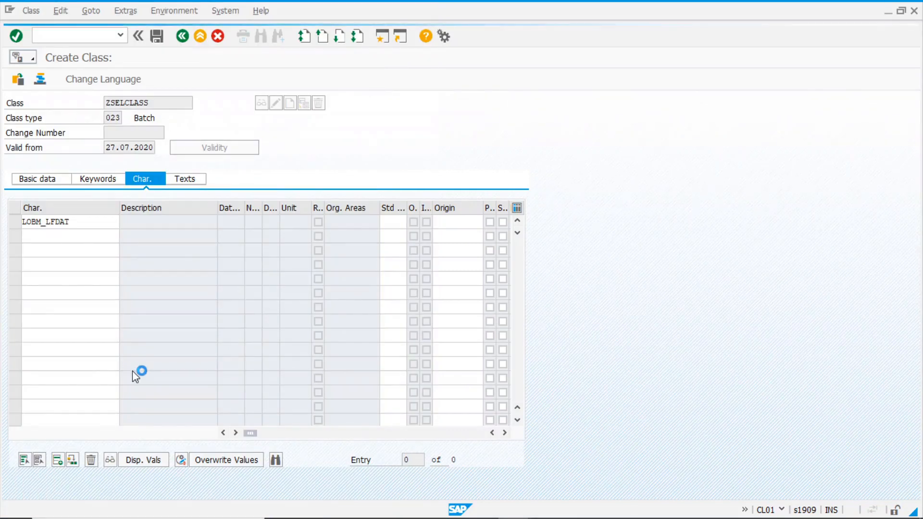
Add LOBM_VFDAT as the third characteristic and save selection class ZSELCLASS
{"action": "left_click", "coordinate": [85, 253]}
{"action": "left_click", "coordinate": [126, 252]}
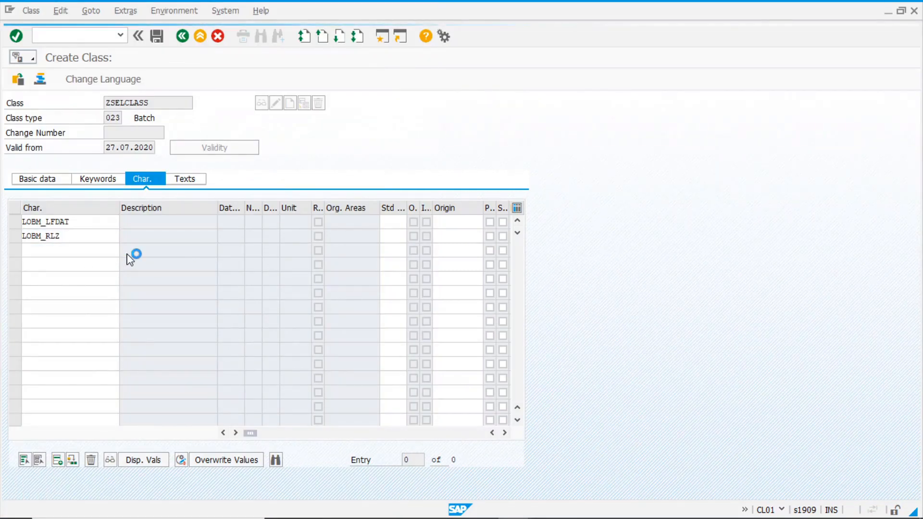
{"action": "type", "text": "lobm*"}
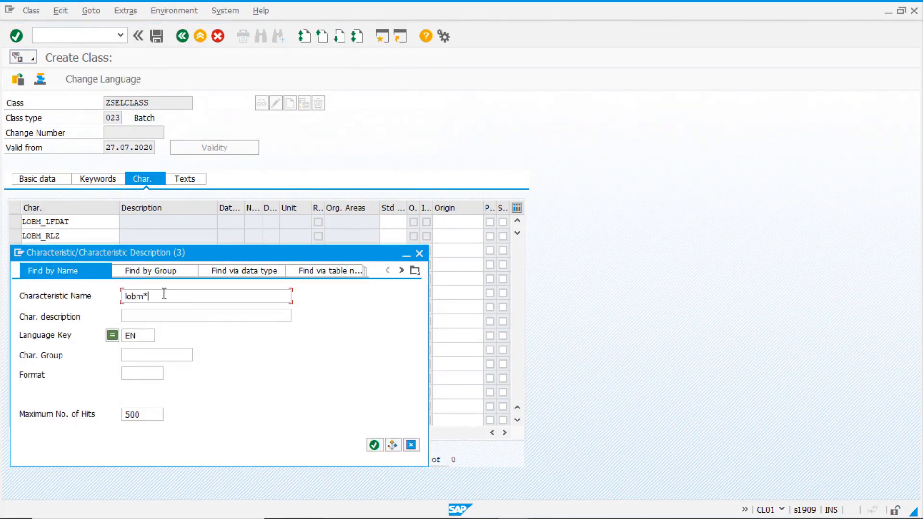
{"action": "left_click", "coordinate": [373, 444]}
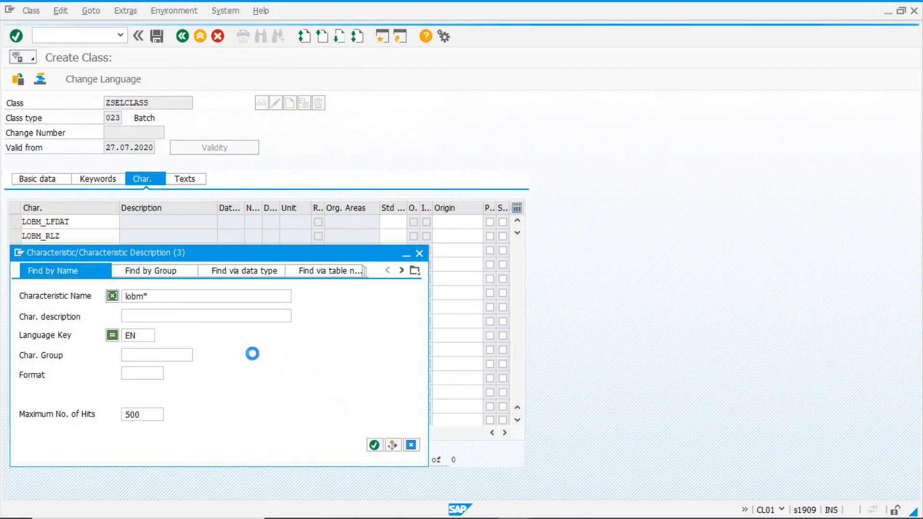
{"action": "scroll", "coordinate": [183, 330], "scroll_direction": "down", "scroll_amount": 3}
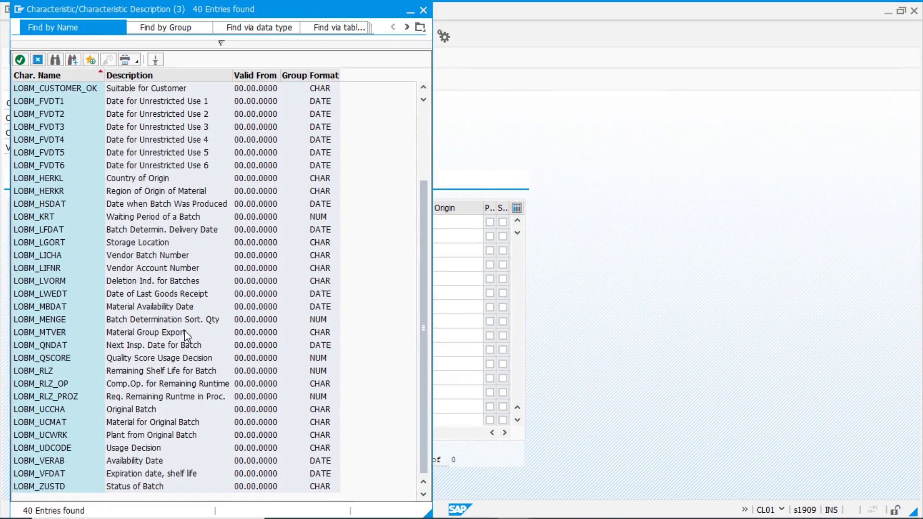
{"action": "left_click", "coordinate": [146, 475]}
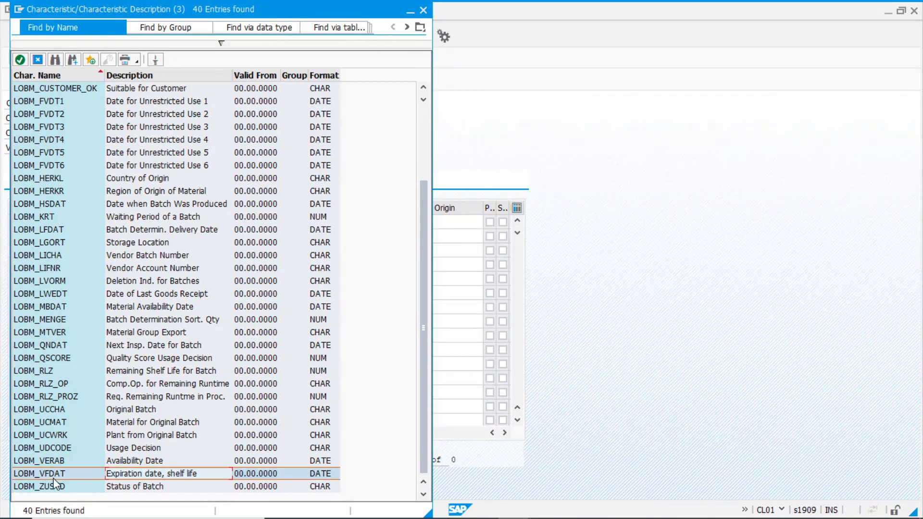
{"action": "double_click", "coordinate": [64, 474]}
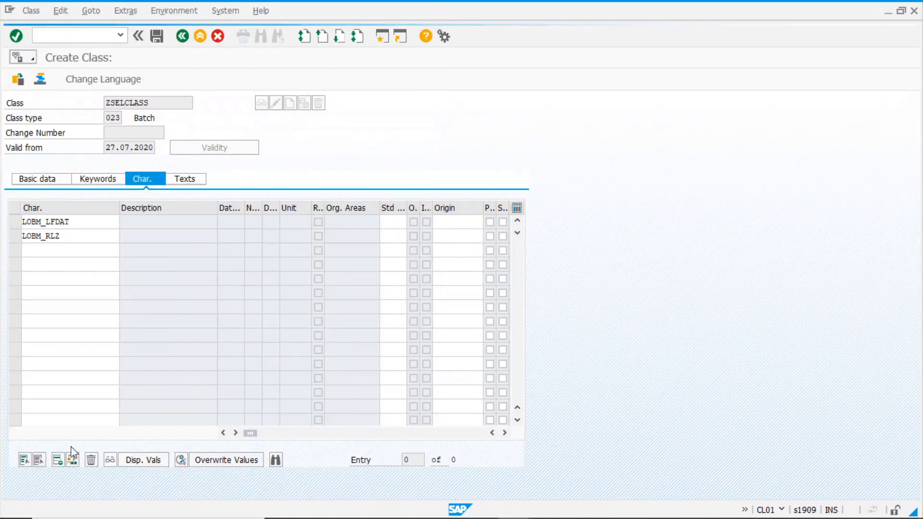
{"action": "key", "text": "Return"}
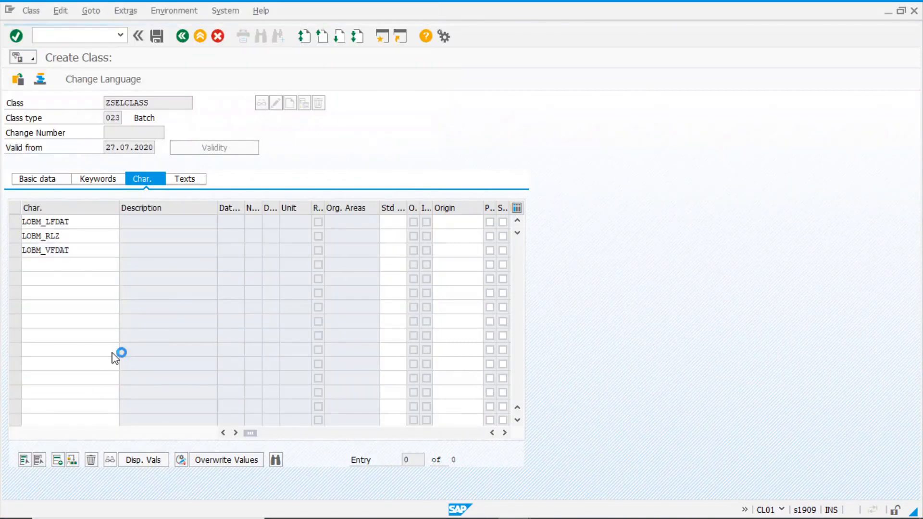
{"action": "left_click", "coordinate": [174, 103]}
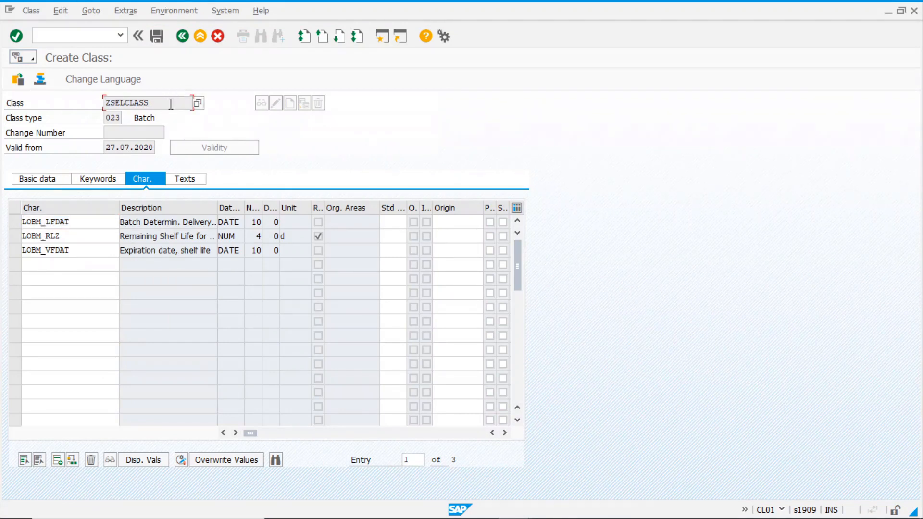
{"action": "left_click", "coordinate": [158, 37]}
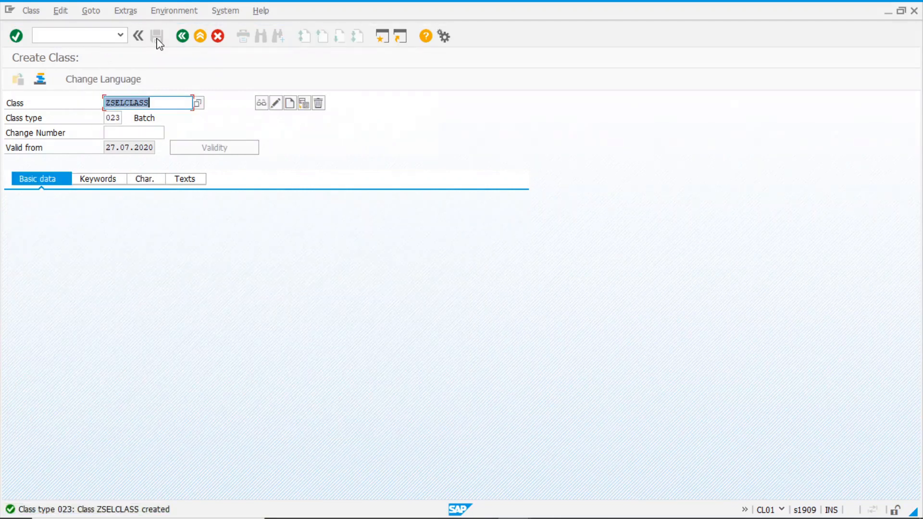
Start new sort sequence ZFEFO1 via CU70 with description 'FEFO 1' and show its characteristics
{"action": "left_click", "coordinate": [185, 41]}
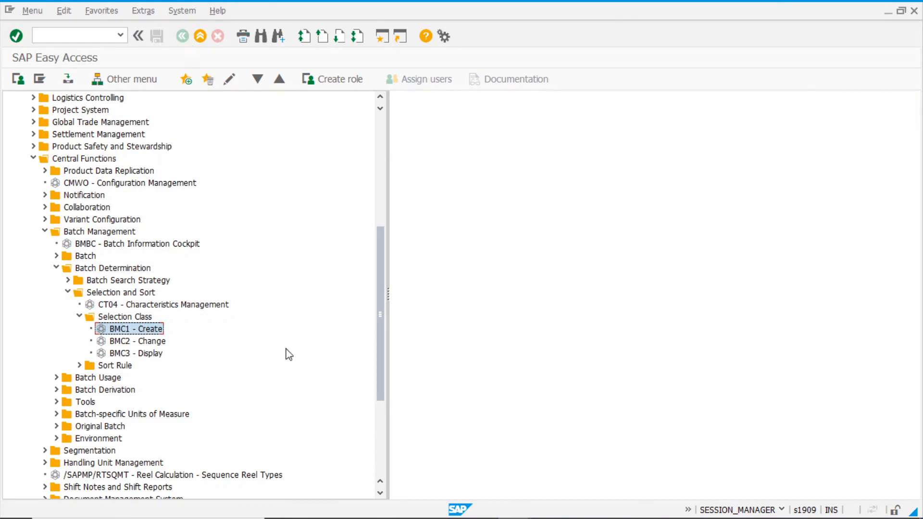
{"action": "left_click", "coordinate": [80, 366]}
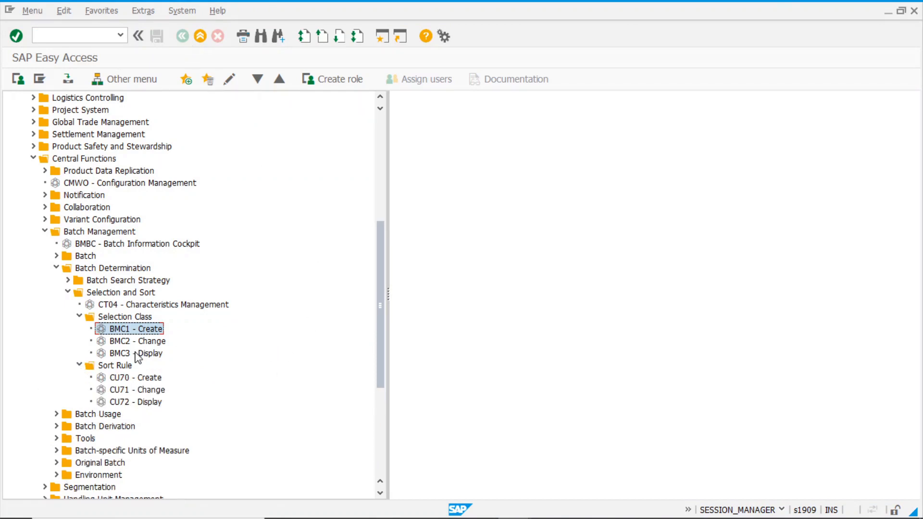
{"action": "double_click", "coordinate": [147, 379]}
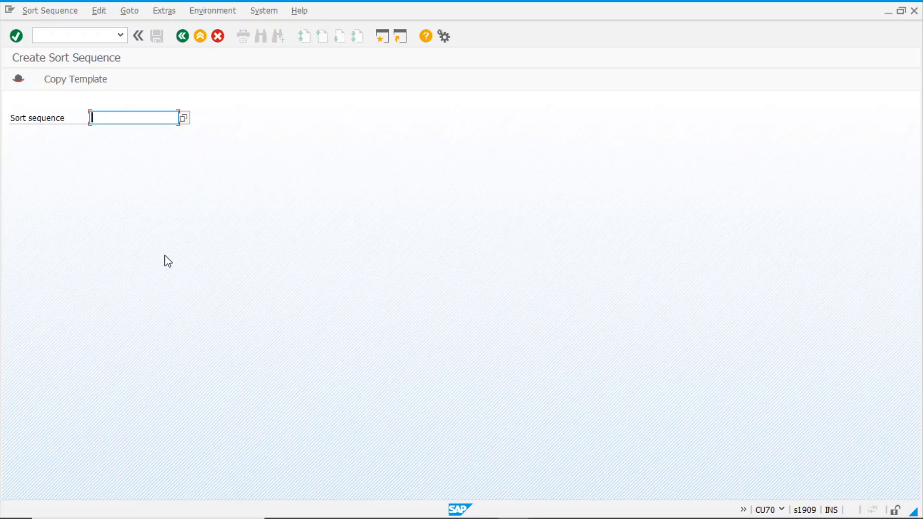
{"action": "type", "text": "z"}
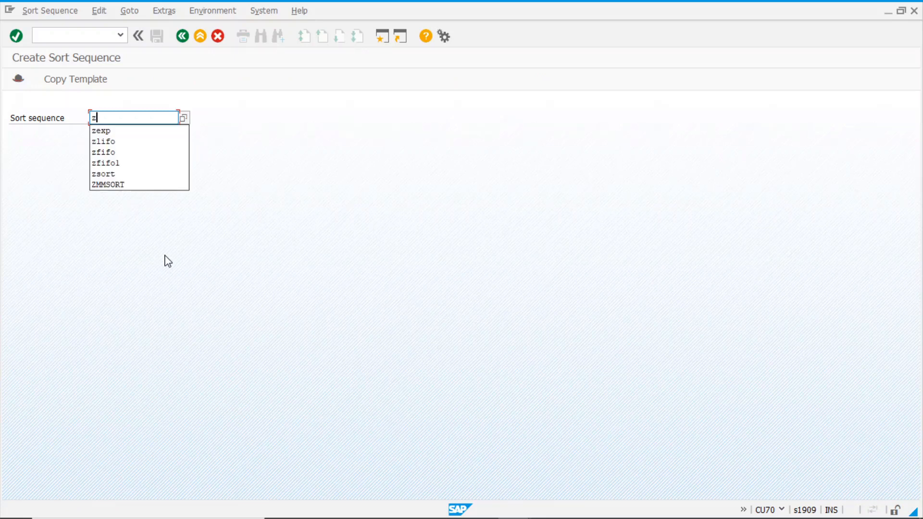
{"action": "type", "text": "fefo"}
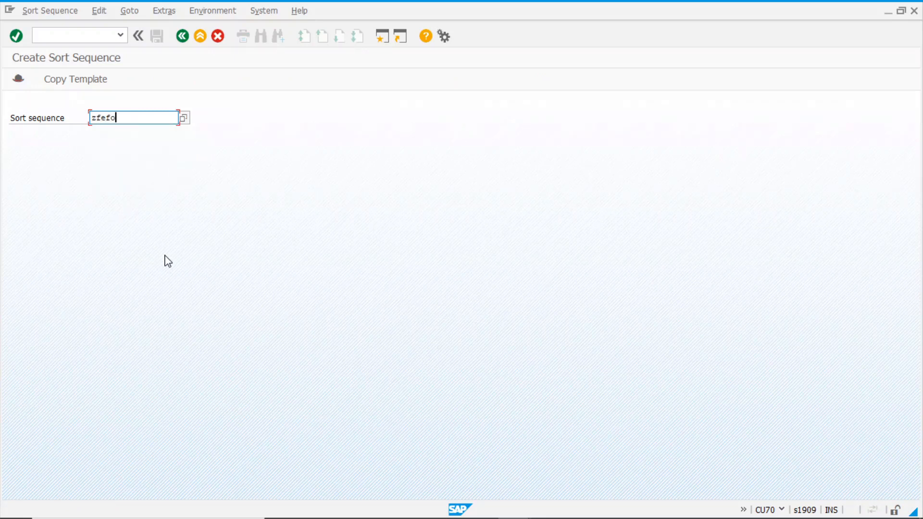
{"action": "key", "text": "Return"}
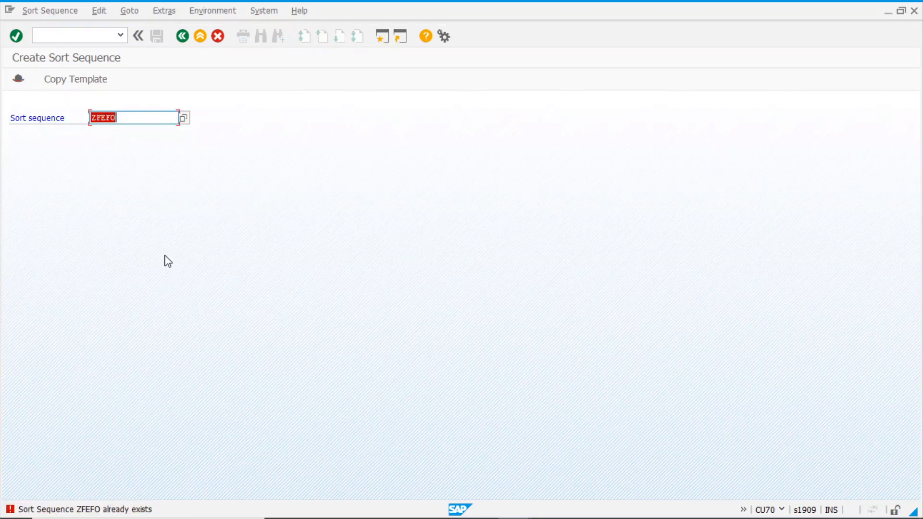
{"action": "left_click", "coordinate": [134, 115]}
{"action": "key", "text": "Return"}
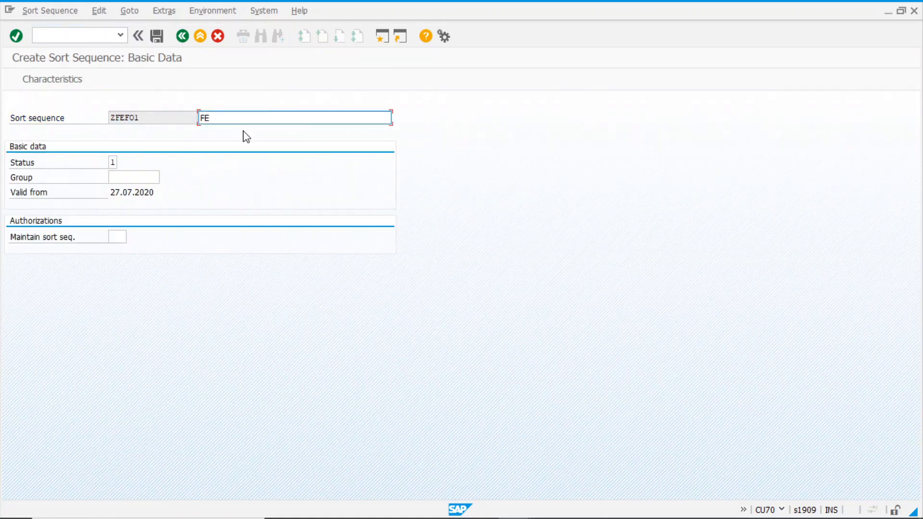
{"action": "key", "text": "ctrl+a"}
{"action": "left_click", "coordinate": [59, 82]}
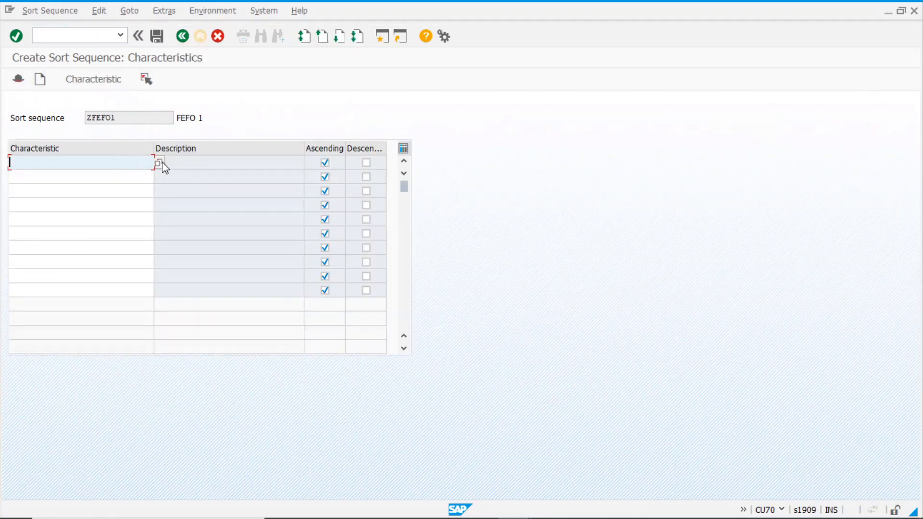
Find LOBM_VFDAT with a lobm* search and set it as the first sort characteristic
{"action": "left_click", "coordinate": [160, 163]}
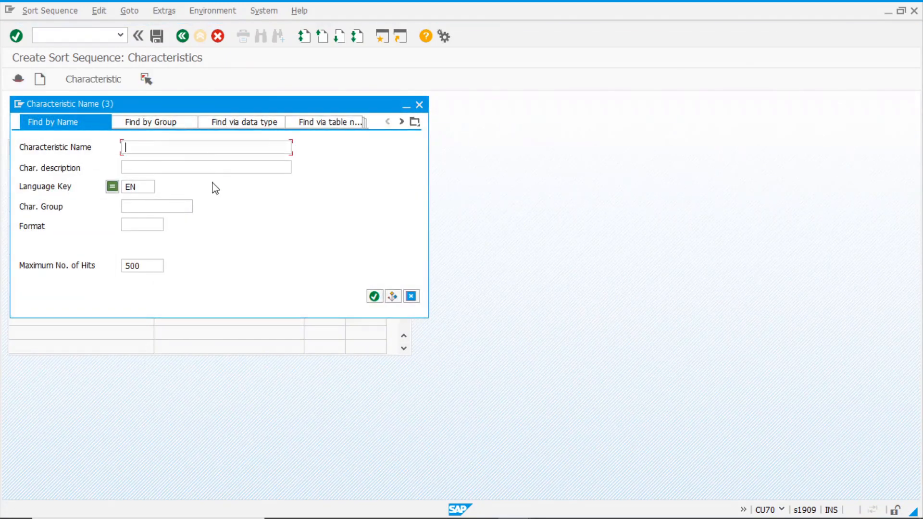
{"action": "type", "text": "lobm*"}
{"action": "left_click", "coordinate": [374, 296]}
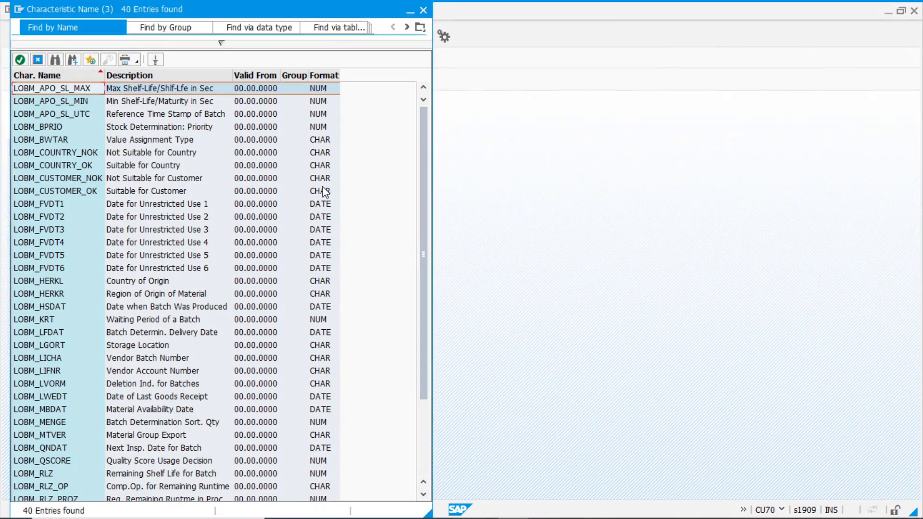
{"action": "scroll", "coordinate": [123, 344], "scroll_direction": "down", "scroll_amount": 3}
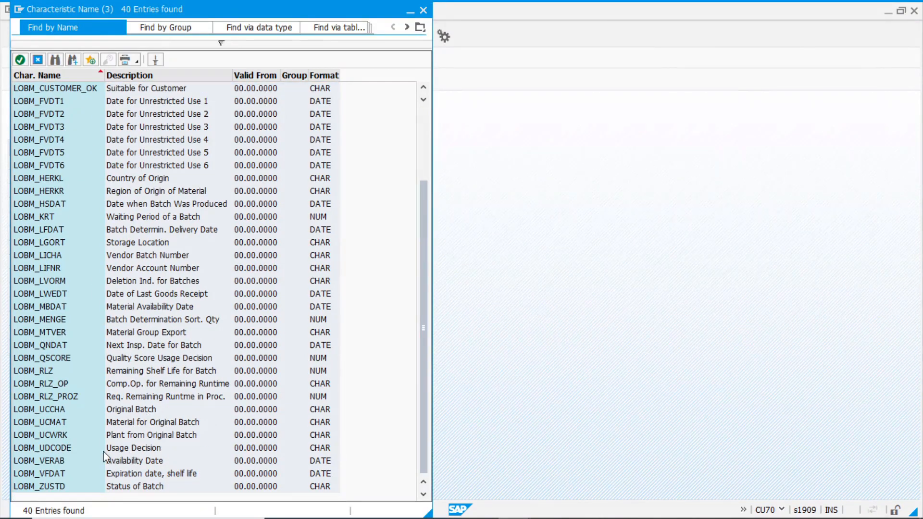
{"action": "left_click", "coordinate": [154, 475]}
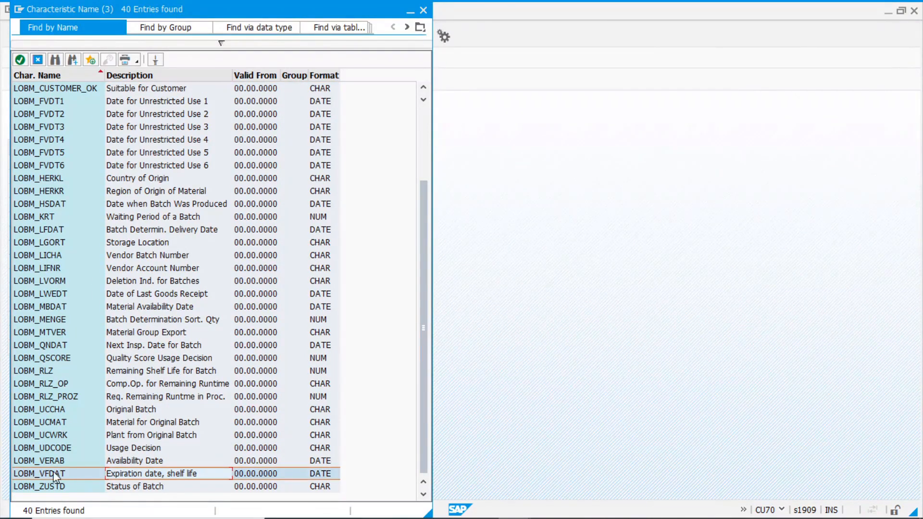
{"action": "double_click", "coordinate": [56, 475]}
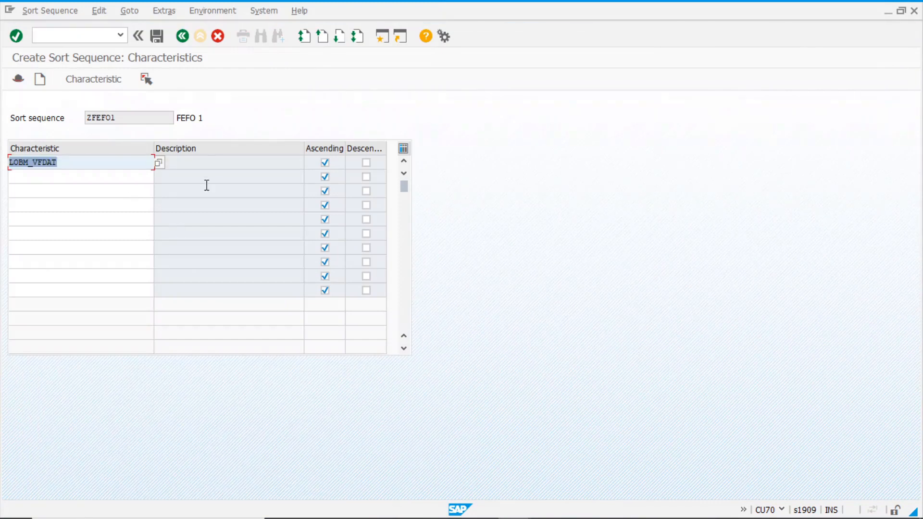
Confirm the LOBM_VFDAT row, save sort sequence ZFEFO1, and return to the main menu
{"action": "left_click", "coordinate": [214, 163]}
{"action": "key", "text": "Return"}
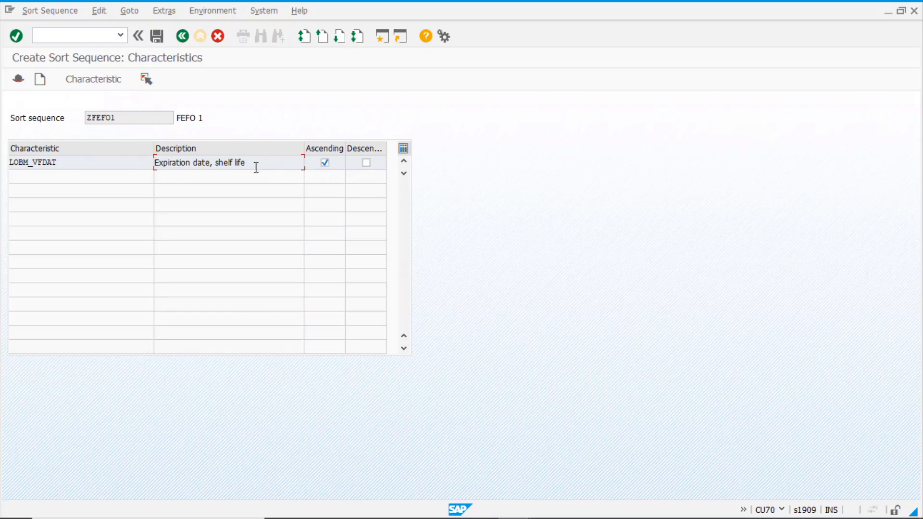
{"action": "left_click", "coordinate": [158, 36]}
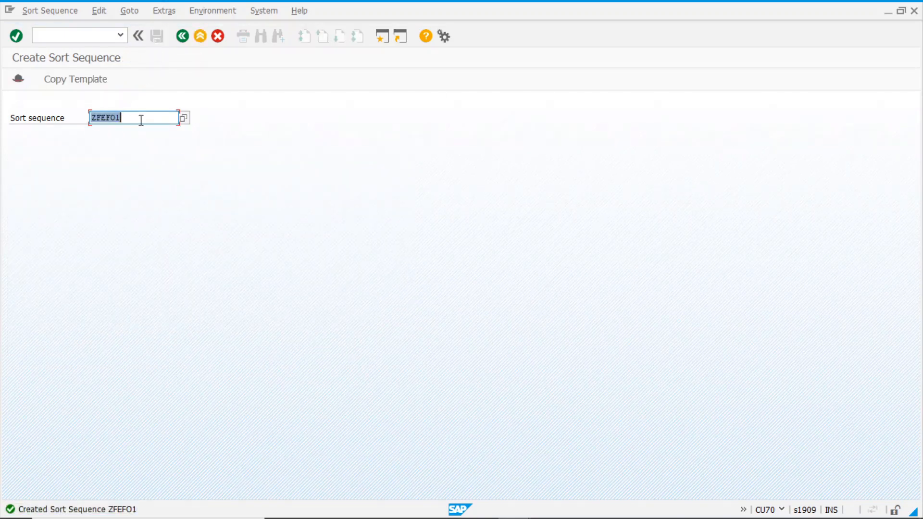
{"action": "left_click", "coordinate": [182, 36]}
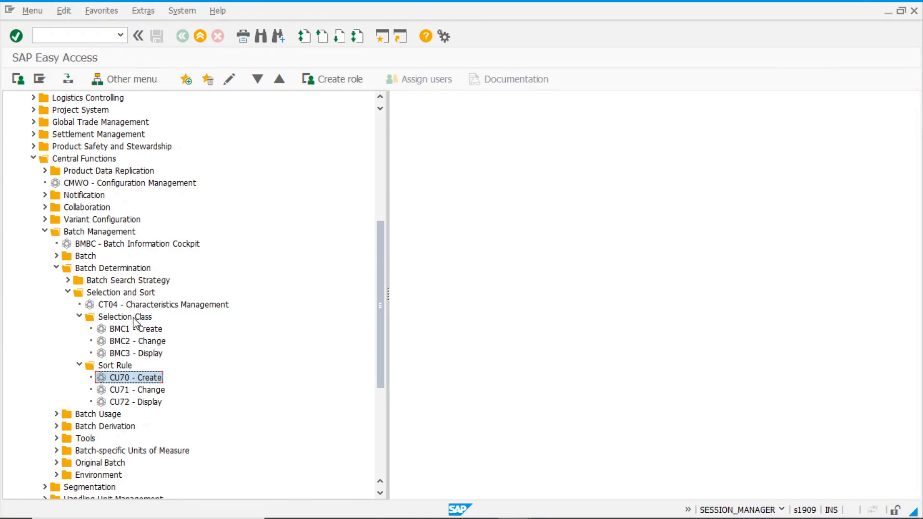
Expand Batch Search Strategy > For Inventory Management in the Easy Access menu
{"action": "left_click", "coordinate": [133, 318]}
{"action": "left_click", "coordinate": [122, 365]}
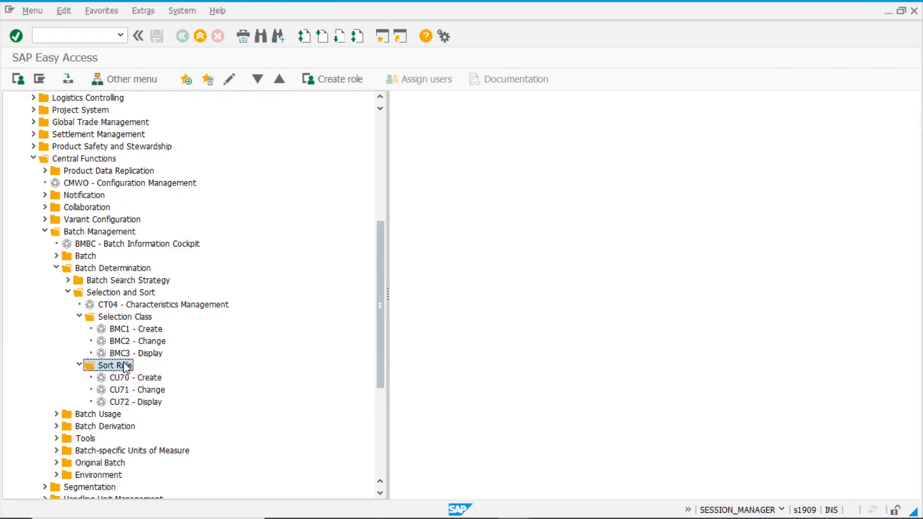
{"action": "left_click", "coordinate": [67, 281]}
{"action": "left_click", "coordinate": [139, 283]}
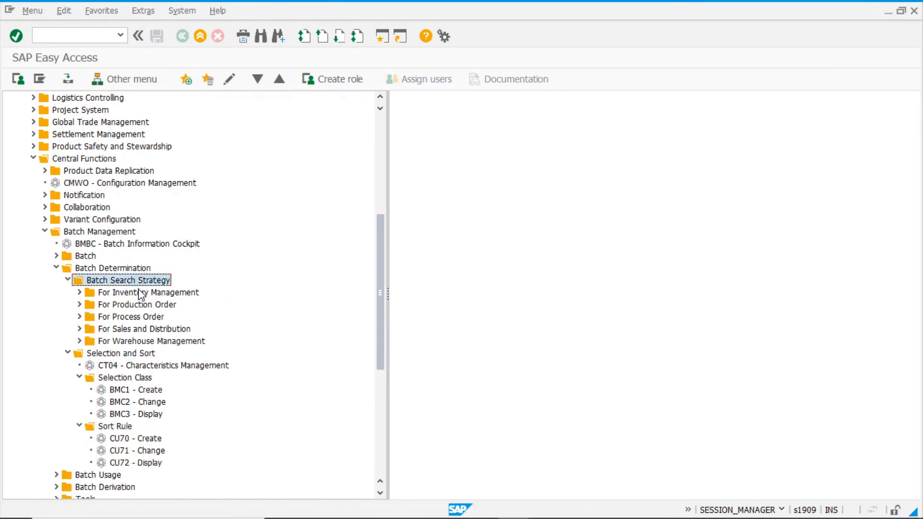
{"action": "left_click", "coordinate": [79, 293]}
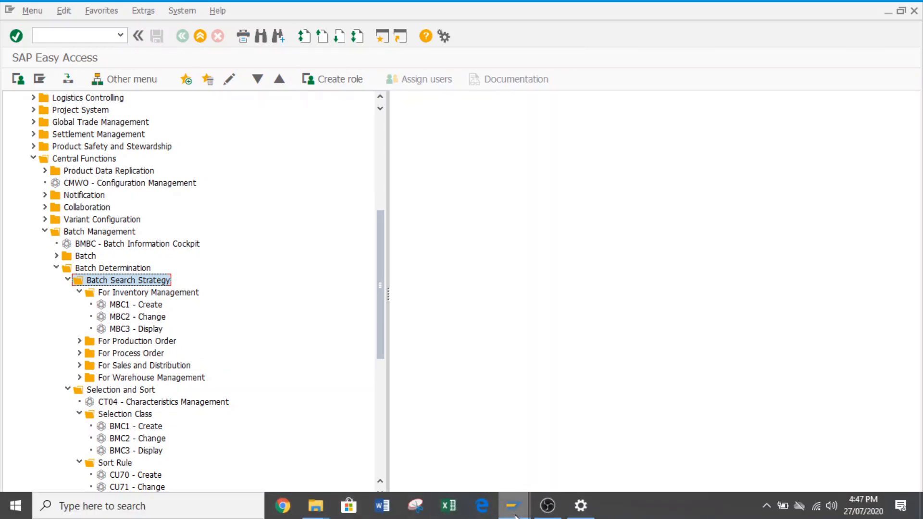
{"action": "mouse_move", "coordinate": [516, 517]}
{"action": "left_click", "coordinate": [577, 457]}
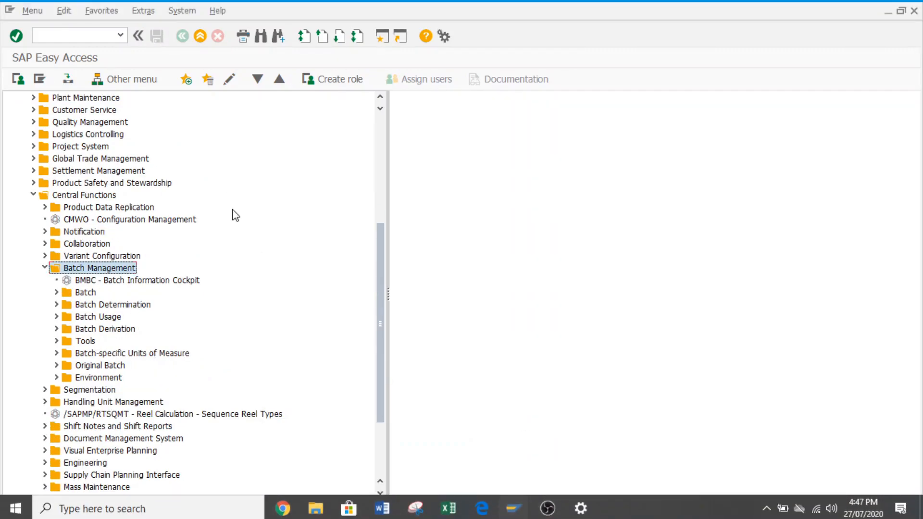
Run transaction mm briefly, come back, and launch MBC1 – Create Batch Search Strategy
{"action": "left_click", "coordinate": [80, 35]}
{"action": "type", "text": "mm03"}
{"action": "key", "text": "Return"}
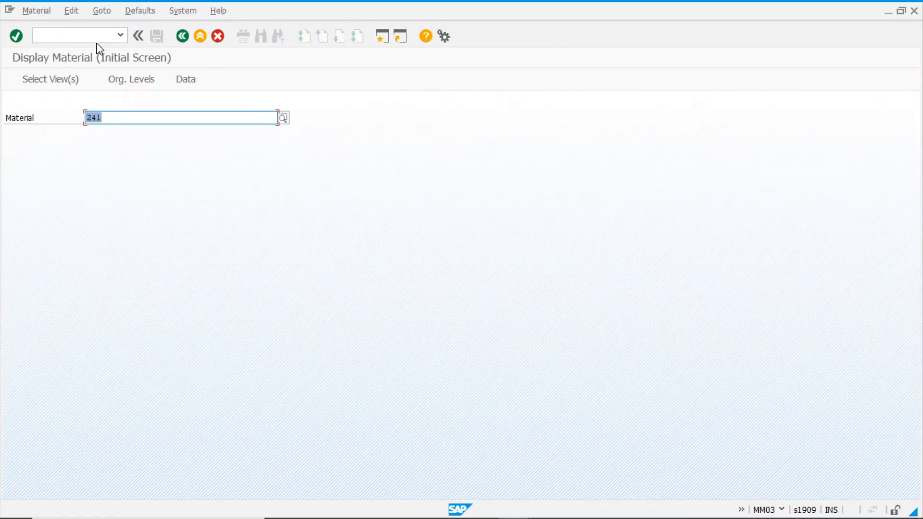
{"action": "left_click", "coordinate": [182, 35]}
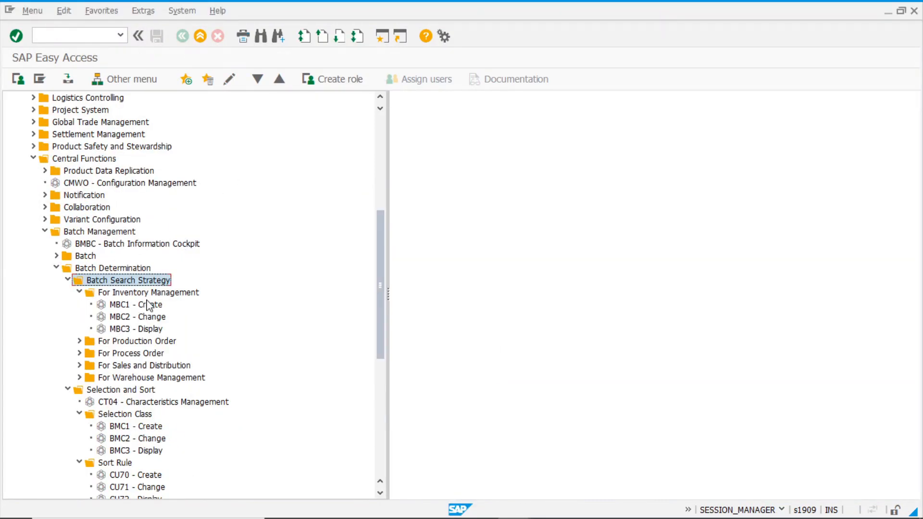
{"action": "double_click", "coordinate": [135, 305]}
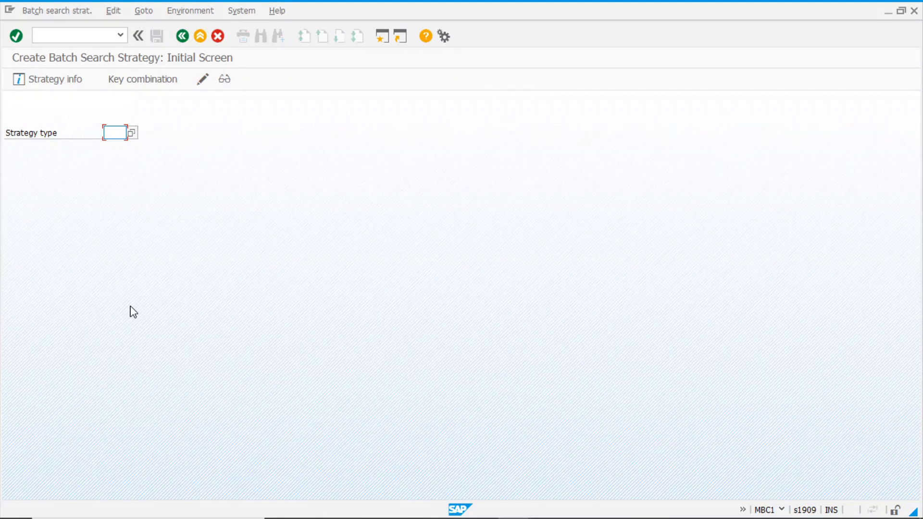
Choose strategy type ZM01 with the Movement Type/Plant/Material key combination
{"action": "left_click", "coordinate": [131, 133]}
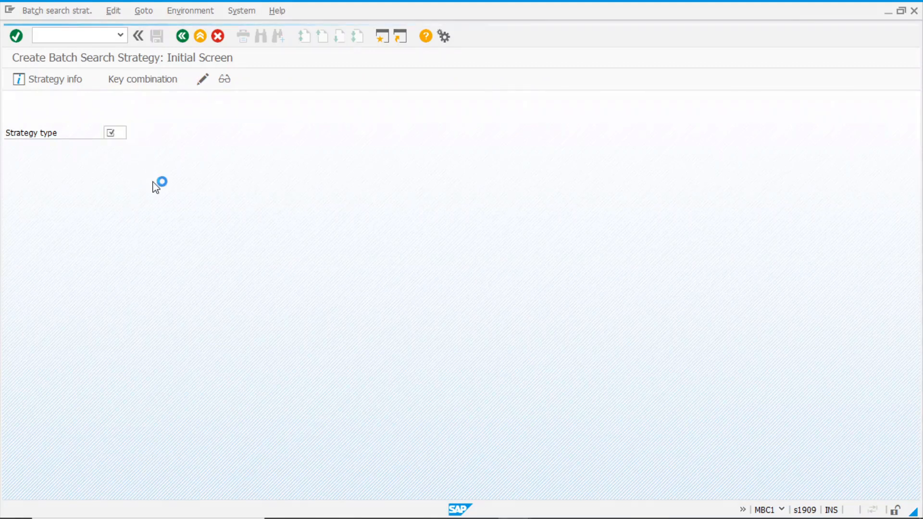
{"action": "left_click", "coordinate": [54, 114]}
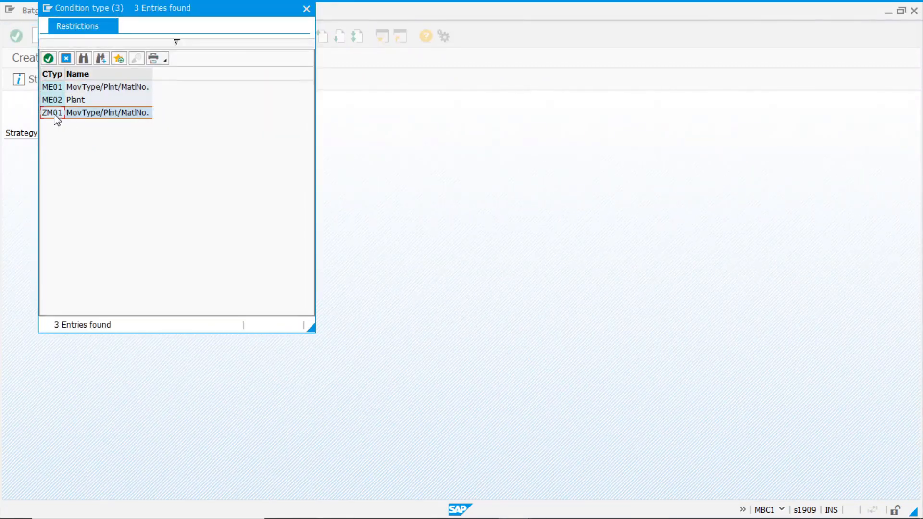
{"action": "double_click", "coordinate": [54, 114]}
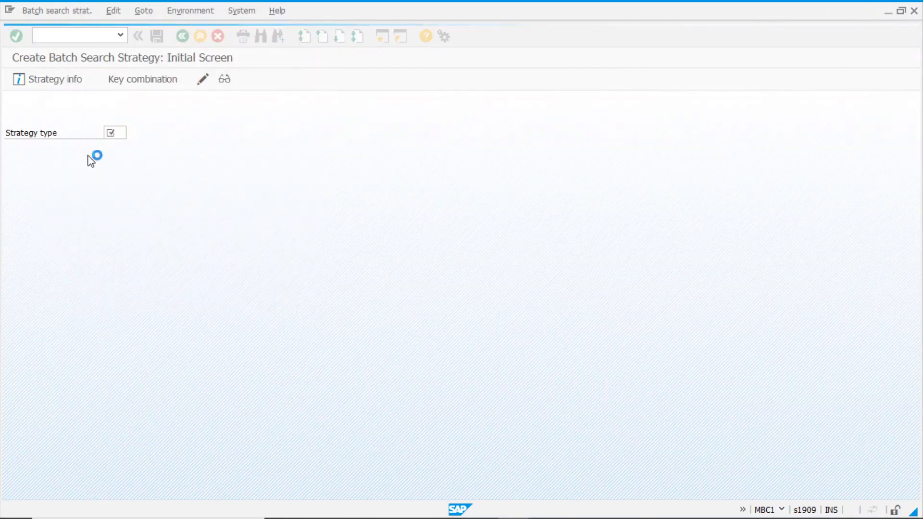
{"action": "key", "text": "Return"}
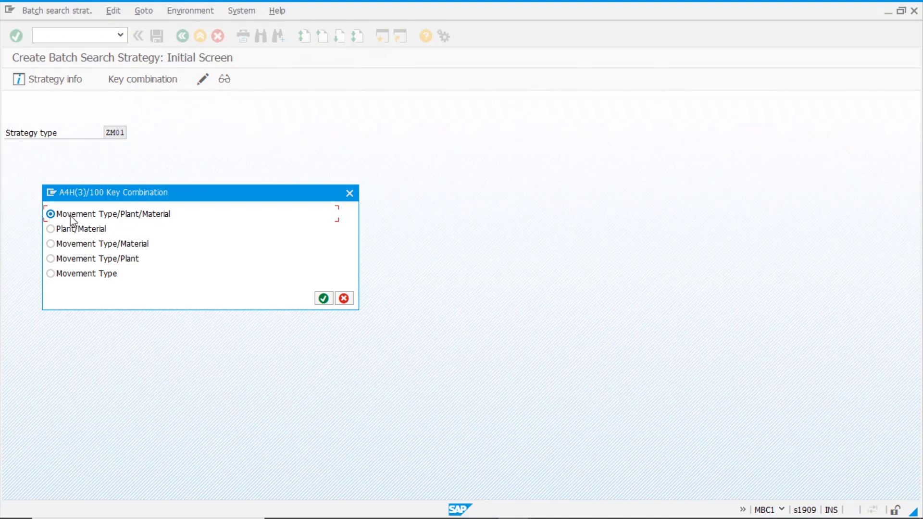
{"action": "left_click", "coordinate": [323, 299]}
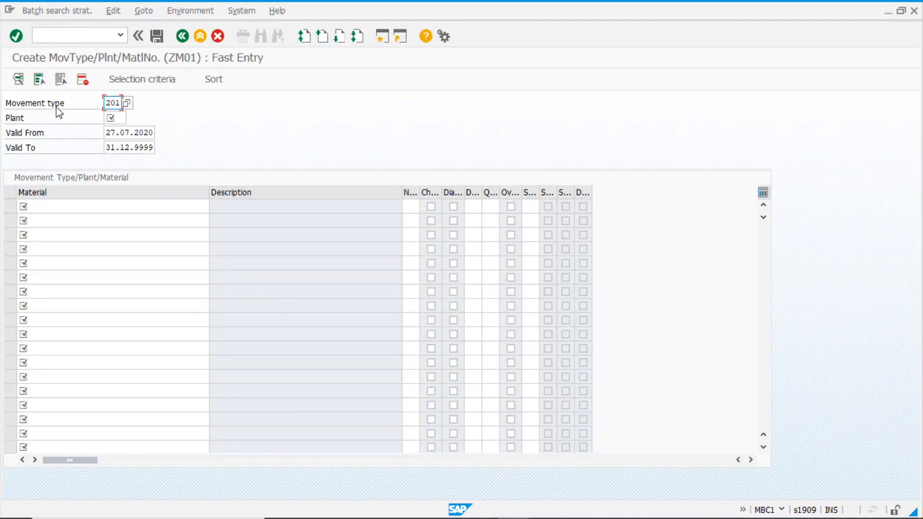
Enter plant 1000 and material 241 in the fast-entry record
{"action": "left_click", "coordinate": [125, 118]}
{"action": "type", "text": "1000"}
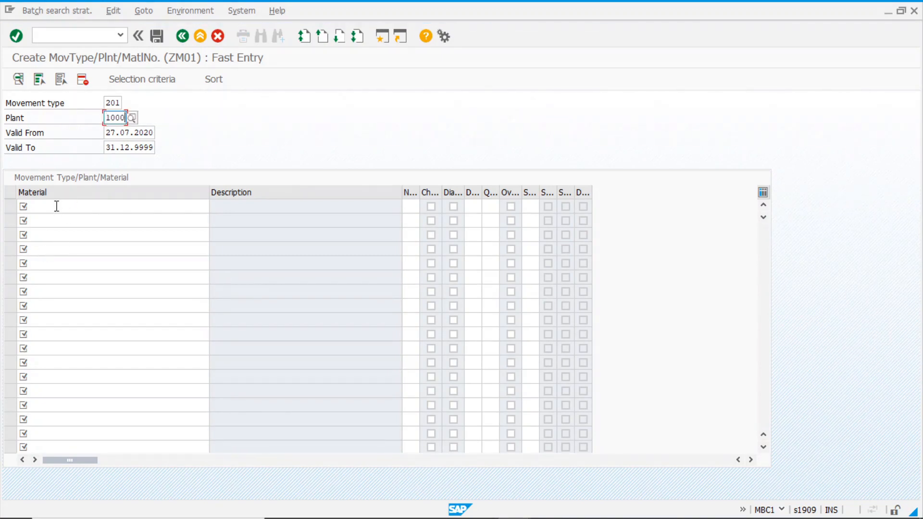
{"action": "left_click", "coordinate": [57, 206]}
{"action": "type", "text": "24"}
{"action": "key", "text": "Return"}
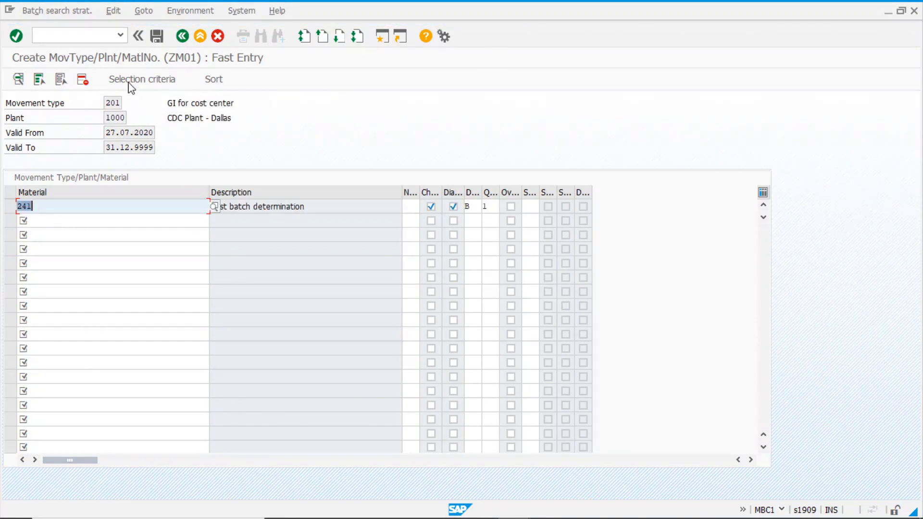
Assign selection class ZSELCLASS to the 241 record via a keyword class search
{"action": "left_click", "coordinate": [153, 82]}
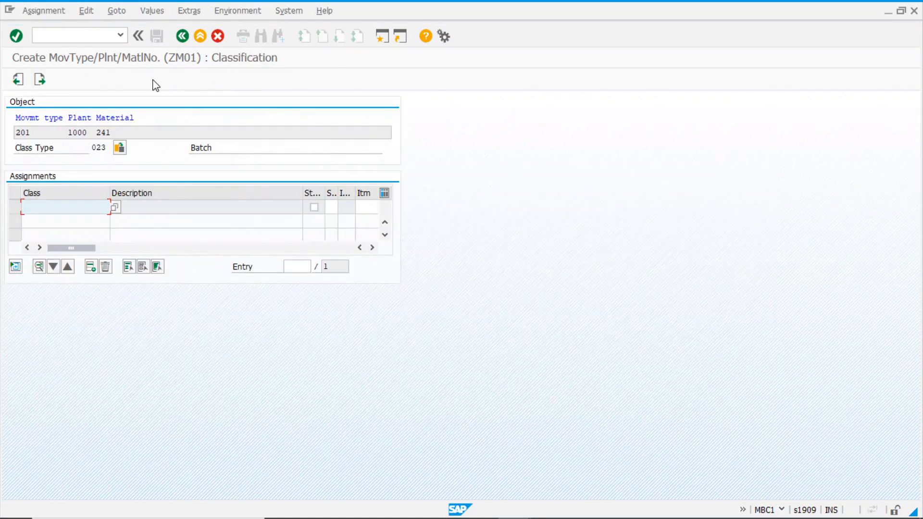
{"action": "left_click", "coordinate": [116, 208]}
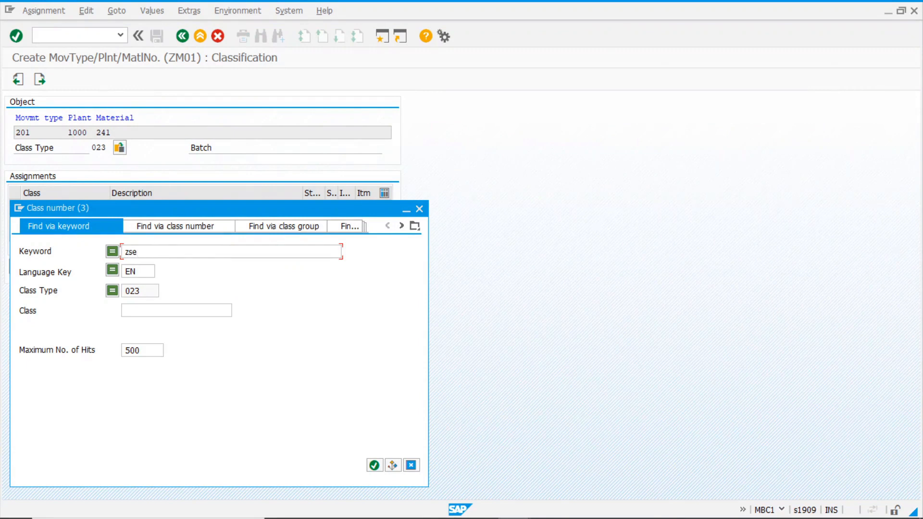
{"action": "key", "text": "Return"}
{"action": "left_click", "coordinate": [174, 253]}
{"action": "key", "text": "BackSpace"}
{"action": "key", "text": "BackSpace"}
{"action": "key", "text": "BackSpace"}
{"action": "key", "text": "BackSpace"}
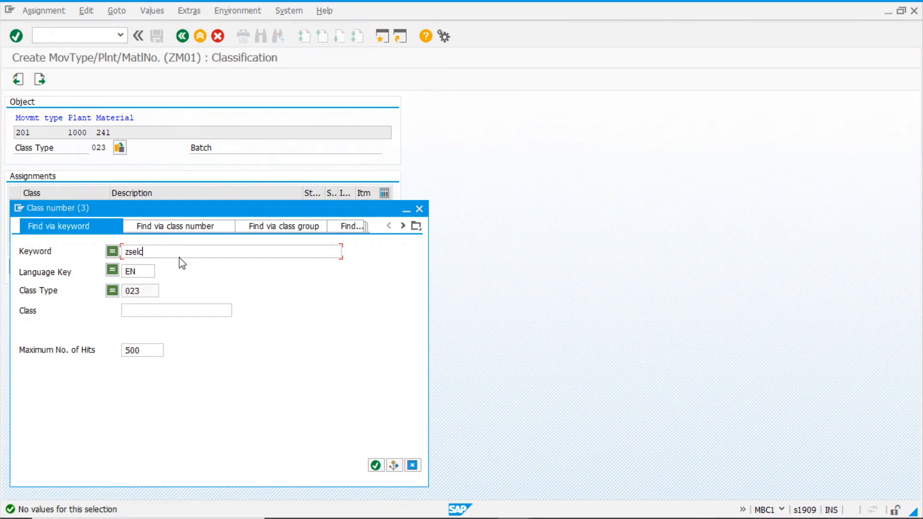
{"action": "key", "text": "BackSpace"}
{"action": "key", "text": "Return"}
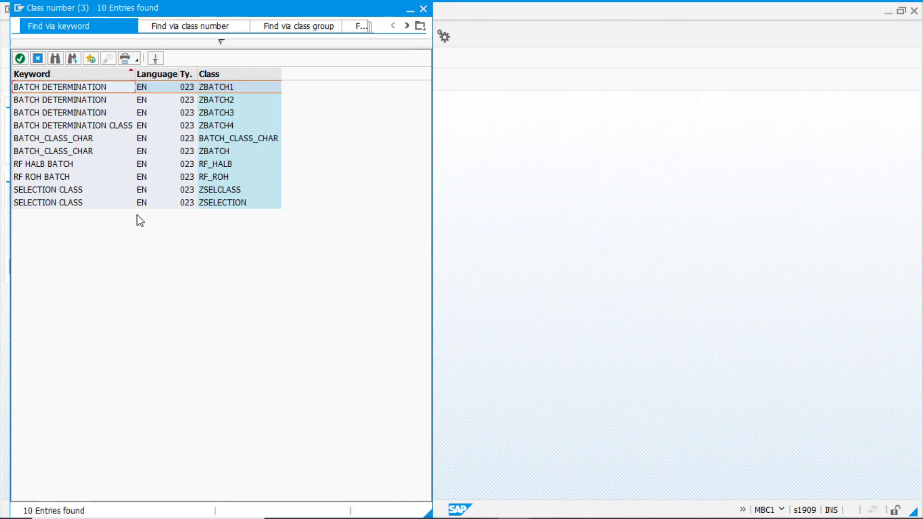
{"action": "left_click", "coordinate": [235, 193]}
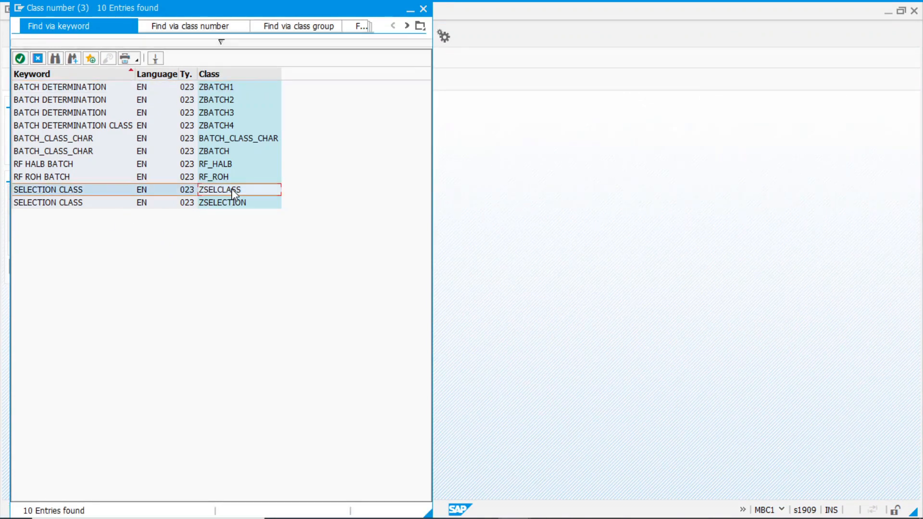
{"action": "double_click", "coordinate": [234, 193]}
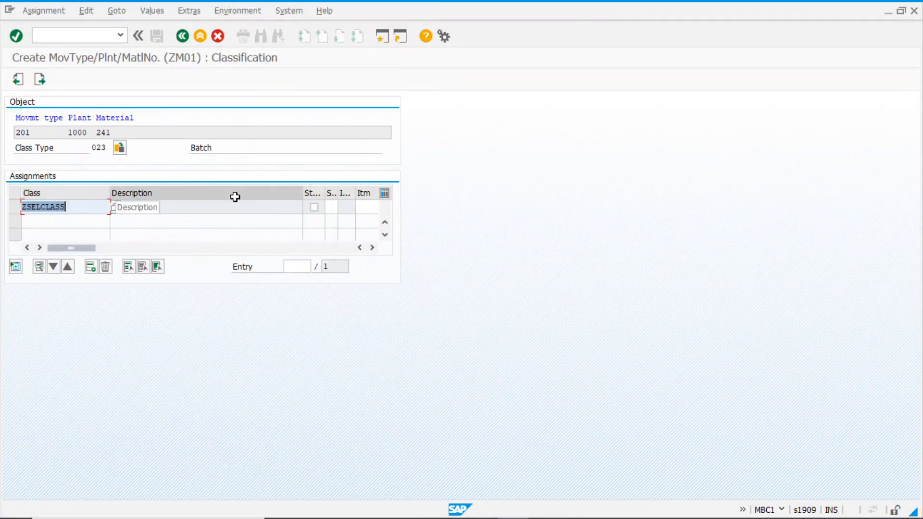
{"action": "key", "text": "Return"}
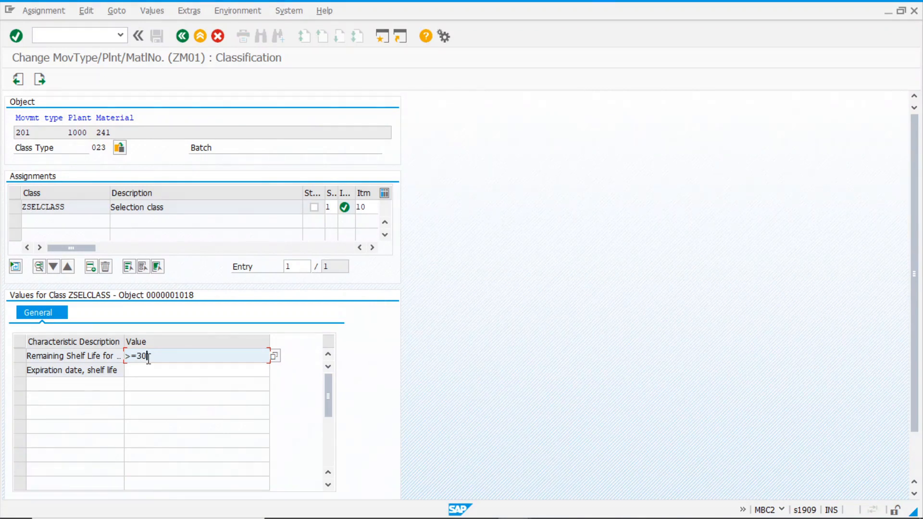
Confirm remaining shelf life of at least 30 days and return to the fast-entry list
{"action": "key", "text": "Return"}
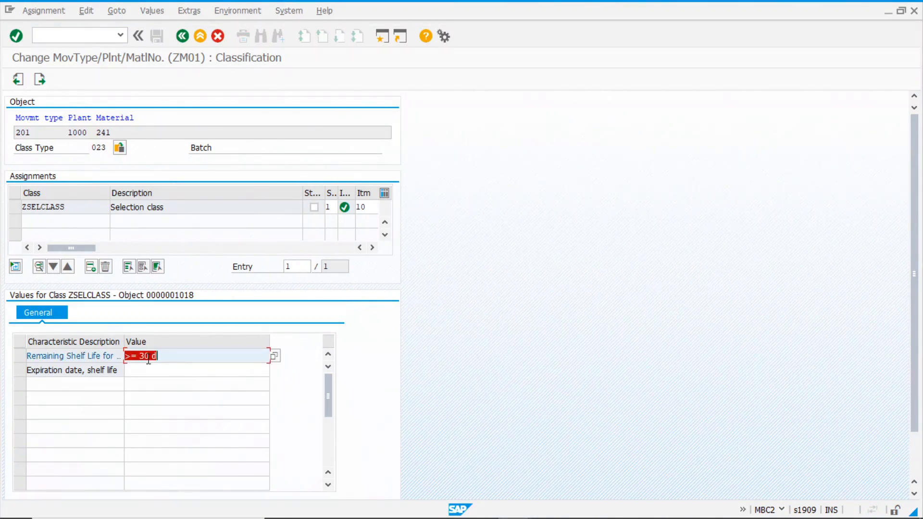
{"action": "left_click", "coordinate": [191, 358]}
{"action": "left_click", "coordinate": [40, 79]}
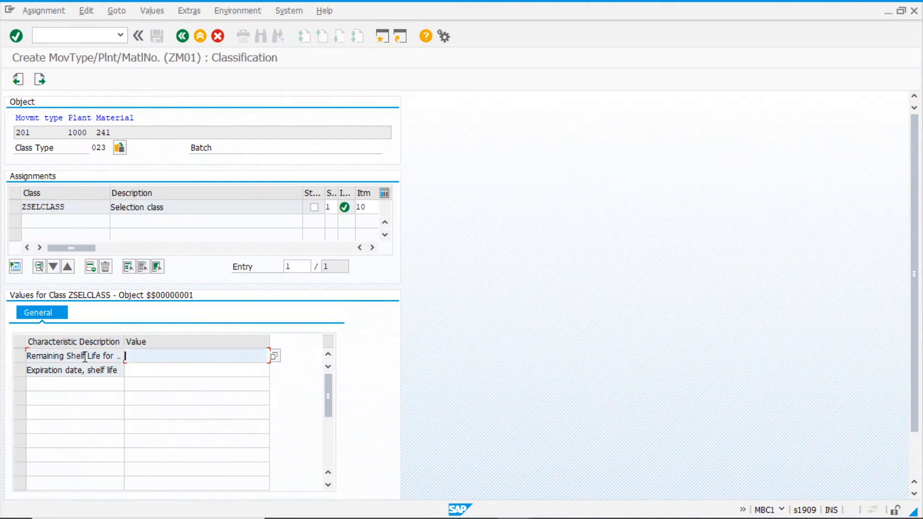
{"action": "left_click", "coordinate": [87, 370]}
{"action": "left_click", "coordinate": [40, 80]}
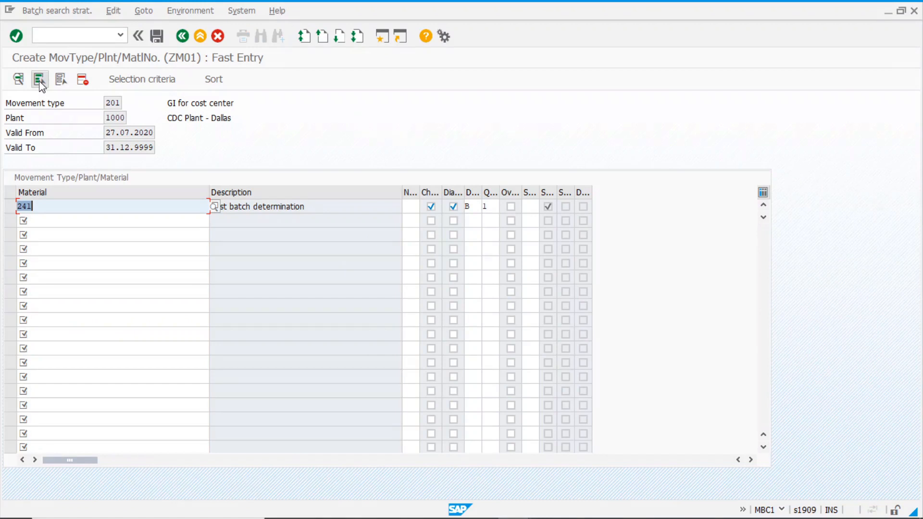
Assign sort rule ZFEFO1 to the 201/1000/241 record and save the strategy
{"action": "left_click", "coordinate": [212, 80]}
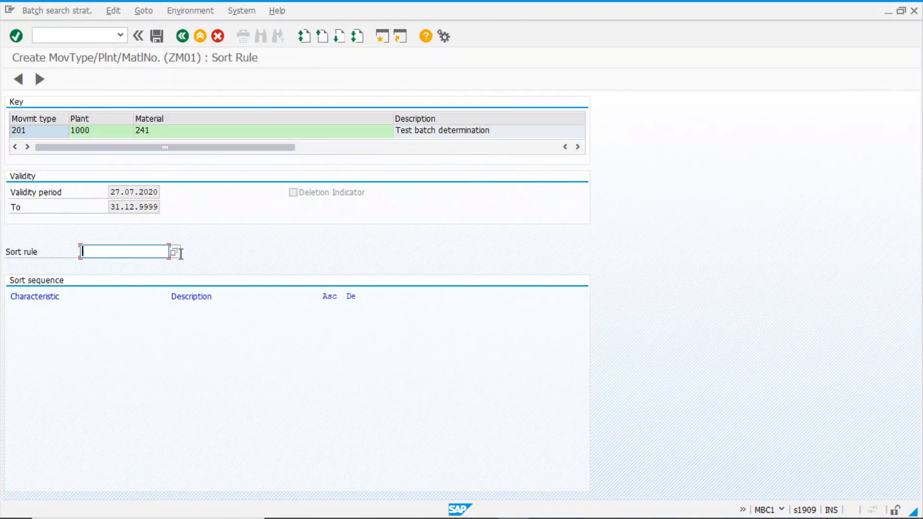
{"action": "type", "text": "zfefo1"}
{"action": "key", "text": "Return"}
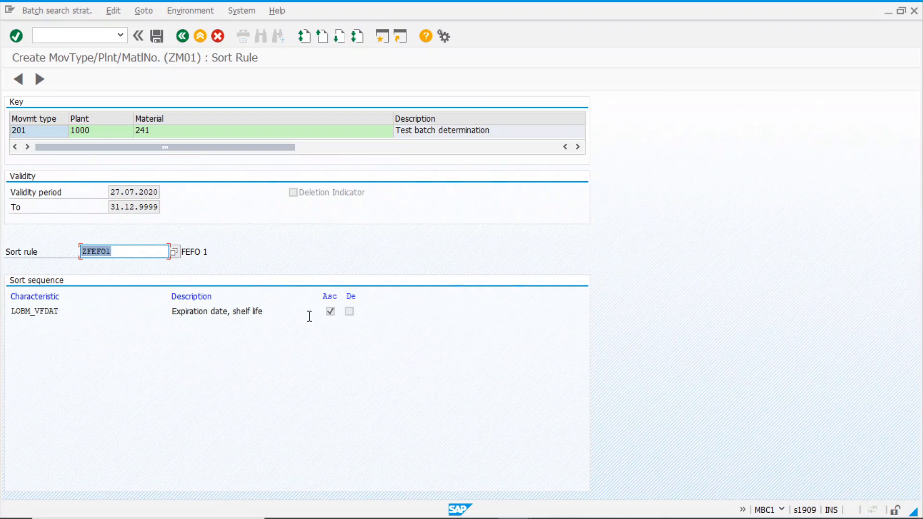
{"action": "left_click", "coordinate": [157, 39]}
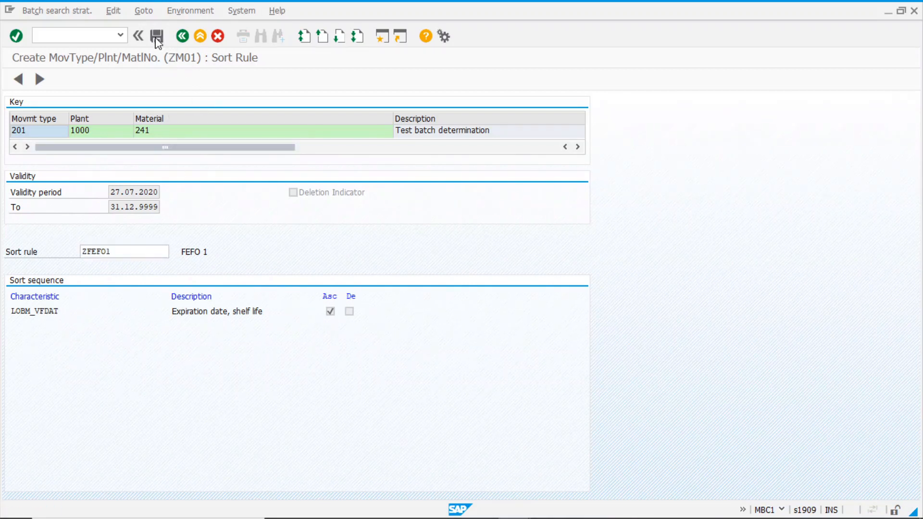
Exit fast entry, confirm leaving, and return to the Easy Access menu
{"action": "left_click", "coordinate": [200, 37]}
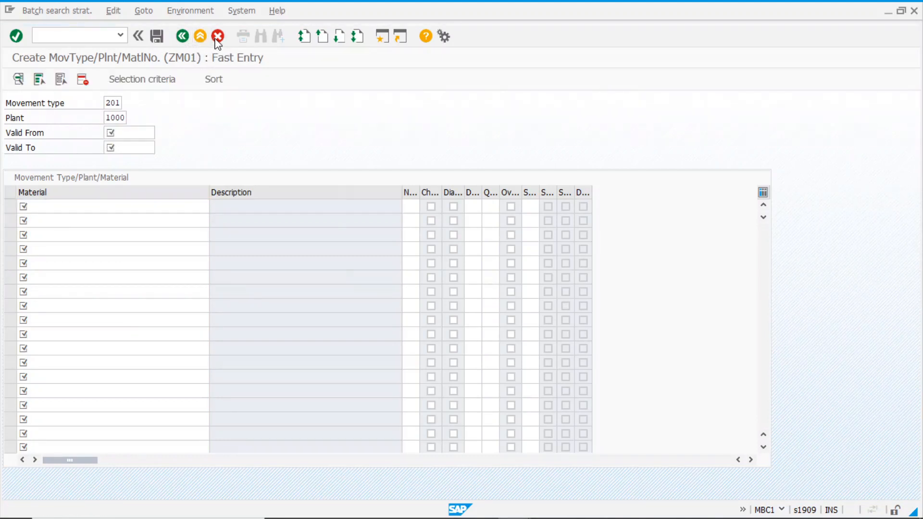
{"action": "left_click", "coordinate": [189, 274]}
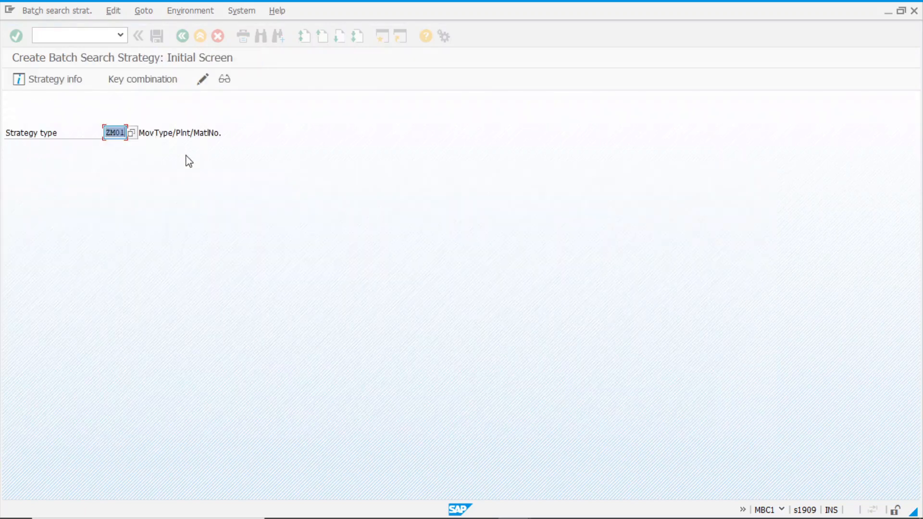
{"action": "left_click", "coordinate": [183, 37]}
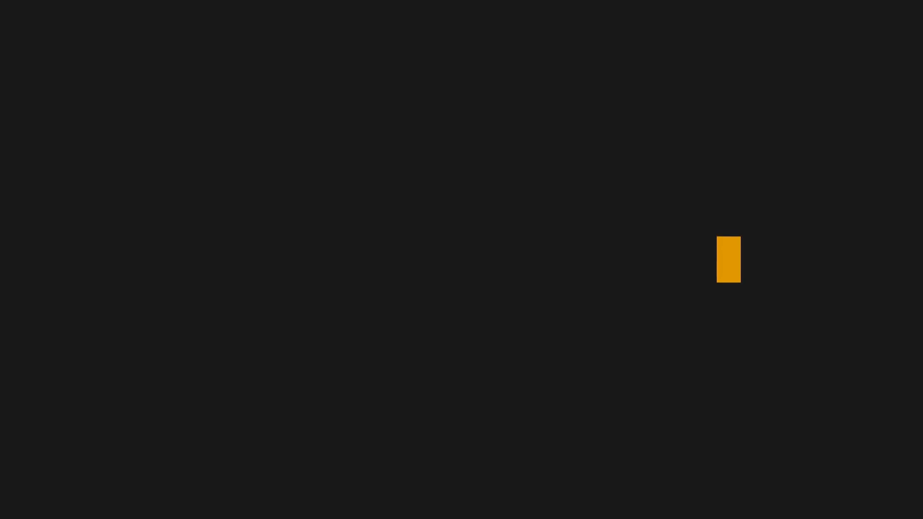
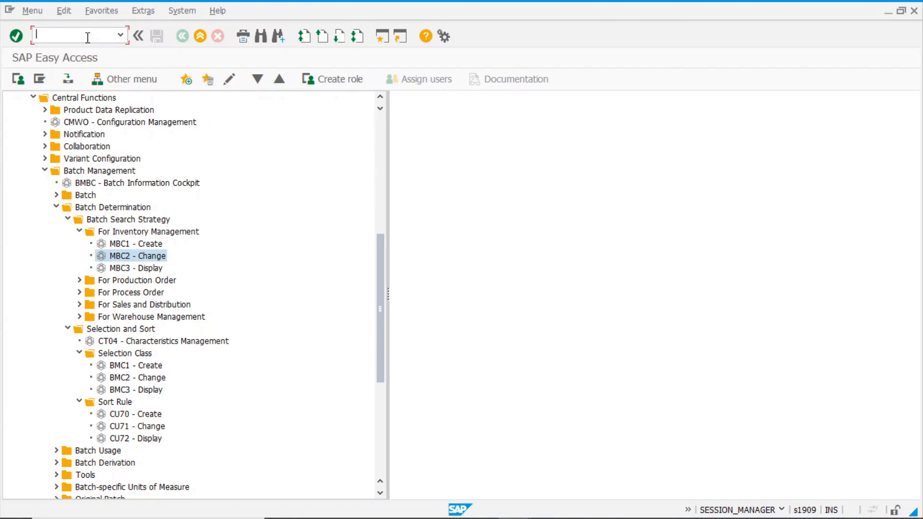
Start MIGO with 'mlgo' and switch the action to Goods Receipt
{"action": "type", "text": "ml"}
{"action": "type", "text": "go"}
{"action": "key", "text": "Return"}
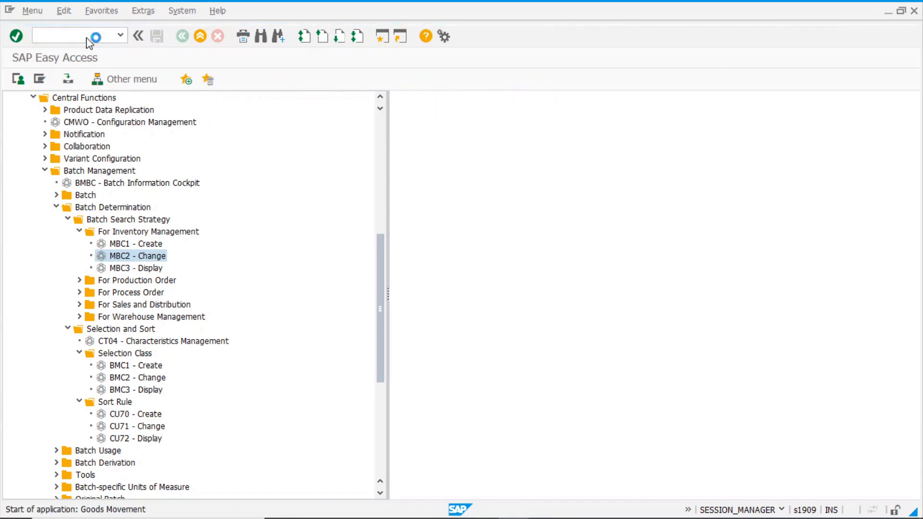
{"action": "left_click", "coordinate": [184, 103]}
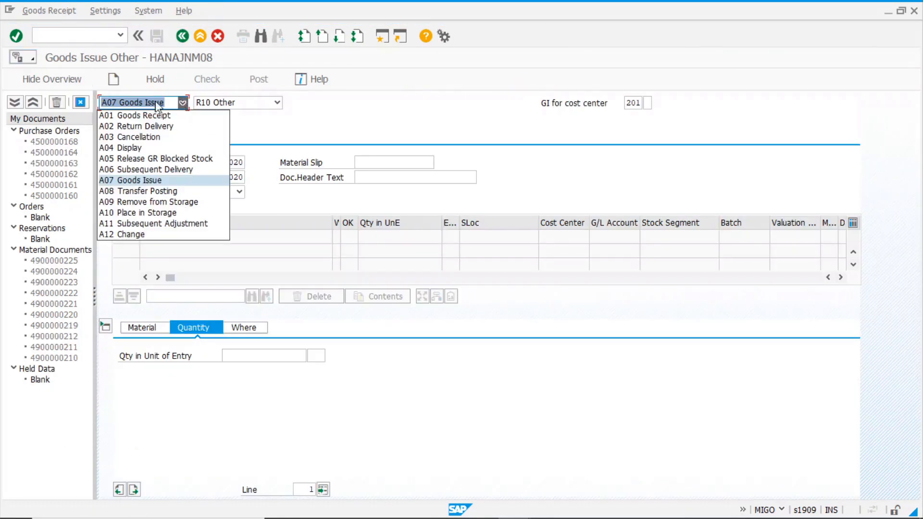
{"action": "left_click", "coordinate": [135, 112]}
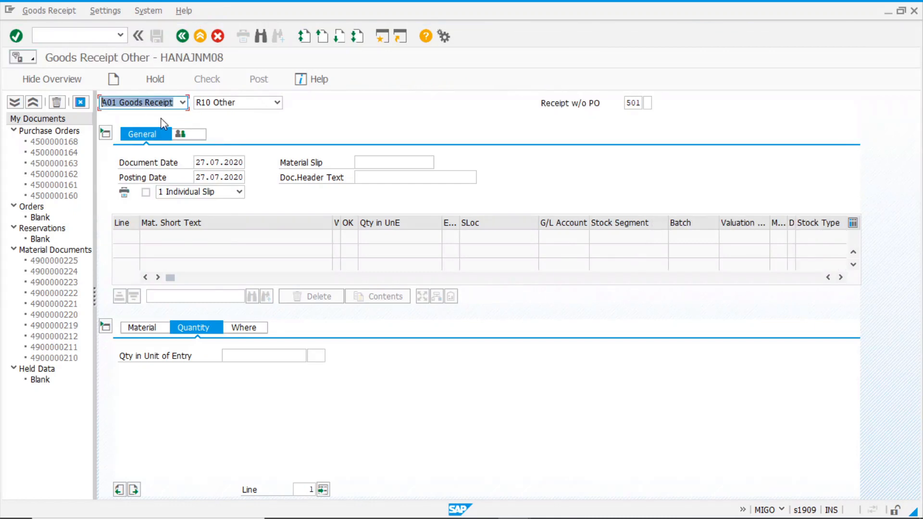
Enter material 241 with quantity 5 on the receipt item
{"action": "left_click", "coordinate": [135, 332]}
{"action": "left_click", "coordinate": [259, 356]}
{"action": "type", "text": "241"}
{"action": "key", "text": "Return"}
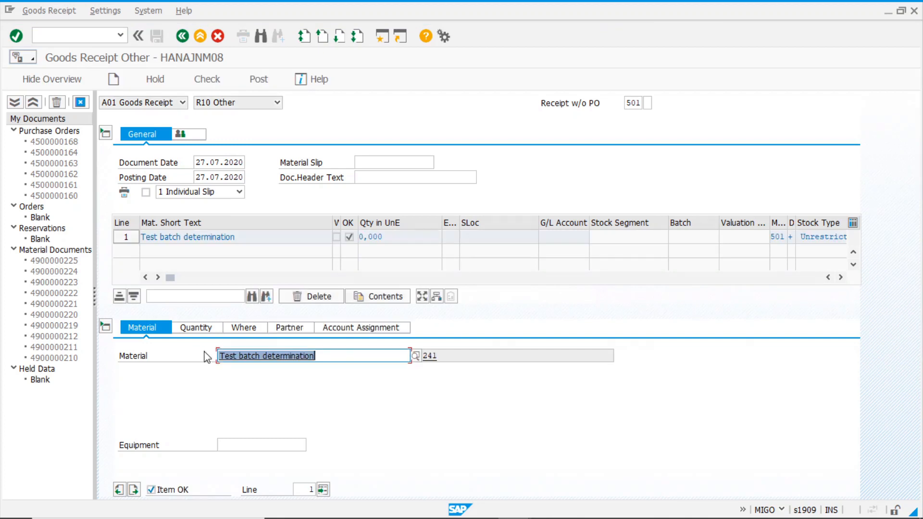
{"action": "left_click", "coordinate": [199, 327]}
{"action": "type", "text": "5"}
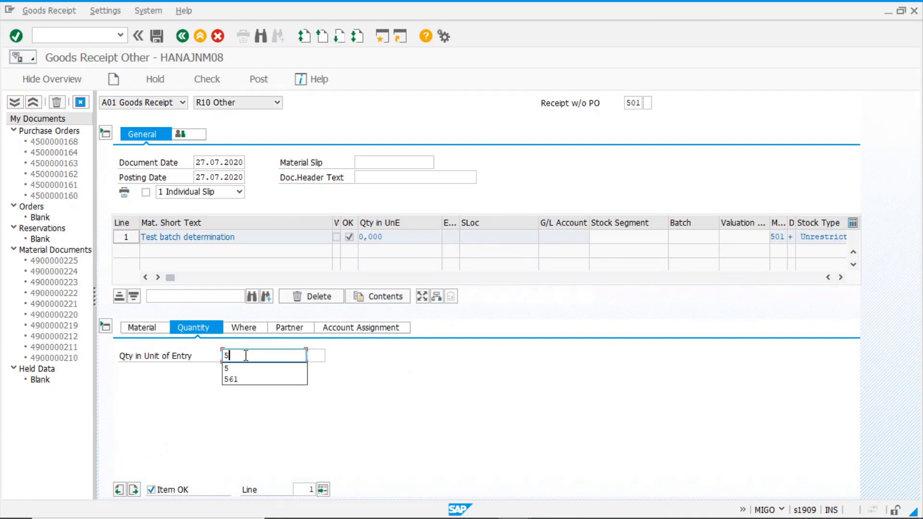
Set plant 1000 and storage location 0001, then view the item's batch details
{"action": "left_click", "coordinate": [243, 328]}
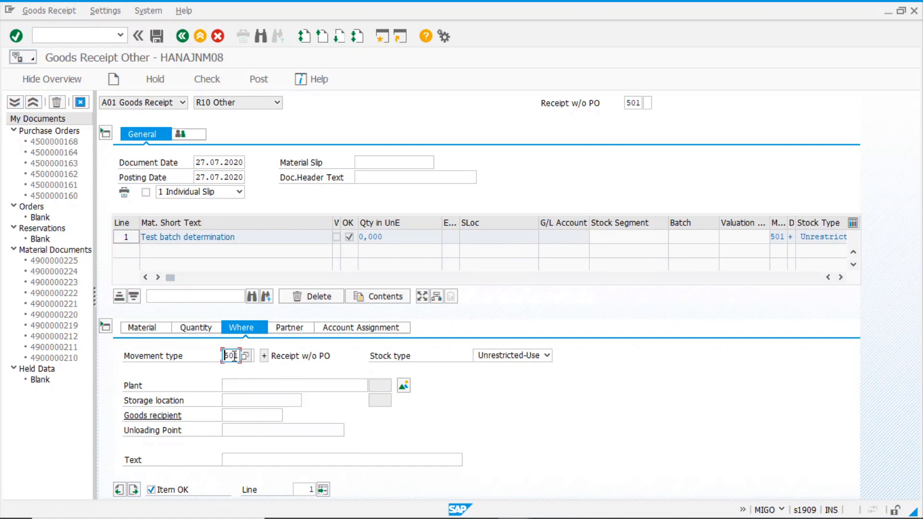
{"action": "left_click", "coordinate": [240, 386]}
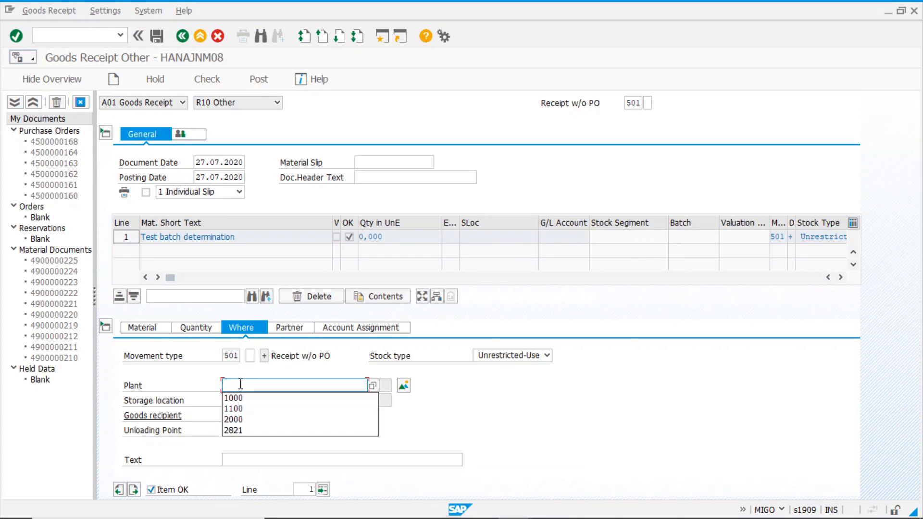
{"action": "left_click", "coordinate": [235, 398]}
{"action": "left_click", "coordinate": [242, 401]}
{"action": "left_click", "coordinate": [254, 409]}
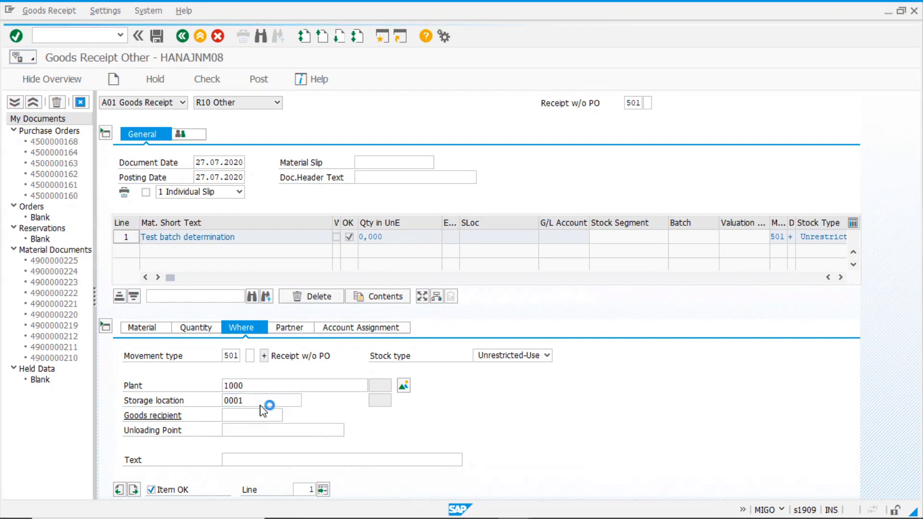
{"action": "key", "text": "Return"}
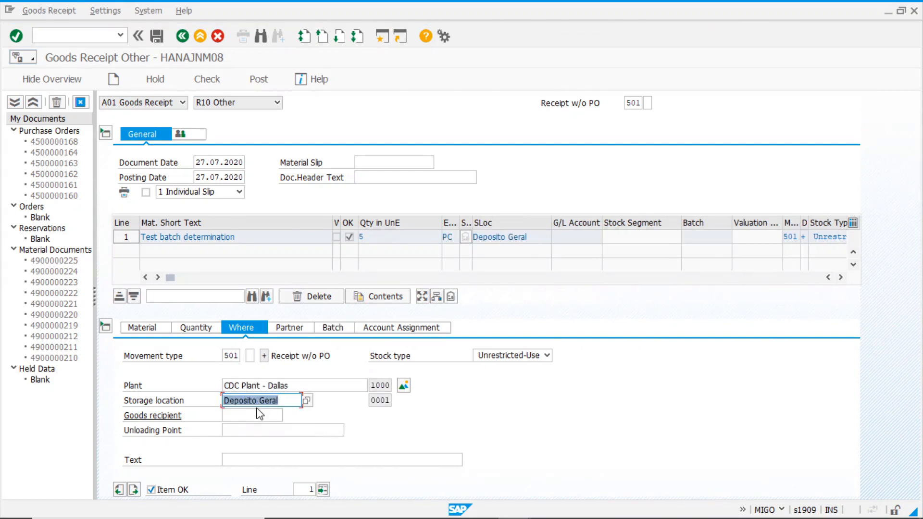
{"action": "left_click", "coordinate": [330, 328]}
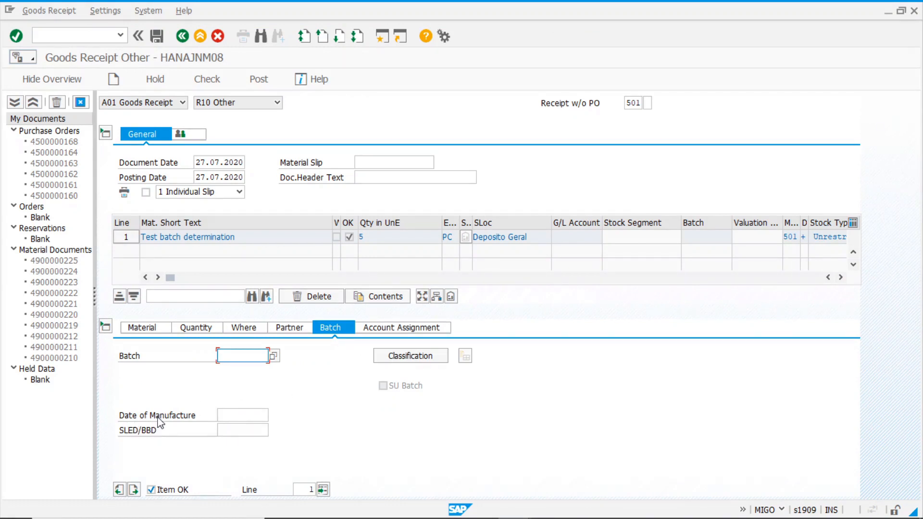
Pick manufacture date 13.07.2020 from the calendar and post the goods receipt
{"action": "left_click", "coordinate": [238, 417]}
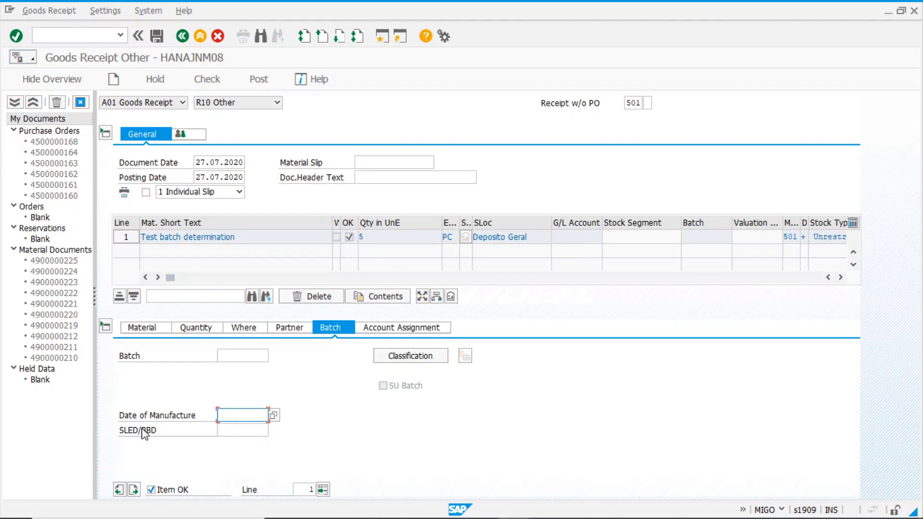
{"action": "left_click", "coordinate": [274, 415]}
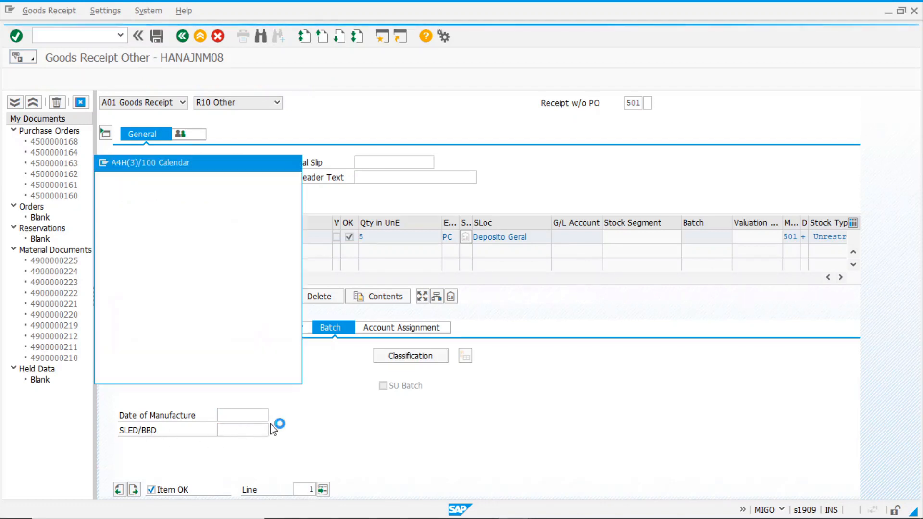
{"action": "left_click_drag", "start_coordinate": [239, 162], "coordinate": [355, 98]}
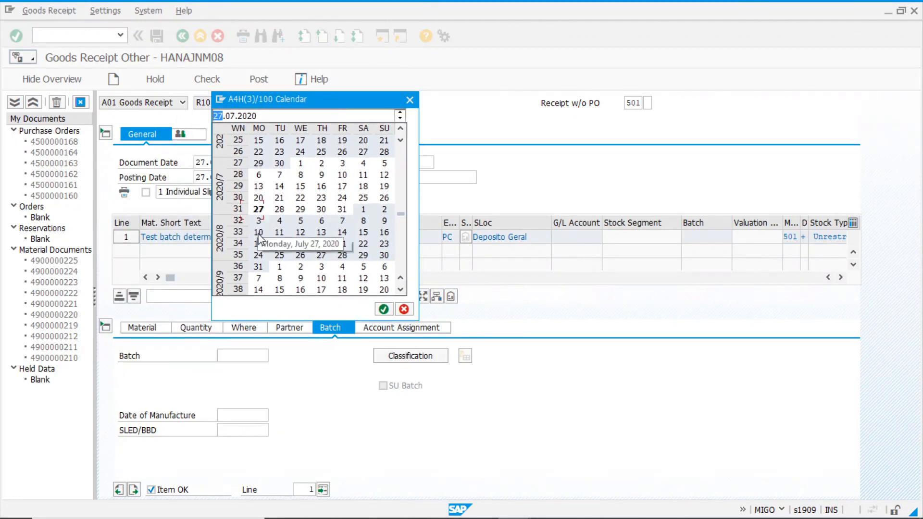
{"action": "double_click", "coordinate": [259, 188]}
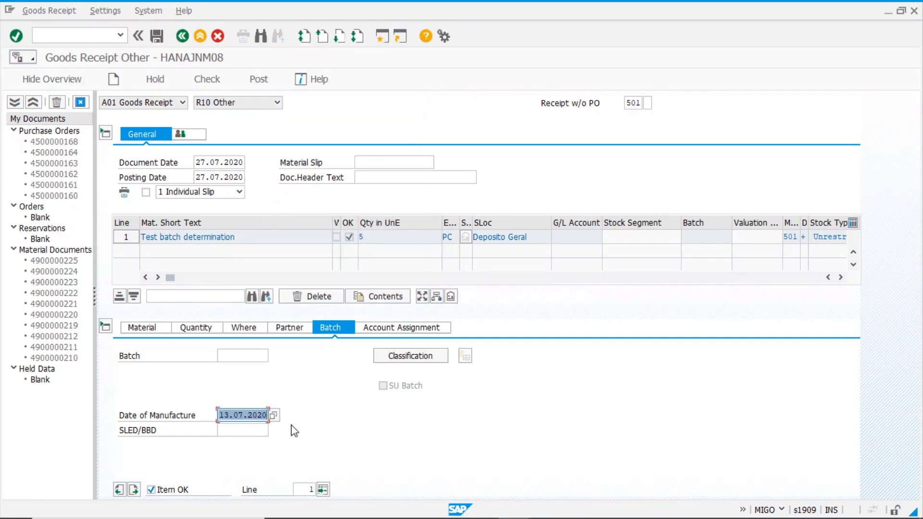
{"action": "left_click", "coordinate": [258, 80]}
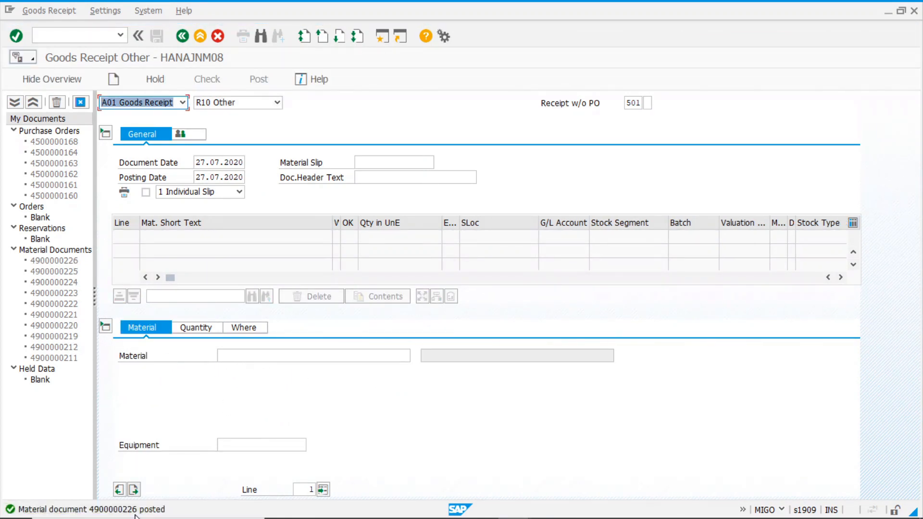
{"action": "left_click", "coordinate": [183, 103]}
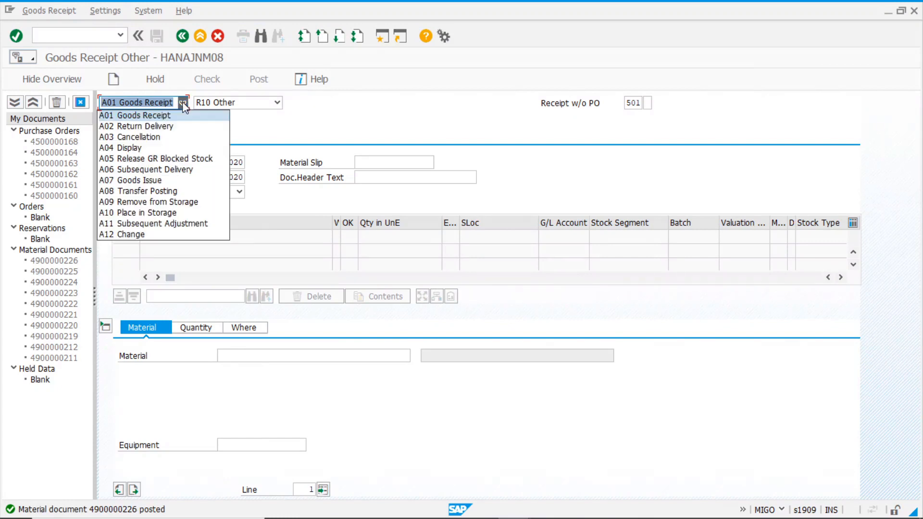
{"action": "left_click", "coordinate": [134, 148]}
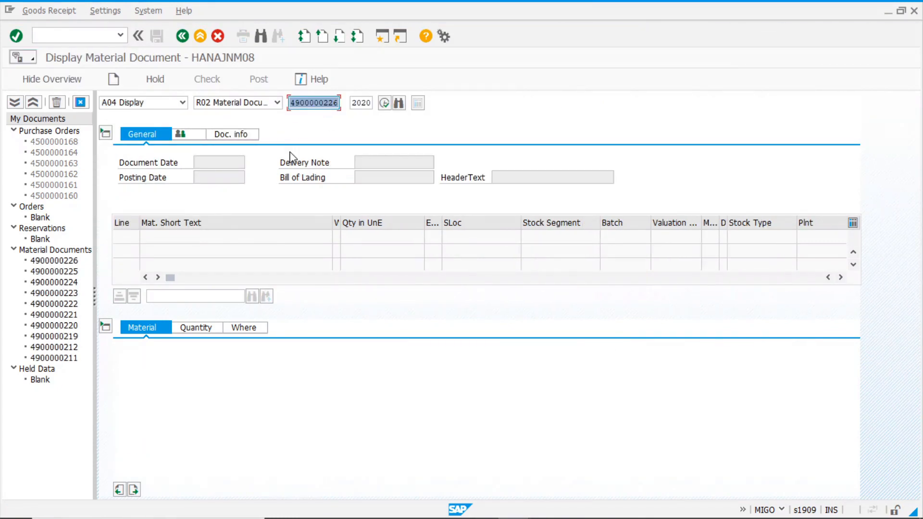
{"action": "key", "text": "Return"}
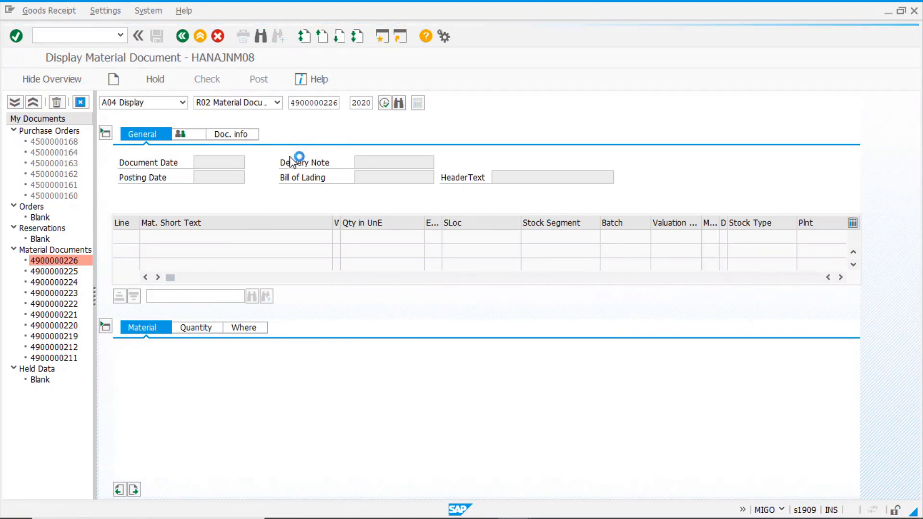
{"action": "left_click", "coordinate": [290, 329]}
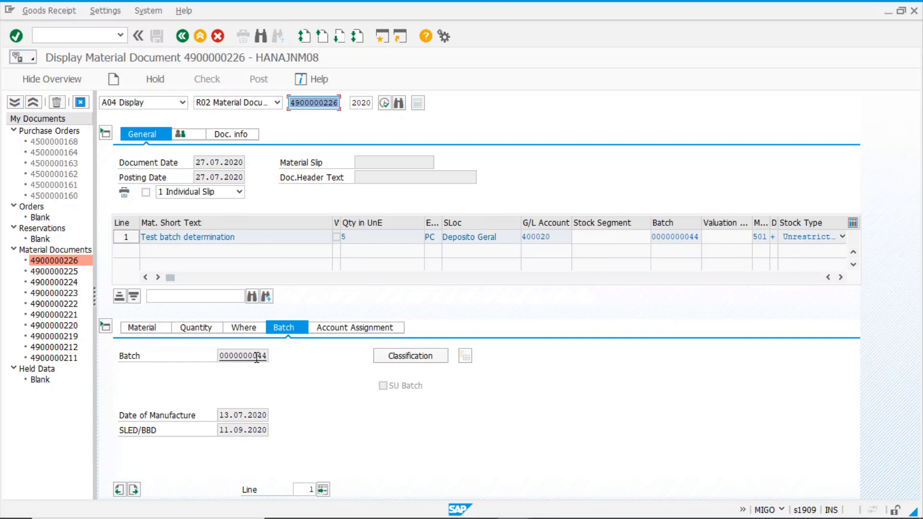
{"action": "left_click_drag", "start_coordinate": [257, 359], "coordinate": [291, 365]}
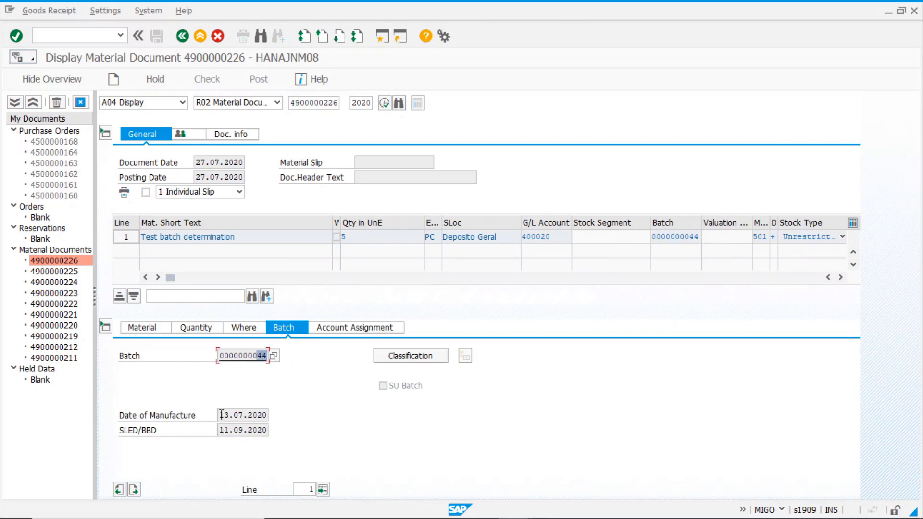
{"action": "left_click_drag", "start_coordinate": [220, 416], "coordinate": [287, 421]}
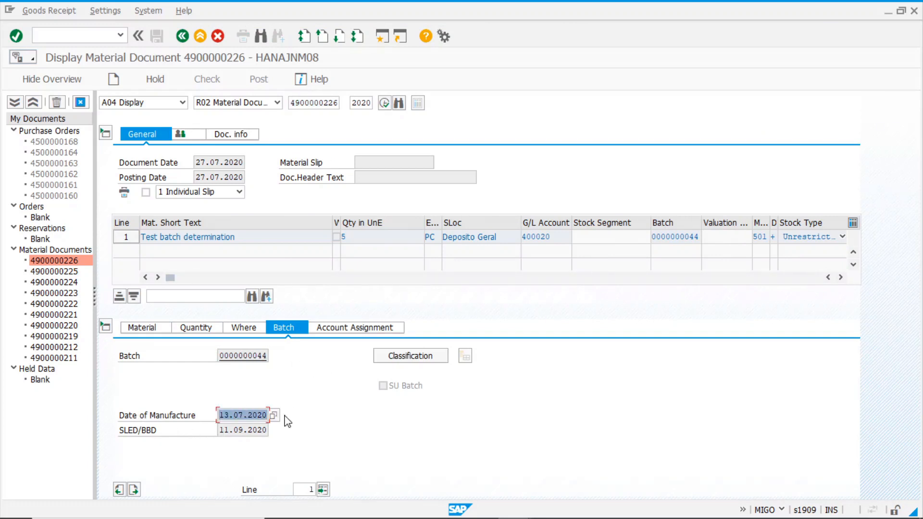
{"action": "left_click", "coordinate": [249, 417]}
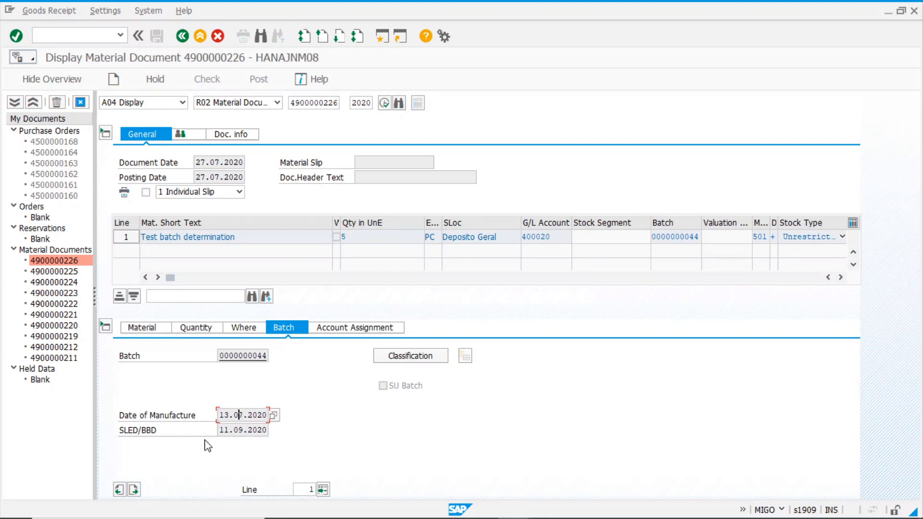
{"action": "double_click", "coordinate": [230, 430]}
{"action": "left_click", "coordinate": [243, 433]}
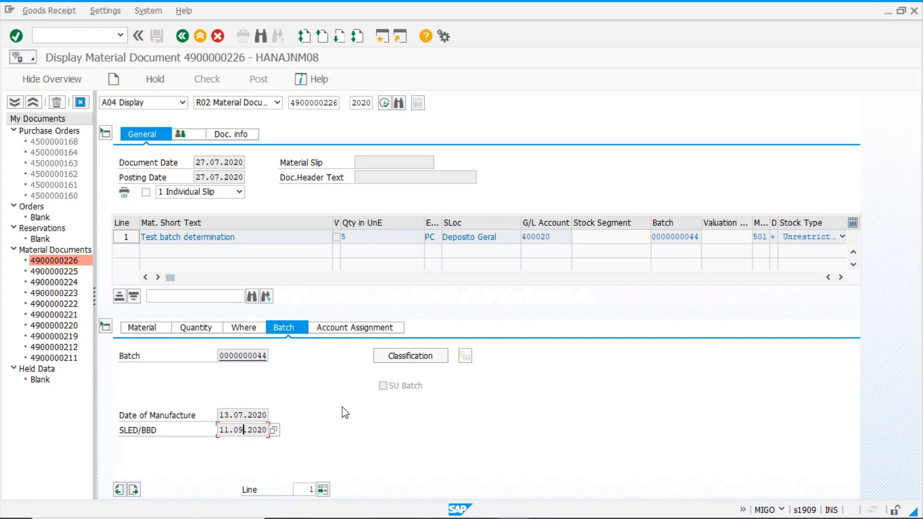
{"action": "left_click", "coordinate": [431, 358]}
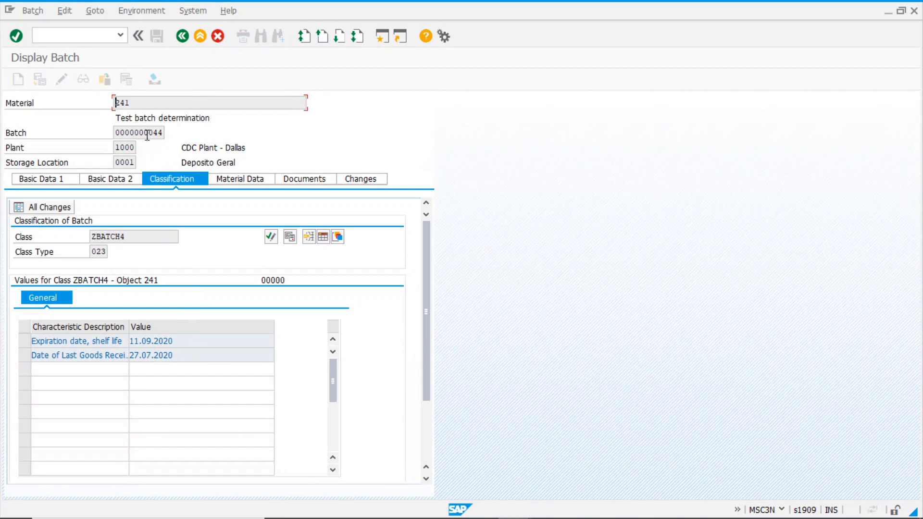
{"action": "left_click", "coordinate": [196, 356]}
{"action": "left_click", "coordinate": [183, 37]}
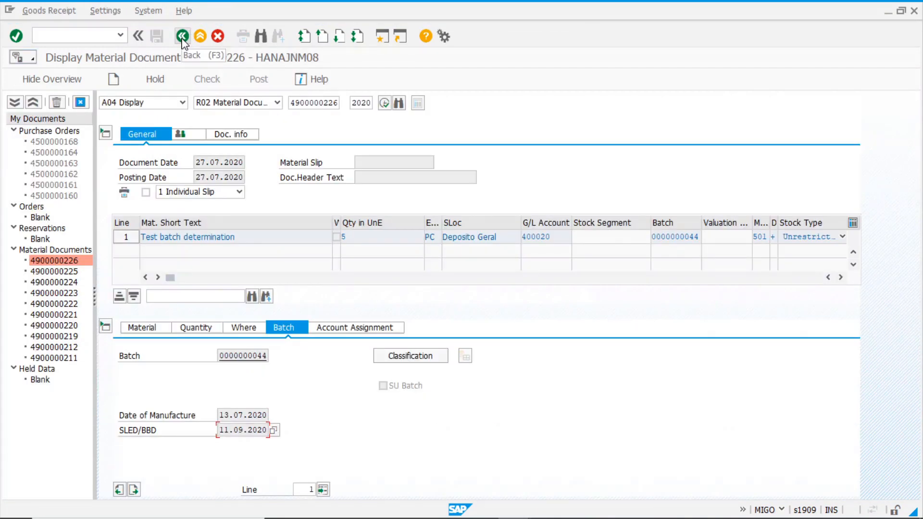
Switch back to Goods Receipt and reuse material 241 and quantity 5 from history
{"action": "left_click", "coordinate": [183, 102]}
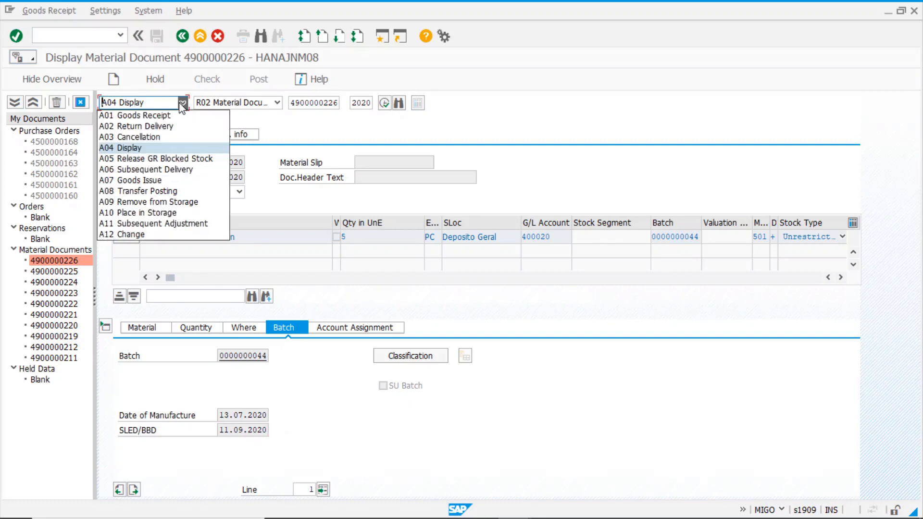
{"action": "left_click", "coordinate": [149, 116]}
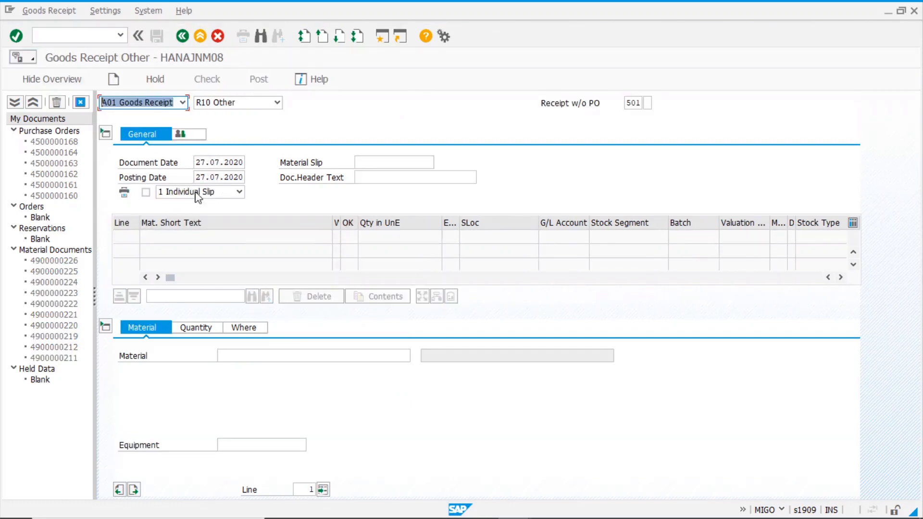
{"action": "left_click", "coordinate": [245, 359]}
{"action": "left_click", "coordinate": [234, 367]}
{"action": "left_click", "coordinate": [194, 328]}
{"action": "left_click", "coordinate": [238, 356]}
{"action": "left_click", "coordinate": [234, 368]}
Fill plant 1000 and storage location 0001 from history and validate the item
{"action": "left_click", "coordinate": [249, 330]}
{"action": "left_click", "coordinate": [235, 385]}
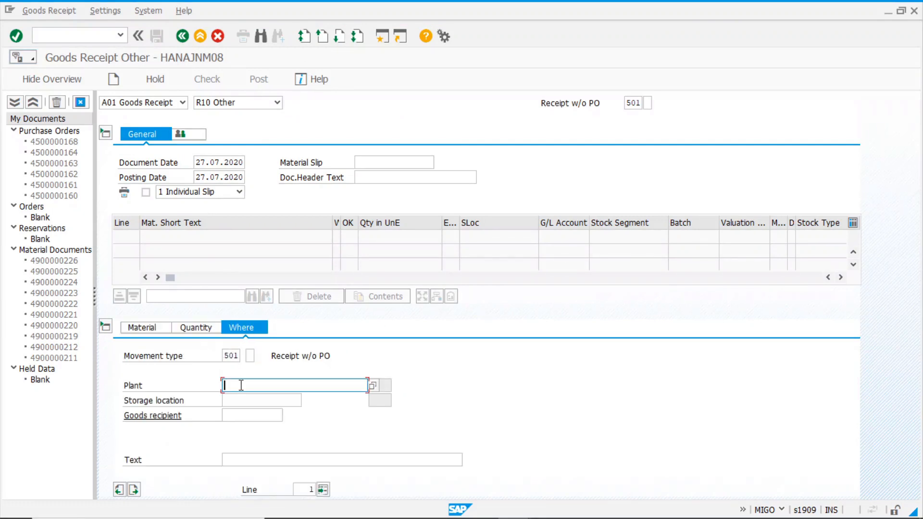
{"action": "left_click", "coordinate": [233, 396]}
{"action": "left_click", "coordinate": [236, 400]}
{"action": "left_click", "coordinate": [243, 411]}
{"action": "key", "text": "Return"}
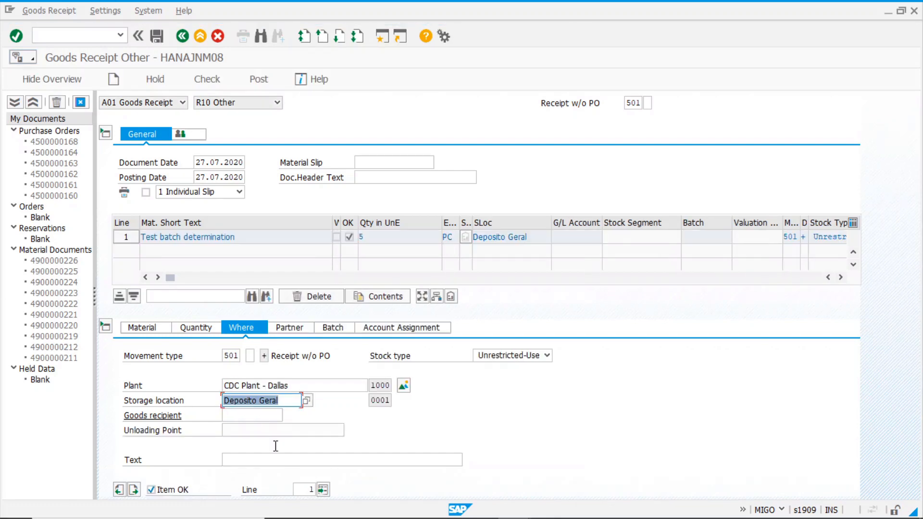
{"action": "left_click", "coordinate": [334, 328]}
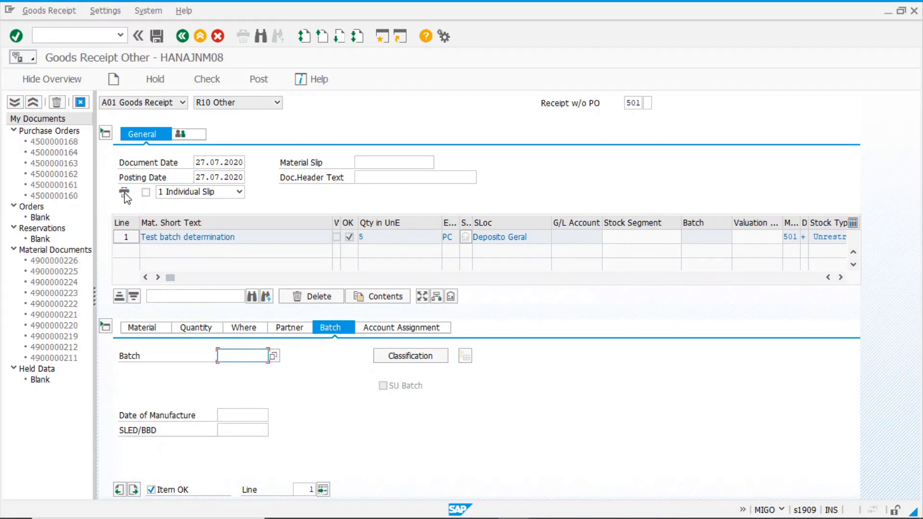
Change the posting and document dates to 26.07.2020
{"action": "left_click", "coordinate": [204, 176]}
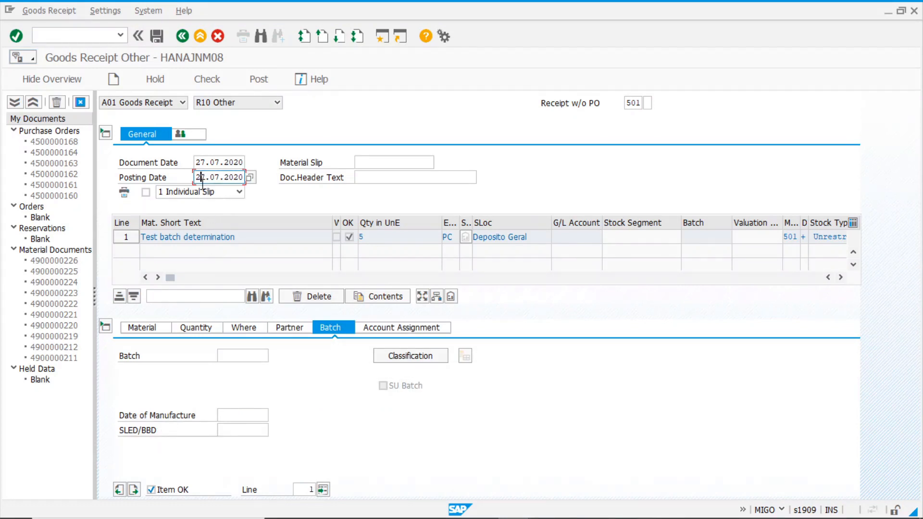
{"action": "type", "text": "6"}
{"action": "key", "text": "Up"}
{"action": "key", "text": "BackSpace"}
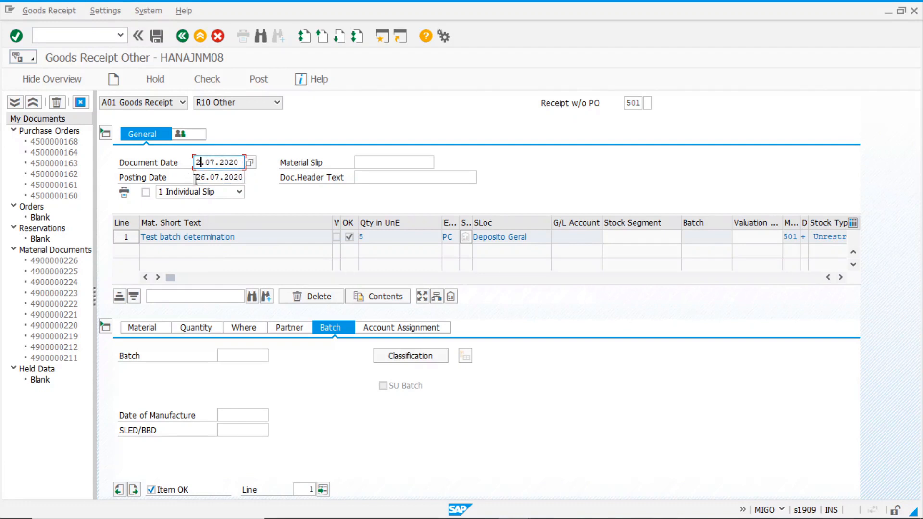
{"action": "type", "text": "6"}
{"action": "left_click", "coordinate": [238, 415]}
{"action": "key", "text": "F4"}
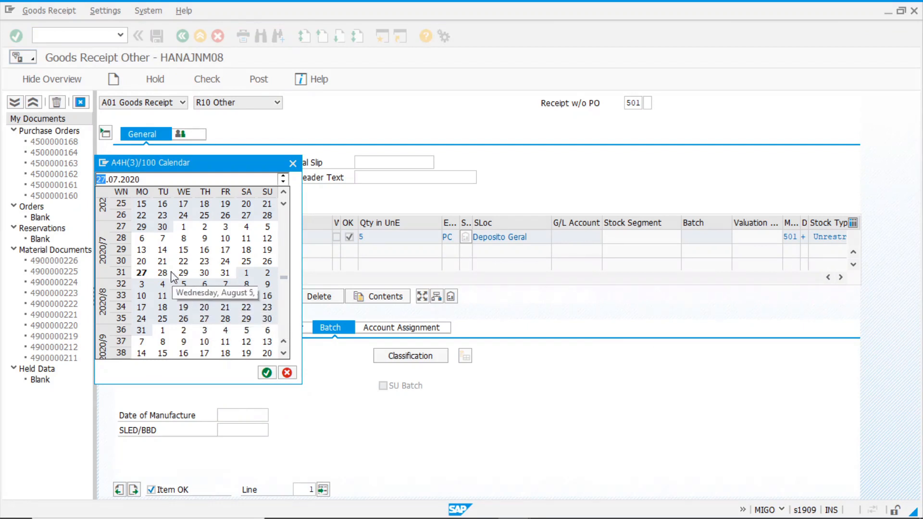
{"action": "double_click", "coordinate": [142, 239]}
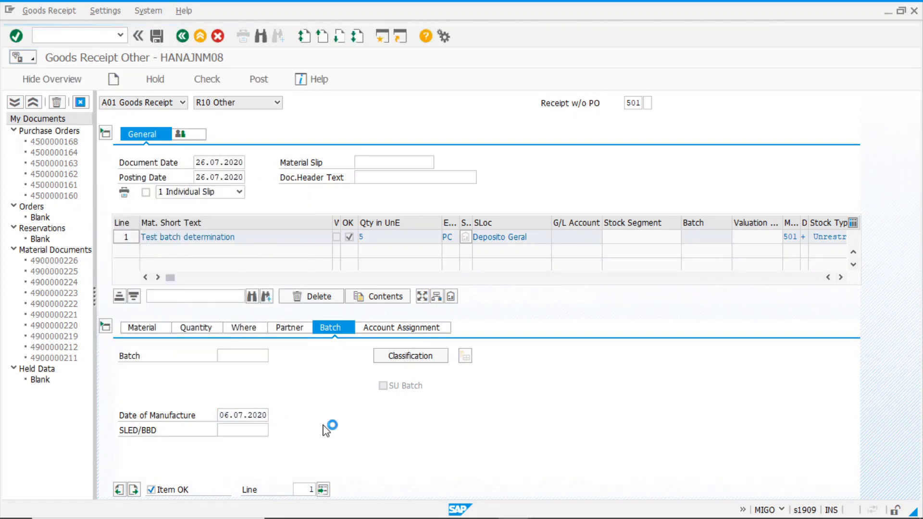
{"action": "left_click", "coordinate": [207, 79]}
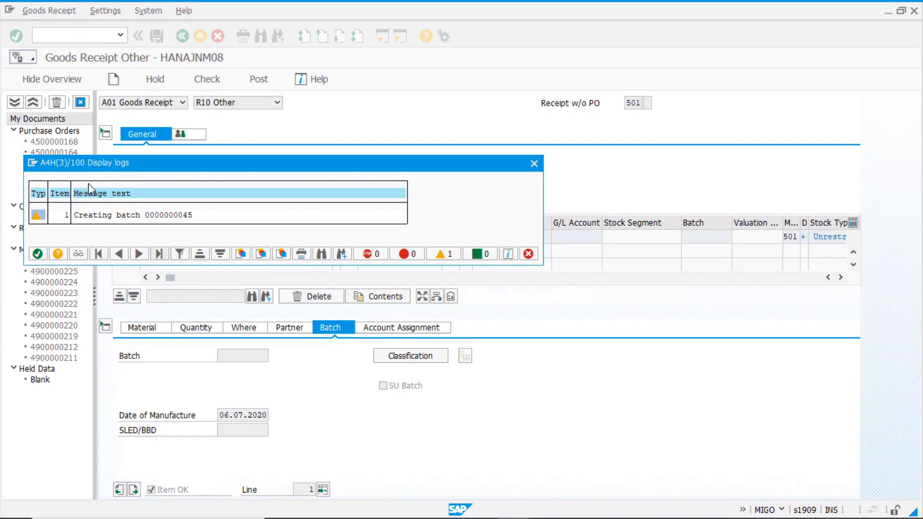
{"action": "left_click", "coordinate": [38, 253]}
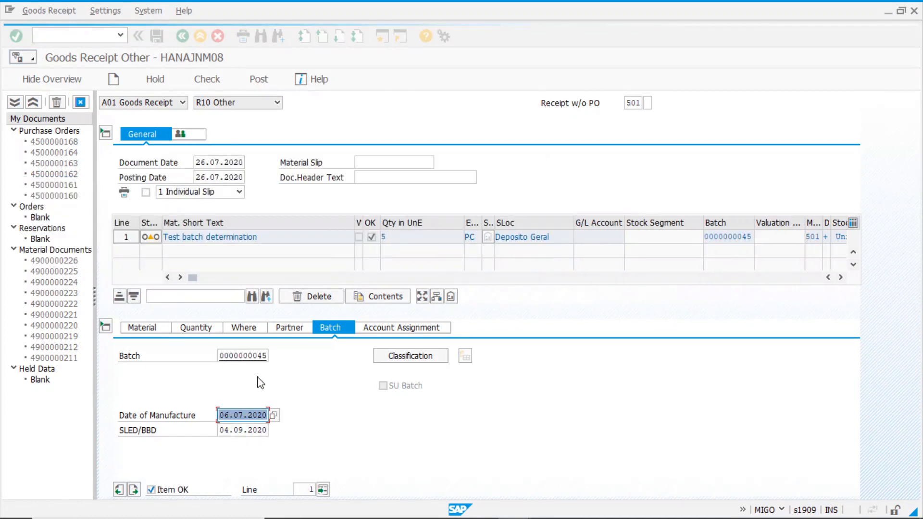
{"action": "left_click", "coordinate": [229, 433]}
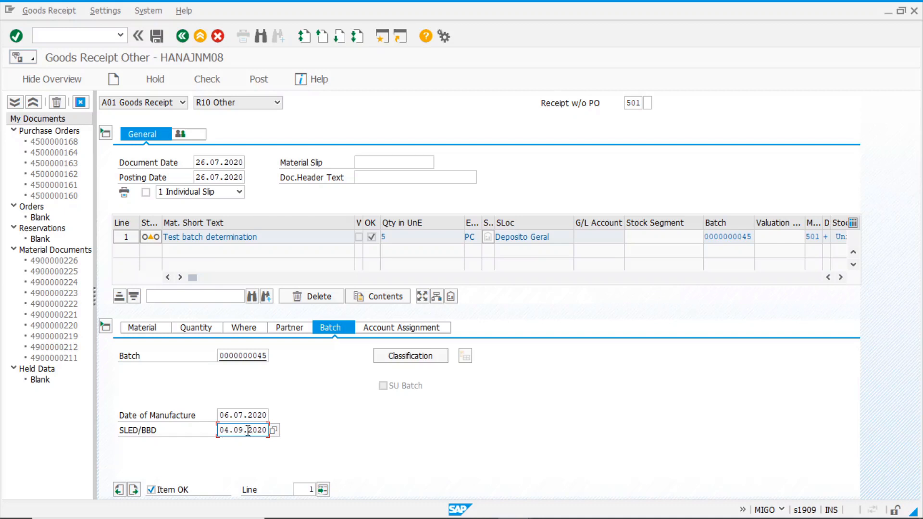
{"action": "left_click", "coordinate": [262, 81]}
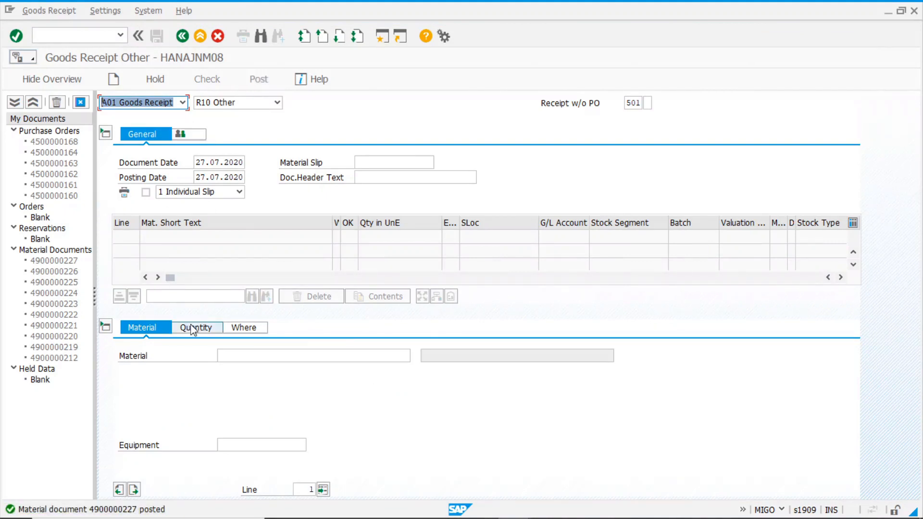
Reuse material 241 and quantity 5 from input history
{"action": "left_click", "coordinate": [237, 354]}
{"action": "left_click", "coordinate": [231, 368]}
{"action": "left_click", "coordinate": [198, 331]}
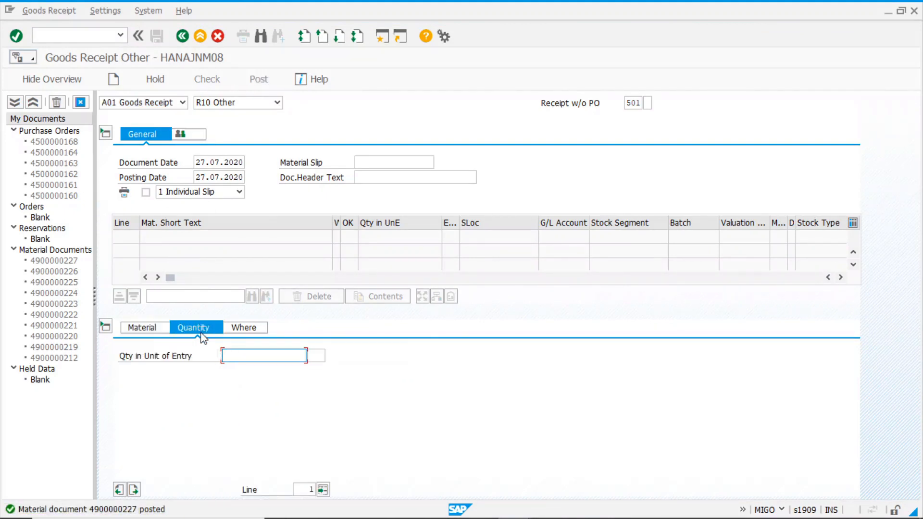
{"action": "left_click", "coordinate": [235, 356]}
{"action": "left_click", "coordinate": [237, 370]}
Fill plant 1000 and storage location 0001 and add the item line
{"action": "left_click", "coordinate": [247, 331]}
{"action": "left_click", "coordinate": [251, 386]}
{"action": "left_click", "coordinate": [249, 396]}
{"action": "left_click", "coordinate": [249, 400]}
{"action": "left_click", "coordinate": [252, 412]}
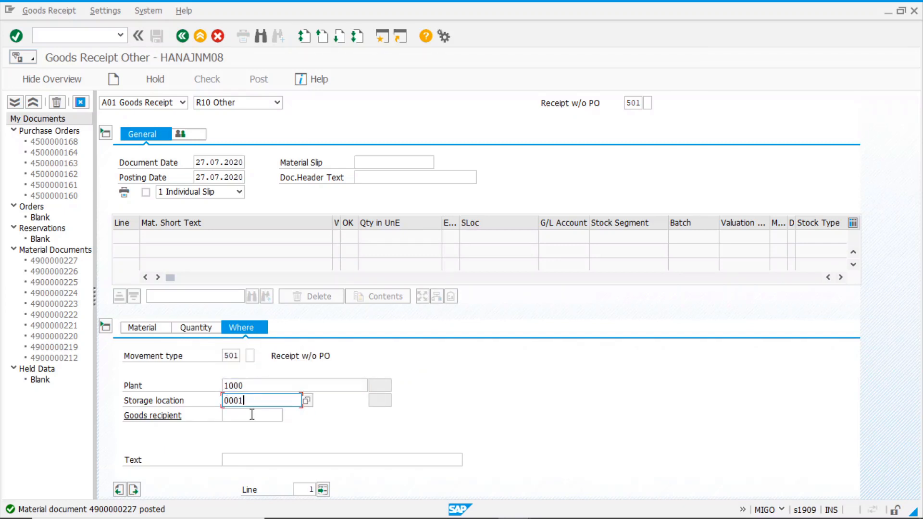
{"action": "key", "text": "Return"}
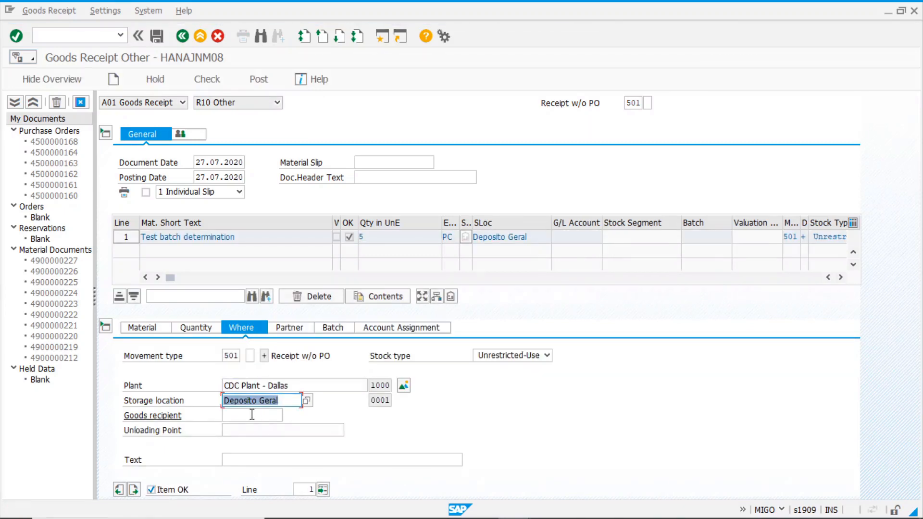
Pick manufacture date 29.06.2020 from the F4 calendar
{"action": "left_click", "coordinate": [335, 328]}
{"action": "left_click", "coordinate": [231, 415]}
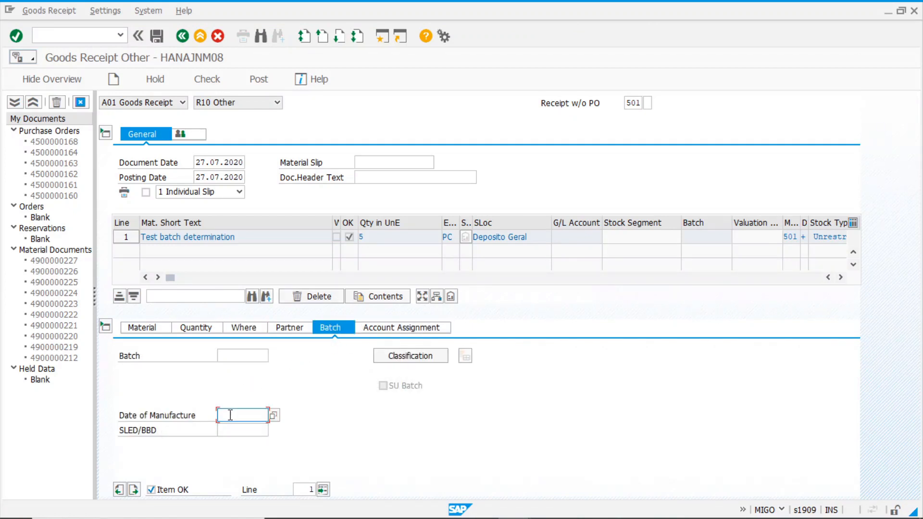
{"action": "key", "text": "F4"}
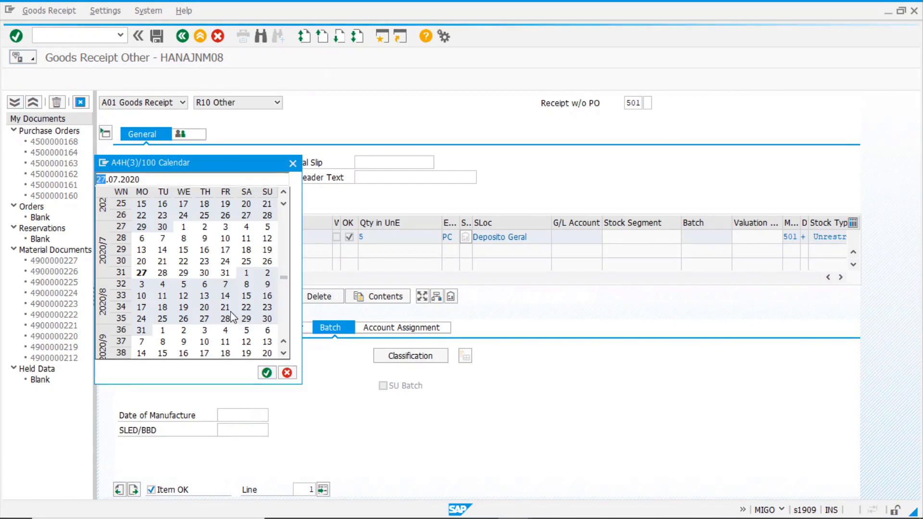
{"action": "double_click", "coordinate": [142, 227]}
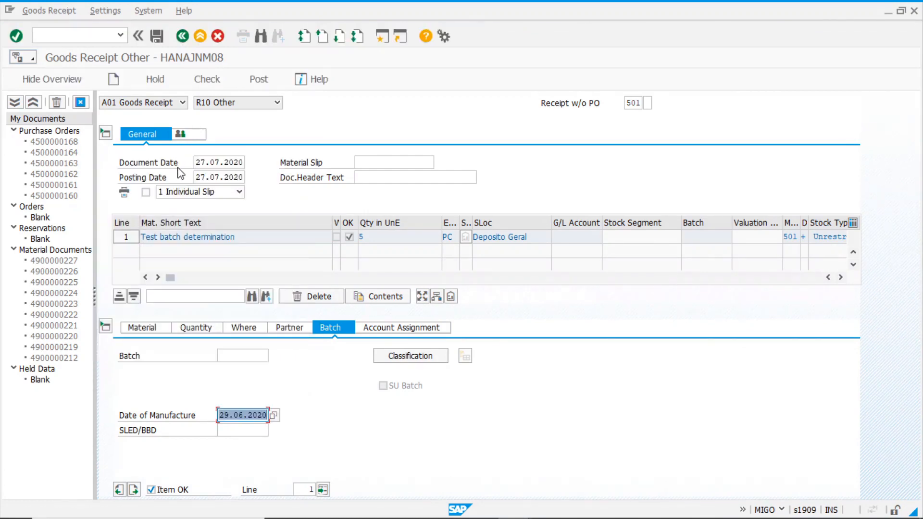
Set document and posting dates to 28.07.2020 and post the receipt
{"action": "left_click", "coordinate": [201, 162]}
{"action": "key", "text": "Delete"}
{"action": "type", "text": "8"}
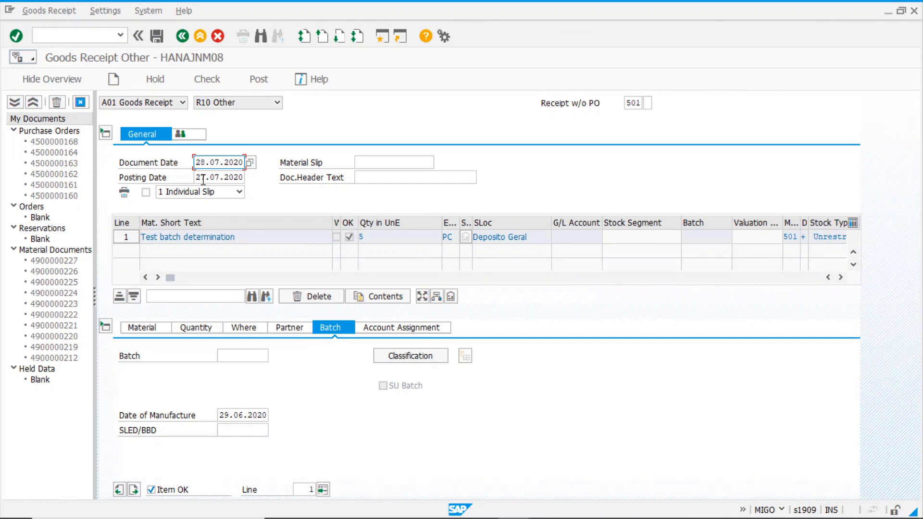
{"action": "left_click", "coordinate": [203, 178]}
{"action": "key", "text": "Delete"}
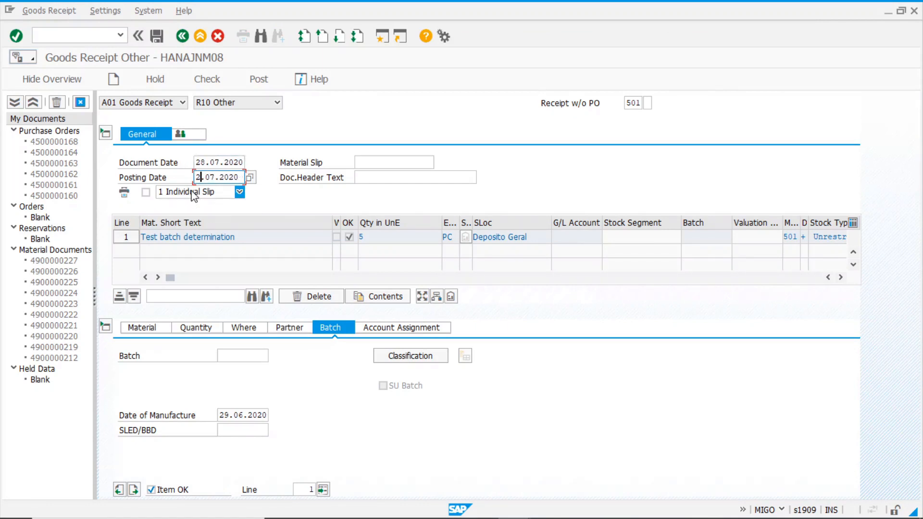
{"action": "type", "text": "8"}
{"action": "key", "text": "Return"}
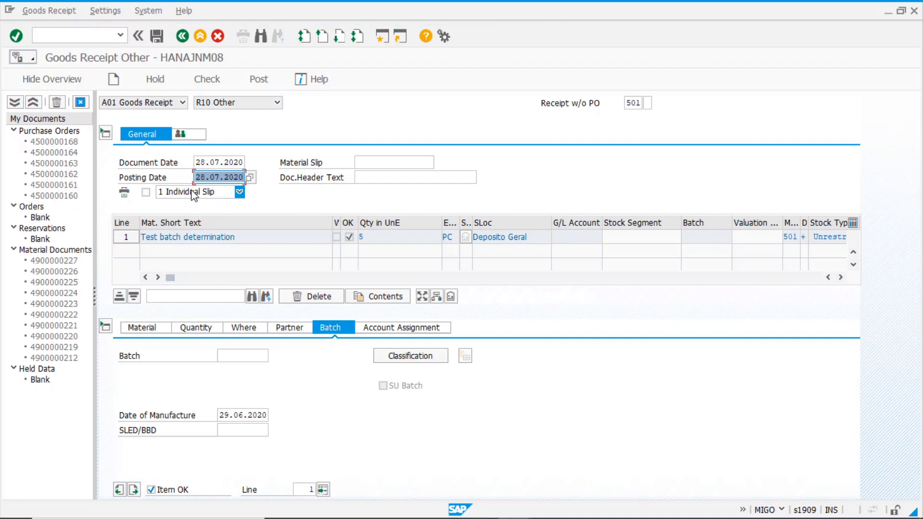
{"action": "left_click", "coordinate": [259, 80]}
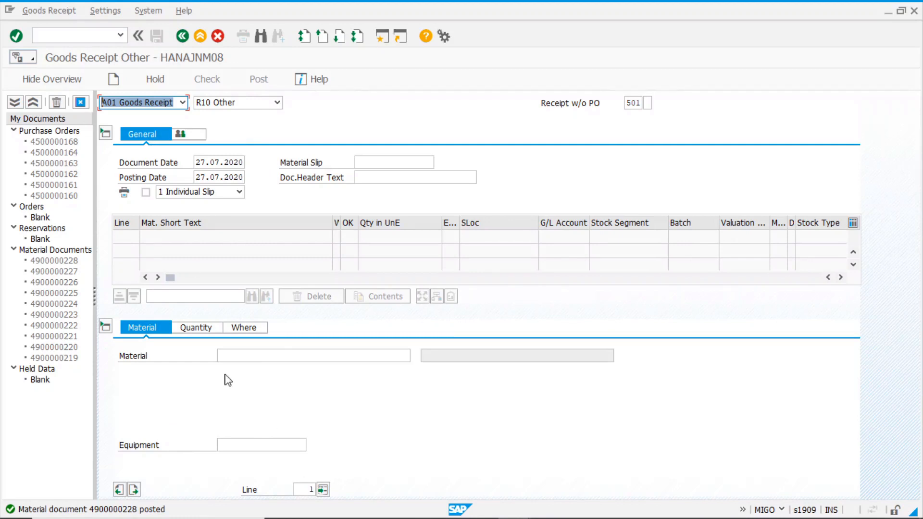
Reuse material 241 and quantity 5 from input history
{"action": "left_click", "coordinate": [253, 355]}
{"action": "left_click", "coordinate": [231, 367]}
{"action": "left_click", "coordinate": [192, 327]}
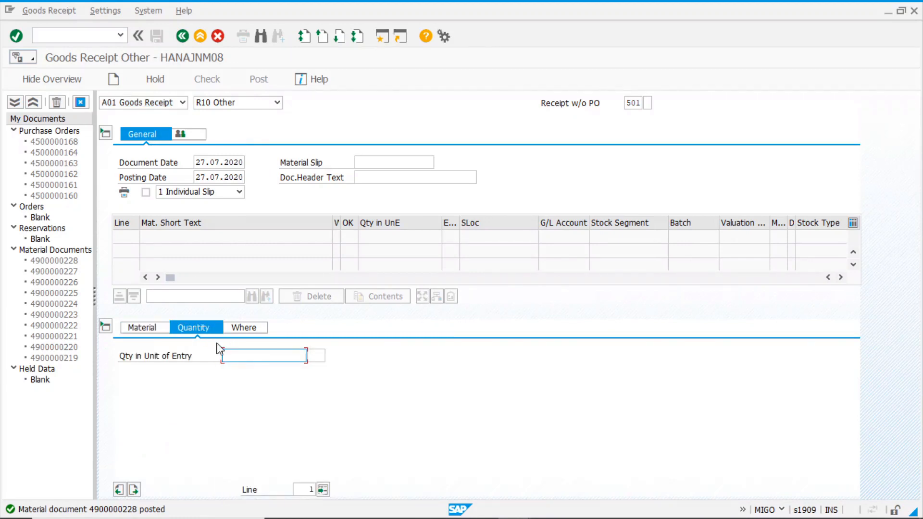
{"action": "left_click", "coordinate": [240, 357]}
{"action": "left_click", "coordinate": [240, 373]}
Fill plant 1000 and storage location 0001 and add the item line
{"action": "left_click", "coordinate": [248, 328]}
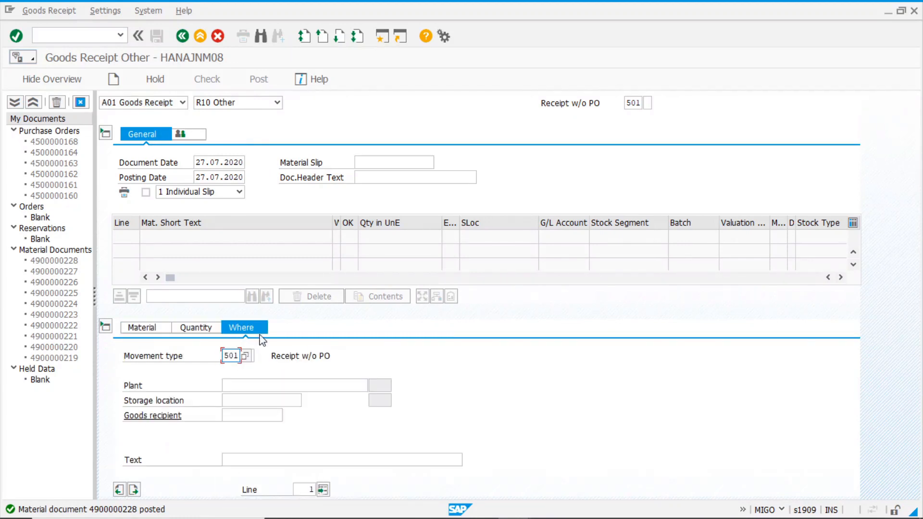
{"action": "left_click", "coordinate": [239, 389]}
{"action": "left_click", "coordinate": [234, 398]}
{"action": "left_click", "coordinate": [241, 400]}
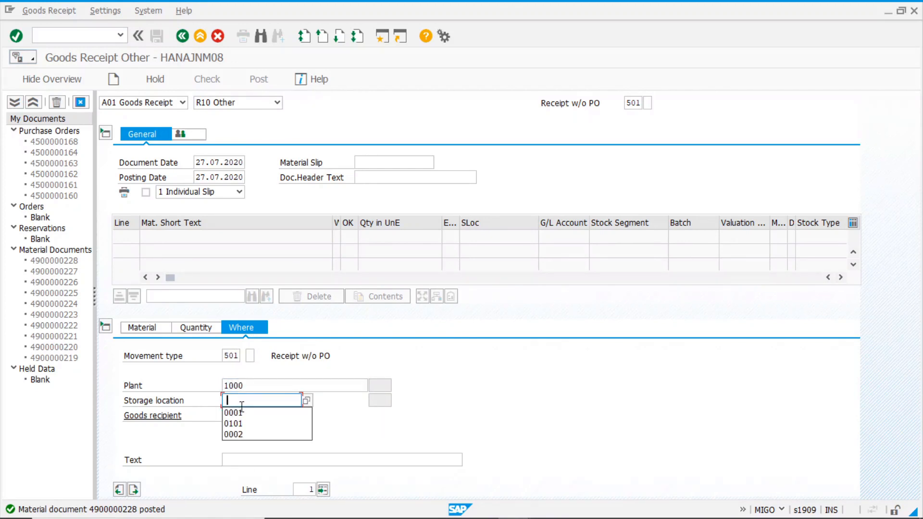
{"action": "left_click", "coordinate": [241, 414]}
{"action": "key", "text": "Return"}
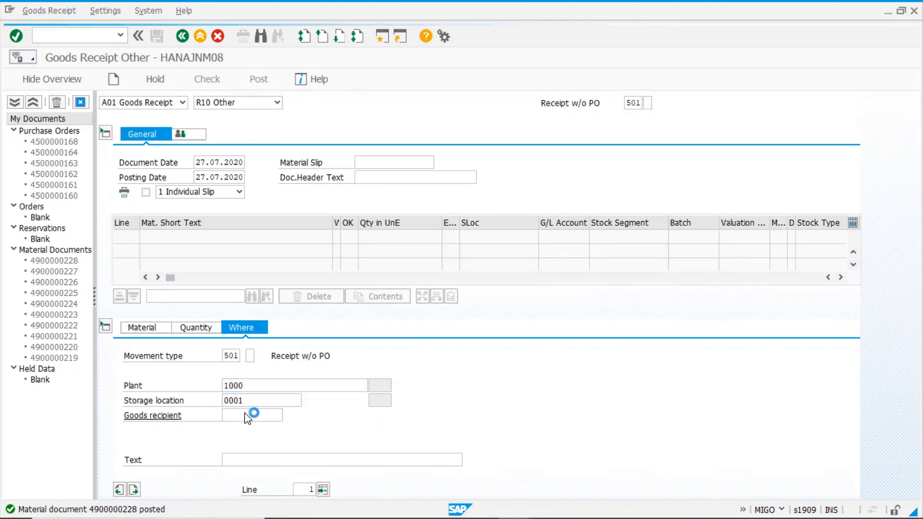
Enter manufacture date 30.05.2020 and check, which flags a shelf-life shortfall
{"action": "left_click", "coordinate": [249, 416]}
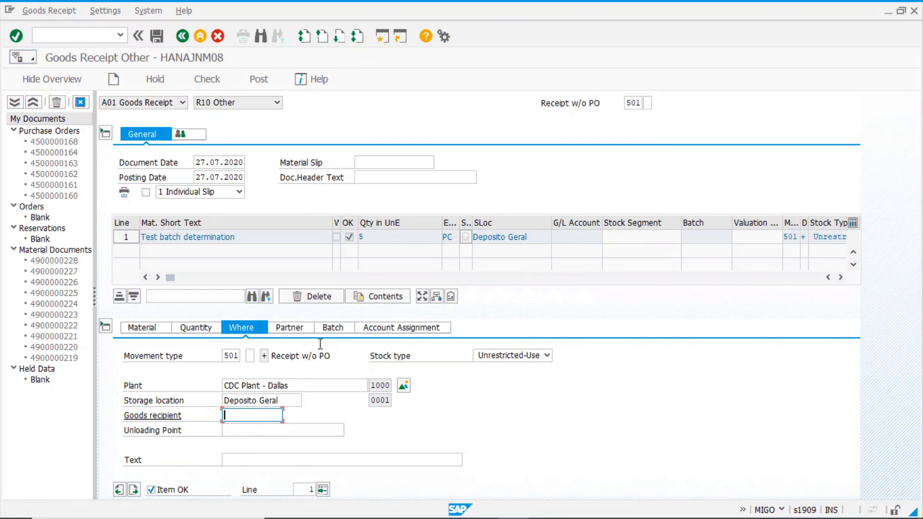
{"action": "left_click", "coordinate": [332, 328]}
{"action": "left_click", "coordinate": [241, 417]}
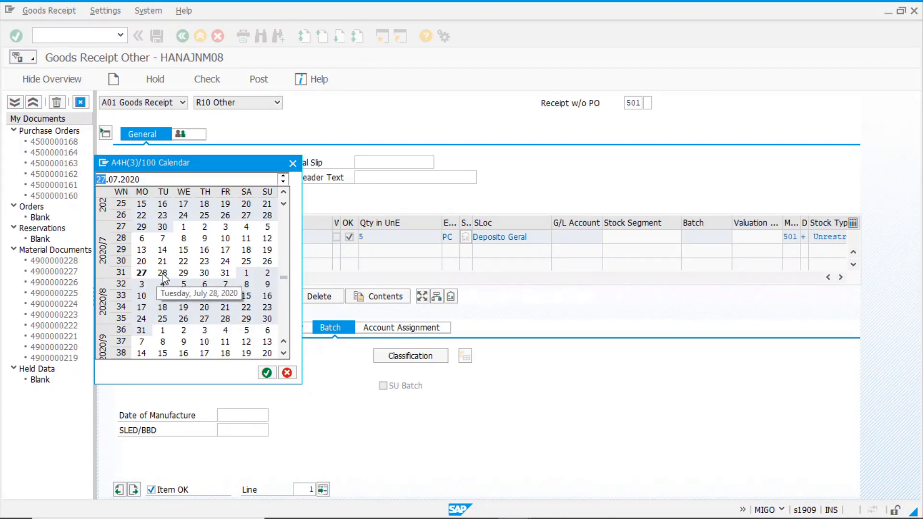
{"action": "double_click", "coordinate": [141, 273]}
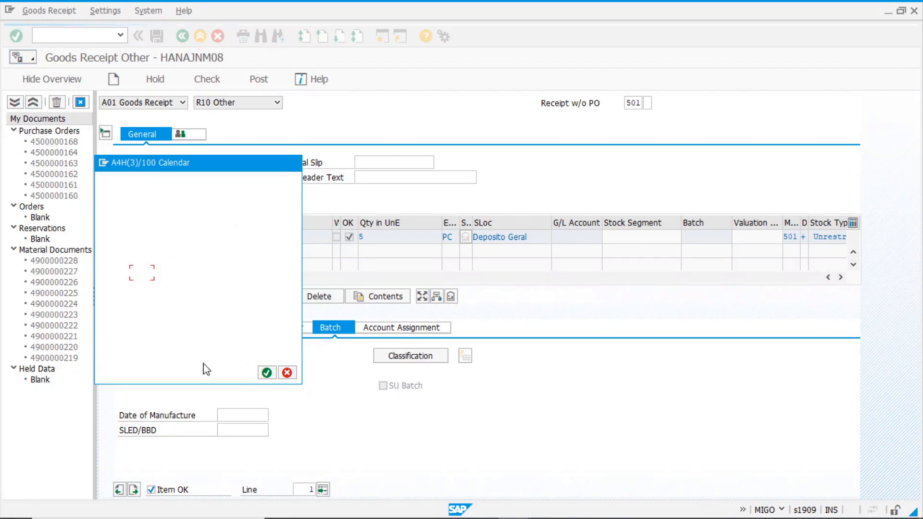
{"action": "left_click", "coordinate": [240, 415]}
{"action": "type", "text": "5"}
{"action": "key", "text": "BackSpace"}
{"action": "key", "text": "BackSpace"}
{"action": "type", "text": "30"}
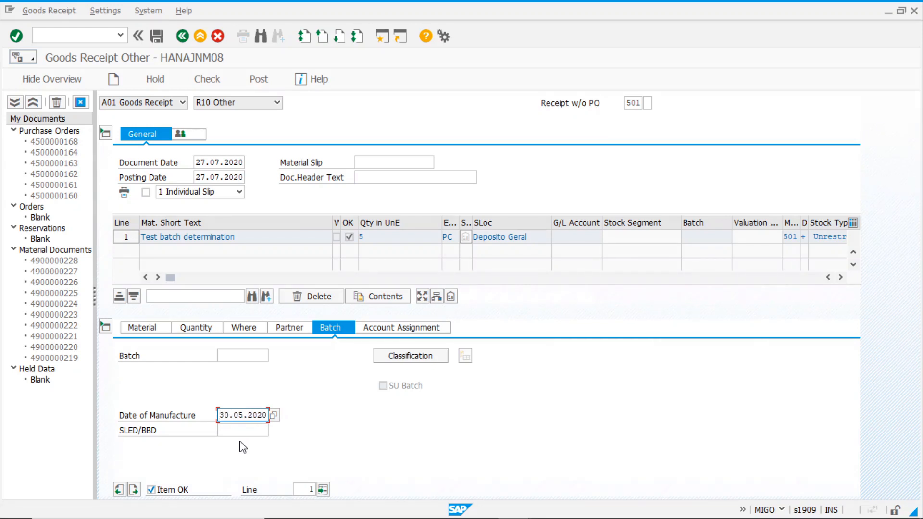
{"action": "key", "text": "Return"}
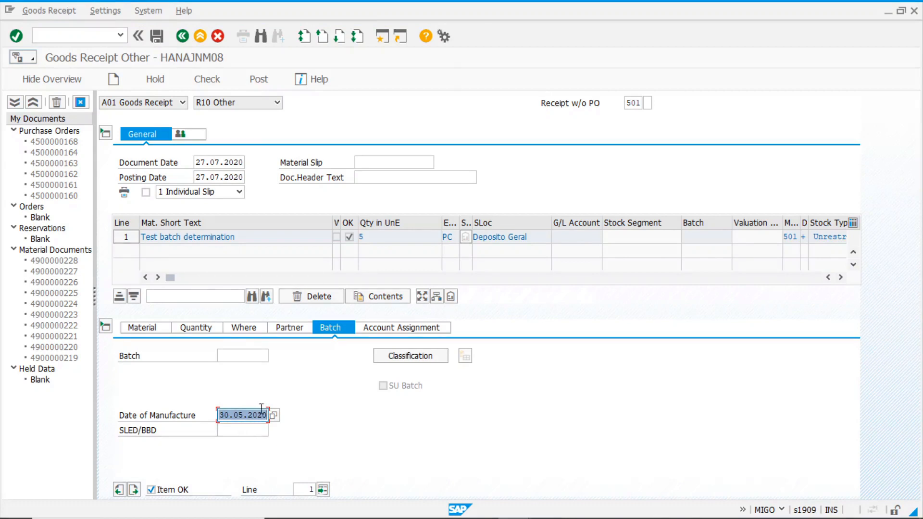
{"action": "left_click", "coordinate": [206, 78]}
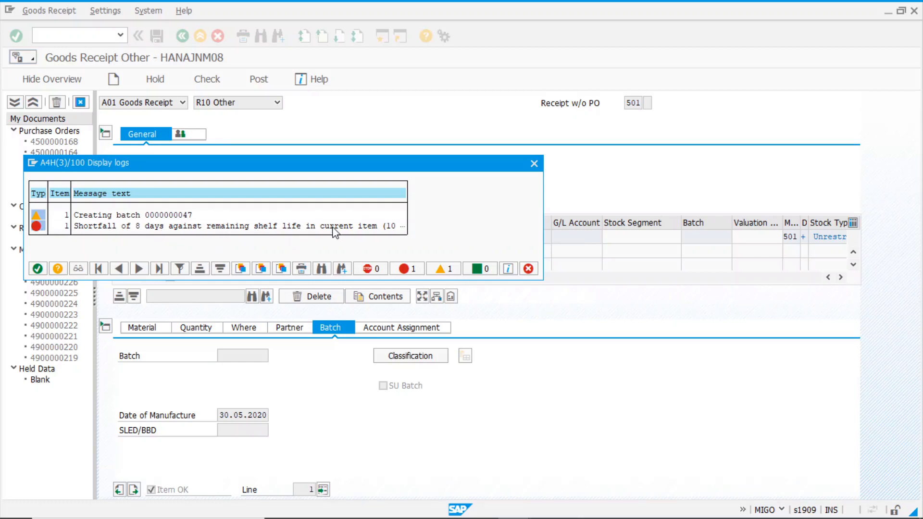
{"action": "left_click", "coordinate": [529, 268]}
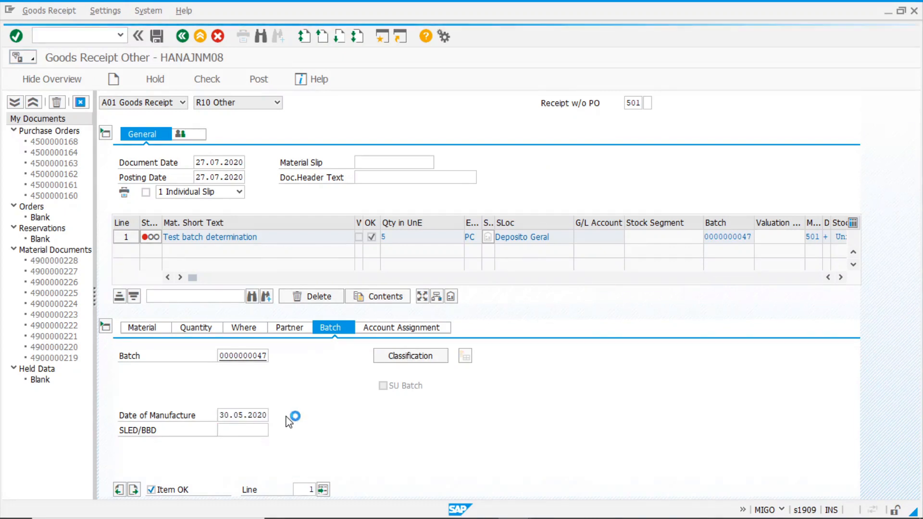
{"action": "left_click_drag", "start_coordinate": [237, 166], "coordinate": [355, 129]}
{"action": "double_click", "coordinate": [259, 280]}
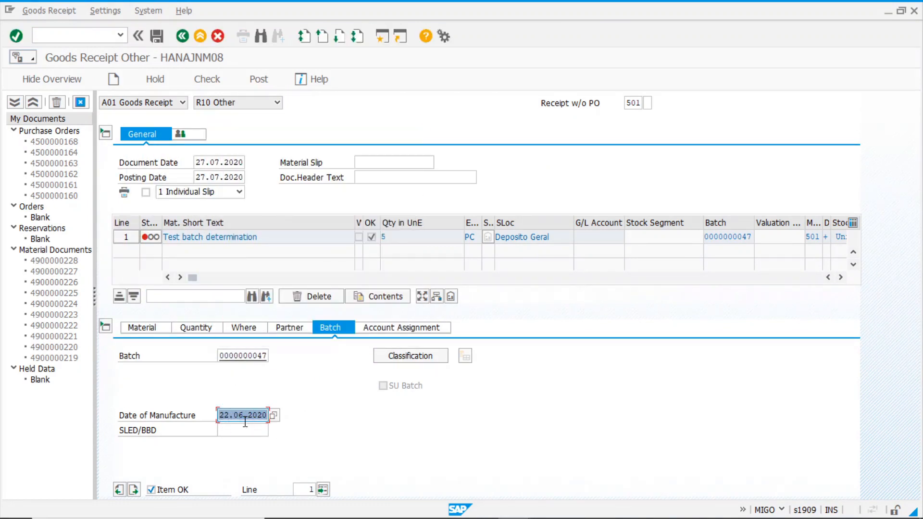
{"action": "left_click", "coordinate": [207, 81]}
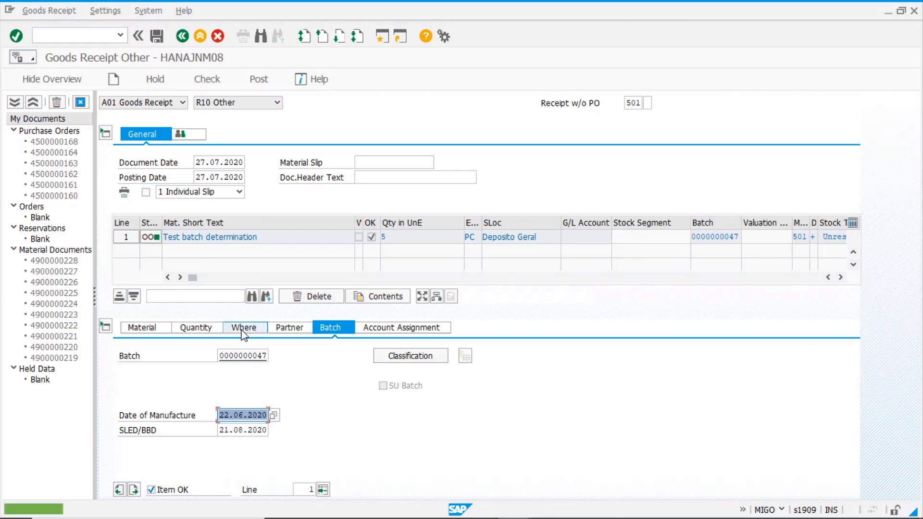
{"action": "left_click", "coordinate": [228, 430]}
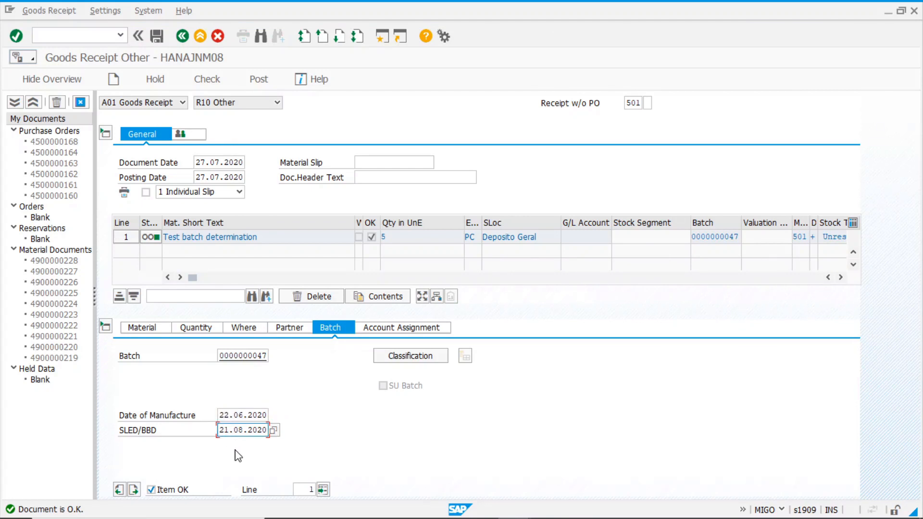
{"action": "left_click", "coordinate": [259, 81]}
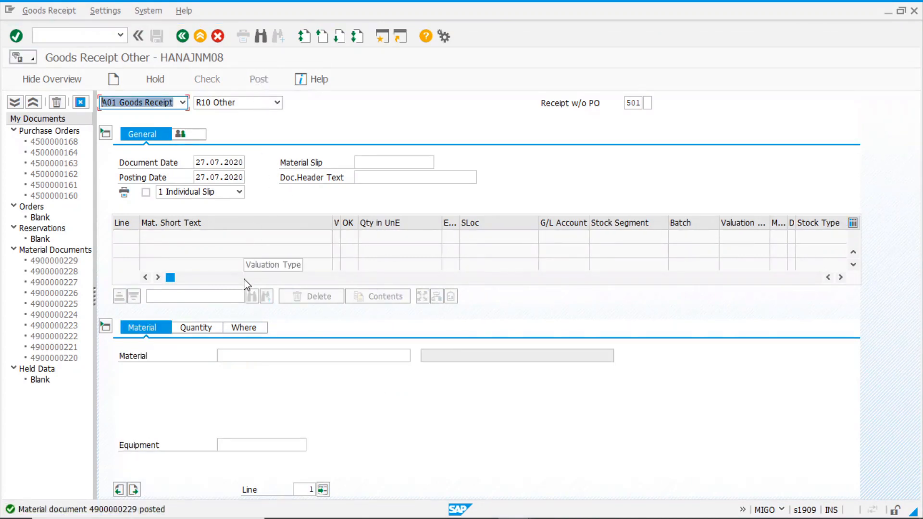
{"action": "left_click", "coordinate": [182, 36]}
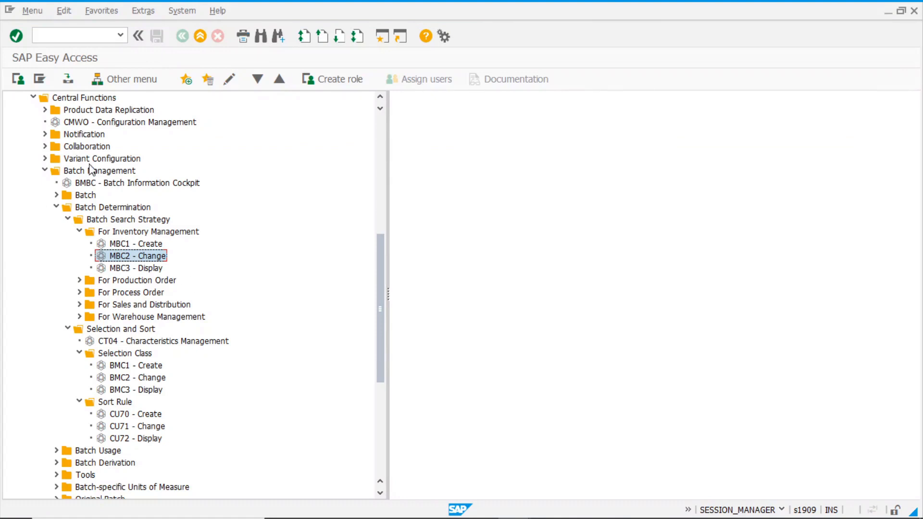
{"action": "left_click", "coordinate": [120, 184]}
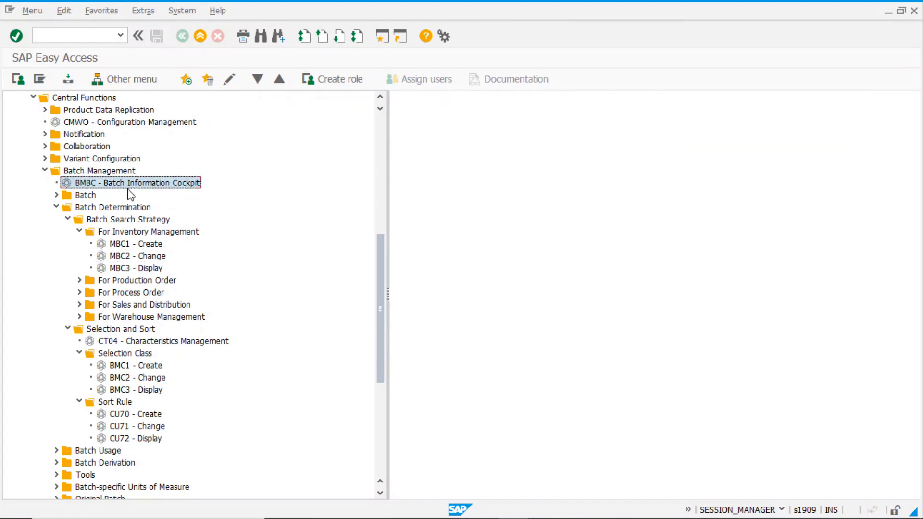
{"action": "double_click", "coordinate": [123, 184]}
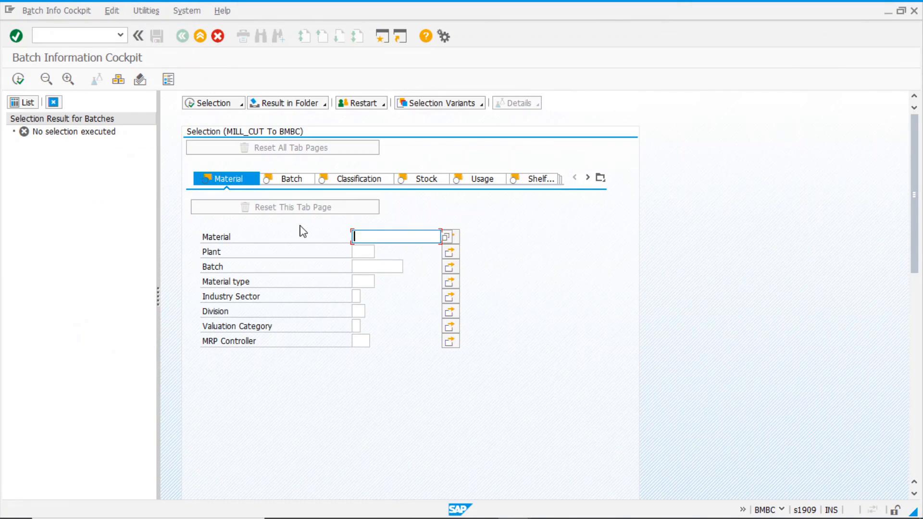
{"action": "type", "text": "241"}
{"action": "left_click", "coordinate": [20, 81]}
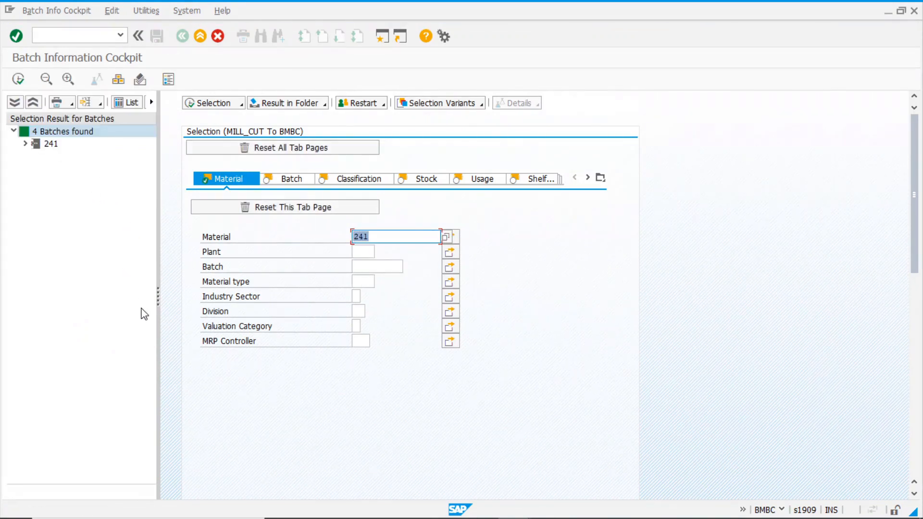
{"action": "left_click", "coordinate": [26, 143]}
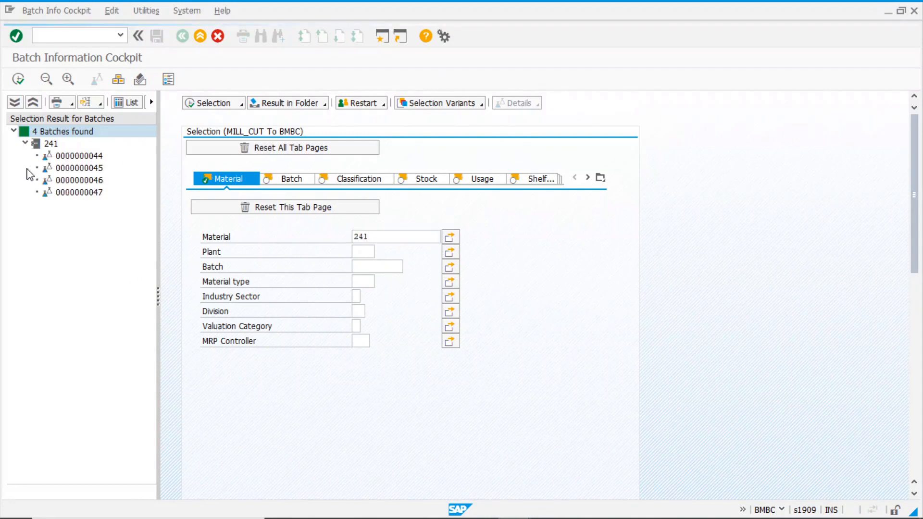
{"action": "left_click_drag", "start_coordinate": [158, 301], "coordinate": [895, 308]}
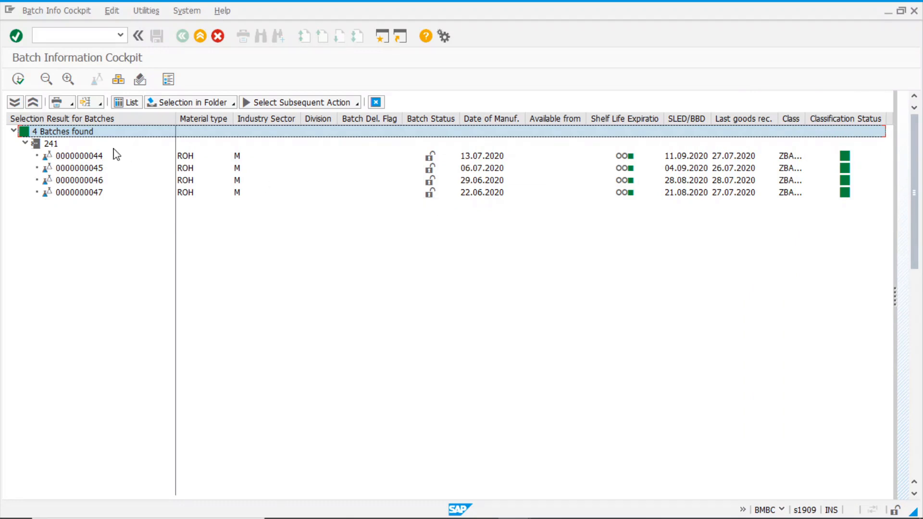
{"action": "mouse_move", "coordinate": [853, 185]}
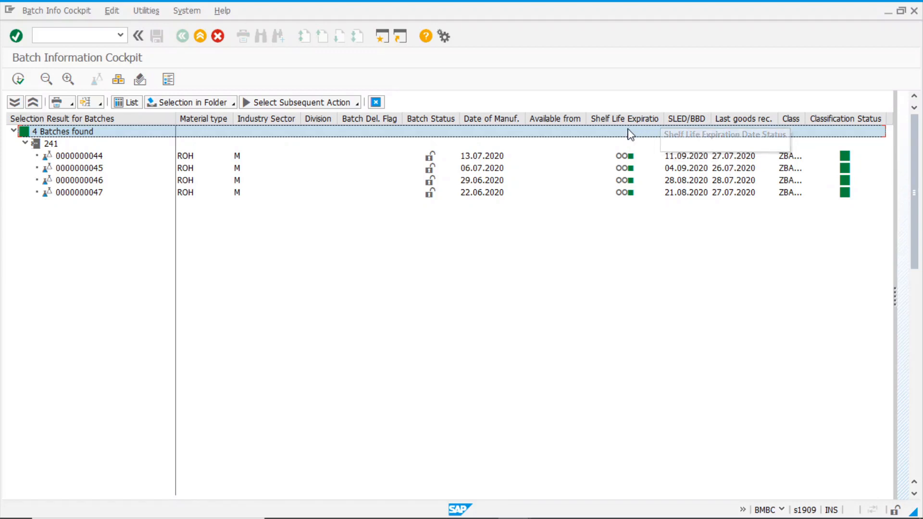
{"action": "left_click_drag", "start_coordinate": [525, 118], "coordinate": [532, 118]}
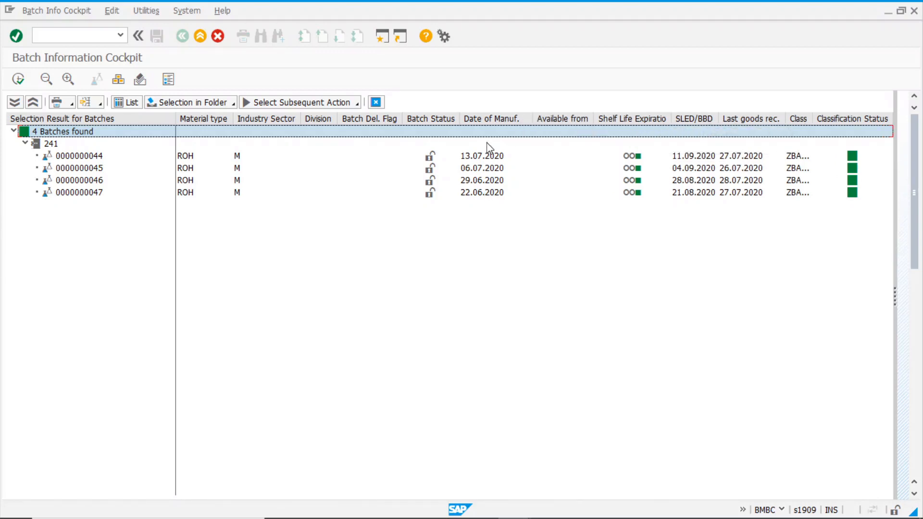
{"action": "left_click_drag", "start_coordinate": [718, 118], "coordinate": [737, 121]}
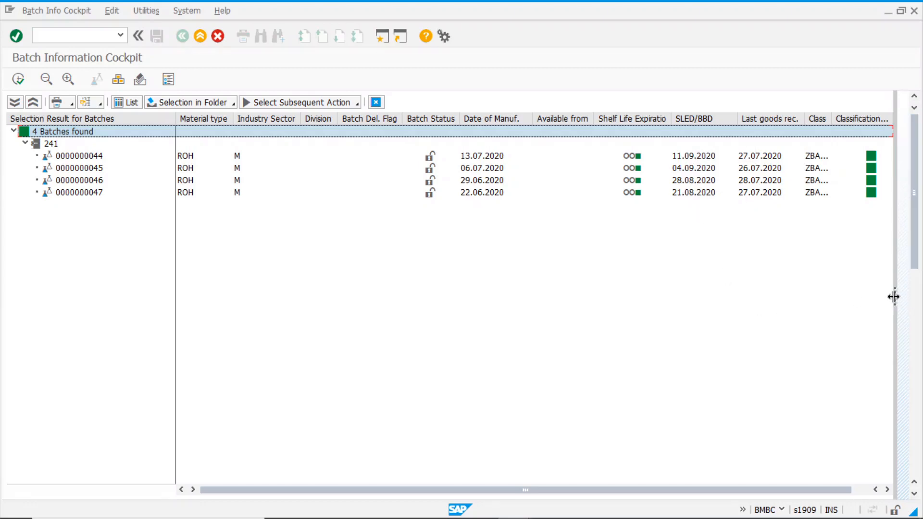
{"action": "left_click", "coordinate": [91, 157]}
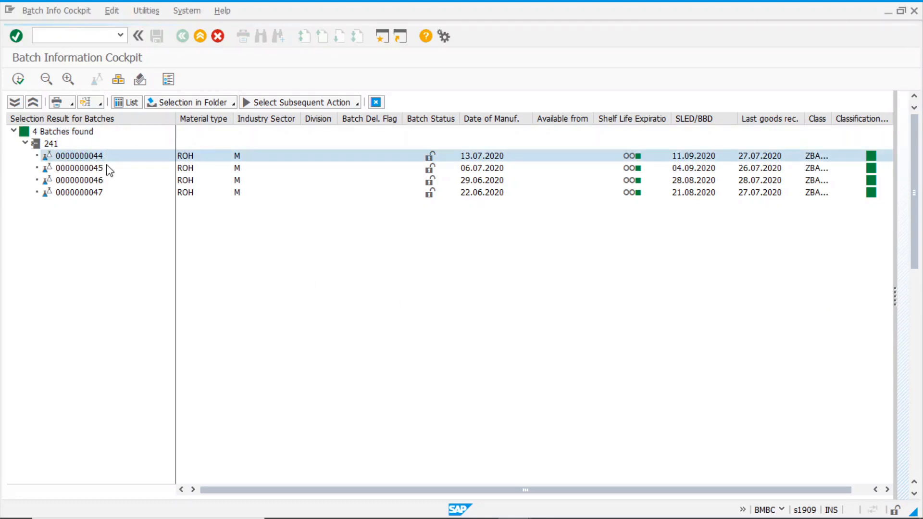
{"action": "left_click_drag", "start_coordinate": [897, 297], "coordinate": [449, 296]}
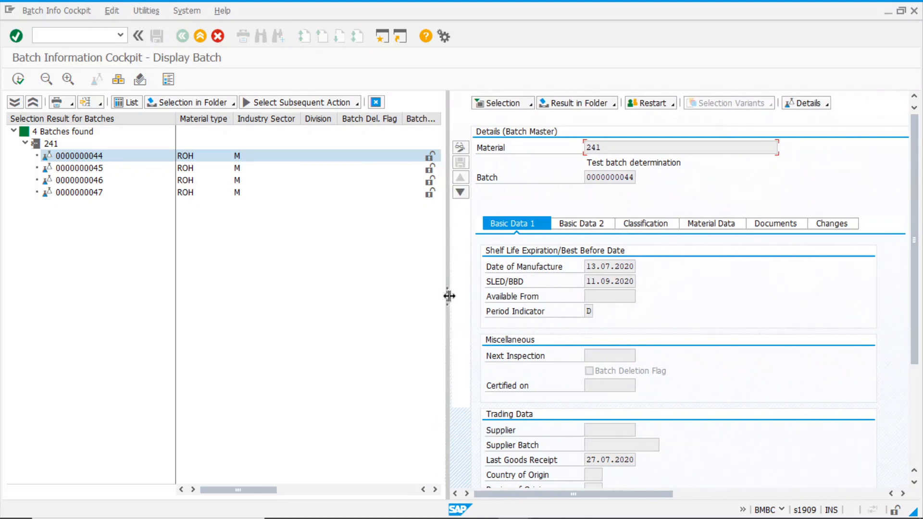
{"action": "left_click_drag", "start_coordinate": [243, 494], "coordinate": [362, 495]}
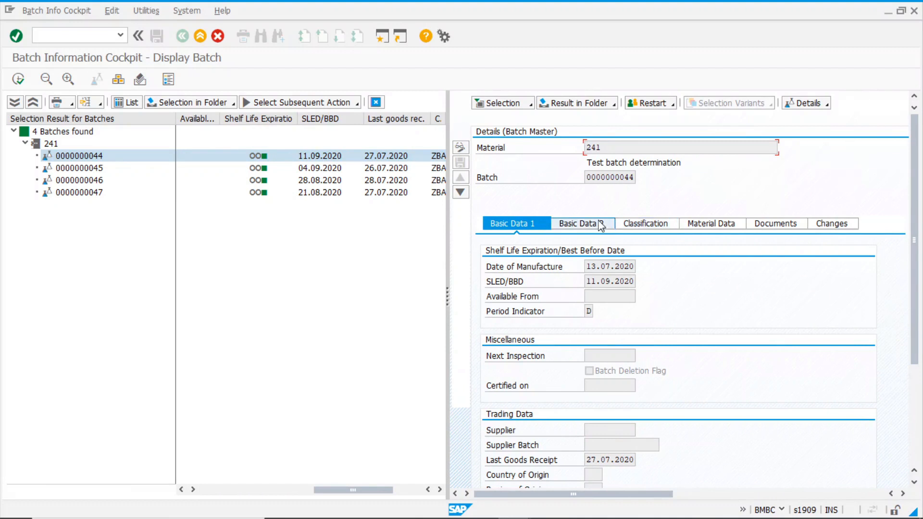
{"action": "left_click", "coordinate": [616, 268]}
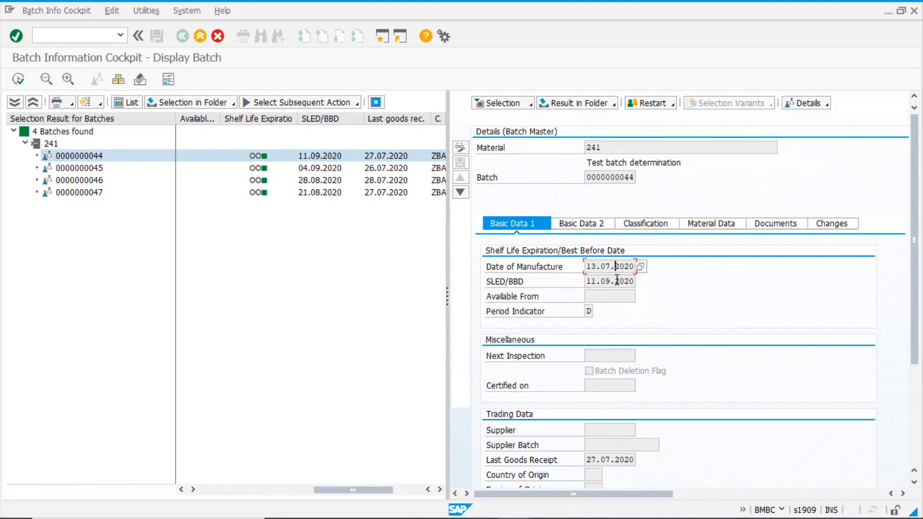
{"action": "left_click", "coordinate": [610, 282]}
{"action": "scroll", "coordinate": [655, 375], "scroll_direction": "down", "scroll_amount": 1}
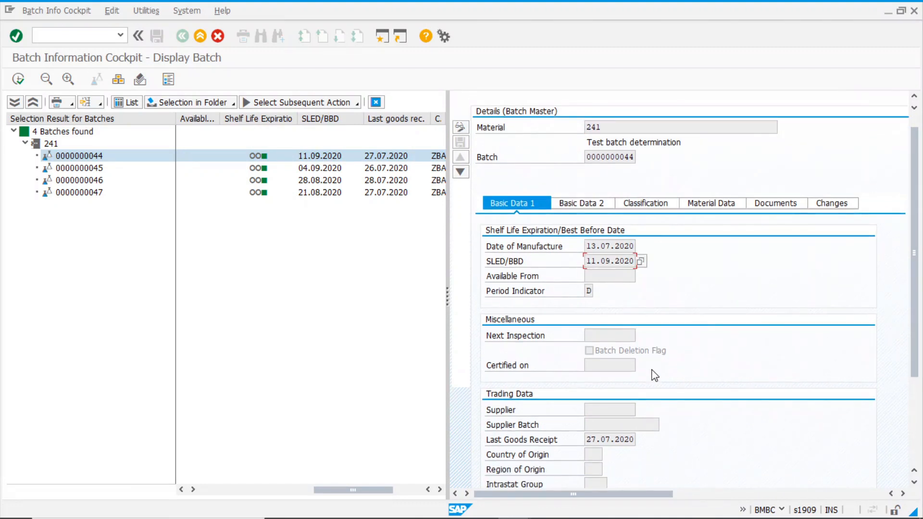
{"action": "scroll", "coordinate": [655, 375], "scroll_direction": "down", "scroll_amount": 2}
{"action": "scroll", "coordinate": [610, 363], "scroll_direction": "up", "scroll_amount": 2}
{"action": "left_click", "coordinate": [652, 208]}
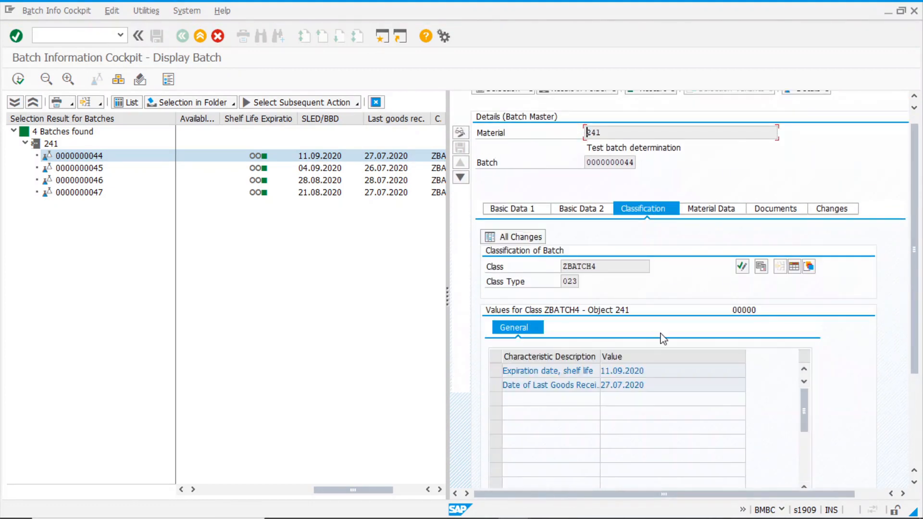
{"action": "left_click", "coordinate": [668, 384]}
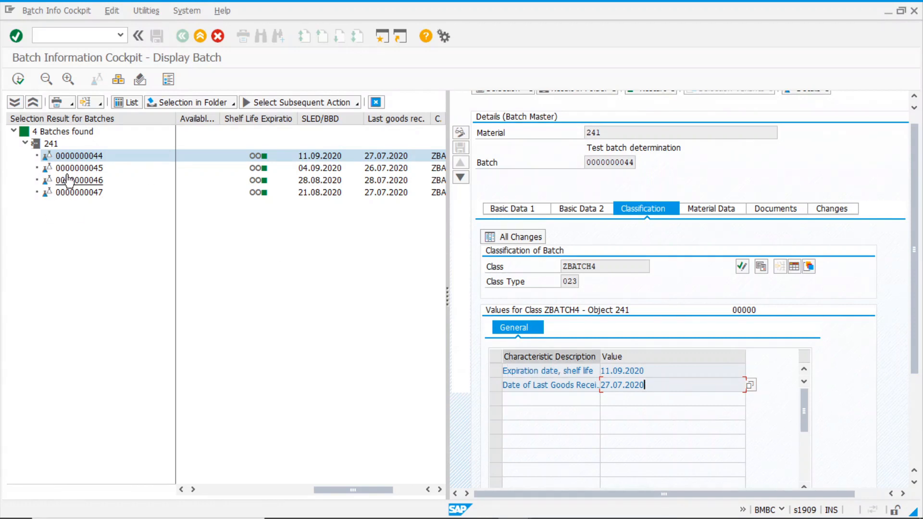
{"action": "left_click", "coordinate": [88, 168]}
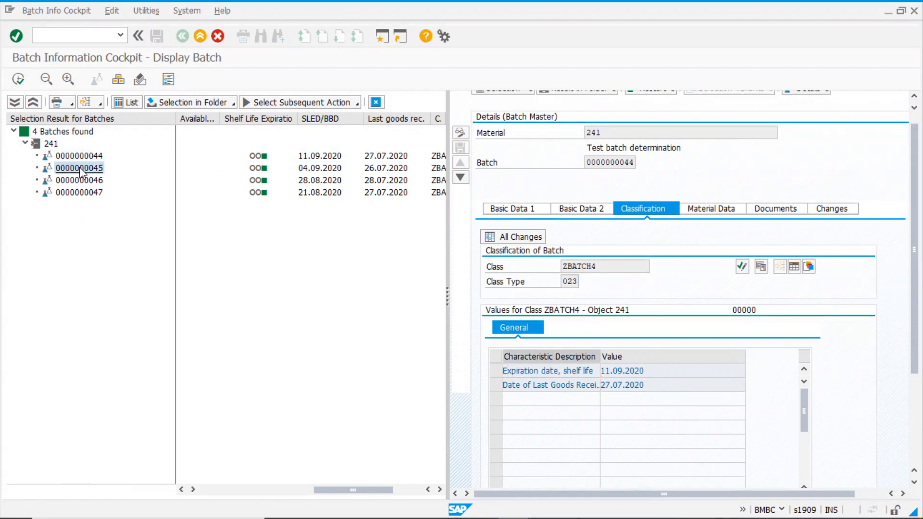
{"action": "left_click", "coordinate": [82, 181]}
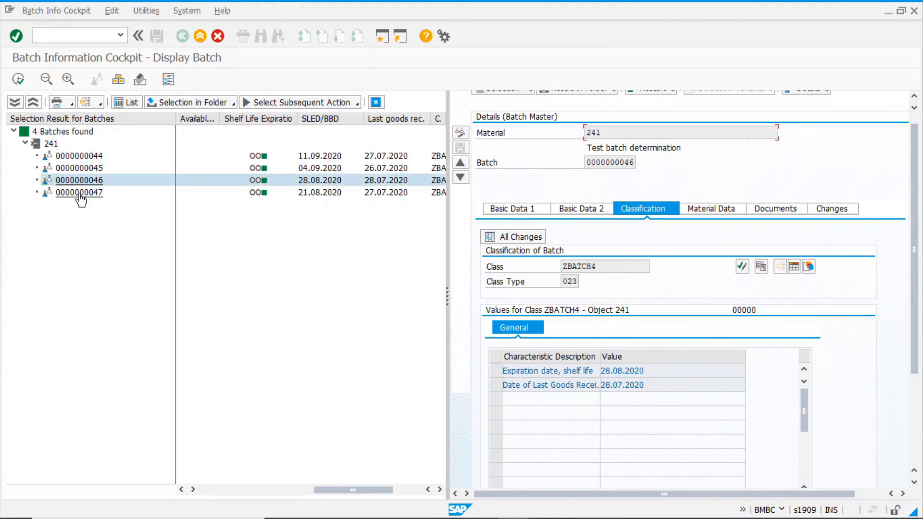
{"action": "left_click", "coordinate": [81, 194]}
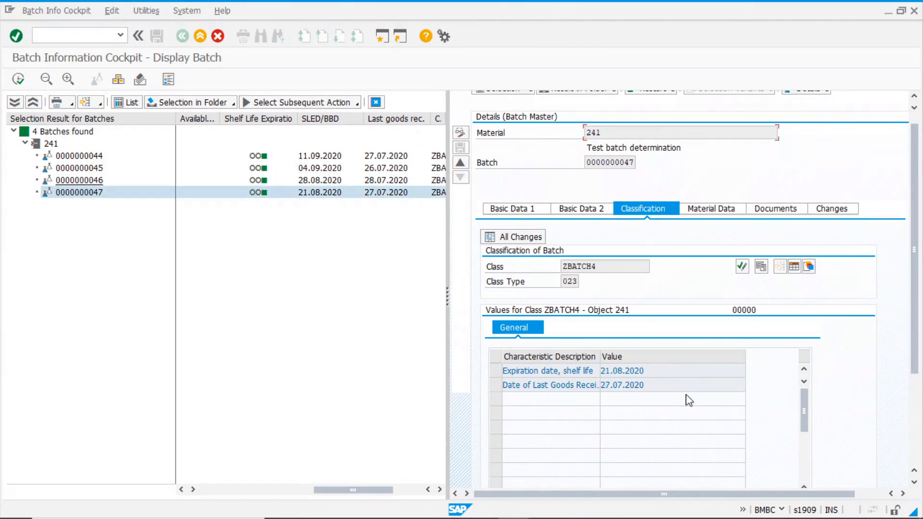
{"action": "left_click", "coordinate": [658, 388]}
{"action": "left_click", "coordinate": [661, 370]}
Start MIGO in a new session as a goods issue for the previously used material
{"action": "left_click", "coordinate": [383, 38]}
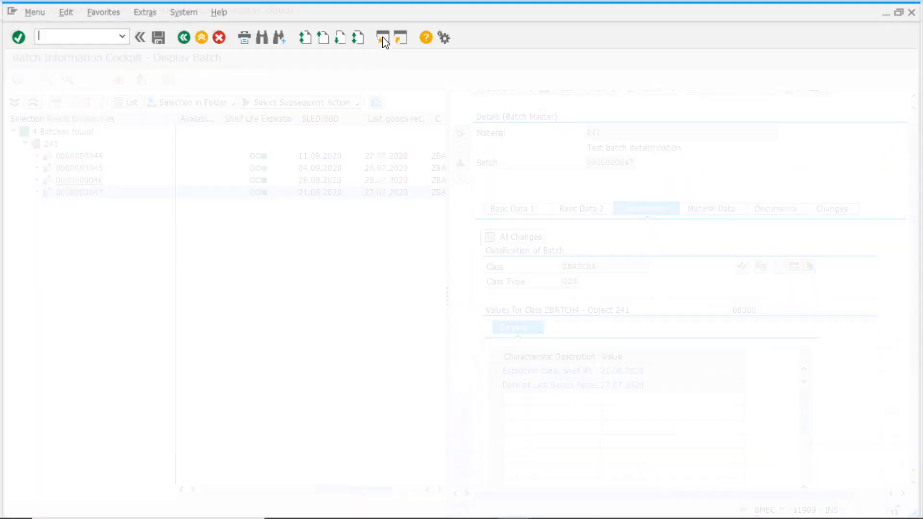
{"action": "type", "text": "ml"}
{"action": "key", "text": "Return"}
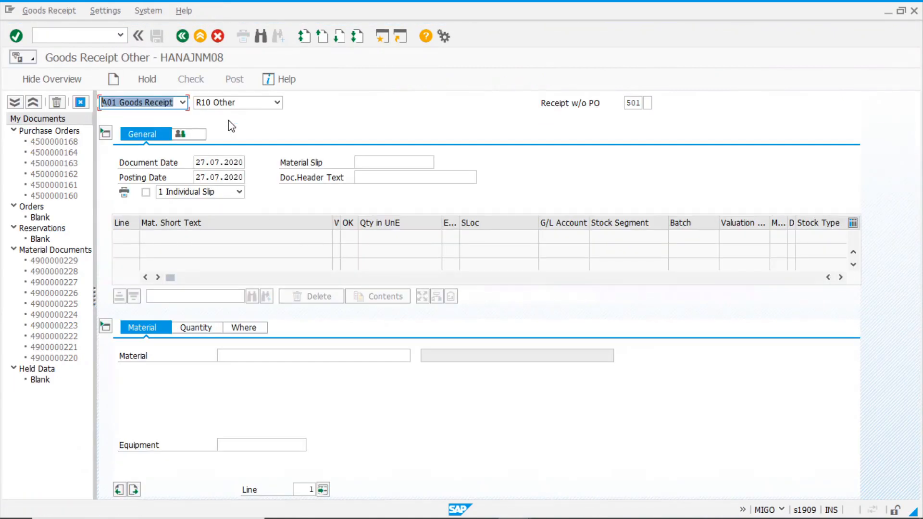
{"action": "left_click", "coordinate": [182, 103]}
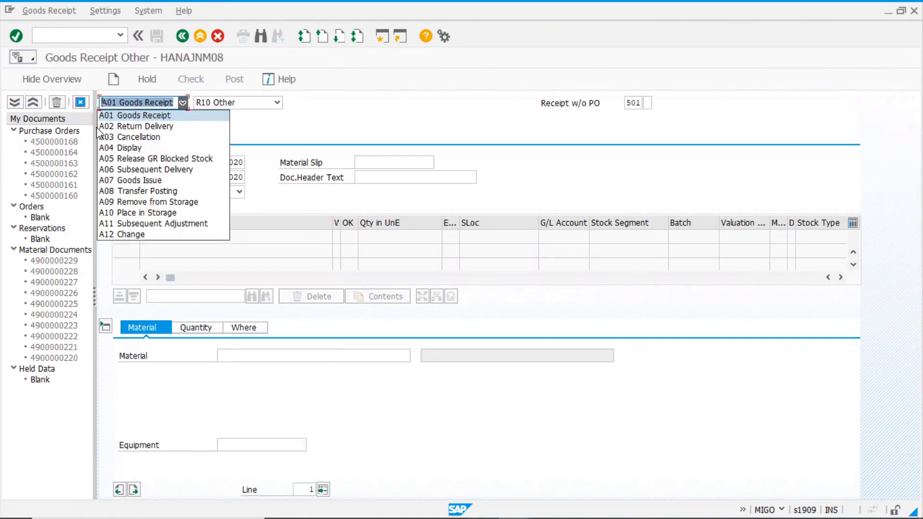
{"action": "left_click", "coordinate": [144, 180]}
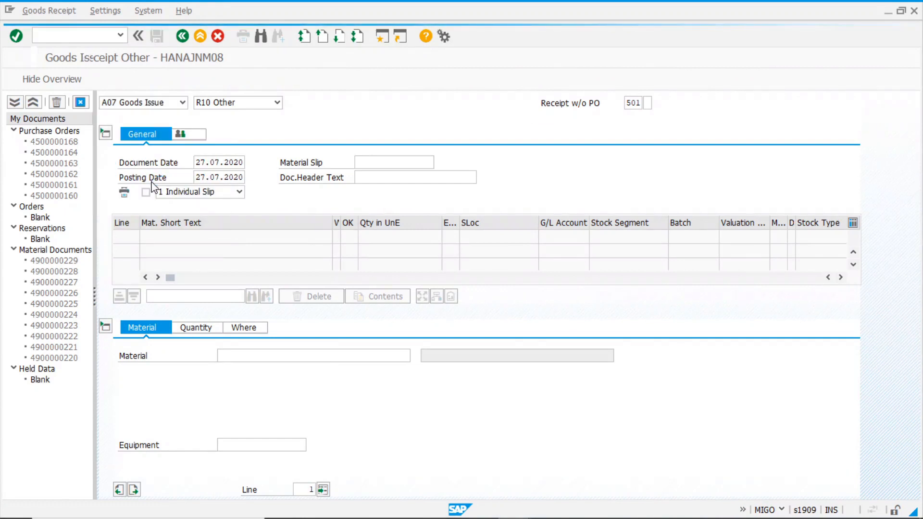
{"action": "left_click", "coordinate": [231, 356]}
{"action": "left_click", "coordinate": [232, 371]}
Enter quantity 10 with plant 1000, storage location 0001 and the goods recipient
{"action": "left_click", "coordinate": [207, 329]}
{"action": "type", "text": "10,000"}
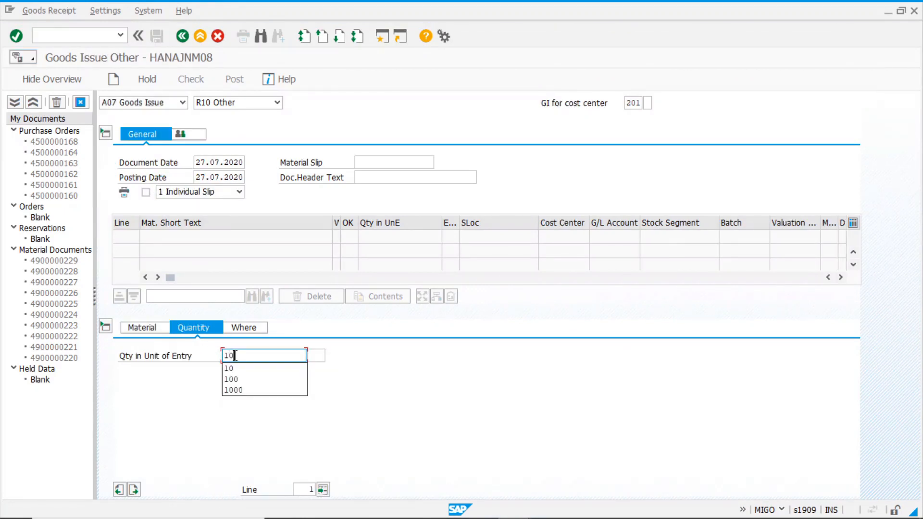
{"action": "key", "text": "Return"}
{"action": "left_click", "coordinate": [246, 330]}
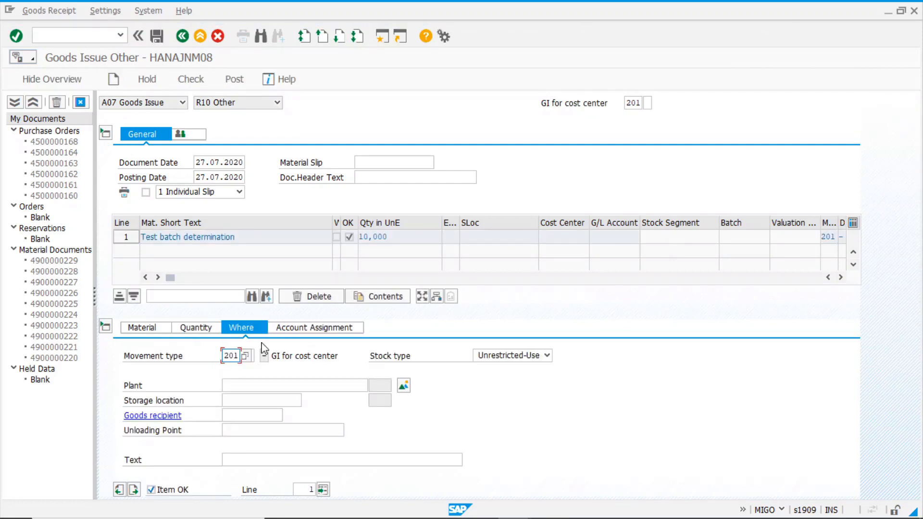
{"action": "left_click", "coordinate": [243, 388]}
{"action": "left_click", "coordinate": [244, 397]}
{"action": "left_click", "coordinate": [243, 399]}
{"action": "left_click", "coordinate": [243, 408]}
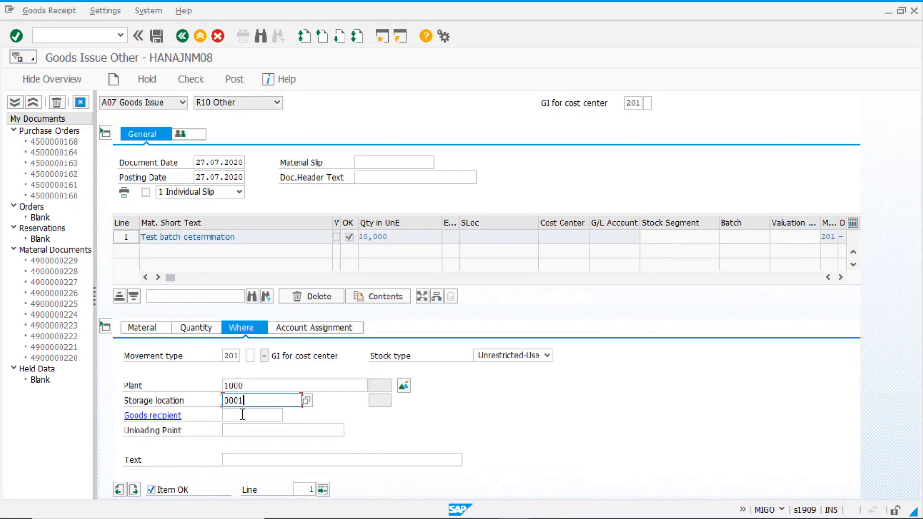
{"action": "left_click", "coordinate": [240, 418]}
{"action": "left_click", "coordinate": [250, 428]}
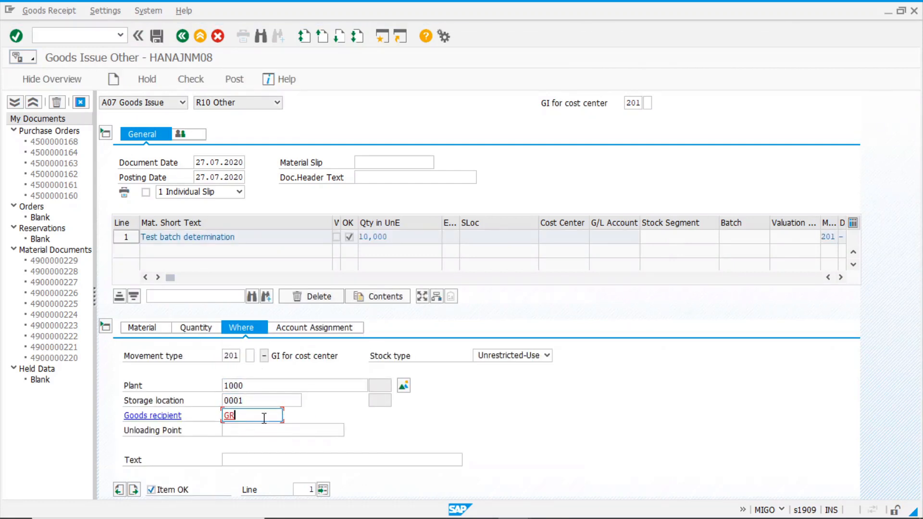
Assign cost center 1000, adopt the item and run batch determination
{"action": "left_click", "coordinate": [323, 330]}
{"action": "left_click", "coordinate": [202, 387]}
{"action": "left_click", "coordinate": [209, 404]}
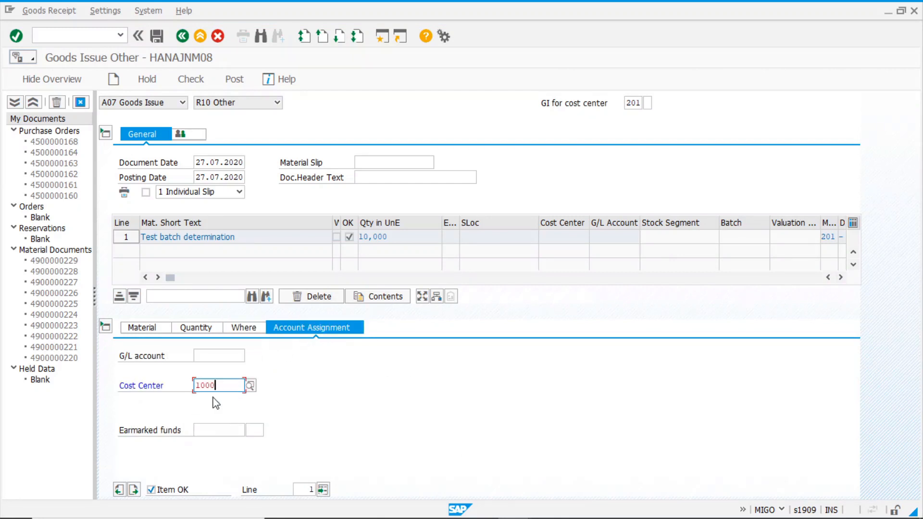
{"action": "key", "text": "Return"}
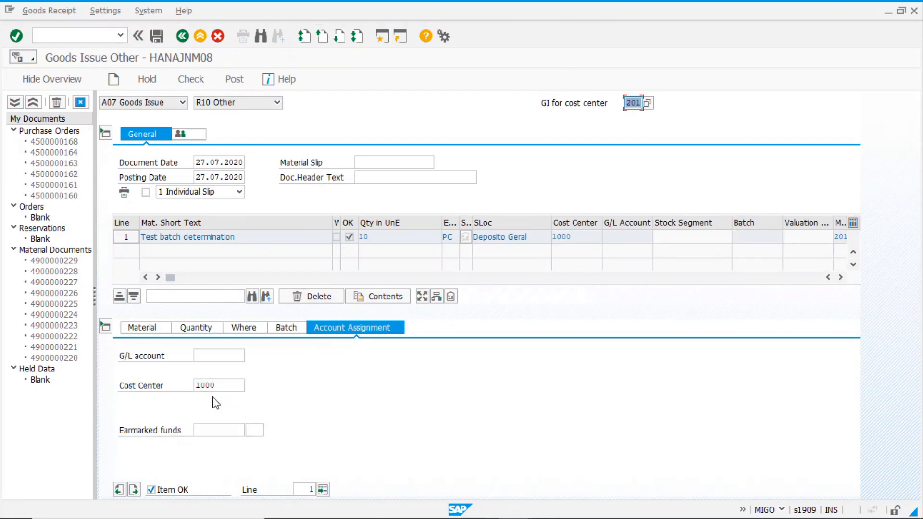
{"action": "left_click", "coordinate": [206, 326]}
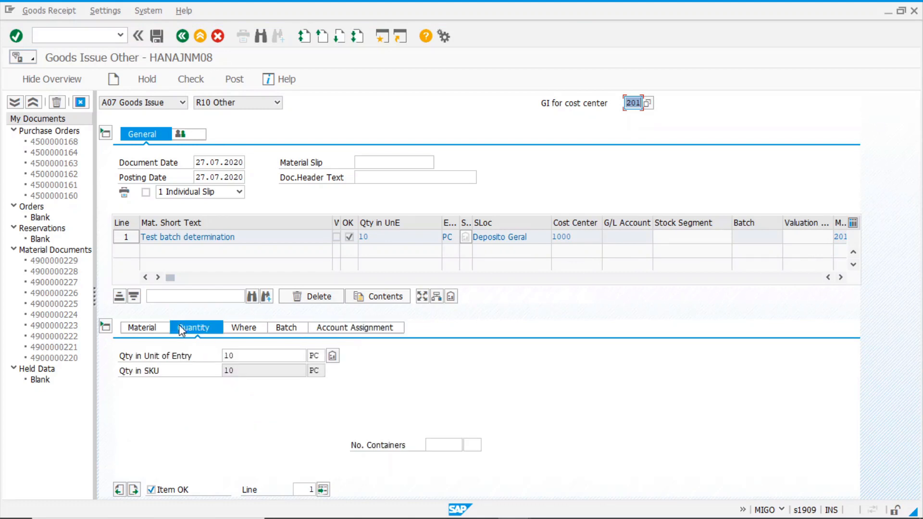
{"action": "left_click", "coordinate": [334, 357]}
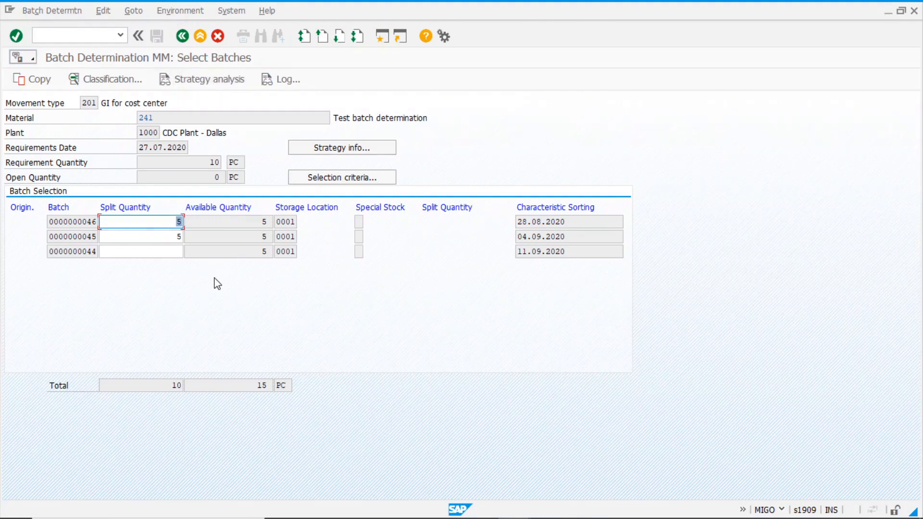
{"action": "left_click", "coordinate": [69, 223]}
{"action": "left_click", "coordinate": [169, 222]}
{"action": "left_click", "coordinate": [165, 236]}
{"action": "left_click", "coordinate": [76, 221]}
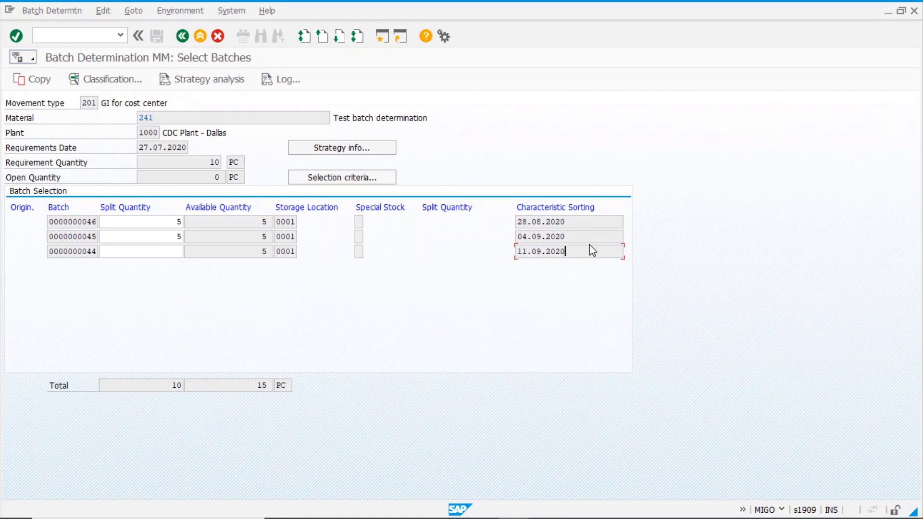
{"action": "key", "text": "alt+Tab"}
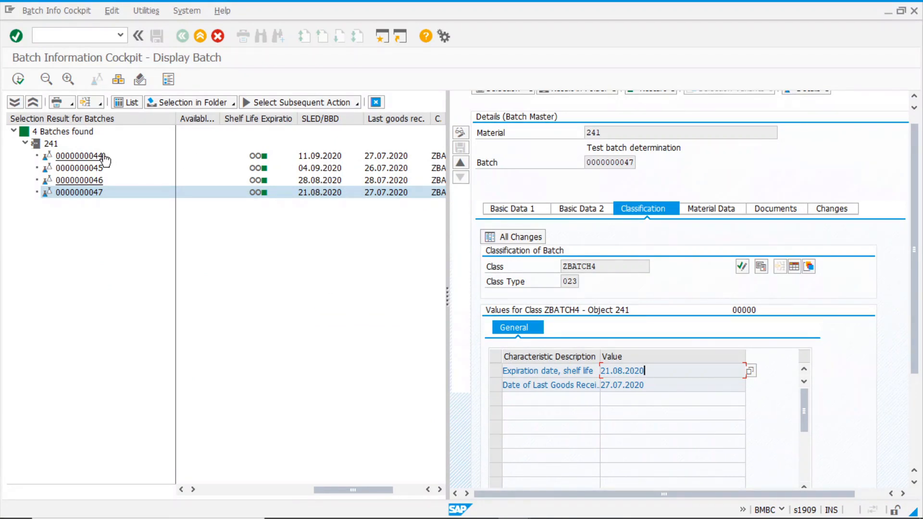
{"action": "key", "text": "alt+Tab"}
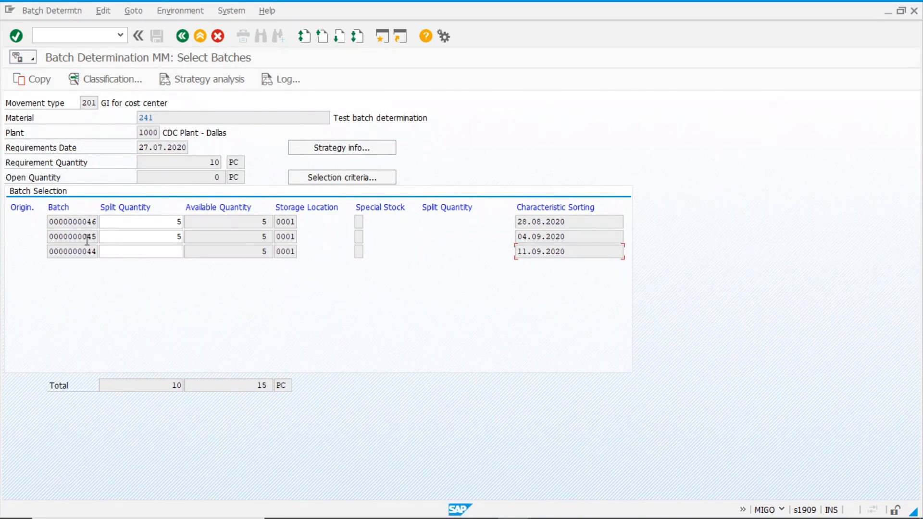
{"action": "key", "text": "alt+Tab"}
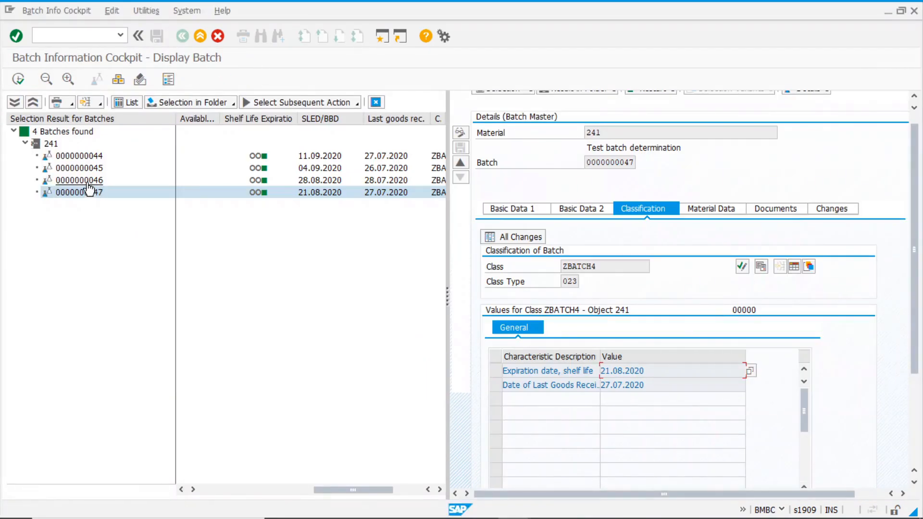
{"action": "left_click", "coordinate": [310, 181]}
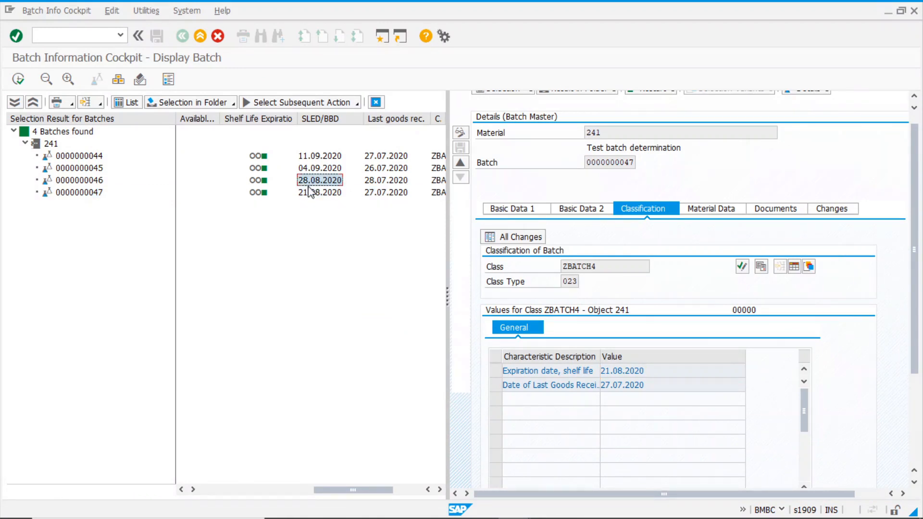
{"action": "key", "text": "alt+Tab"}
{"action": "left_click", "coordinate": [316, 253]}
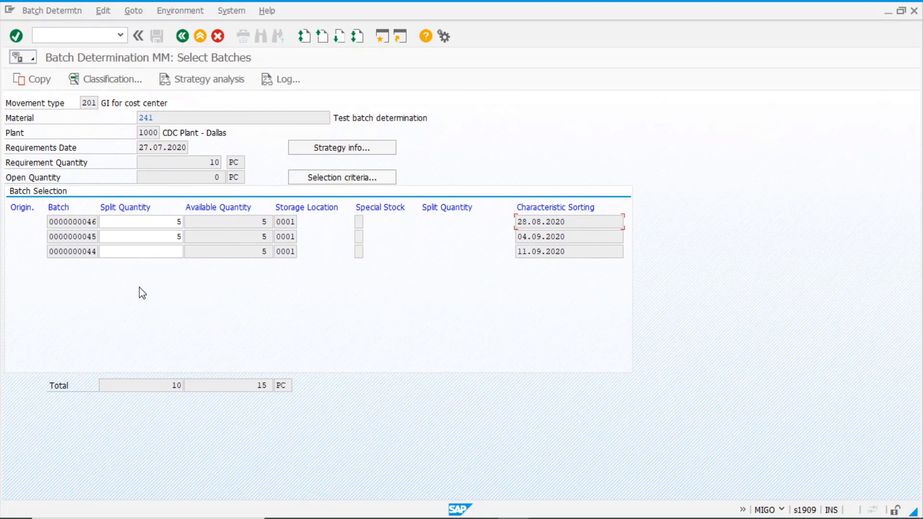
{"action": "key", "text": "alt+Tab"}
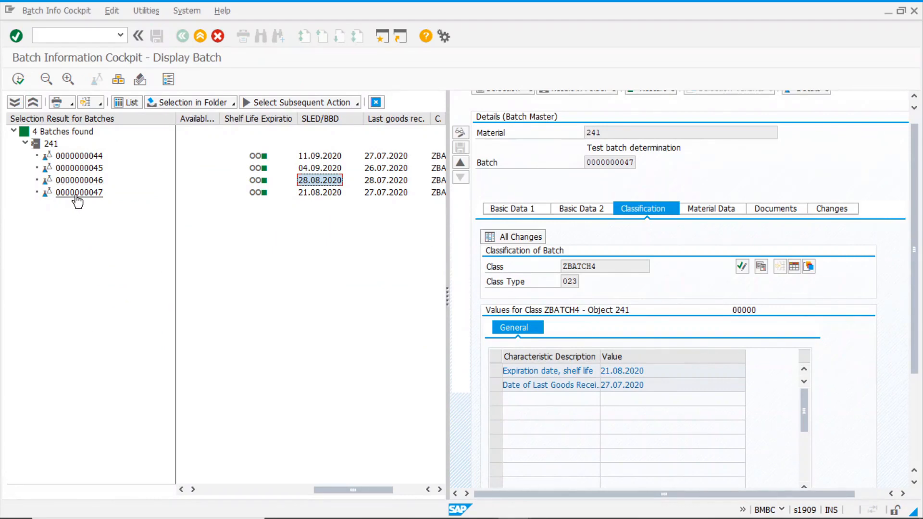
{"action": "key", "text": "alt+Tab"}
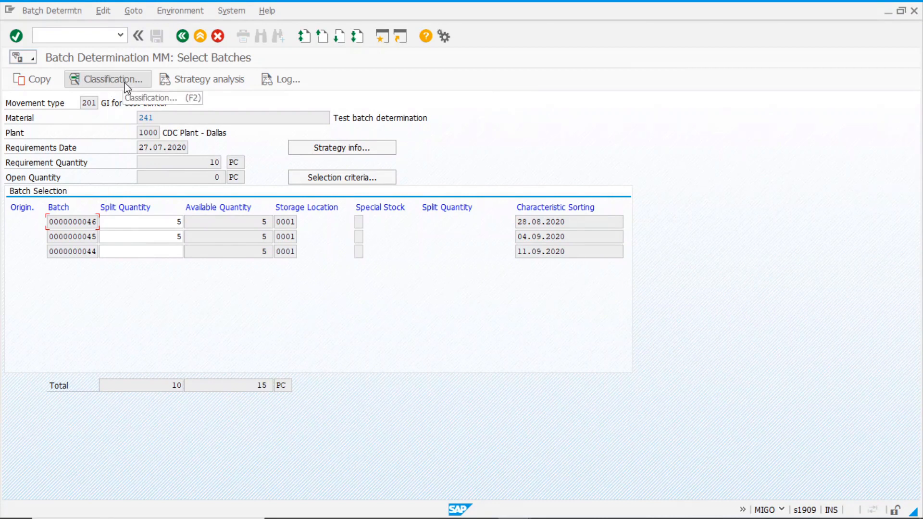
{"action": "left_click", "coordinate": [193, 83]}
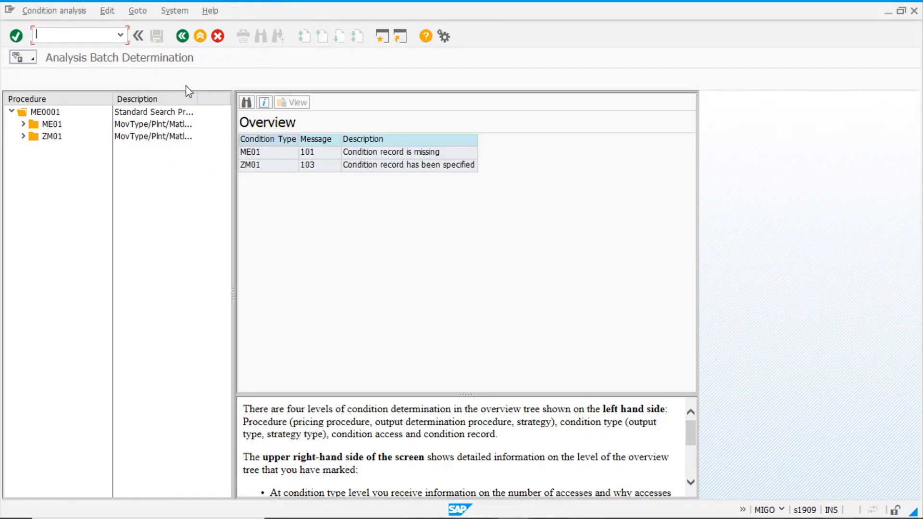
{"action": "left_click", "coordinate": [23, 137]}
{"action": "left_click", "coordinate": [35, 148]}
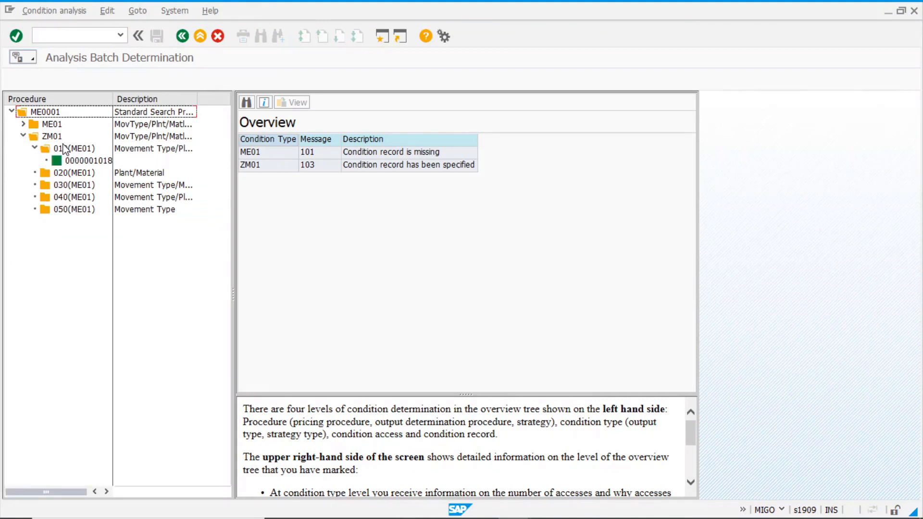
{"action": "left_click", "coordinate": [67, 149]}
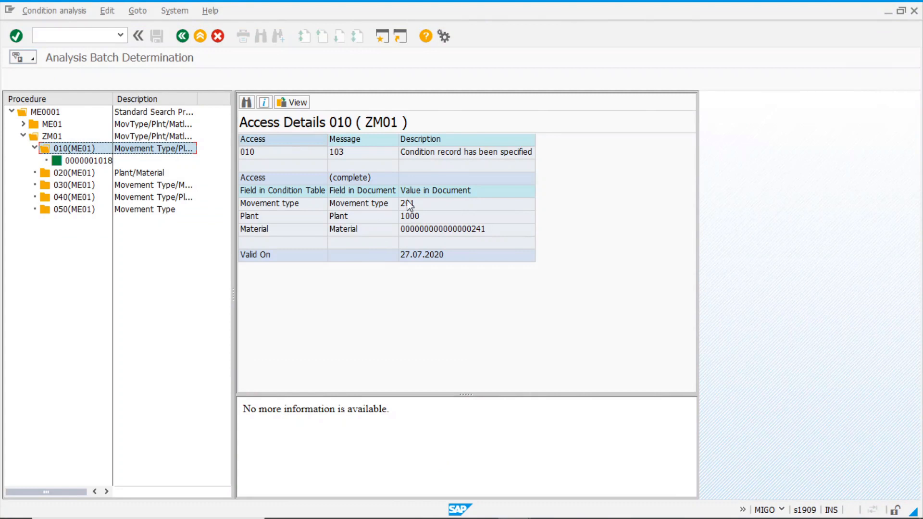
{"action": "left_click", "coordinate": [183, 43]}
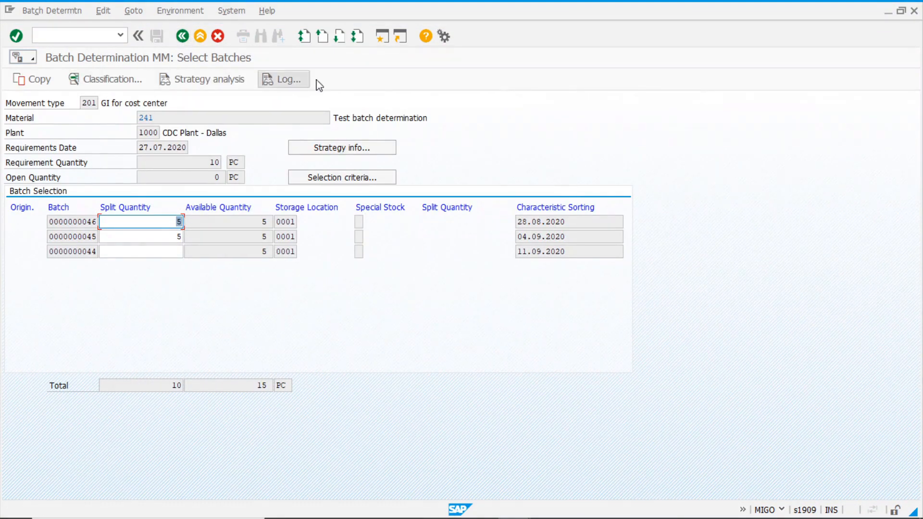
{"action": "left_click", "coordinate": [282, 79]}
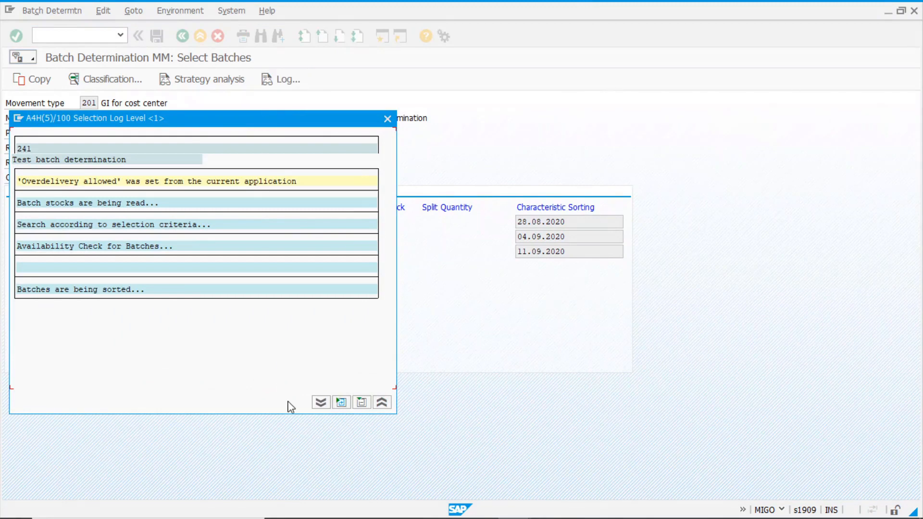
{"action": "left_click", "coordinate": [321, 402]}
{"action": "left_click_drag", "start_coordinate": [308, 124], "coordinate": [520, 23]}
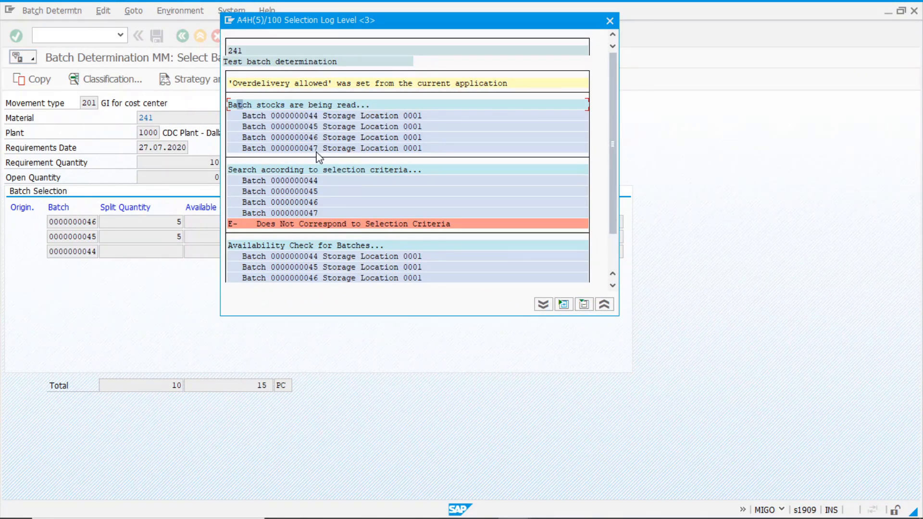
{"action": "left_click", "coordinate": [362, 169]}
{"action": "left_click", "coordinate": [313, 212]}
{"action": "key", "text": "Down"}
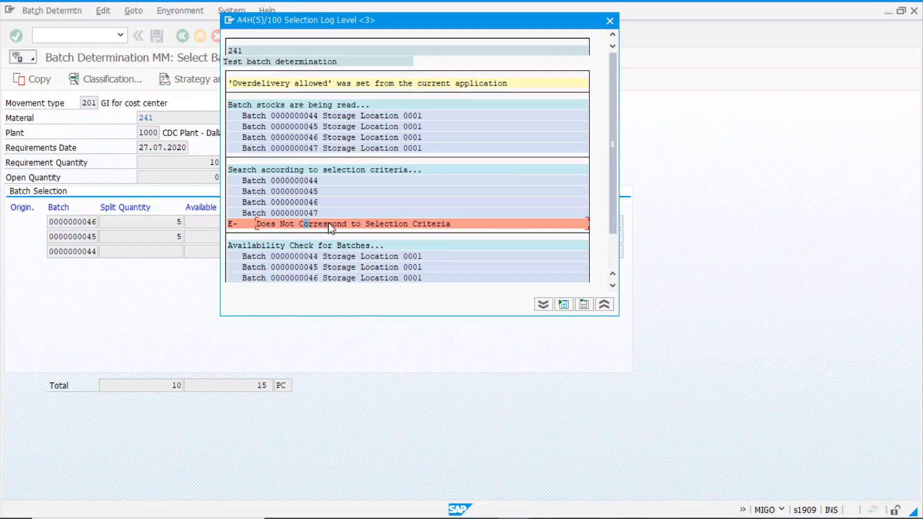
{"action": "left_click_drag", "start_coordinate": [615, 213], "coordinate": [615, 242]}
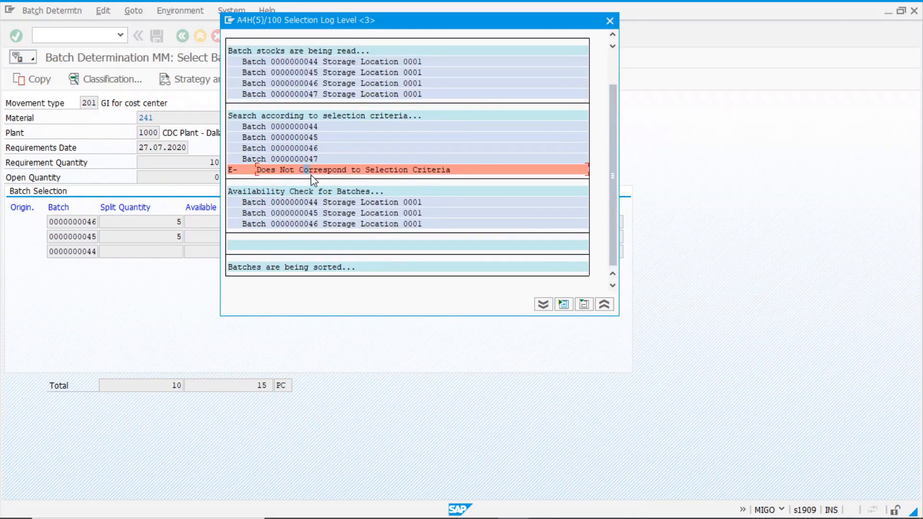
{"action": "left_click", "coordinate": [609, 21]}
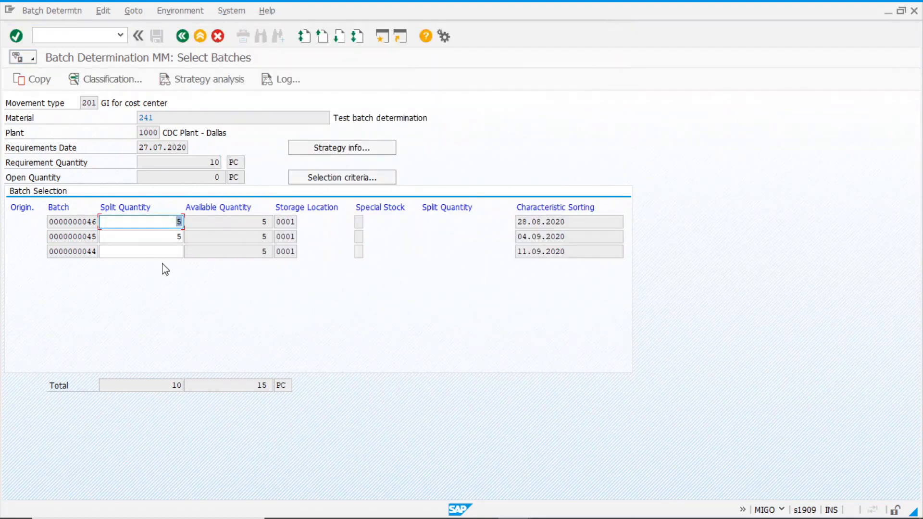
Review the strategy info showing LOBM_VFDAT expiration date as the sort characteristic
{"action": "left_click", "coordinate": [353, 151]}
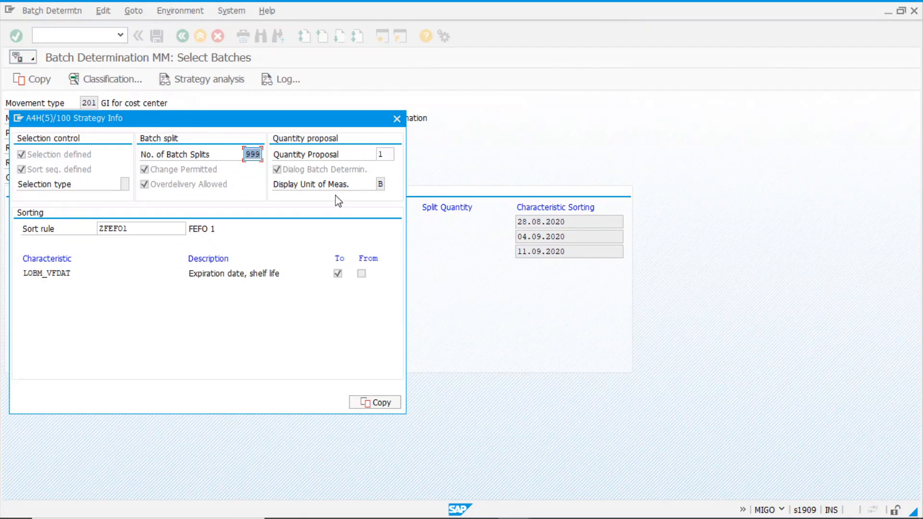
{"action": "left_click", "coordinate": [204, 274]}
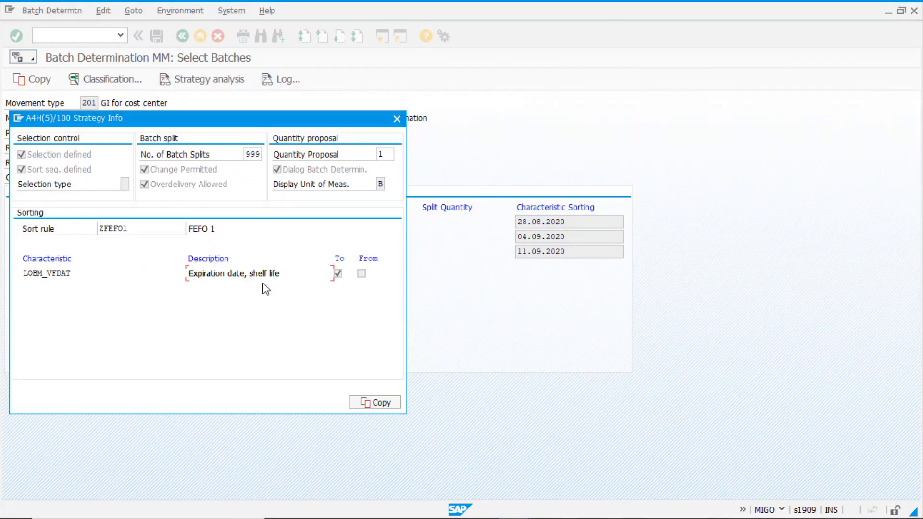
{"action": "left_click", "coordinate": [62, 274]}
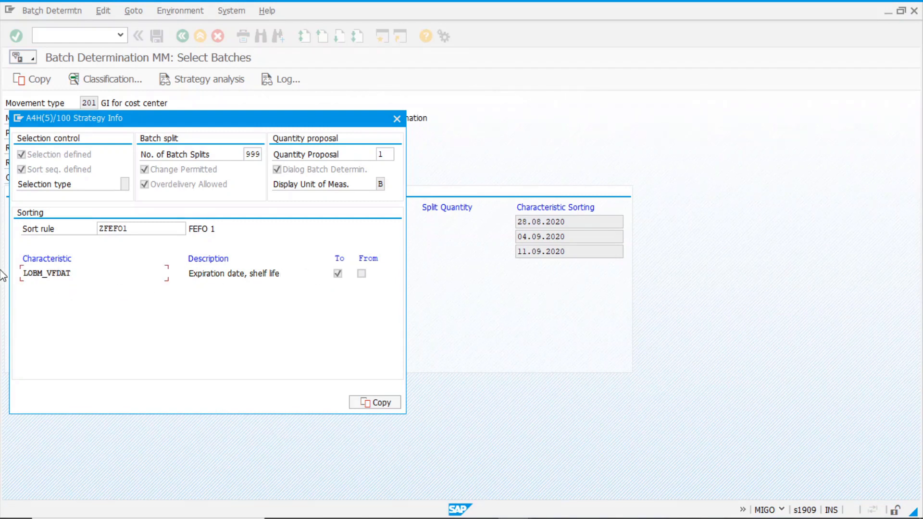
Review the origin strategy's selection criteria, remaining shelf life of at least 30 d, and close them
{"action": "left_click", "coordinate": [397, 119]}
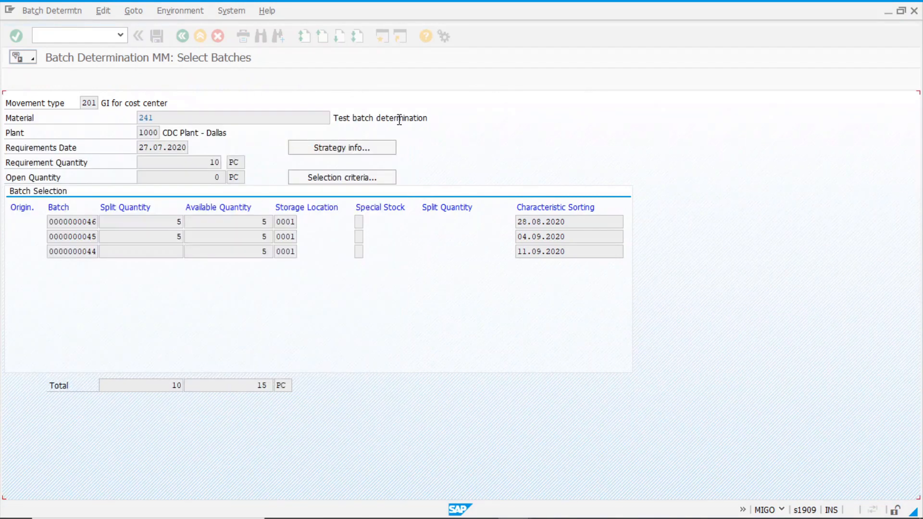
{"action": "left_click", "coordinate": [363, 181]}
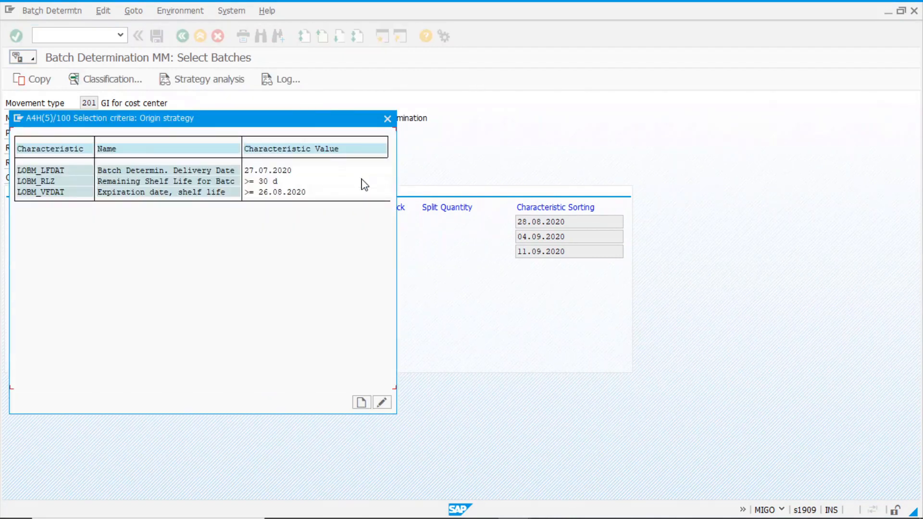
{"action": "left_click_drag", "start_coordinate": [306, 124], "coordinate": [680, 118]}
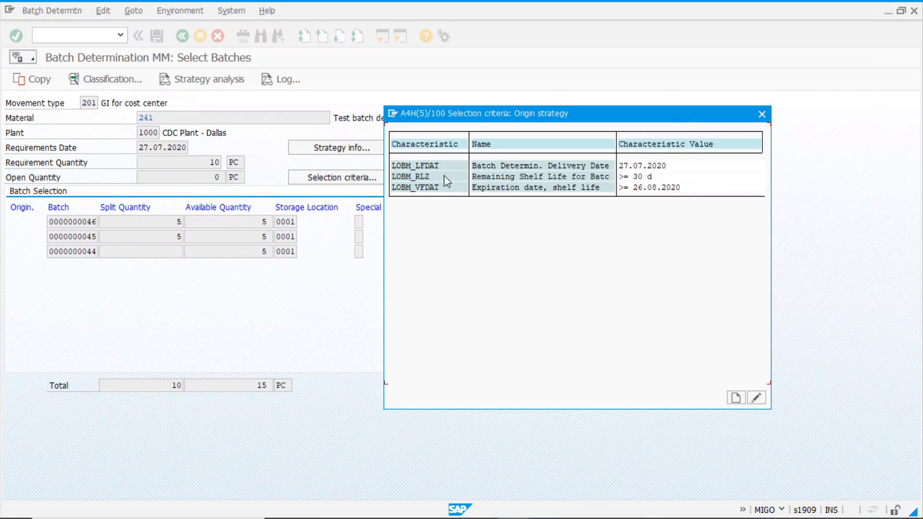
{"action": "left_click", "coordinate": [630, 177]}
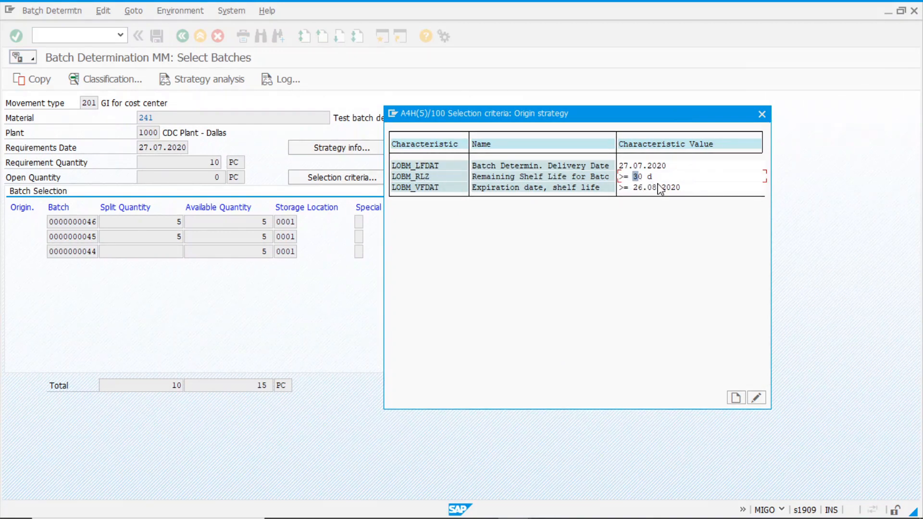
{"action": "left_click", "coordinate": [762, 114]}
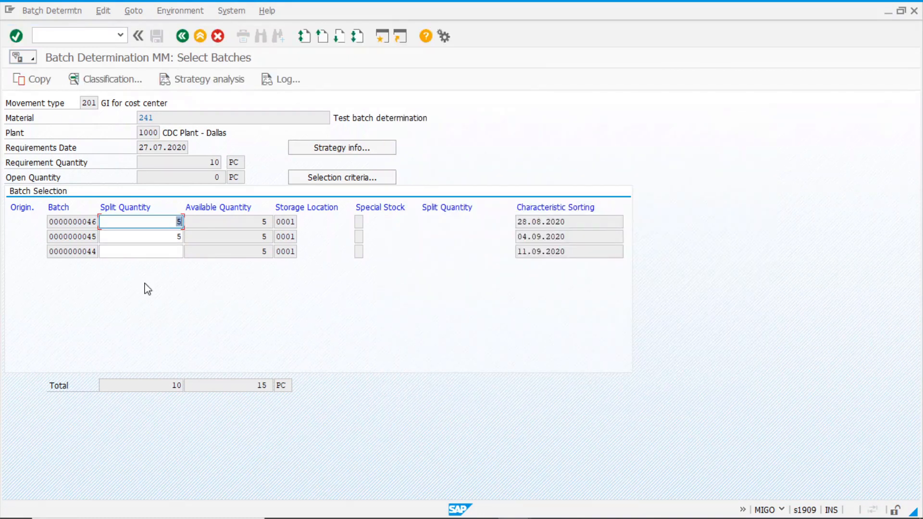
Leave batch determination without copying the batches and switch to the Easy Access session
{"action": "left_click", "coordinate": [67, 222]}
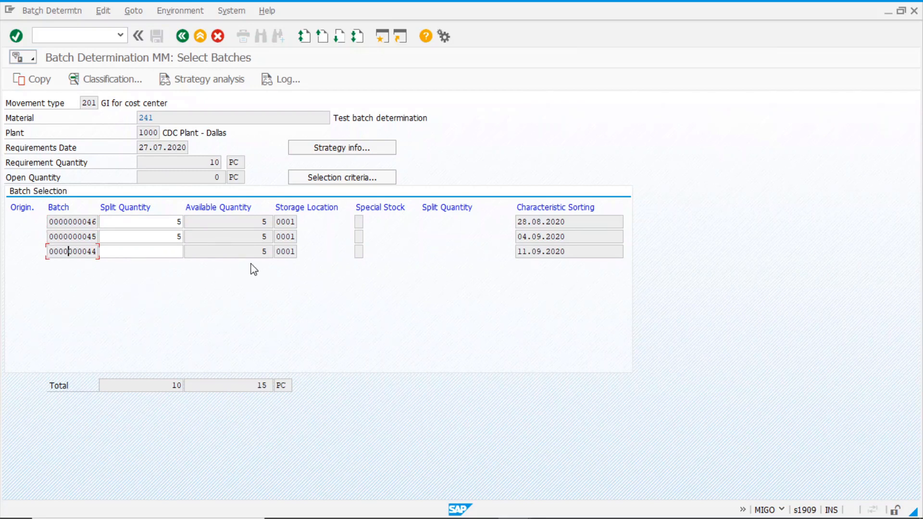
{"action": "left_click", "coordinate": [183, 36]}
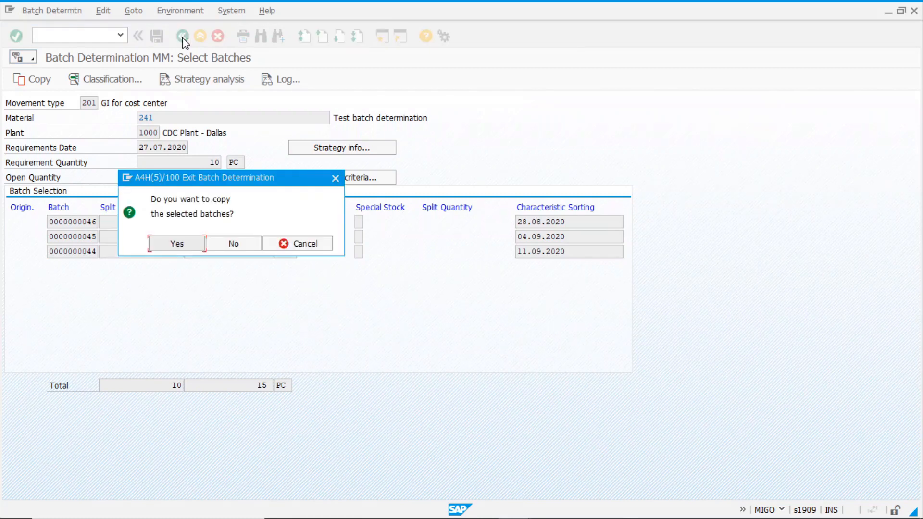
{"action": "left_click", "coordinate": [241, 245]}
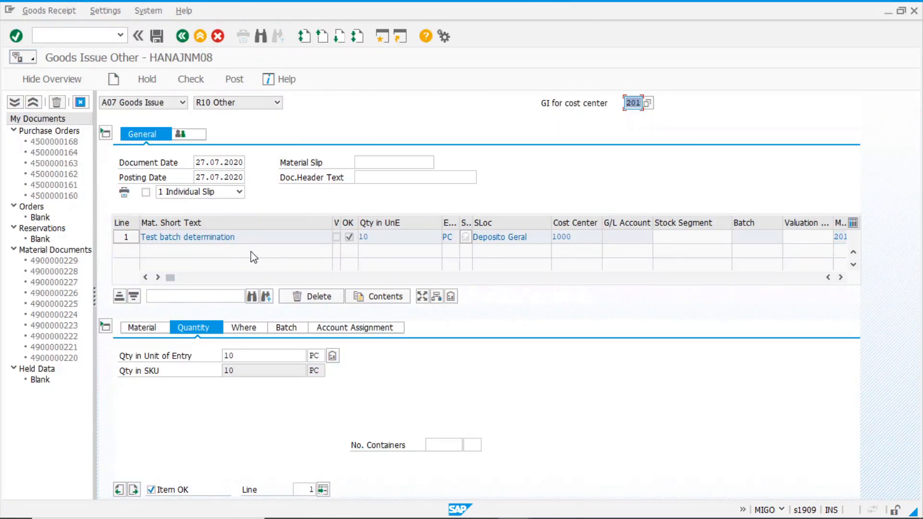
{"action": "key", "text": "alt+Tab"}
{"action": "key", "text": "alt+Tab"}
{"action": "key", "text": "alt+Tab"}
{"action": "key", "text": "alt+Tab"}
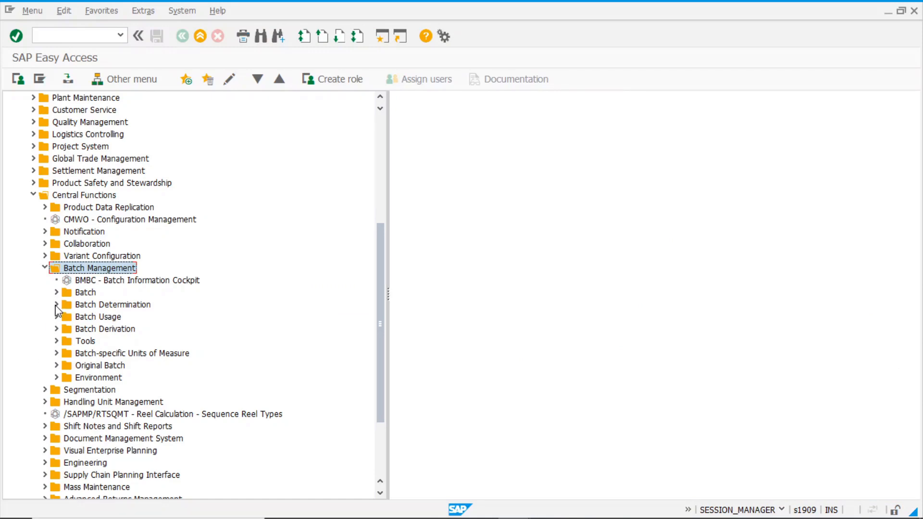
In CU71, change sort sequence ZFEFO1 to sort LOBM_VFDAT descending, save, and return to MIGO
{"action": "left_click", "coordinate": [56, 305]}
{"action": "left_click", "coordinate": [68, 329]}
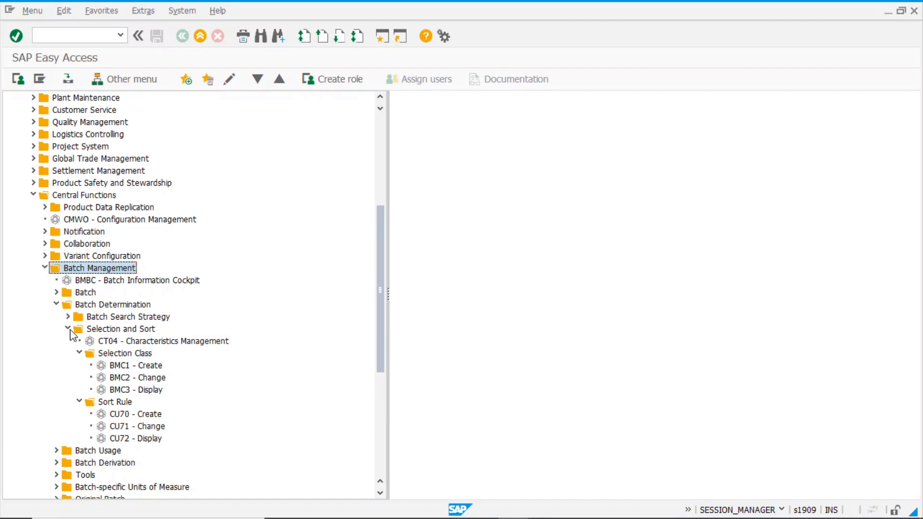
{"action": "left_click", "coordinate": [149, 428]}
{"action": "double_click", "coordinate": [149, 430]}
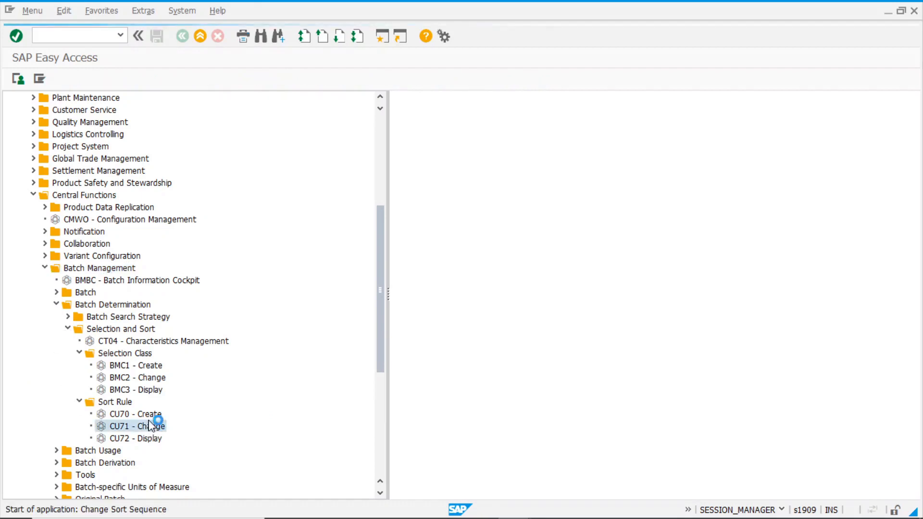
{"action": "key", "text": "Return"}
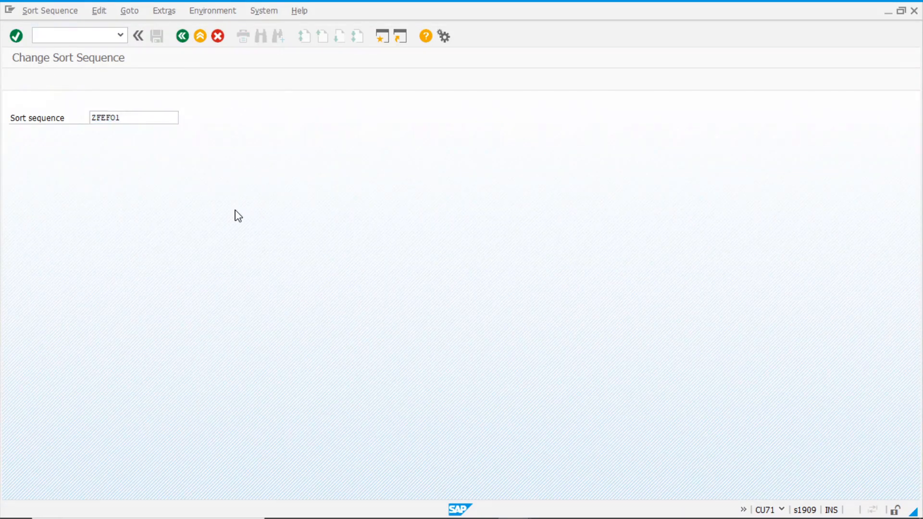
{"action": "left_click", "coordinate": [57, 78]}
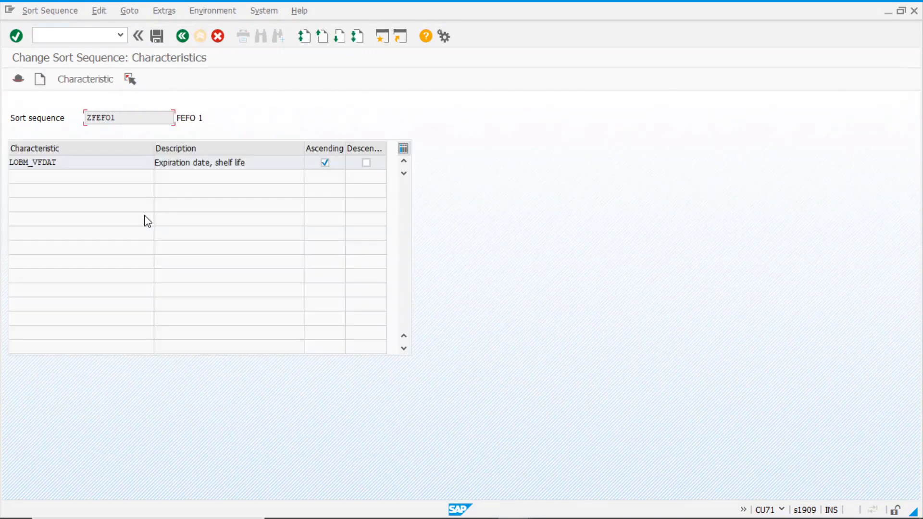
{"action": "left_click", "coordinate": [366, 163]}
{"action": "left_click", "coordinate": [325, 163]}
{"action": "left_click", "coordinate": [367, 163]}
{"action": "left_click", "coordinate": [163, 41]}
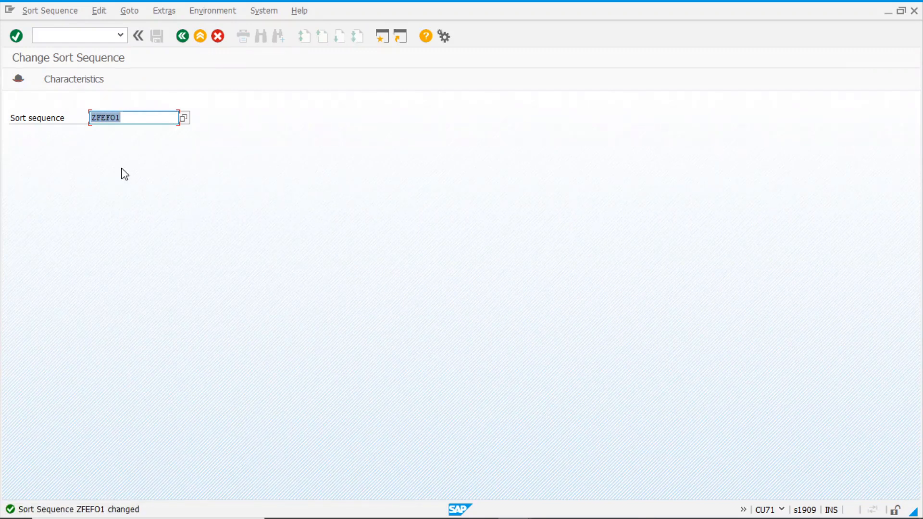
{"action": "key", "text": "alt+Tab"}
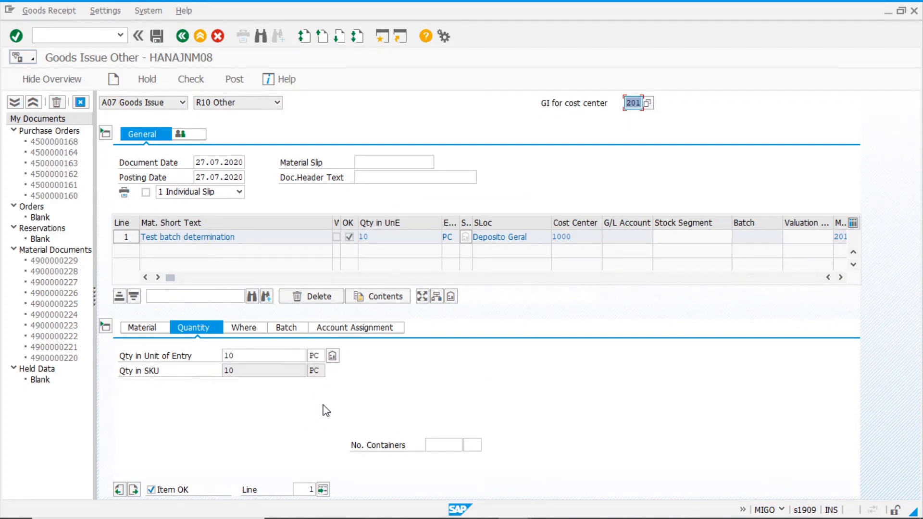
Rerun batch determination and confirm the proposal now leads with the 11.09.2020 batch
{"action": "left_click", "coordinate": [332, 356]}
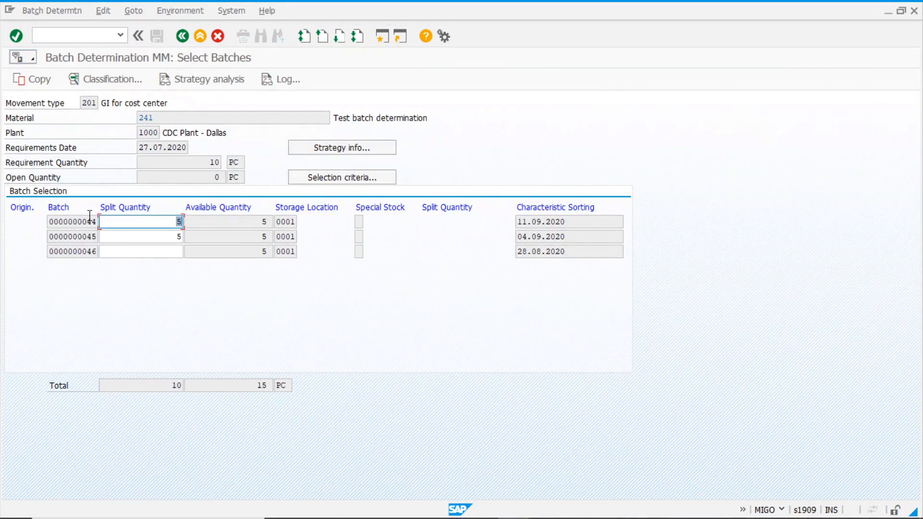
{"action": "left_click", "coordinate": [72, 252]}
{"action": "left_click_drag", "start_coordinate": [582, 222], "coordinate": [445, 229]}
{"action": "left_click", "coordinate": [569, 224]}
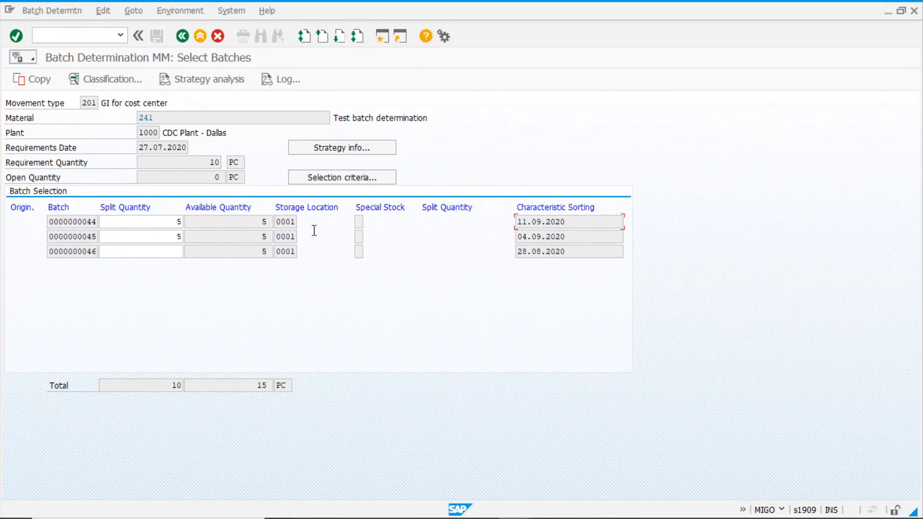
Check the selection criteria and expiration date sort setting, then exit without copying the batches
{"action": "left_click", "coordinate": [333, 179]}
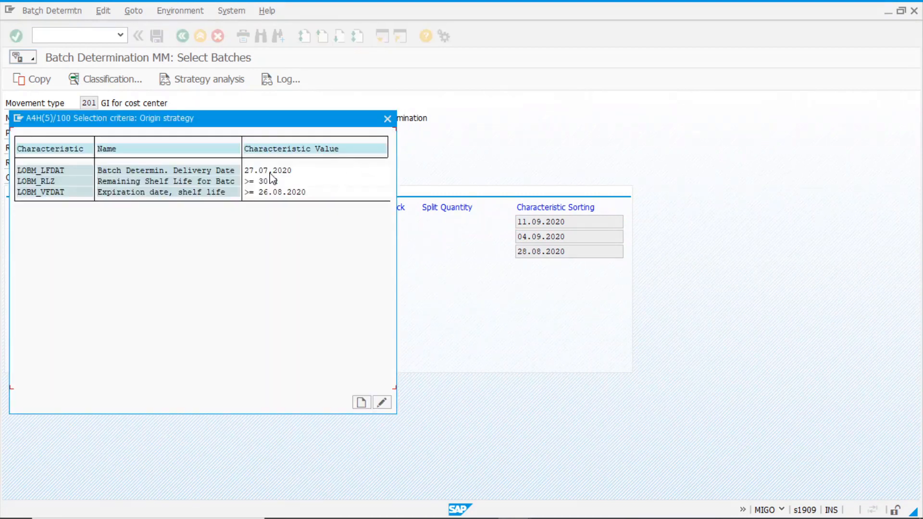
{"action": "left_click", "coordinate": [388, 119]}
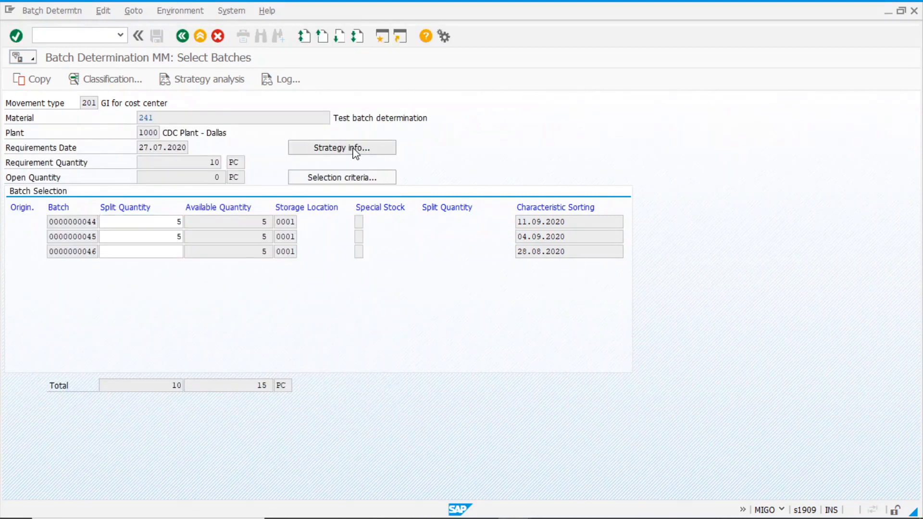
{"action": "left_click", "coordinate": [356, 152]}
{"action": "left_click", "coordinate": [362, 273]}
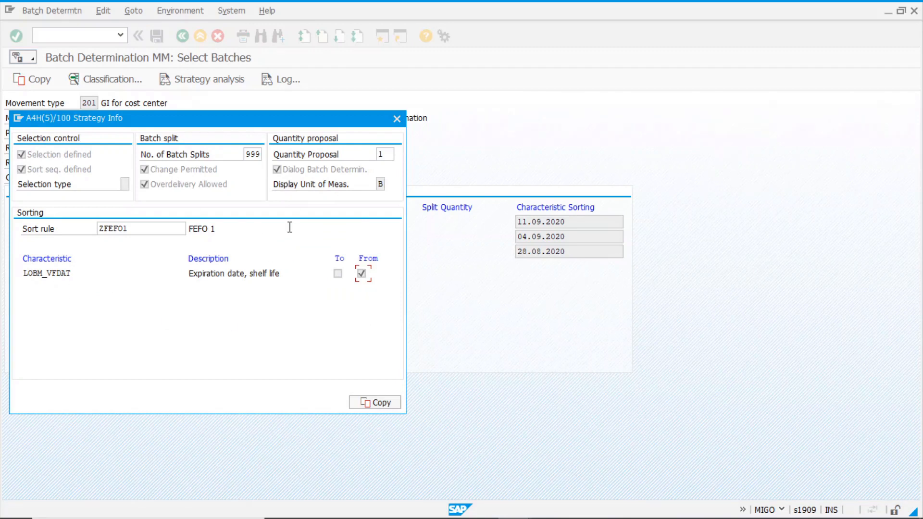
{"action": "left_click", "coordinate": [397, 119]}
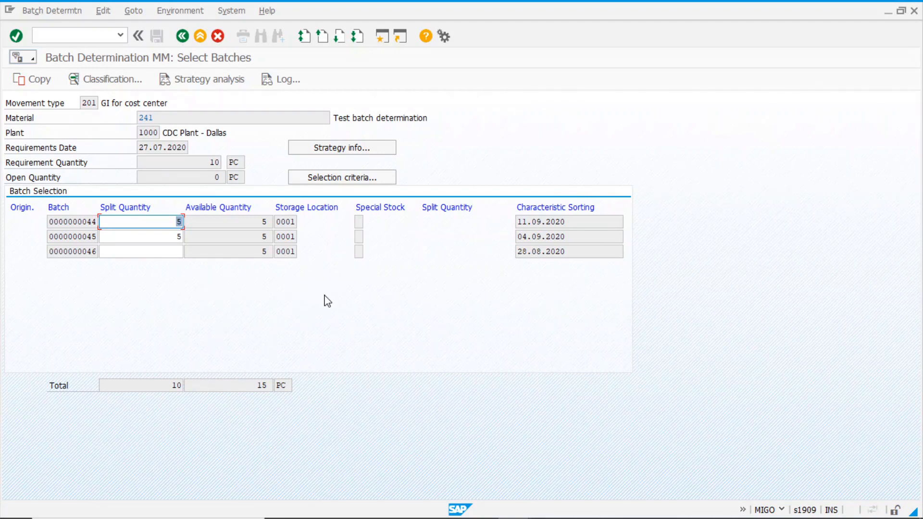
{"action": "left_click", "coordinate": [182, 37]}
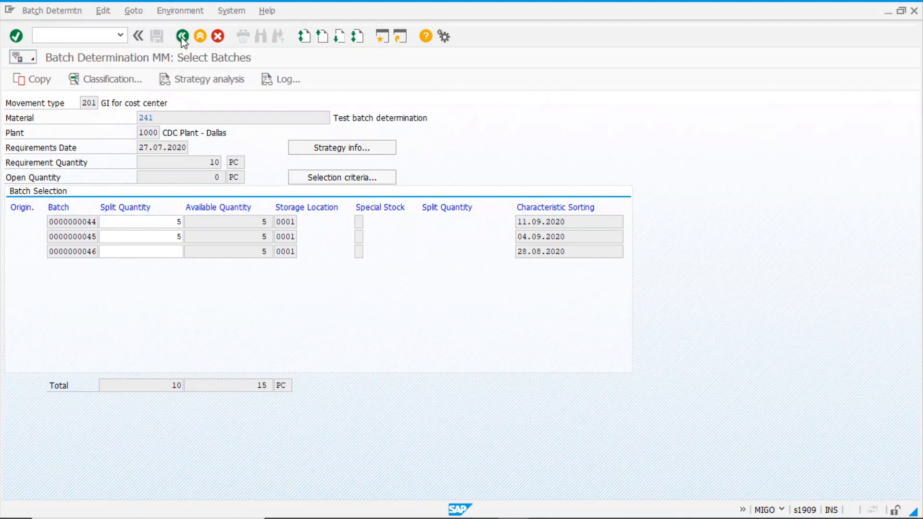
{"action": "left_click", "coordinate": [241, 243]}
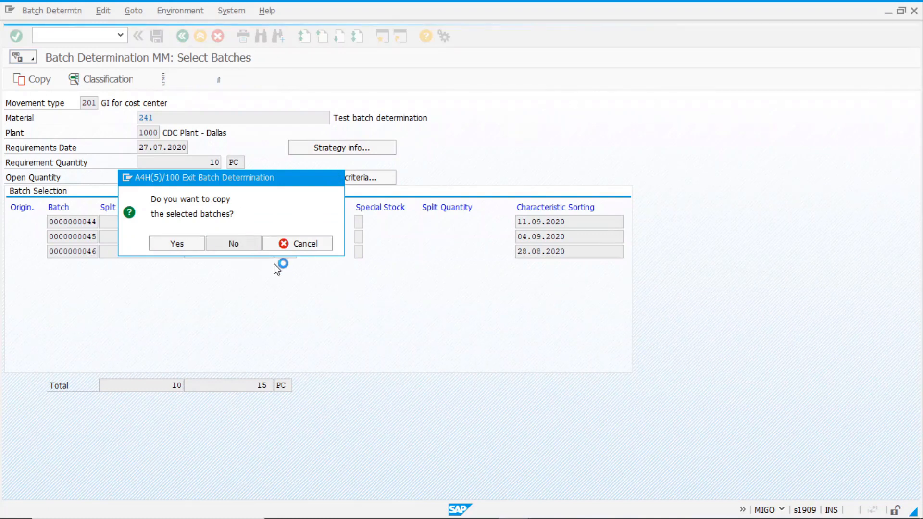
Confirm the ZM01 record for movement 201, material 241 uses sort rule ZFEFO1
{"action": "key", "text": "alt+Tab"}
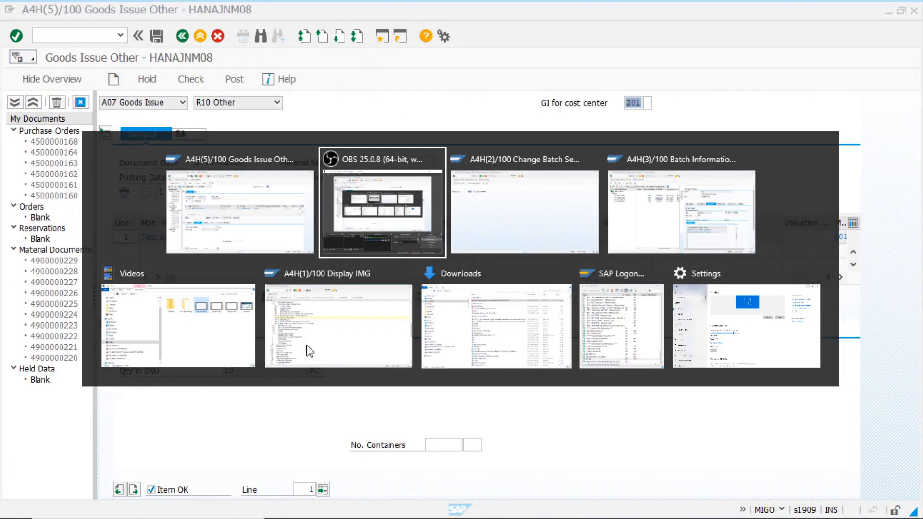
{"action": "key", "text": "alt+Tab"}
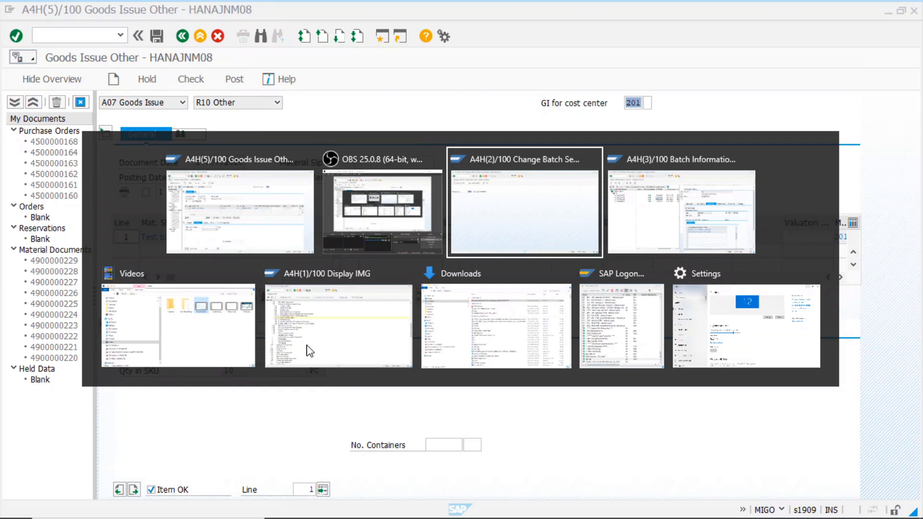
{"action": "left_click", "coordinate": [16, 36]}
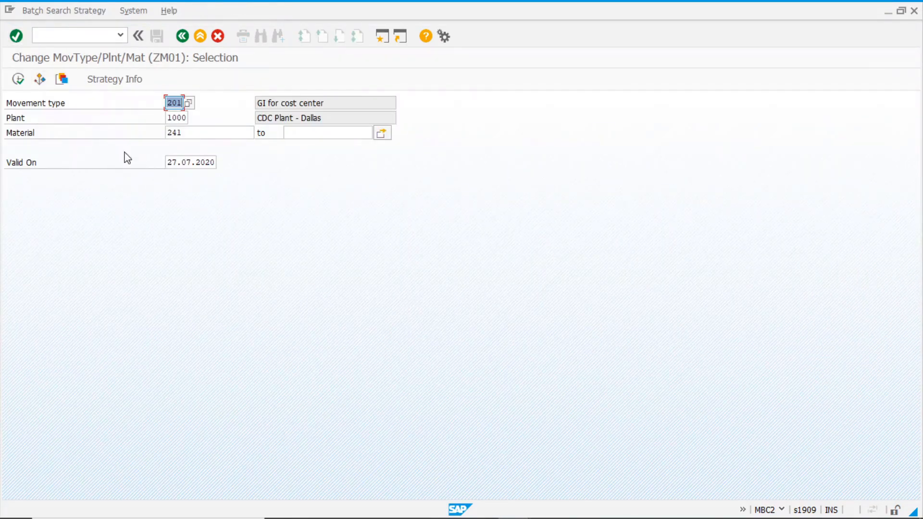
{"action": "left_click", "coordinate": [17, 79]}
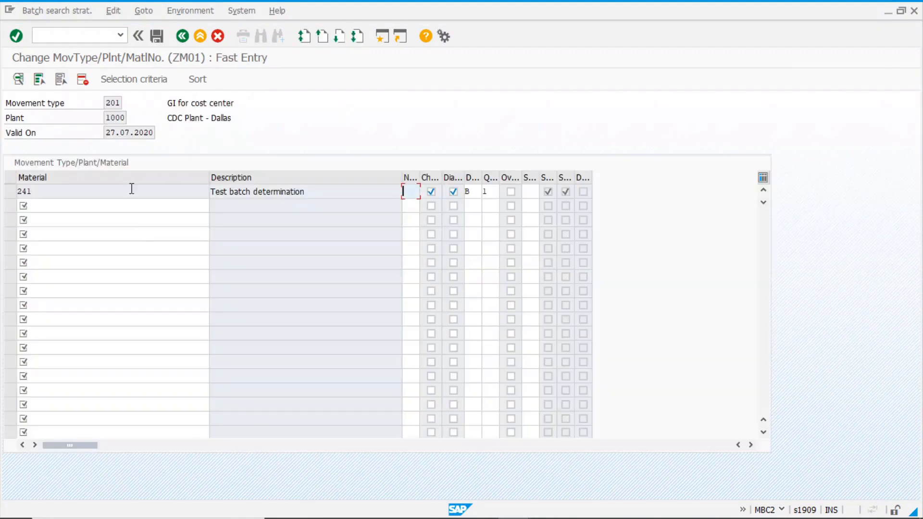
{"action": "left_click", "coordinate": [201, 81]}
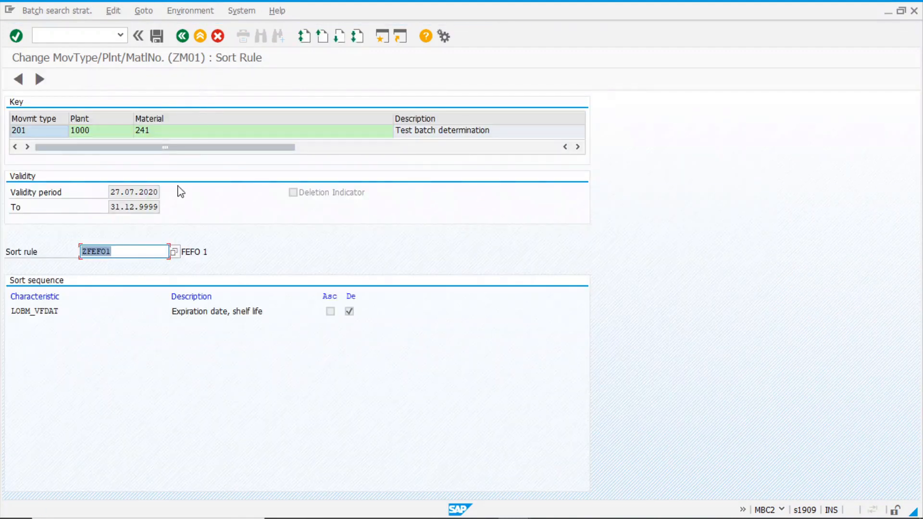
Exit the batch search strategy transaction and scroll Easy Access to Batch Determination > Sort Rule
{"action": "left_click", "coordinate": [182, 36]}
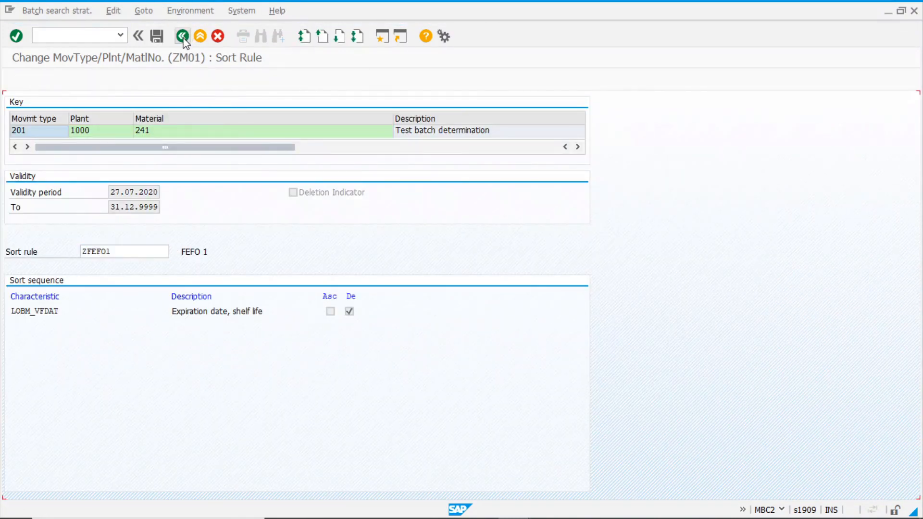
{"action": "left_click", "coordinate": [183, 36]}
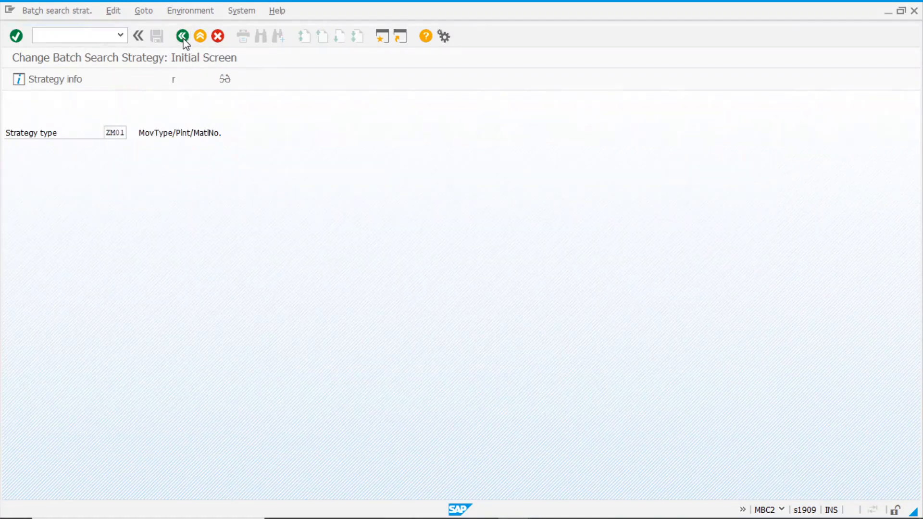
{"action": "left_click", "coordinate": [182, 36]}
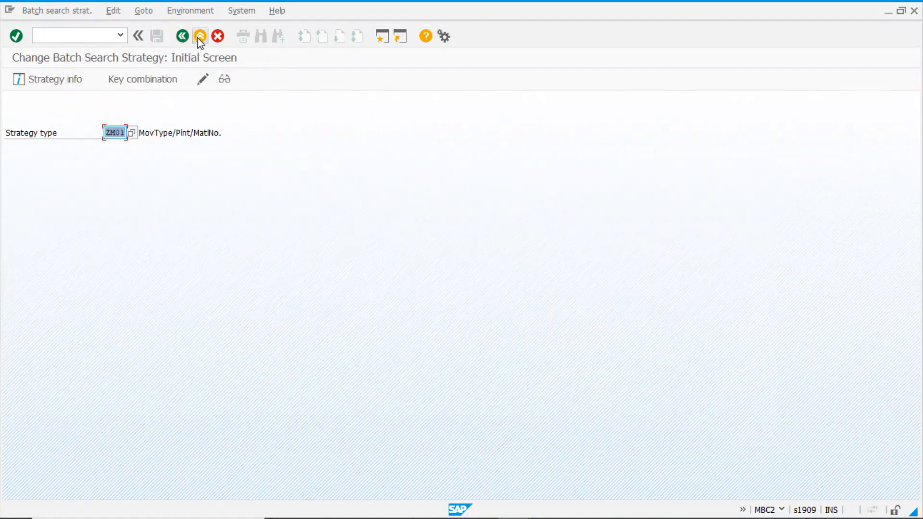
{"action": "left_click", "coordinate": [200, 36]}
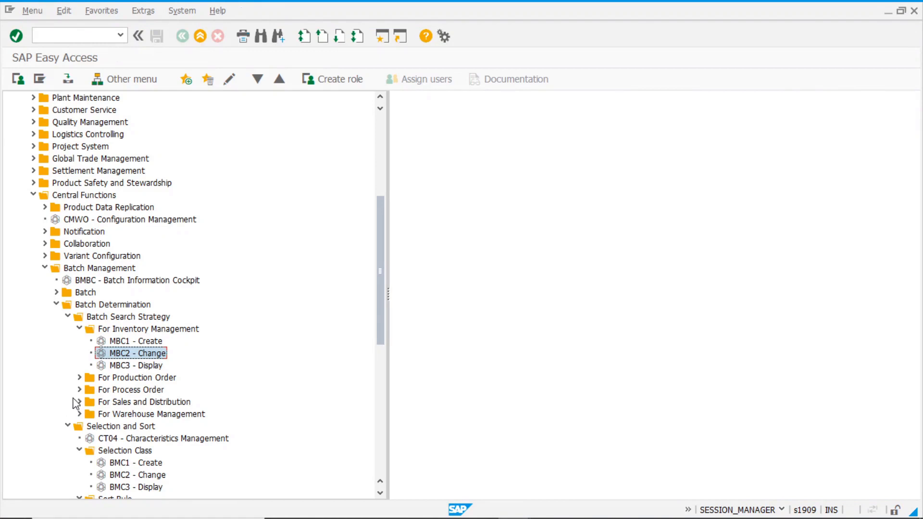
{"action": "scroll", "coordinate": [65, 356], "scroll_direction": "down", "scroll_amount": 4}
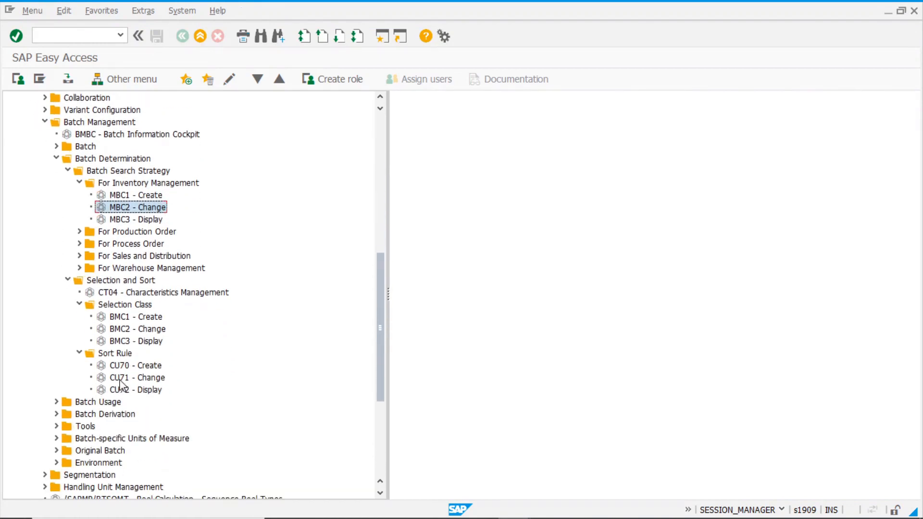
Reset ZFEFO1's LOBM_VFDAT sort to ascending in CU71, save, and return to the goods issue
{"action": "double_click", "coordinate": [145, 378]}
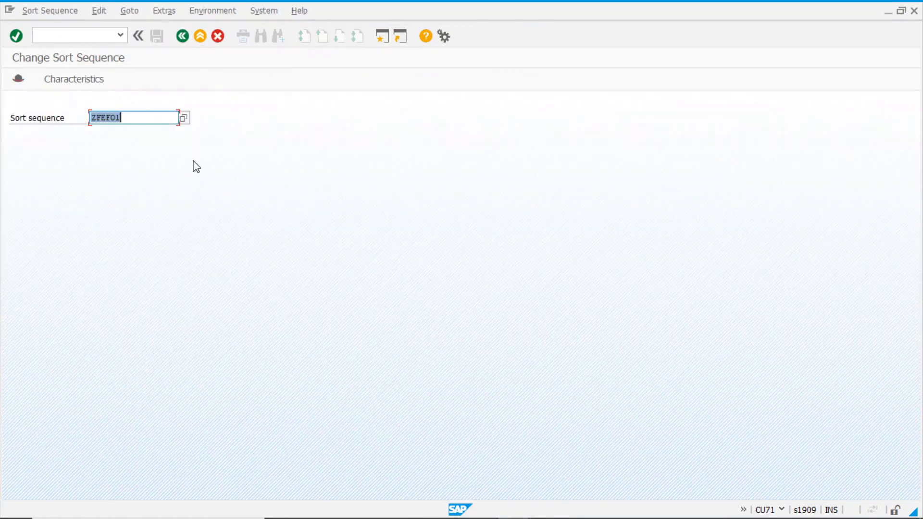
{"action": "key", "text": "Return"}
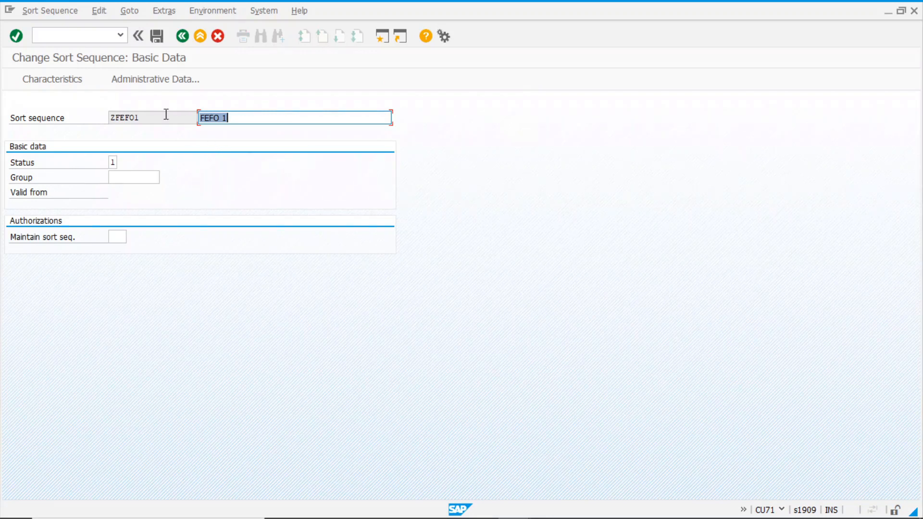
{"action": "left_click", "coordinate": [75, 82]}
{"action": "left_click", "coordinate": [325, 163]}
{"action": "left_click", "coordinate": [366, 162]}
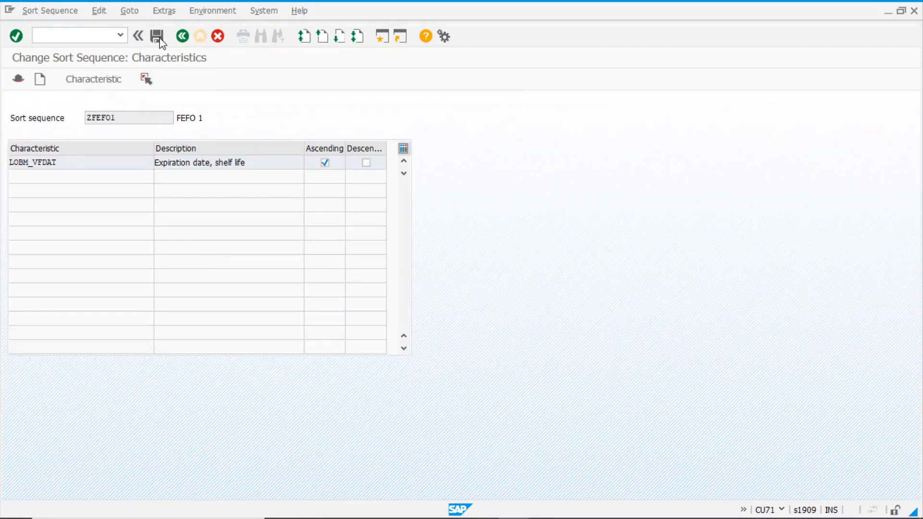
{"action": "left_click", "coordinate": [158, 37]}
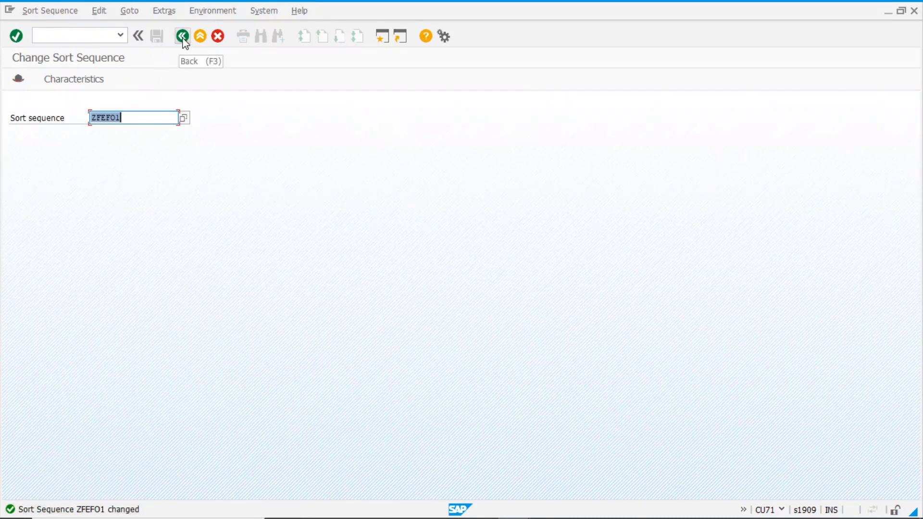
{"action": "left_click", "coordinate": [183, 37]}
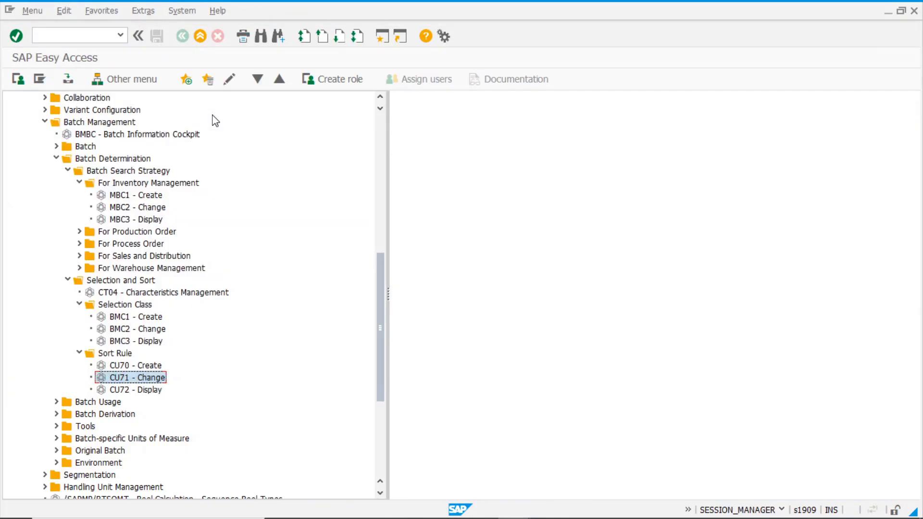
{"action": "key", "text": "alt+Tab"}
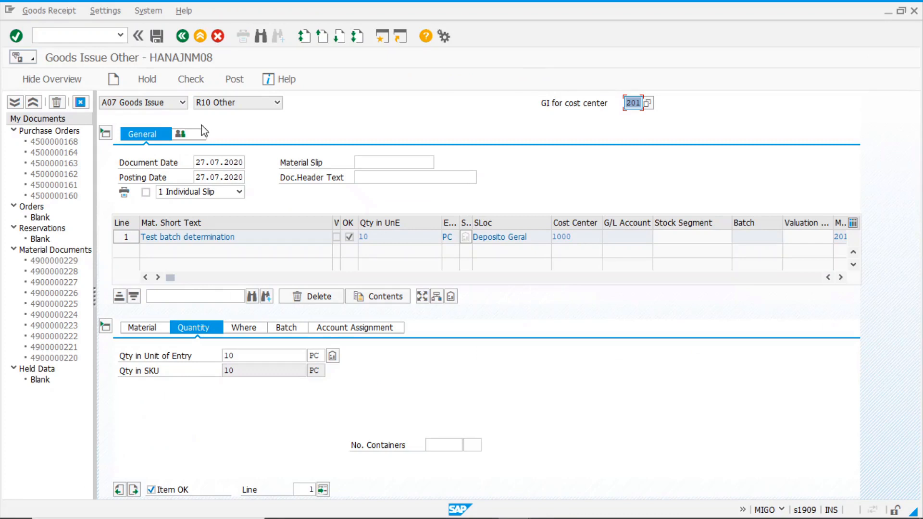
{"action": "left_click", "coordinate": [333, 356]}
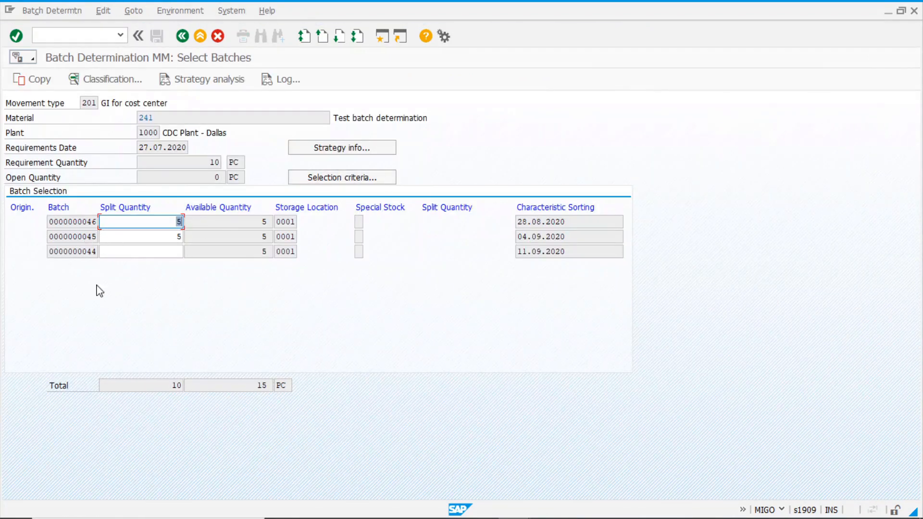
{"action": "left_click", "coordinate": [580, 222]}
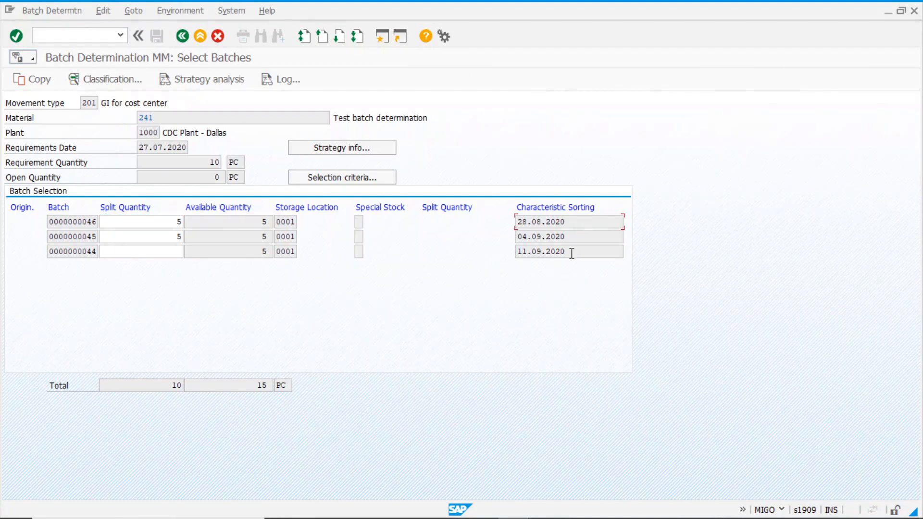
{"action": "left_click_drag", "start_coordinate": [76, 223], "coordinate": [125, 218]}
{"action": "left_click", "coordinate": [155, 219]}
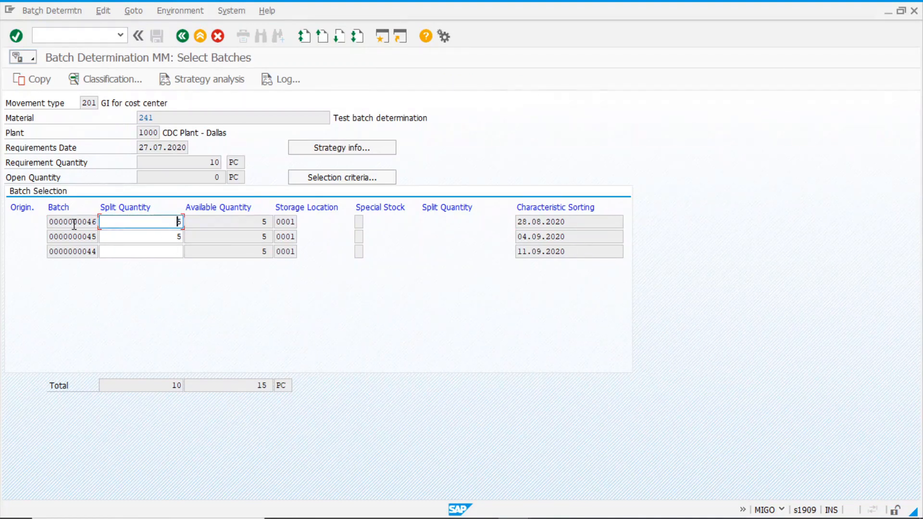
{"action": "left_click", "coordinate": [577, 222]}
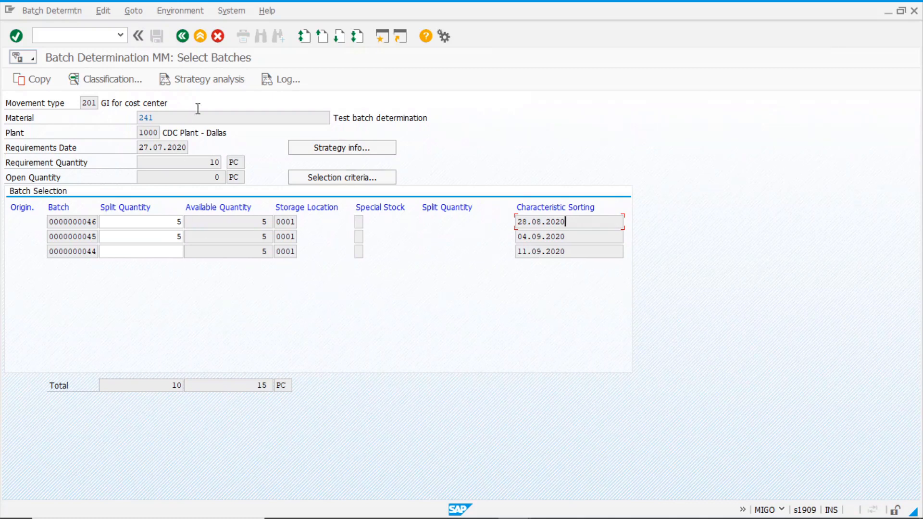
Discard the batch proposal and leave MIGO without saving the goods issue
{"action": "left_click", "coordinate": [183, 36]}
{"action": "left_click", "coordinate": [238, 243]}
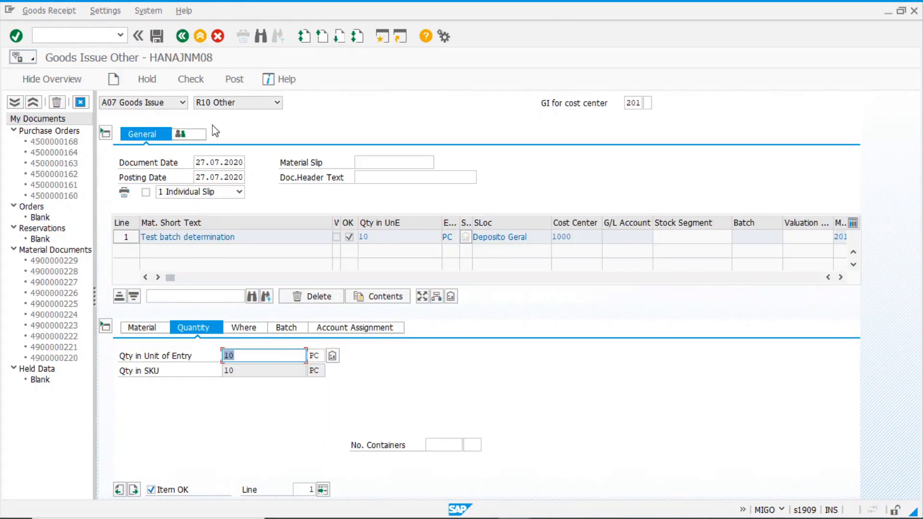
{"action": "left_click", "coordinate": [185, 38]}
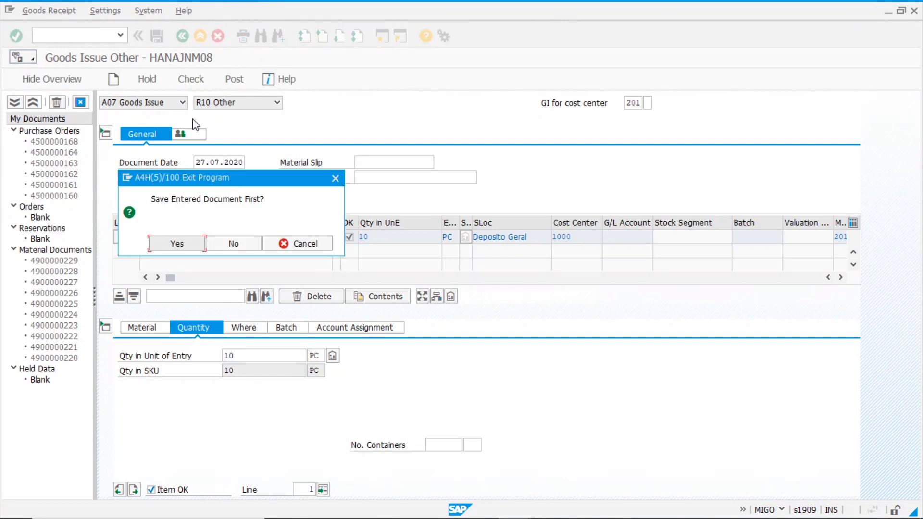
{"action": "left_click", "coordinate": [242, 242]}
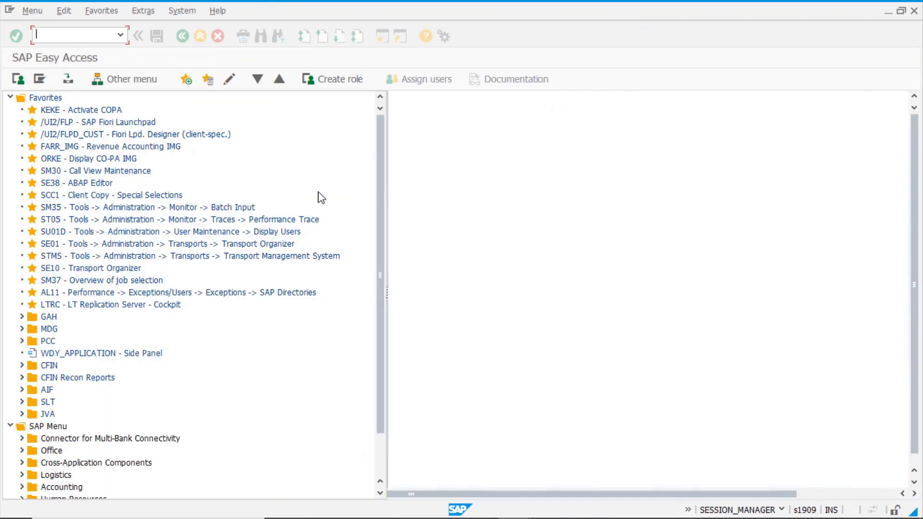
Collapse Favorites and return the other Change Sort Sequence session to its Easy Access menu
{"action": "left_click", "coordinate": [10, 98]}
{"action": "key", "text": "alt+Tab"}
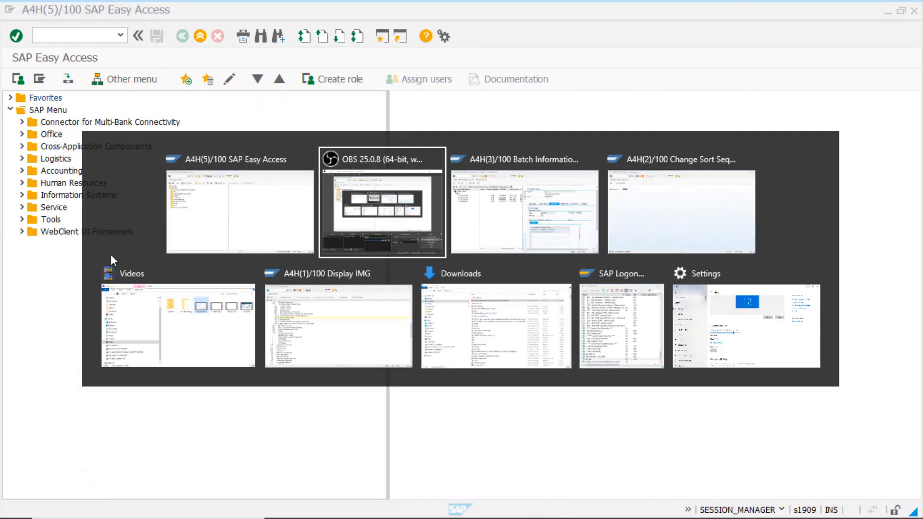
{"action": "key", "text": "alt+Tab"}
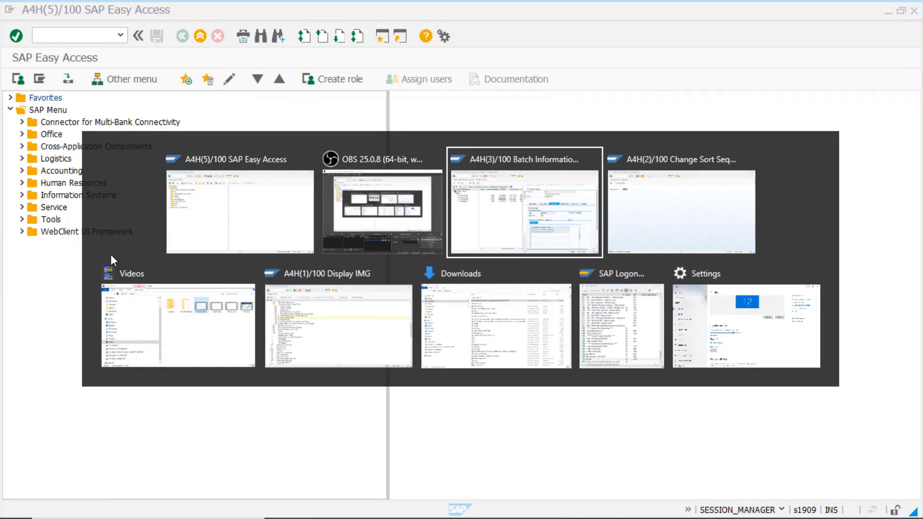
{"action": "key", "text": "alt+Tab"}
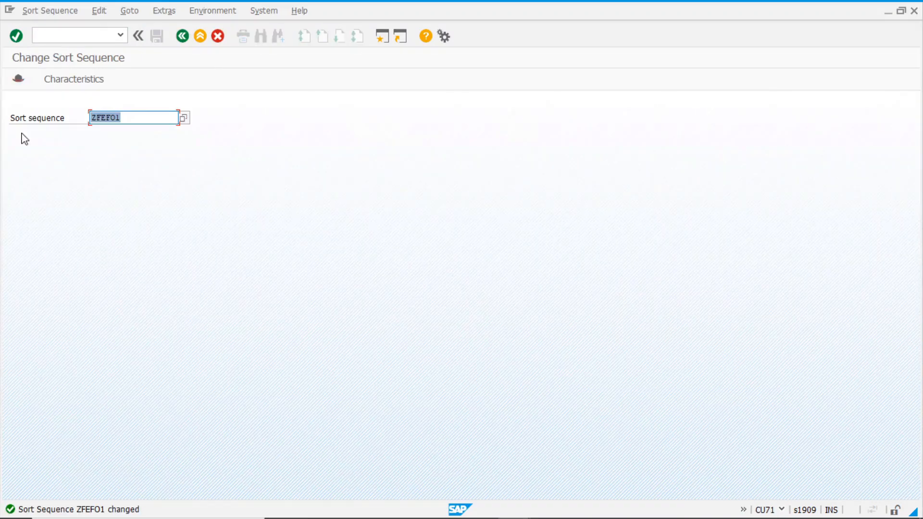
{"action": "left_click", "coordinate": [183, 38]}
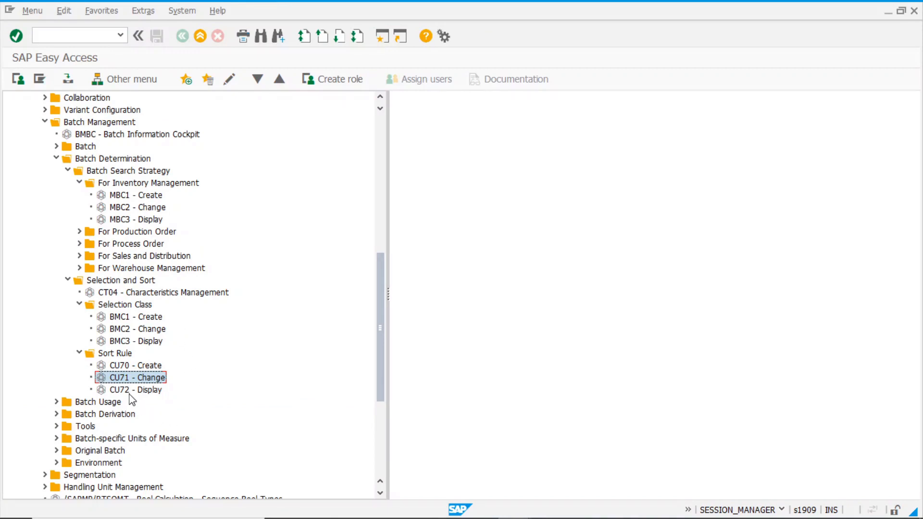
Open sort sequence change (CU71), back out, and start creating a new sort sequence
{"action": "double_click", "coordinate": [116, 378]}
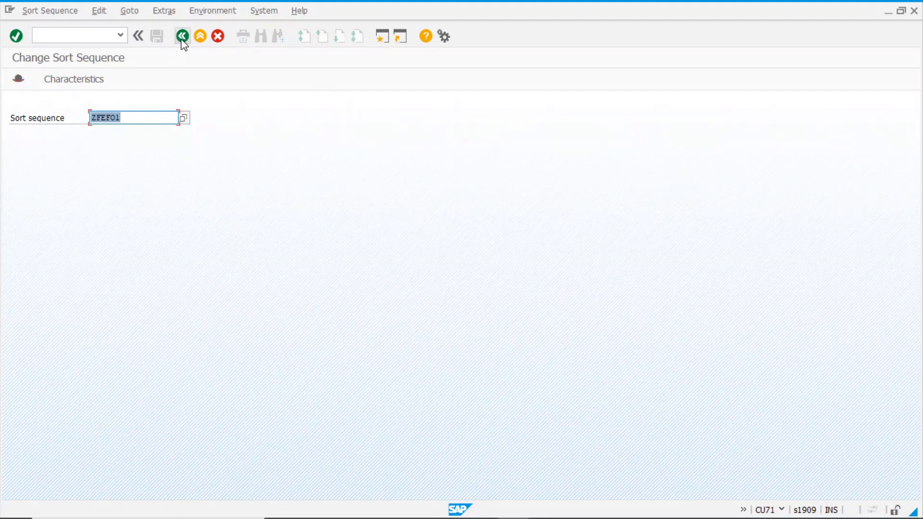
{"action": "left_click", "coordinate": [183, 36]}
{"action": "double_click", "coordinate": [130, 366]}
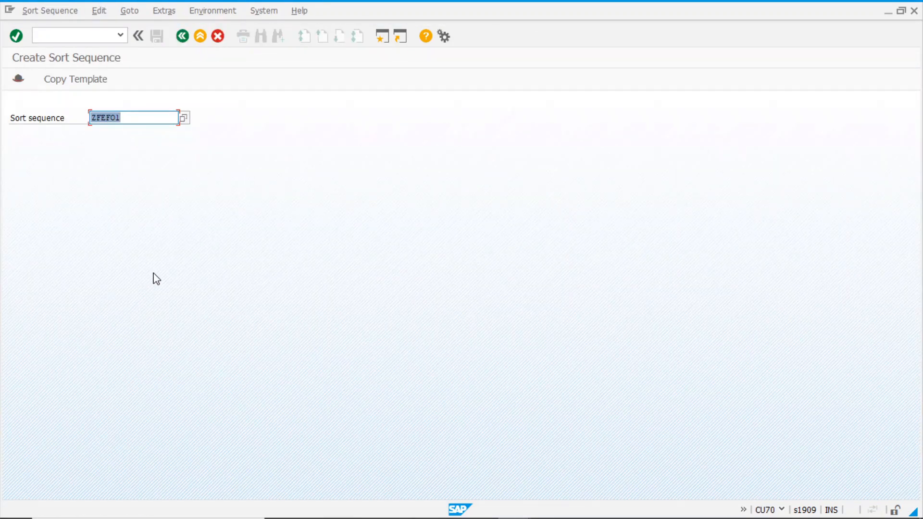
Create sort sequence ZFIFO2 and give it the description FIFO
{"action": "type", "text": "z"}
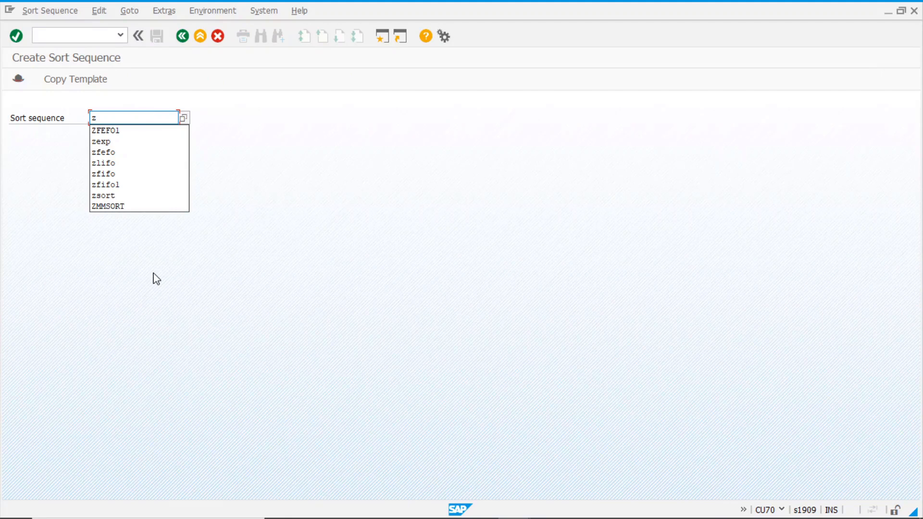
{"action": "type", "text": "fifo"}
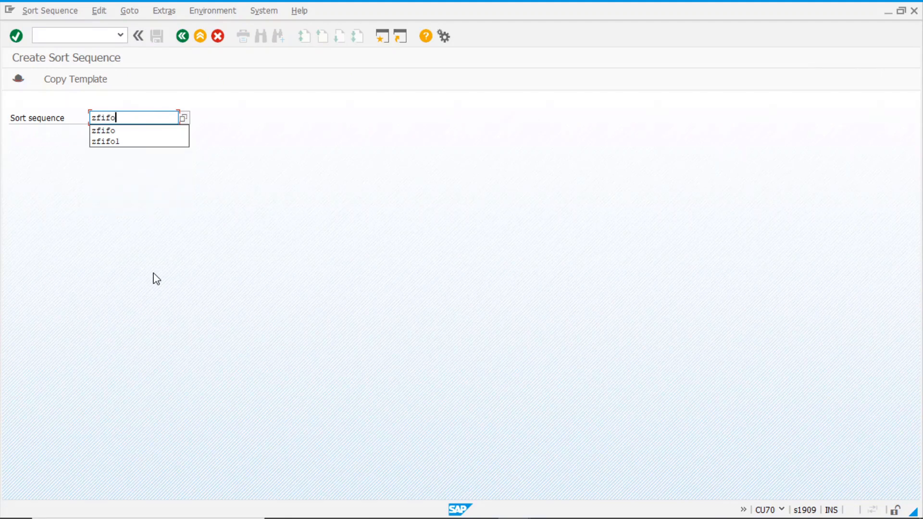
{"action": "type", "text": "2"}
{"action": "key", "text": "Return"}
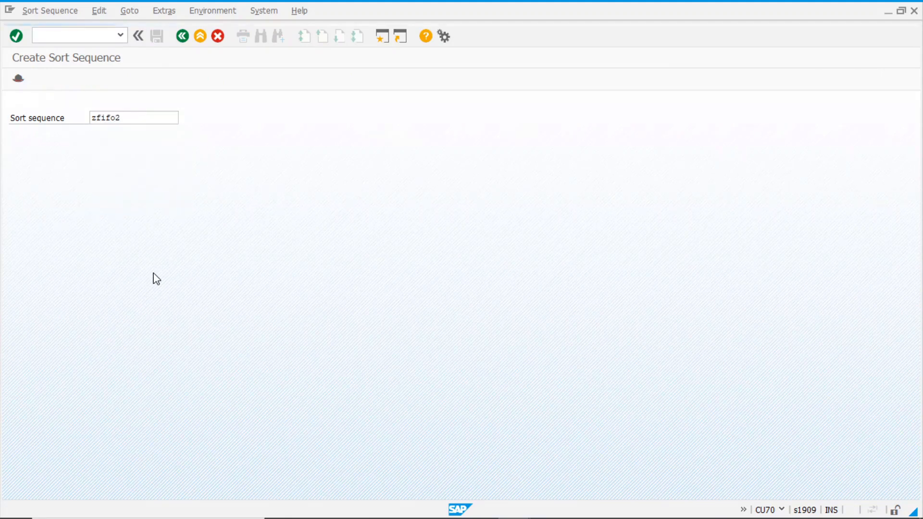
{"action": "type", "text": "FIFO2"}
{"action": "key", "text": "shift+Home"}
Add LOBM_LWEDT (date of last goods receipt) as ZFIFO2's sort characteristic, save, and exit
{"action": "left_click", "coordinate": [64, 84]}
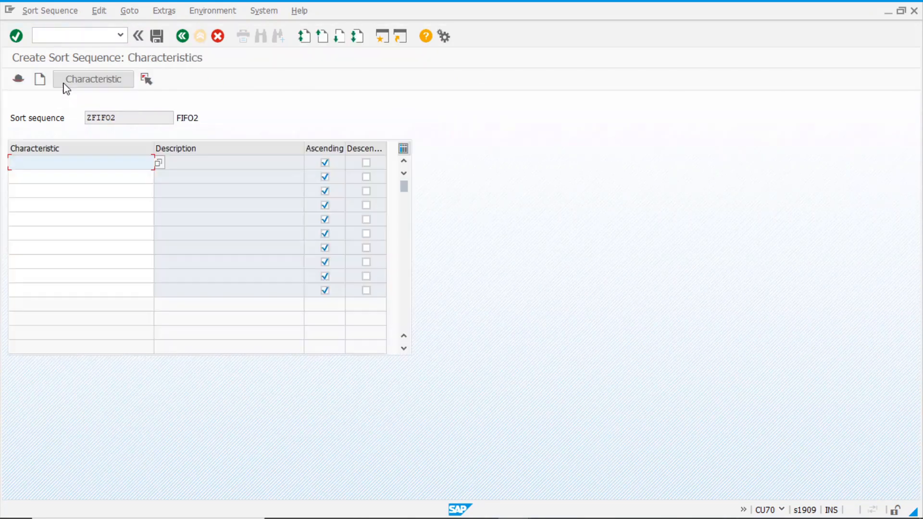
{"action": "left_click", "coordinate": [159, 163]}
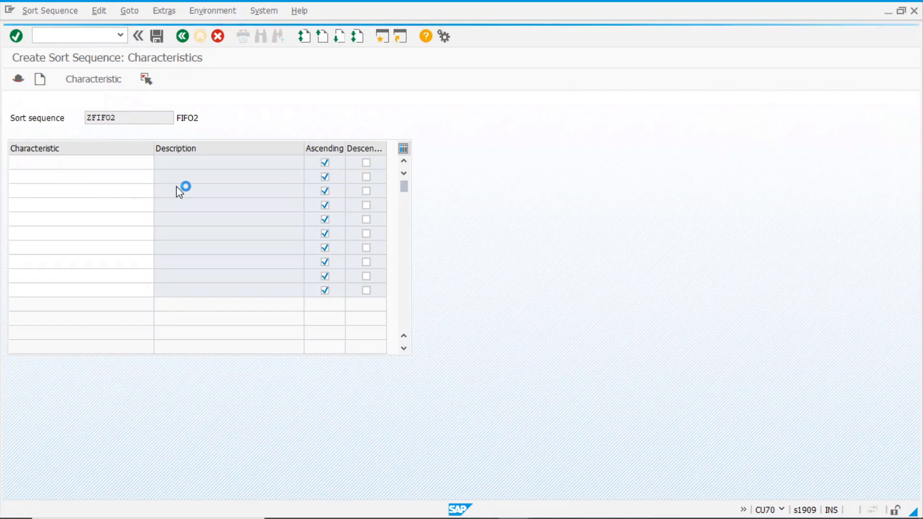
{"action": "type", "text": "lpb"}
{"action": "key", "text": "BackSpace"}
{"action": "key", "text": "BackSpace"}
{"action": "key", "text": "BackSpace"}
{"action": "type", "text": "lobm*"}
{"action": "key", "text": "Return"}
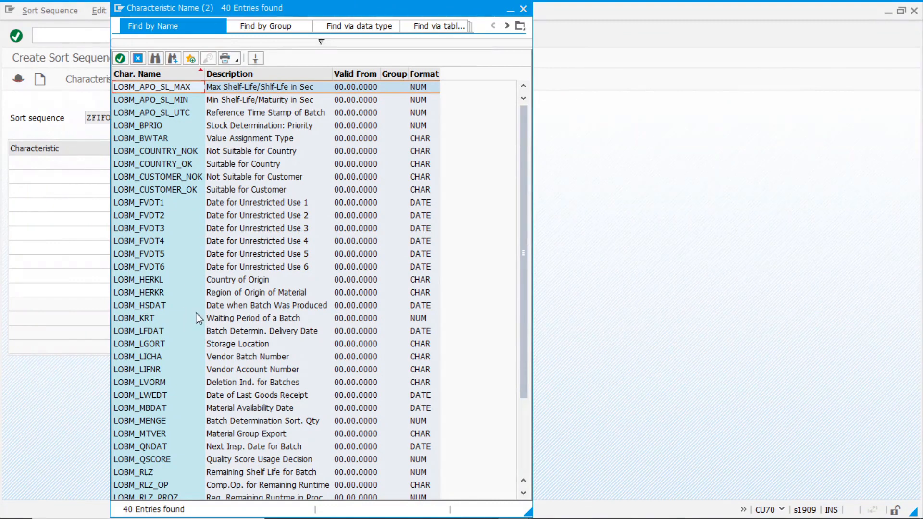
{"action": "left_click", "coordinate": [232, 395]}
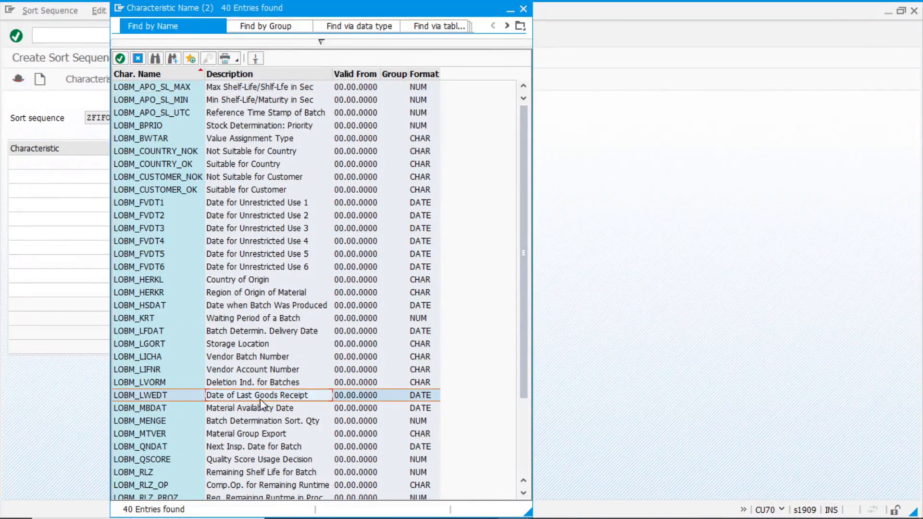
{"action": "double_click", "coordinate": [161, 394]}
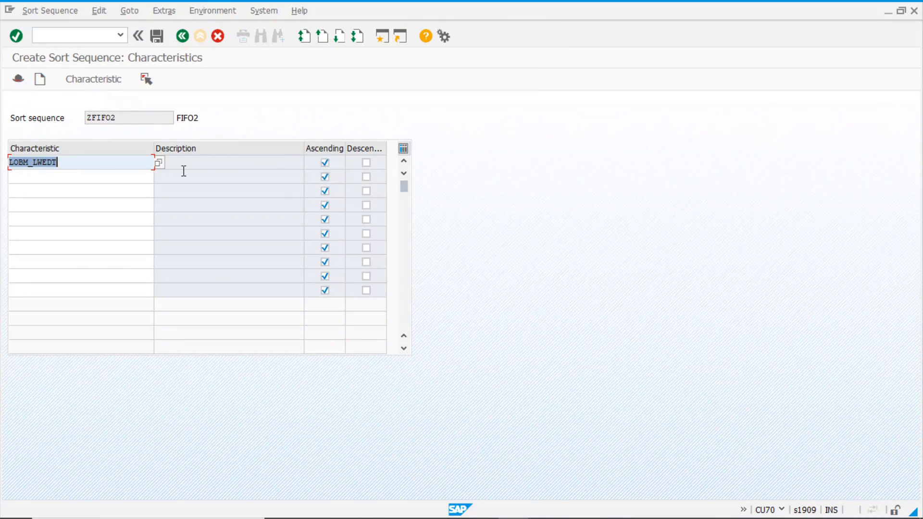
{"action": "left_click", "coordinate": [88, 161]}
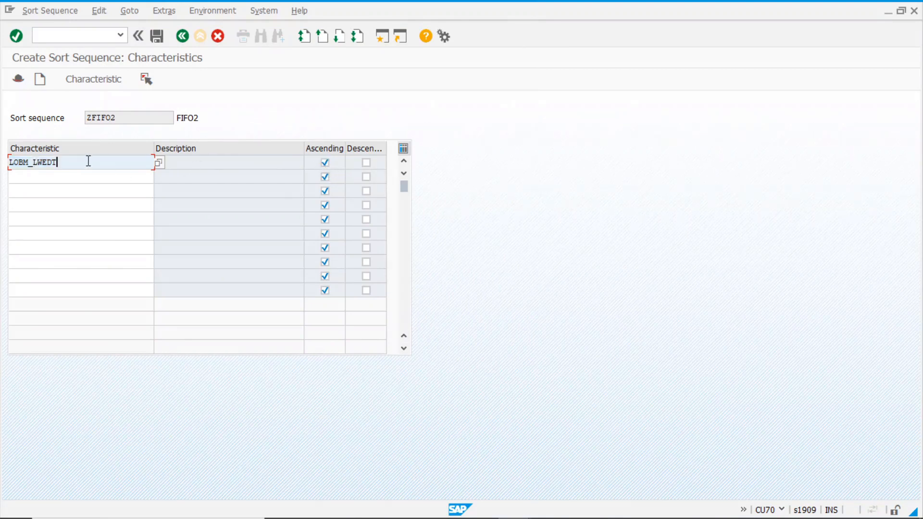
{"action": "left_click", "coordinate": [158, 36]}
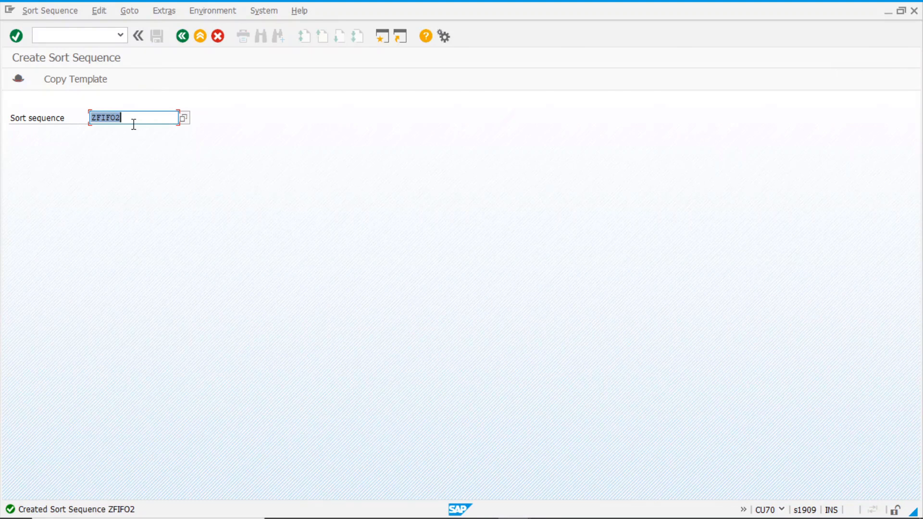
{"action": "left_click", "coordinate": [183, 36]}
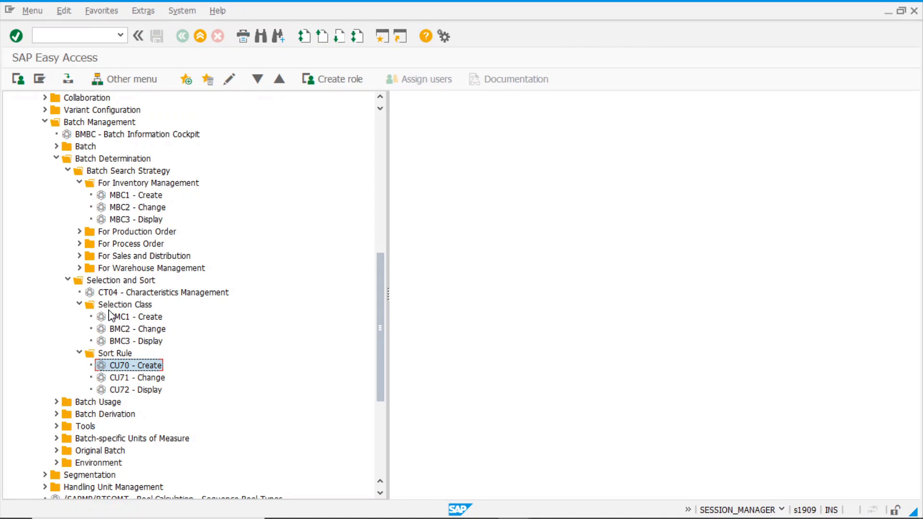
In MBC2, replace sort rule ZFEFO1 with ZFIFO2 on the ZM01 record for 201/1000/241, and save
{"action": "double_click", "coordinate": [131, 209]}
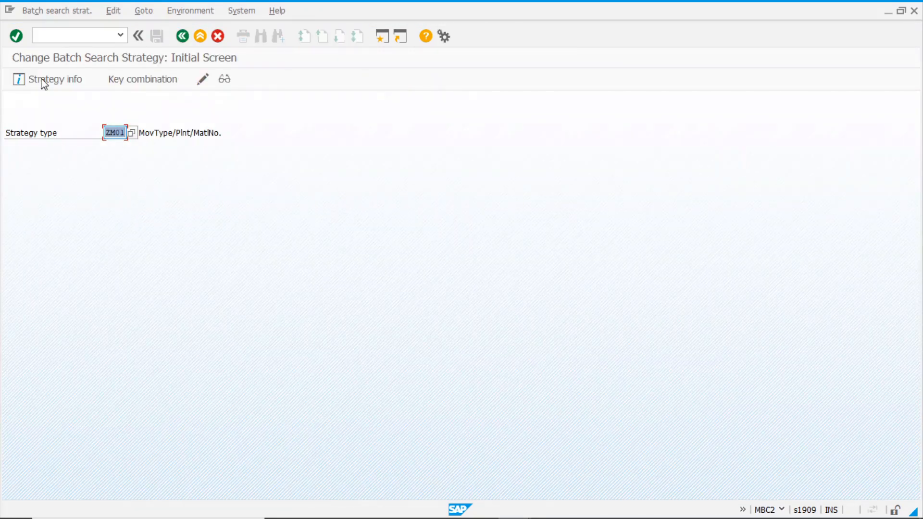
{"action": "left_click", "coordinate": [17, 36]}
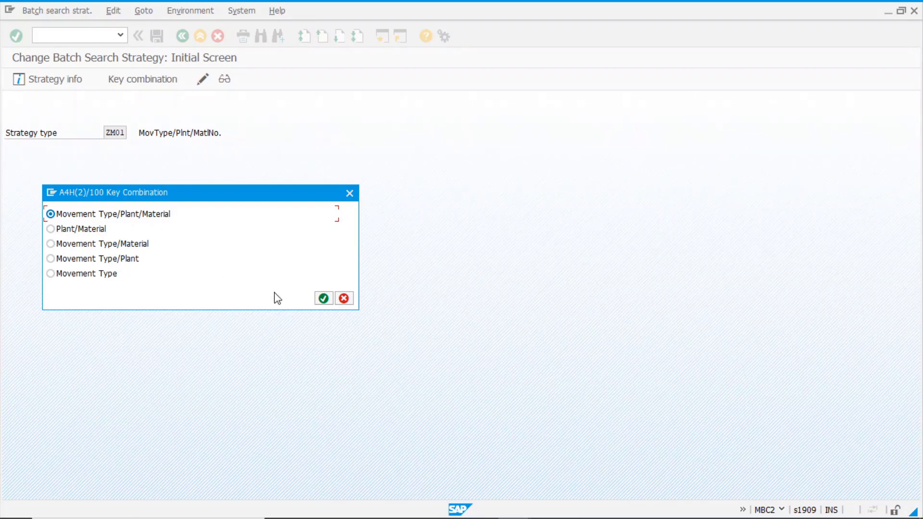
{"action": "left_click", "coordinate": [323, 299]}
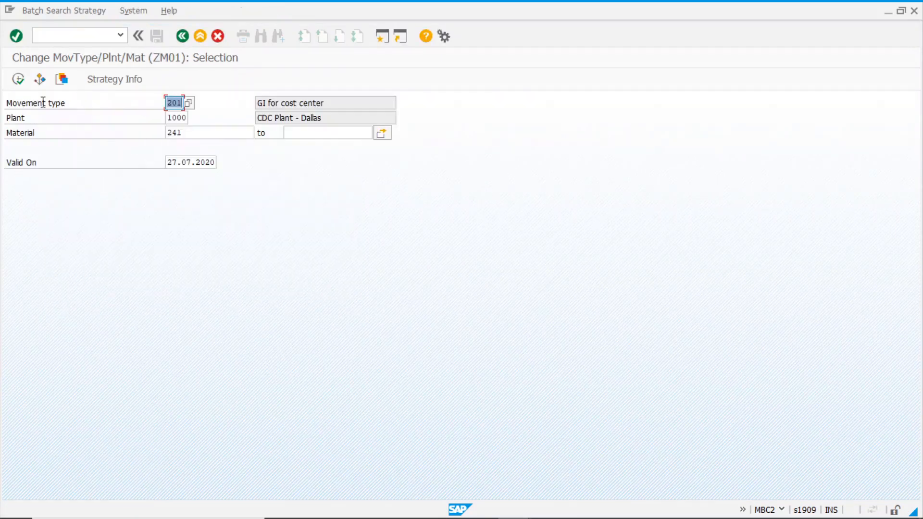
{"action": "left_click", "coordinate": [18, 80]}
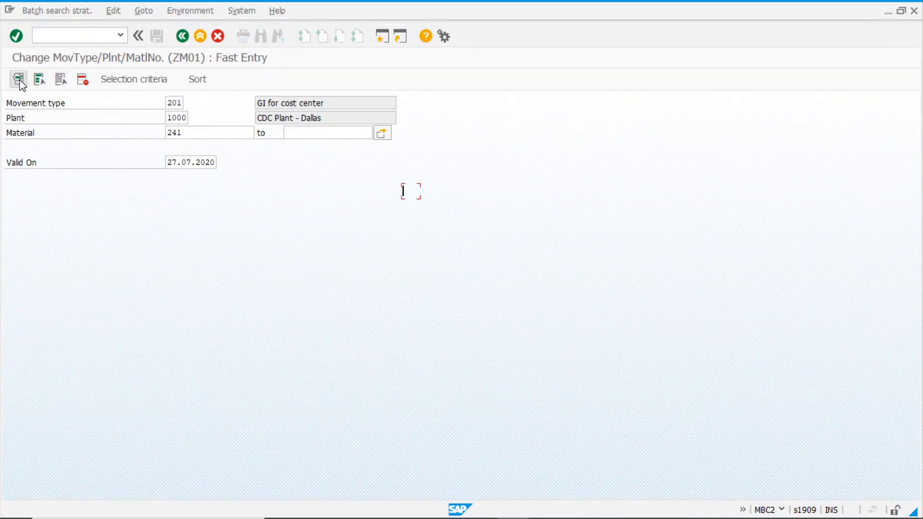
{"action": "left_click", "coordinate": [206, 78]}
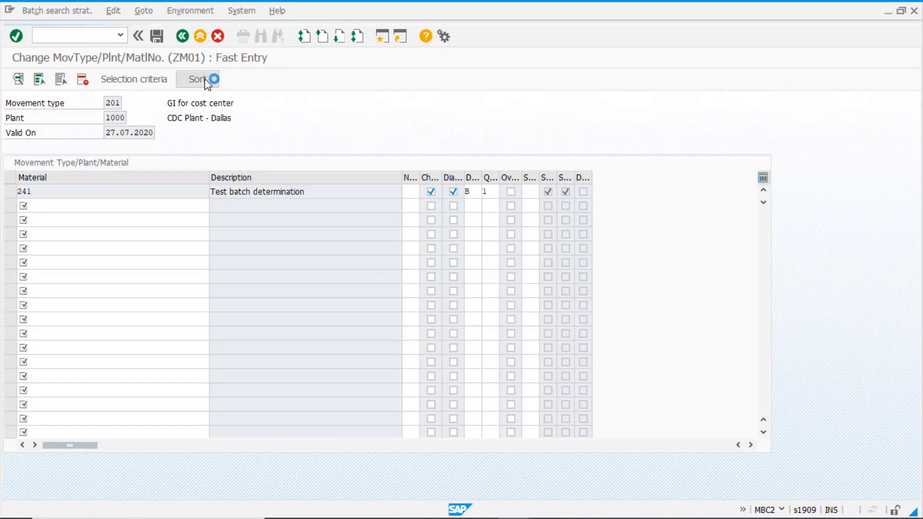
{"action": "type", "text": "ZFIFO2"}
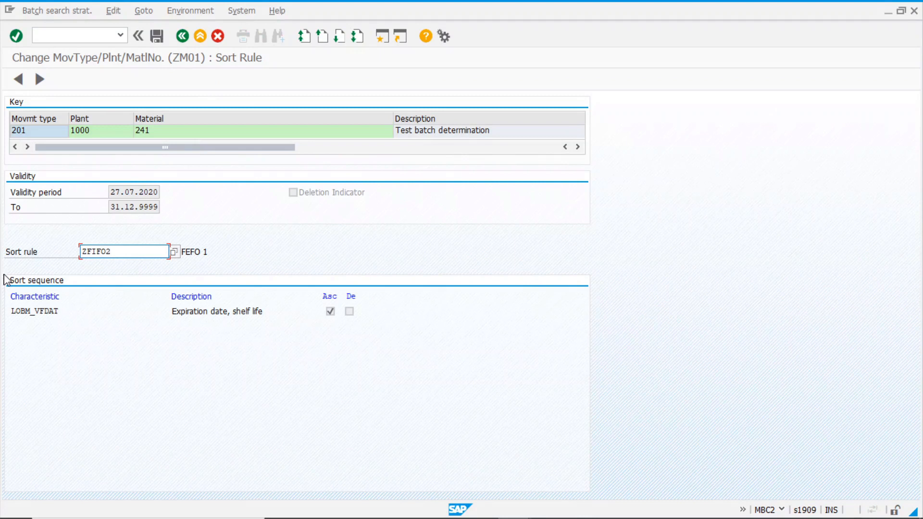
{"action": "key", "text": "Return"}
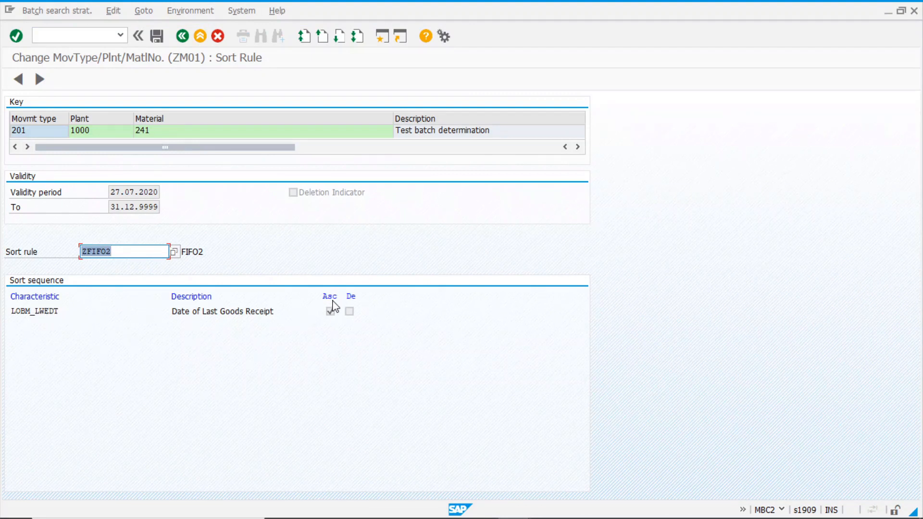
{"action": "left_click", "coordinate": [157, 37]}
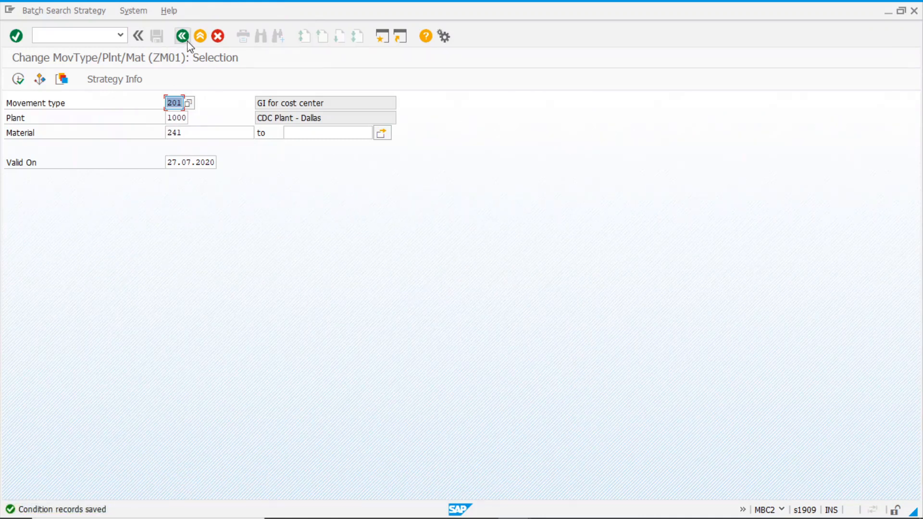
{"action": "key", "text": "F8"}
Leave the batch strategy transaction and start MIGO in the other session
{"action": "left_click", "coordinate": [183, 39]}
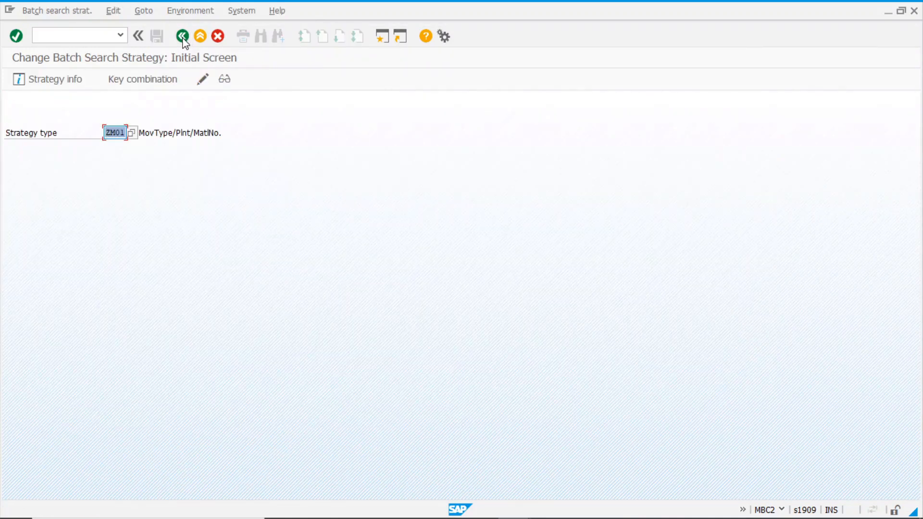
{"action": "key", "text": "Return"}
{"action": "key", "text": "alt+Tab"}
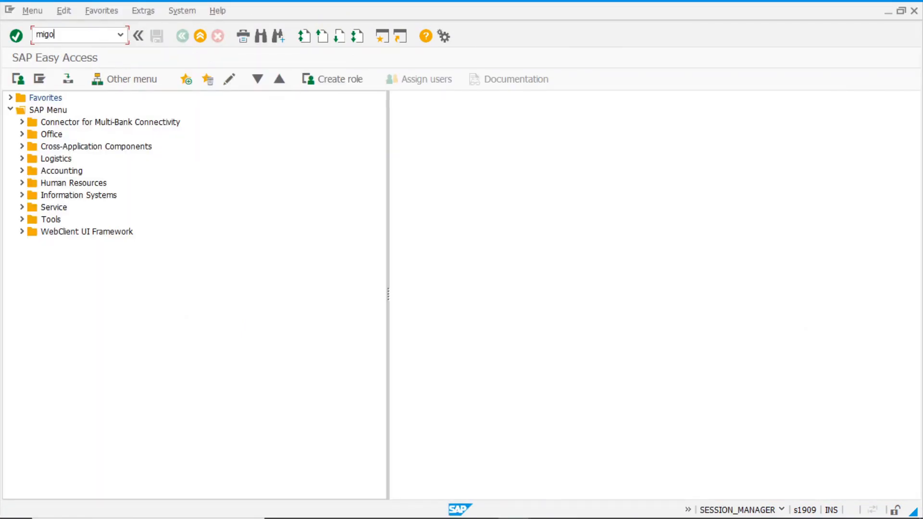
{"action": "type", "text": "migo"}
{"action": "key", "text": "Return"}
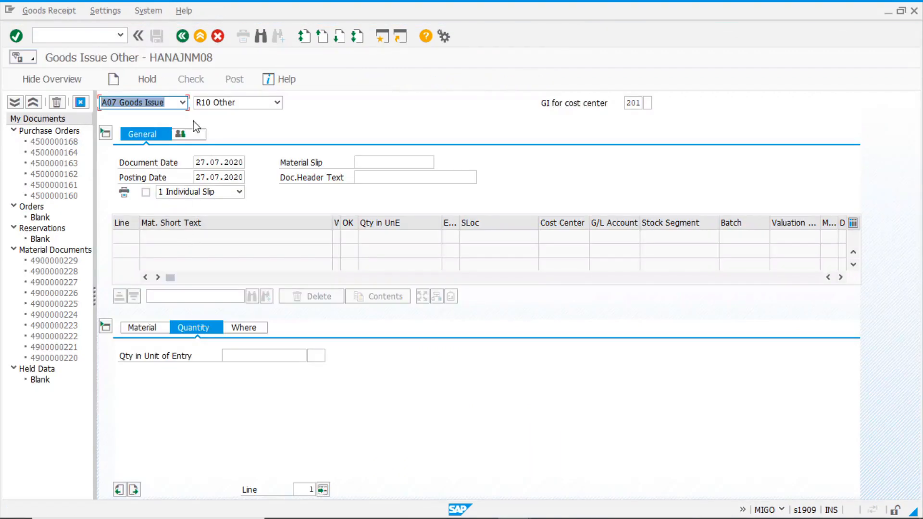
Enter the goods issue item: material 241, quantity 10, plant 1000, storage location 0001
{"action": "left_click", "coordinate": [147, 328]}
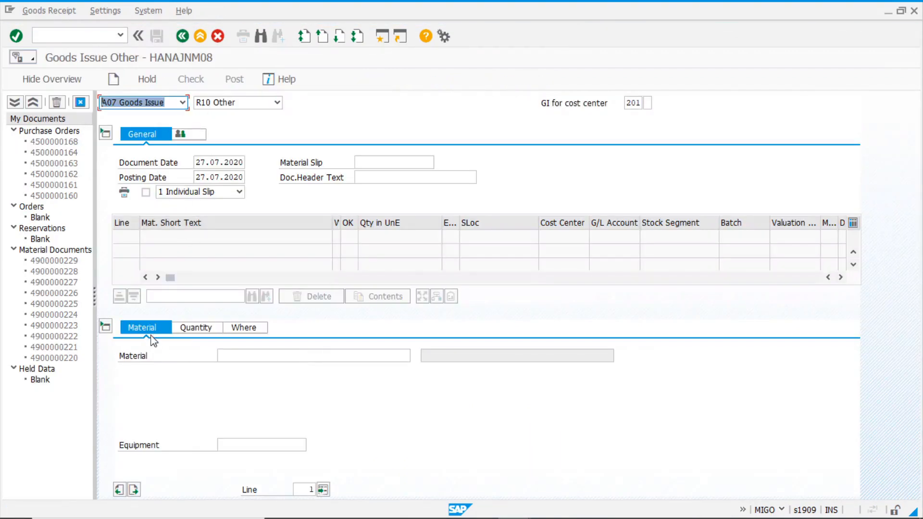
{"action": "left_click", "coordinate": [243, 360]}
{"action": "left_click", "coordinate": [226, 366]}
{"action": "left_click", "coordinate": [209, 331]}
{"action": "left_click", "coordinate": [239, 357]}
{"action": "left_click", "coordinate": [237, 372]}
{"action": "left_click", "coordinate": [251, 330]}
{"action": "left_click", "coordinate": [238, 386]}
{"action": "left_click", "coordinate": [233, 398]}
{"action": "left_click", "coordinate": [231, 401]}
{"action": "left_click", "coordinate": [233, 413]}
Add goods recipient and cost center, then run batch determination for the 10 PC
{"action": "left_click", "coordinate": [231, 415]}
{"action": "left_click", "coordinate": [232, 426]}
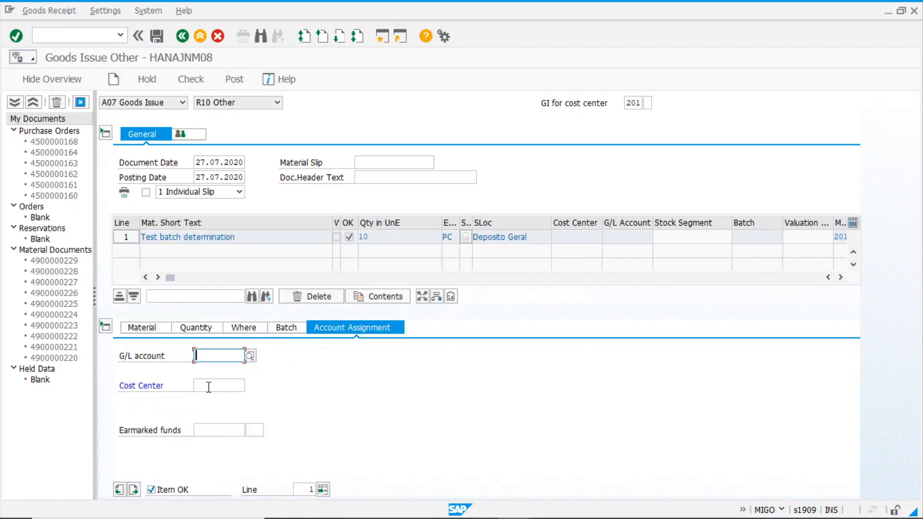
{"action": "left_click", "coordinate": [209, 386]}
{"action": "left_click", "coordinate": [212, 399]}
{"action": "left_click", "coordinate": [197, 329]}
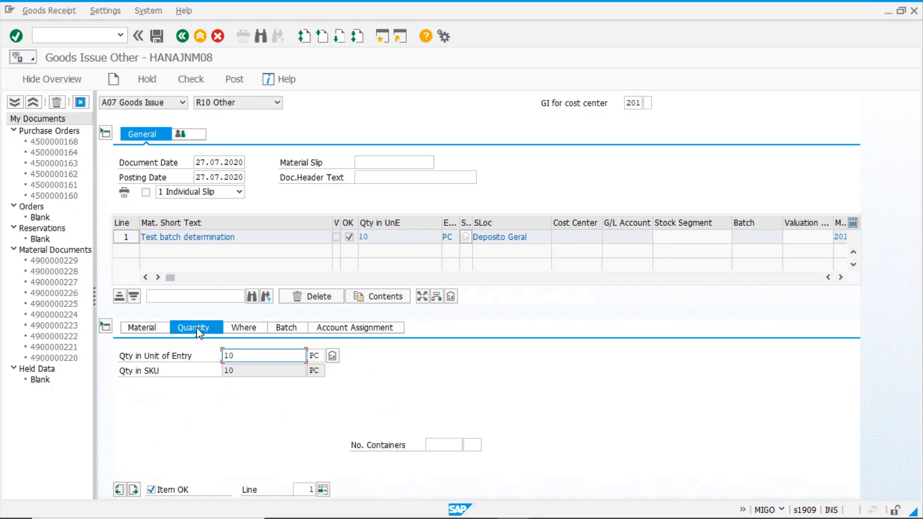
{"action": "left_click", "coordinate": [333, 356]}
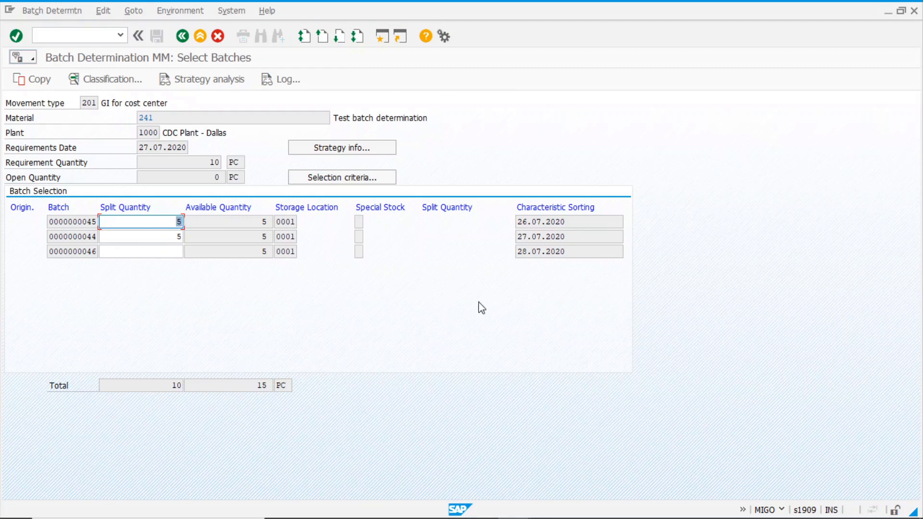
{"action": "left_click", "coordinate": [574, 222]}
{"action": "key", "text": "alt+Tab"}
{"action": "key", "text": "Tab"}
{"action": "key", "text": "Tab"}
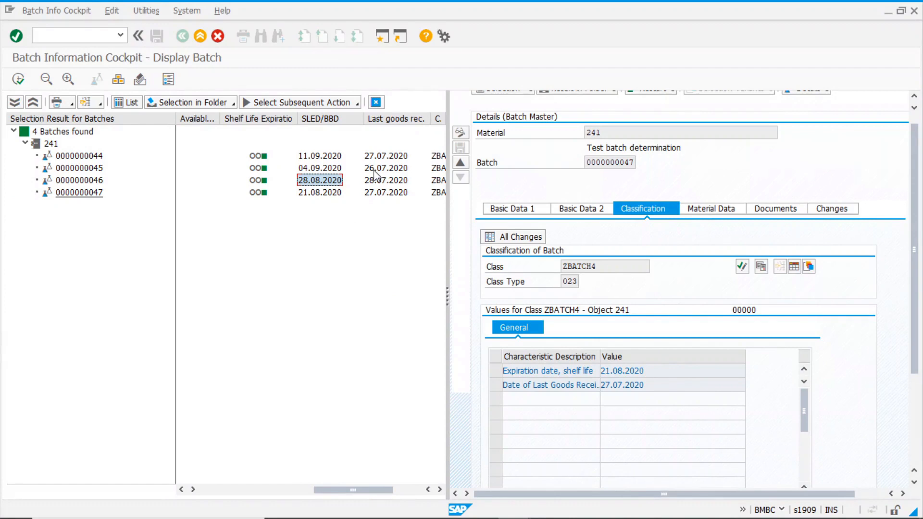
{"action": "key", "text": "alt+Tab"}
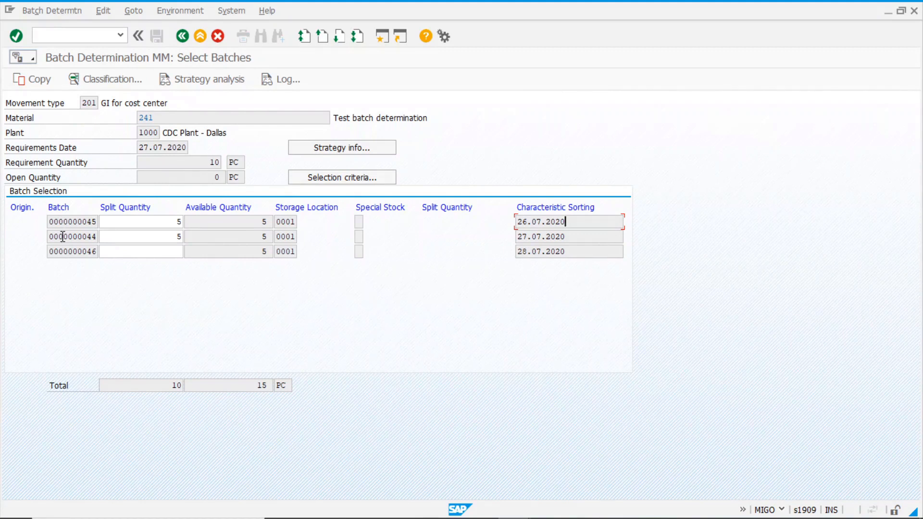
{"action": "key", "text": "alt+Tab"}
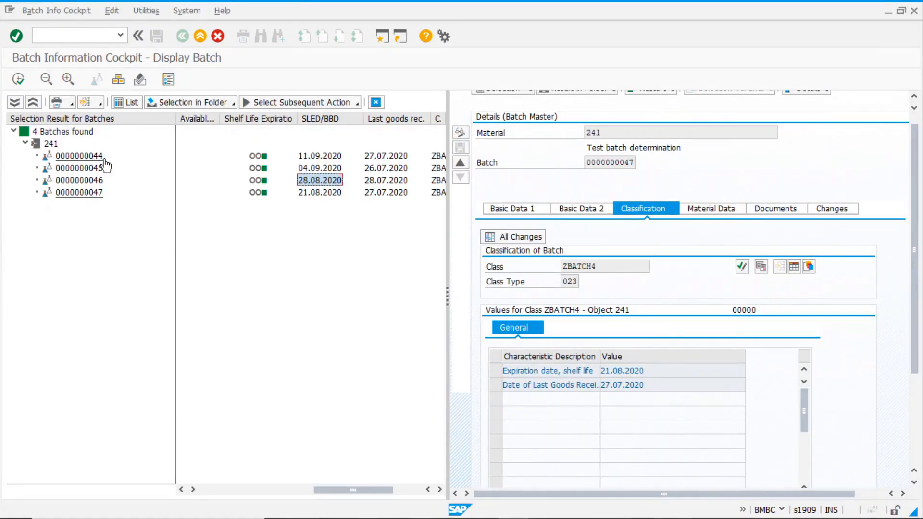
{"action": "left_click", "coordinate": [391, 194]}
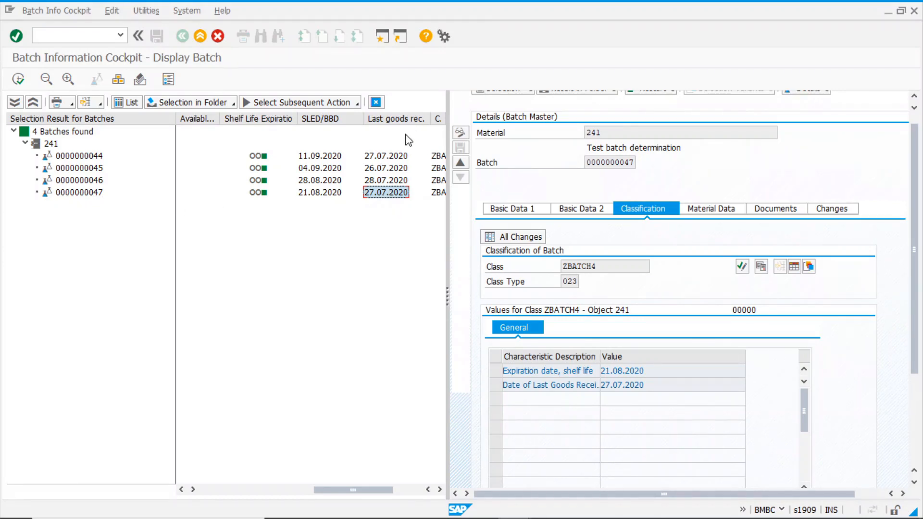
{"action": "left_click", "coordinate": [389, 181]}
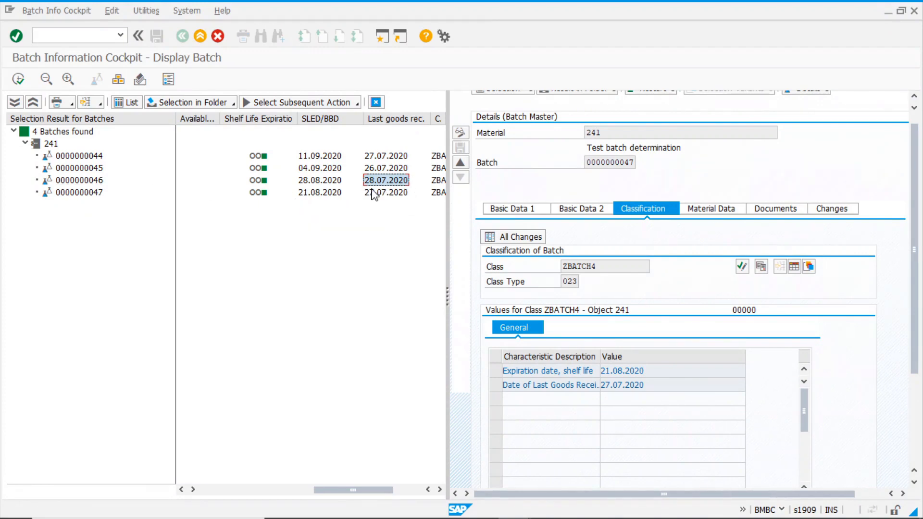
{"action": "key", "text": "alt+Tab"}
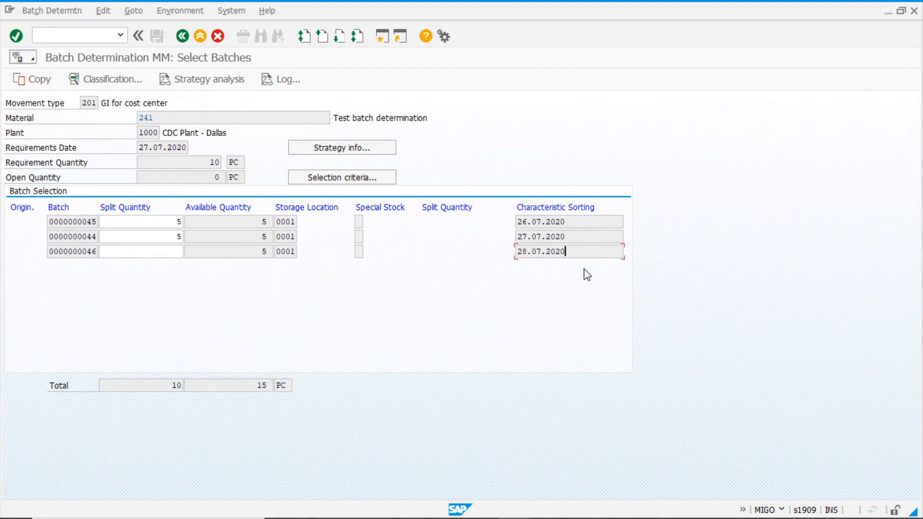
{"action": "left_click", "coordinate": [354, 180]}
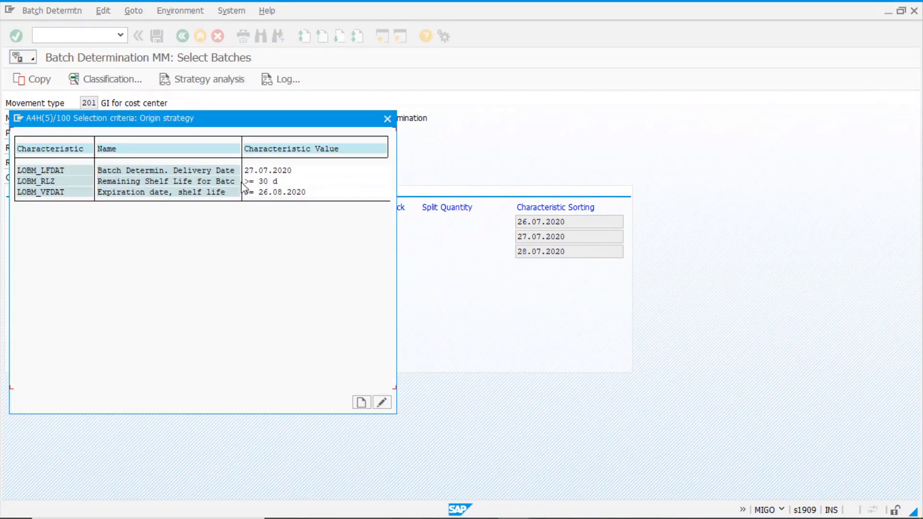
Review the strategy info showing ZFIFO2 sorts date of last goods receipt ascending, then close it
{"action": "left_click_drag", "start_coordinate": [310, 120], "coordinate": [435, 191]}
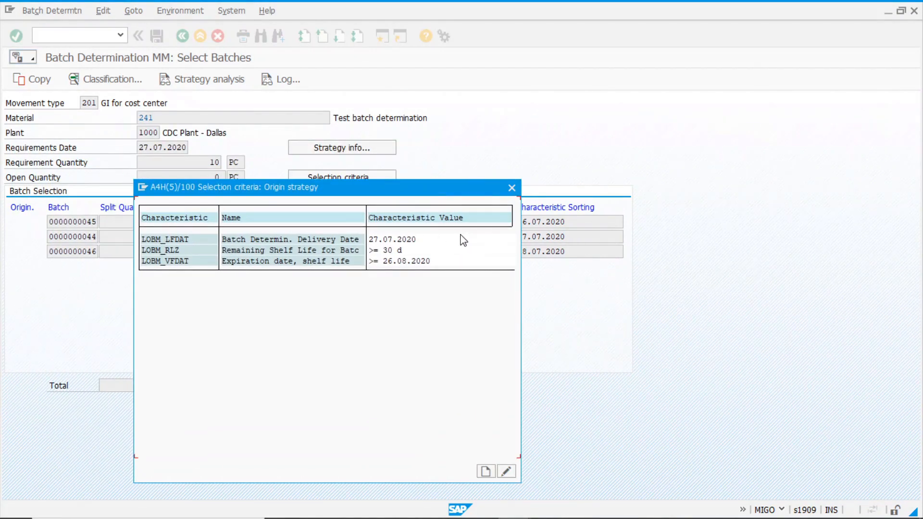
{"action": "left_click", "coordinate": [512, 188]}
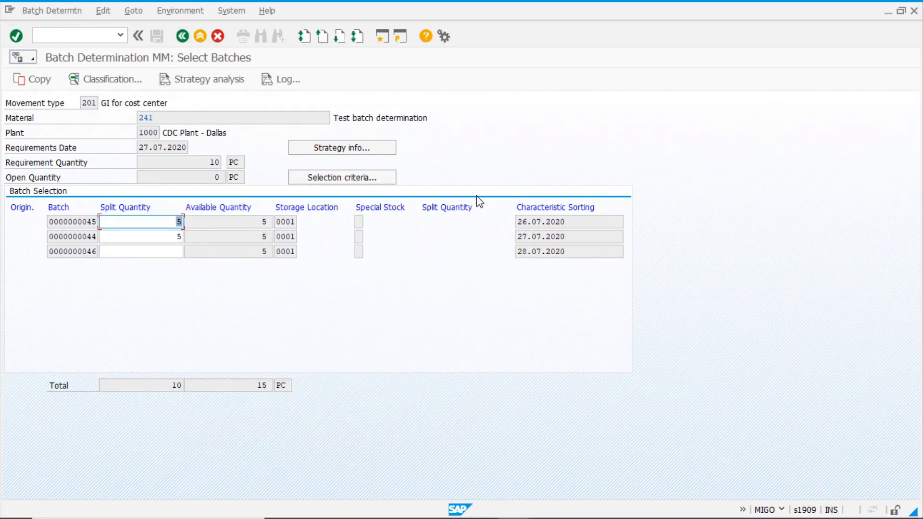
{"action": "left_click", "coordinate": [372, 178]}
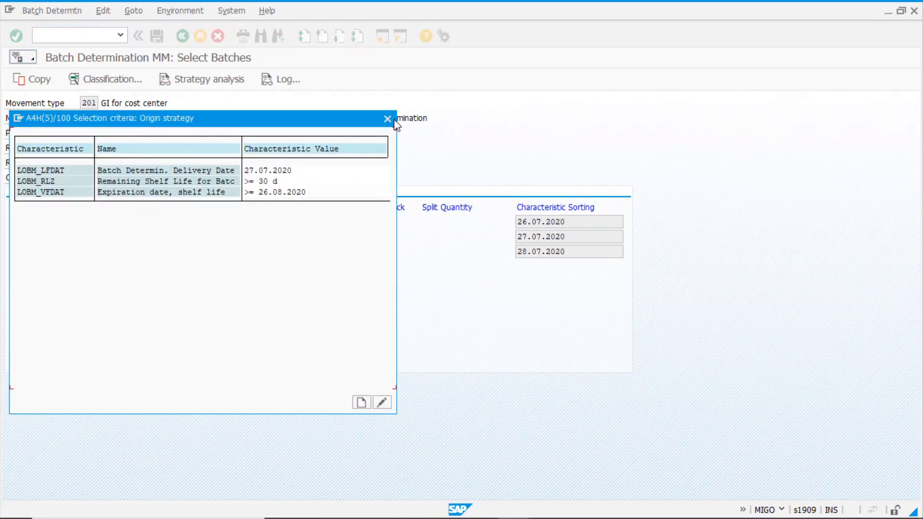
{"action": "left_click", "coordinate": [355, 146]}
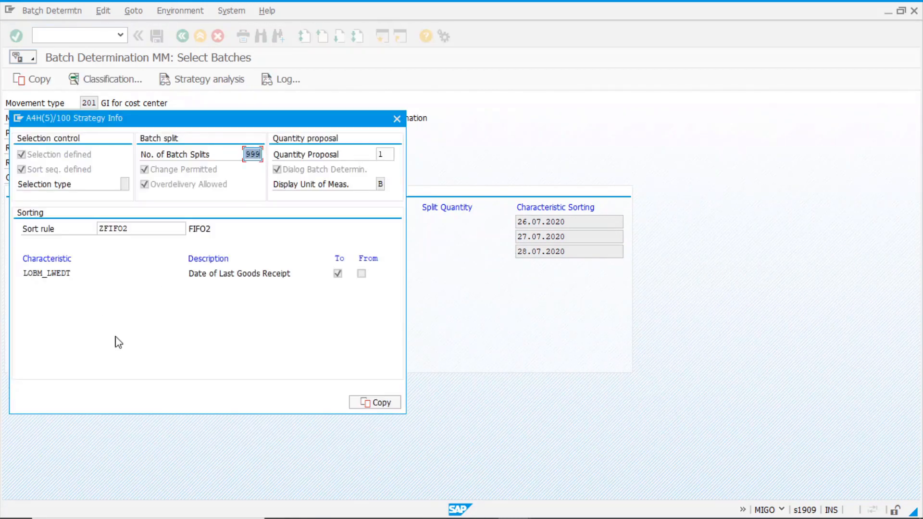
{"action": "left_click_drag", "start_coordinate": [194, 272], "coordinate": [292, 273]}
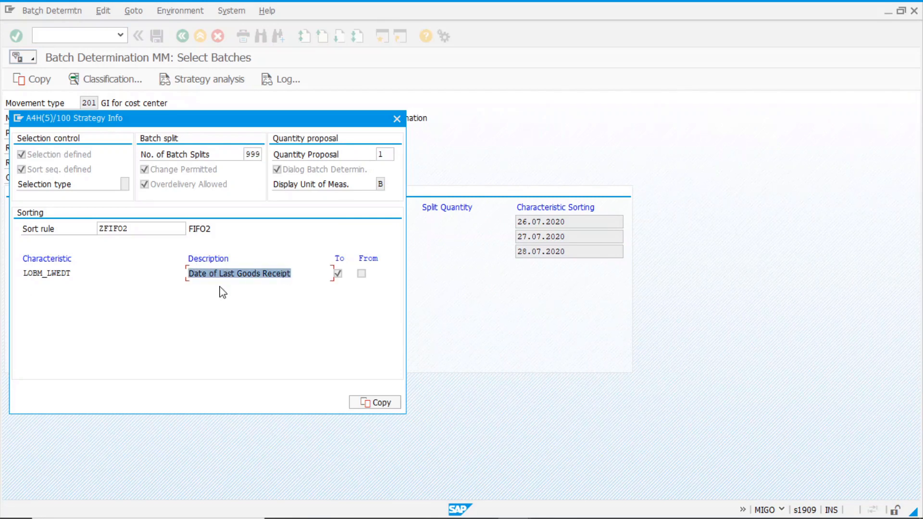
{"action": "left_click", "coordinate": [338, 274]}
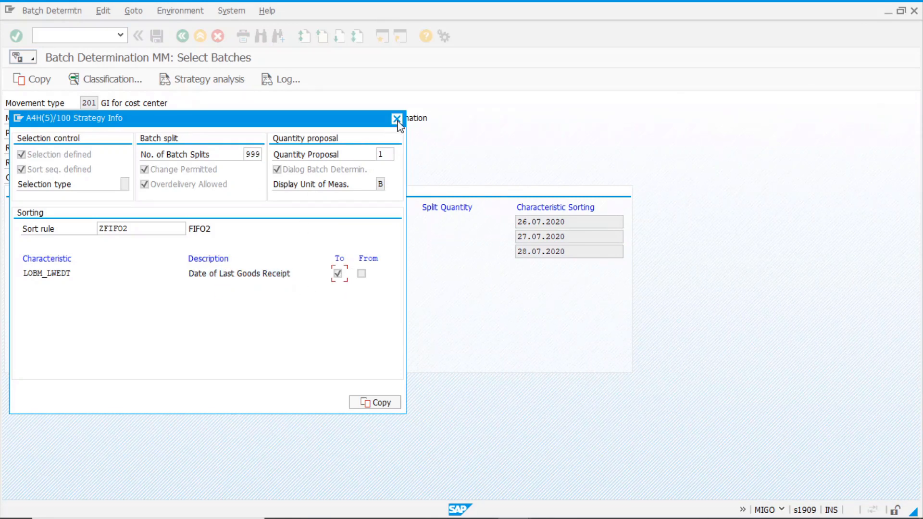
{"action": "left_click", "coordinate": [397, 118]}
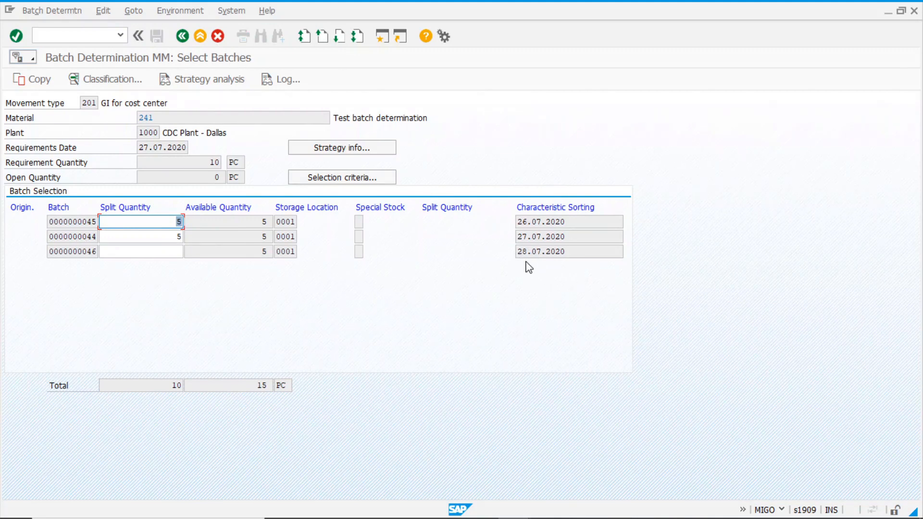
Leave batch determination and MIGO, discarding the goods issue without saving
{"action": "left_click", "coordinate": [182, 36]}
{"action": "left_click", "coordinate": [236, 242]}
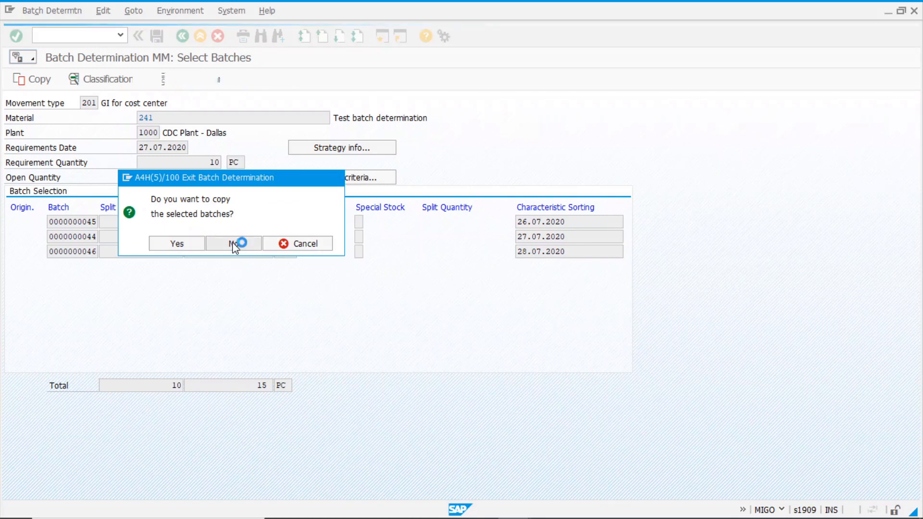
{"action": "left_click", "coordinate": [182, 36]}
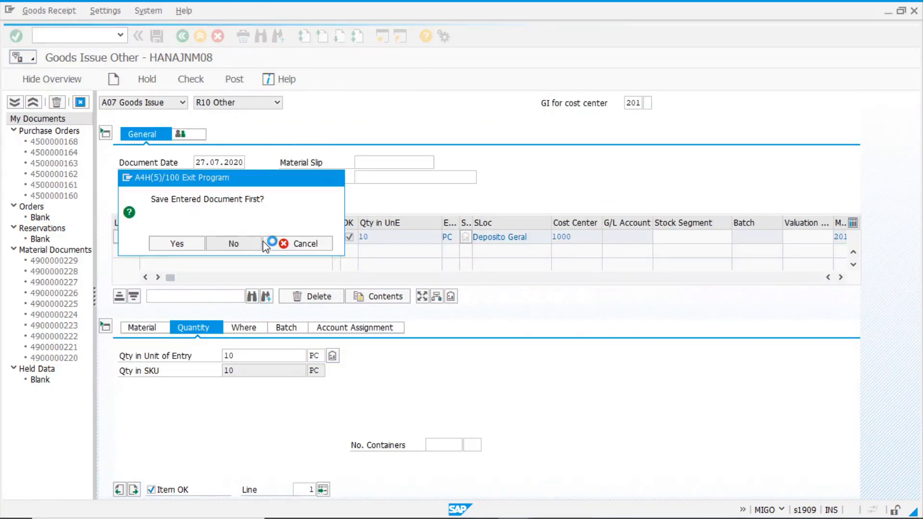
{"action": "left_click", "coordinate": [261, 243]}
Switch to the MBC2 session and exit it back to the Easy Access menu
{"action": "key", "text": "alt+Tab"}
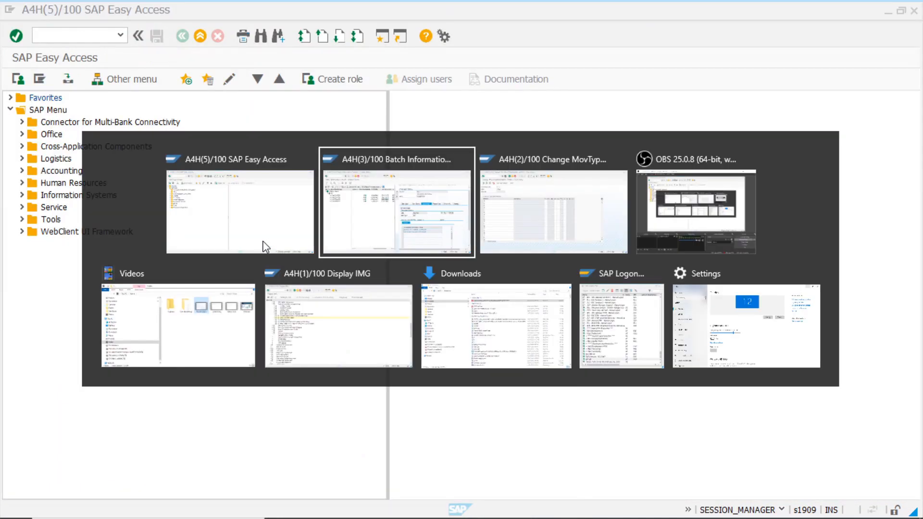
{"action": "key", "text": "alt+Tab"}
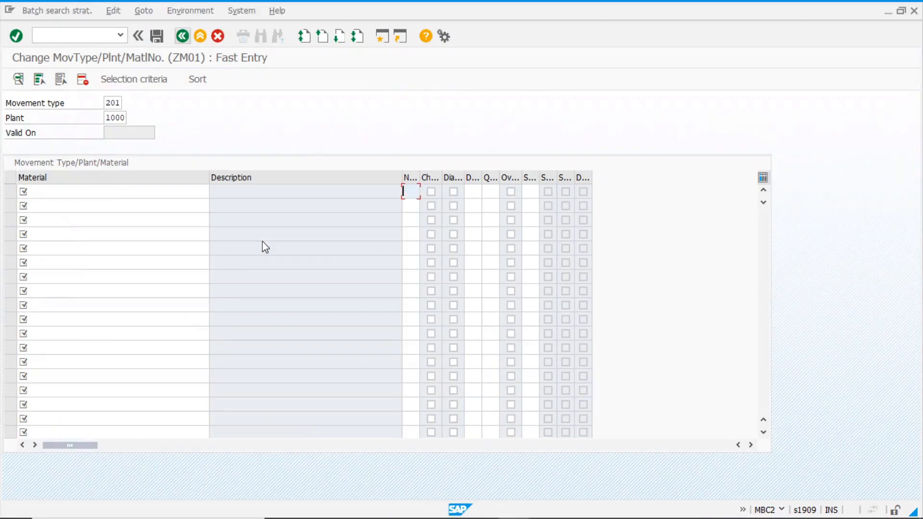
{"action": "left_click", "coordinate": [201, 37]}
{"action": "left_click", "coordinate": [183, 37]}
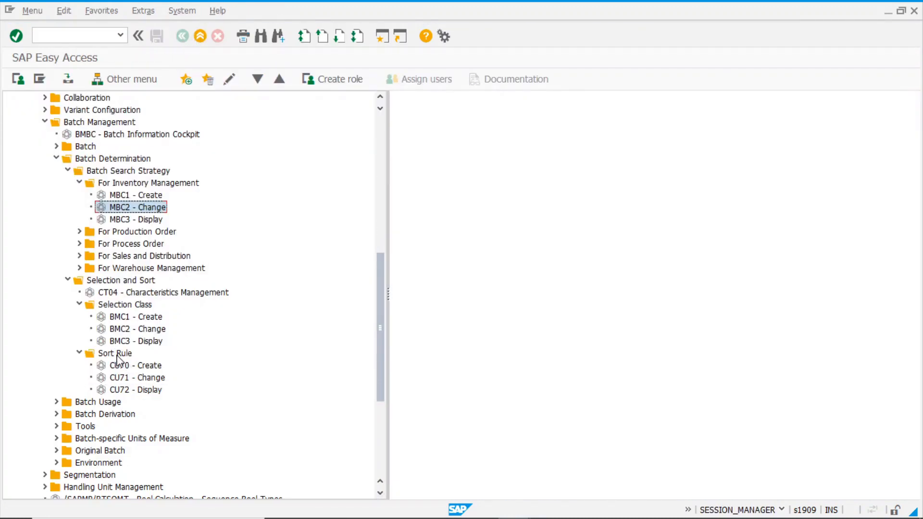
In CU71, switch ZFIFO2's LOBM_LWEDT sort from ascending to descending and save
{"action": "double_click", "coordinate": [139, 379]}
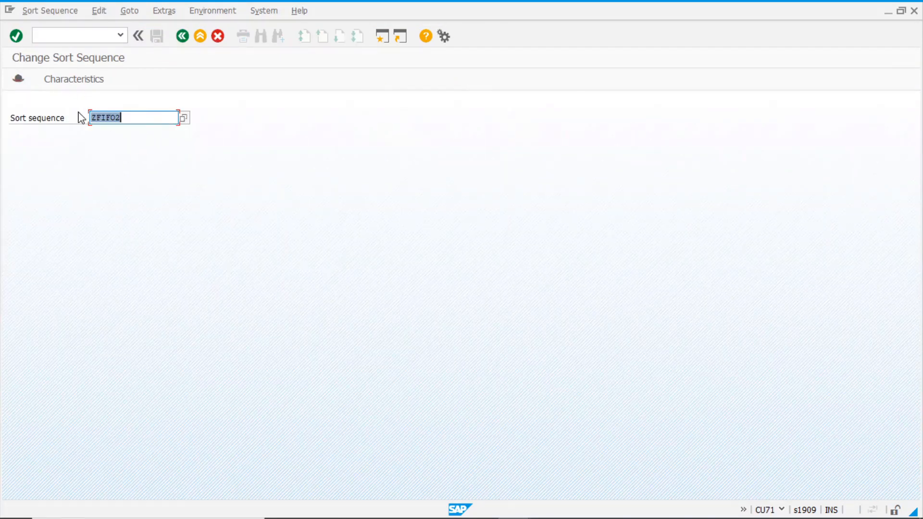
{"action": "left_click", "coordinate": [95, 80]}
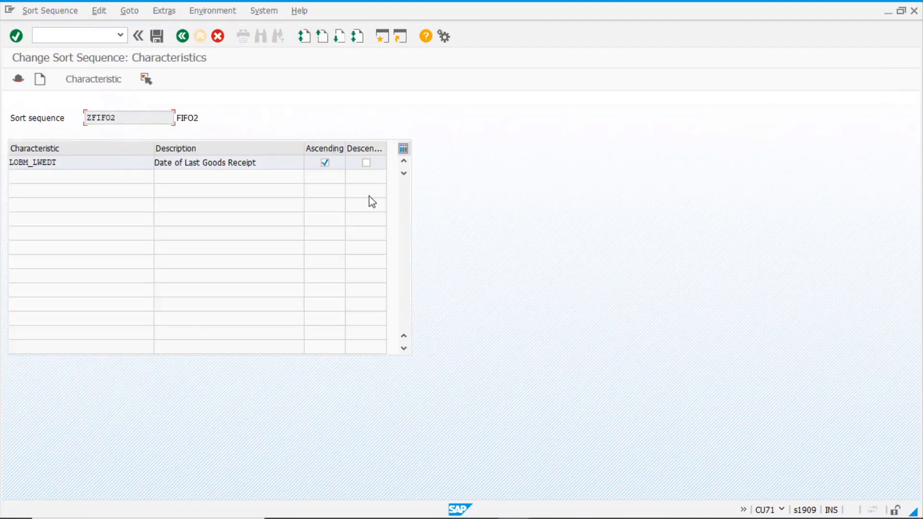
{"action": "left_click", "coordinate": [367, 164]}
{"action": "left_click", "coordinate": [324, 164]}
{"action": "left_click", "coordinate": [74, 162]}
{"action": "left_click", "coordinate": [157, 37]}
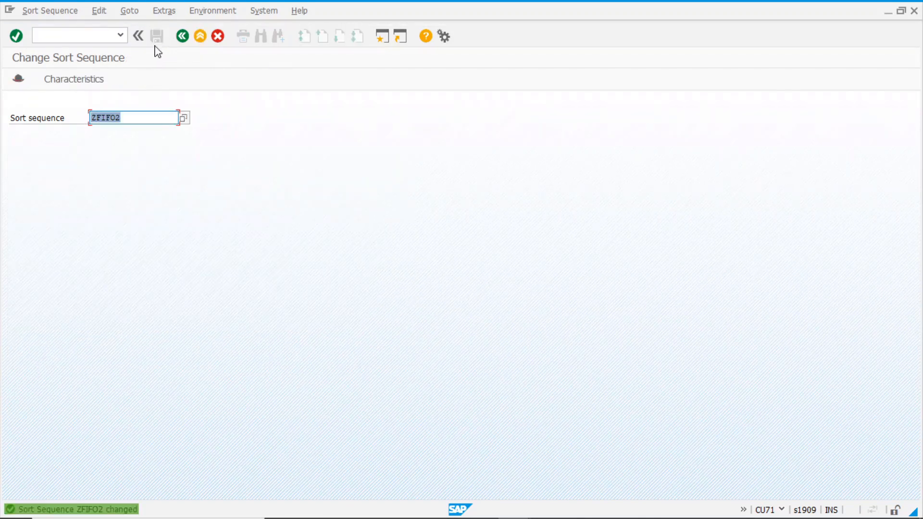
{"action": "left_click", "coordinate": [182, 37]}
{"action": "left_click", "coordinate": [183, 36]}
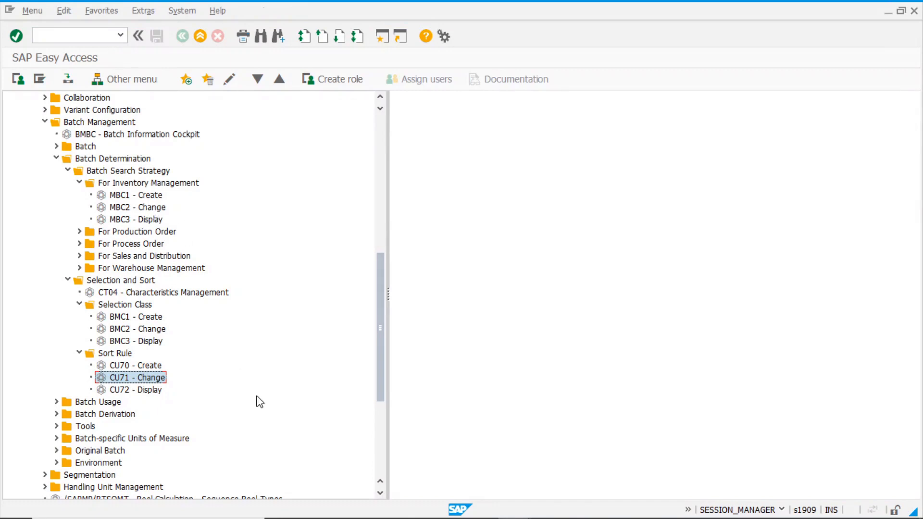
{"action": "key", "text": "alt+Tab"}
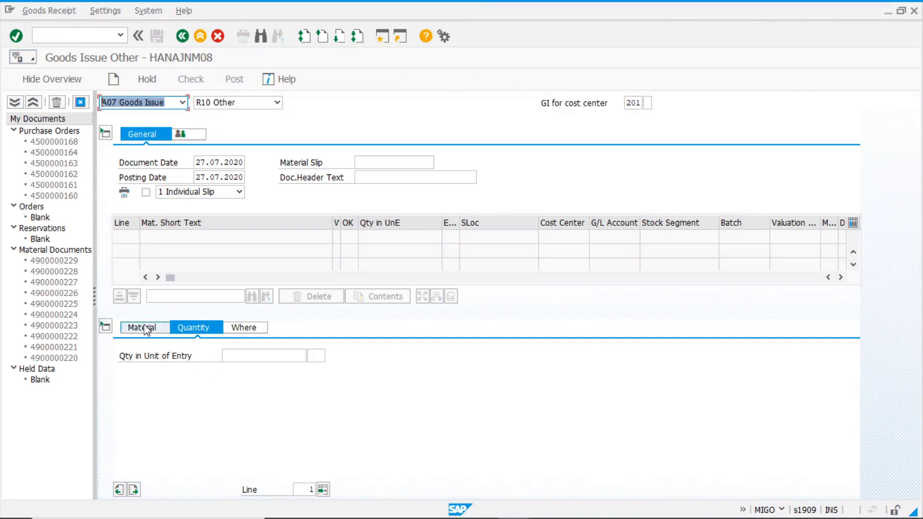
Create a 201 item for material 241, 10 PC, plant 1000, storage location 0001, with goods recipient
{"action": "left_click", "coordinate": [146, 329]}
{"action": "left_click", "coordinate": [228, 357]}
{"action": "left_click", "coordinate": [227, 365]}
{"action": "left_click", "coordinate": [204, 333]}
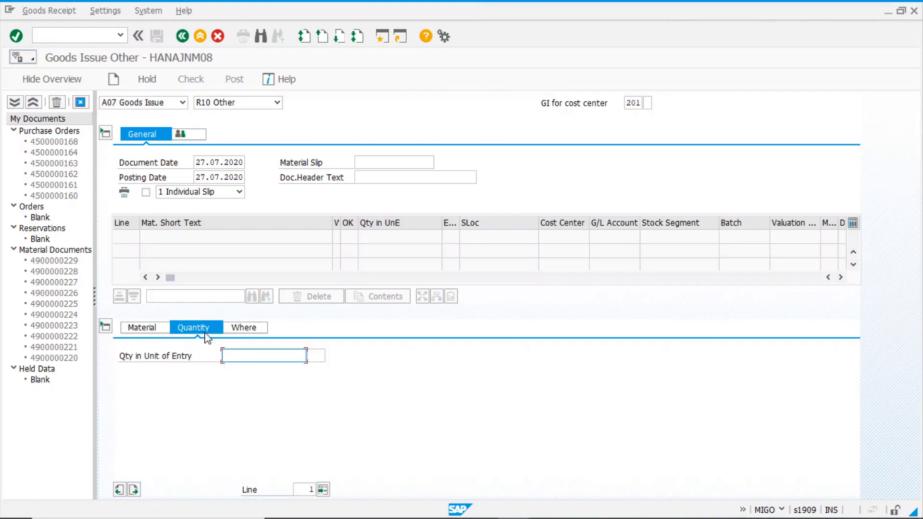
{"action": "left_click", "coordinate": [243, 358]}
{"action": "left_click", "coordinate": [233, 376]}
{"action": "left_click", "coordinate": [247, 329]}
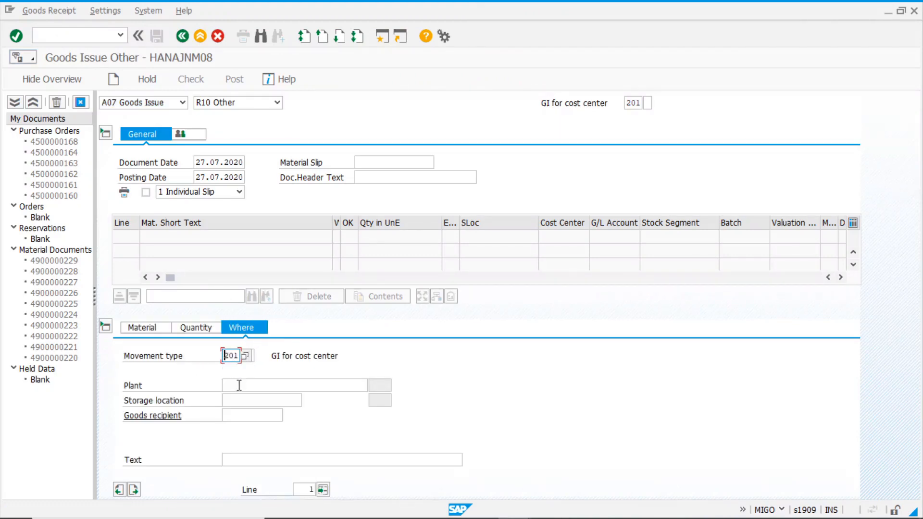
{"action": "left_click", "coordinate": [240, 386]}
{"action": "left_click", "coordinate": [240, 400]}
{"action": "left_click", "coordinate": [240, 402]}
{"action": "left_click", "coordinate": [241, 413]}
{"action": "left_click", "coordinate": [241, 417]}
{"action": "left_click", "coordinate": [241, 424]}
{"action": "key", "text": "Return"}
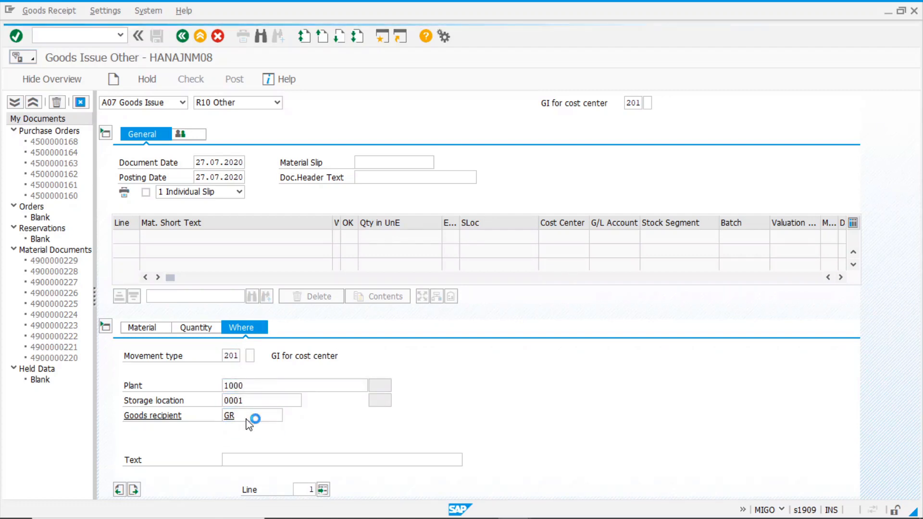
Assign cost center 1000 to the item and run batch determination
{"action": "left_click", "coordinate": [357, 331]}
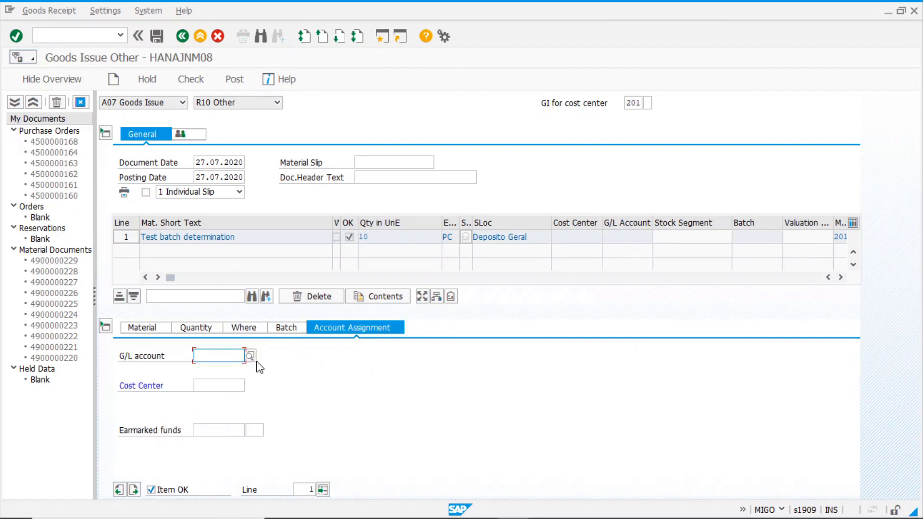
{"action": "left_click", "coordinate": [209, 386]}
{"action": "left_click", "coordinate": [212, 399]}
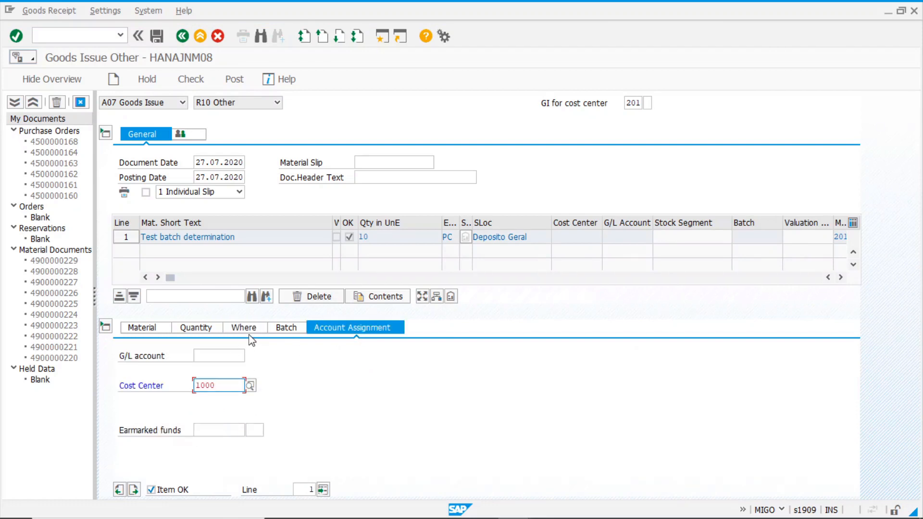
{"action": "left_click", "coordinate": [195, 329]}
{"action": "left_click", "coordinate": [333, 356]}
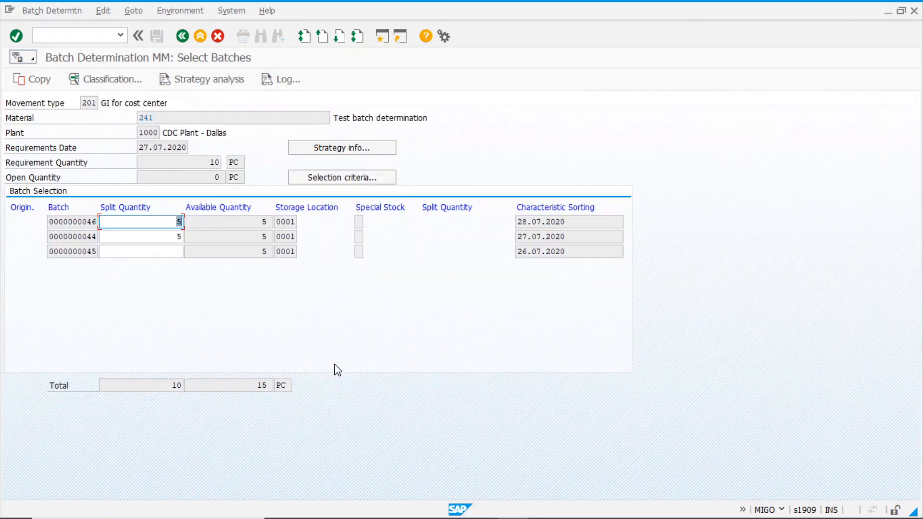
{"action": "left_click", "coordinate": [585, 222]}
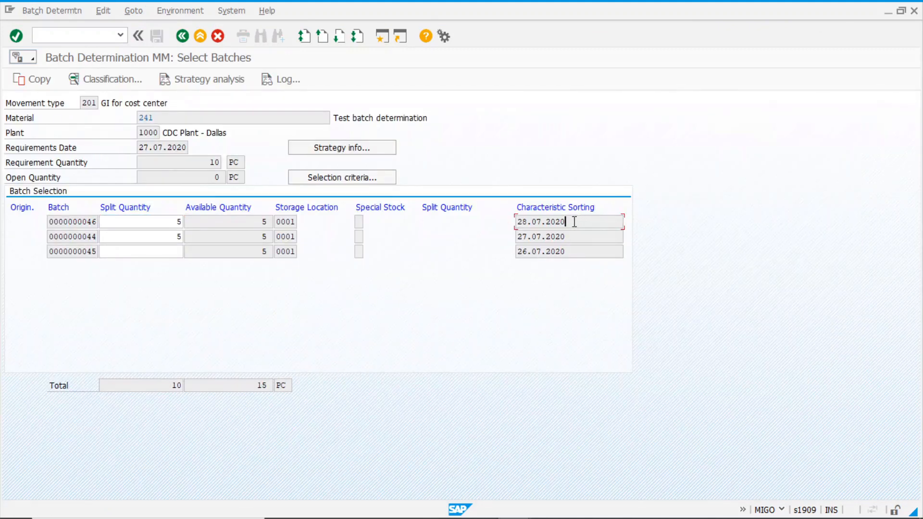
{"action": "mouse_move", "coordinate": [582, 224]}
{"action": "left_mouse_down"}
{"action": "mouse_move", "coordinate": [503, 220]}
{"action": "mouse_move", "coordinate": [593, 224]}
{"action": "left_mouse_up"}
{"action": "left_click", "coordinate": [38, 79]}
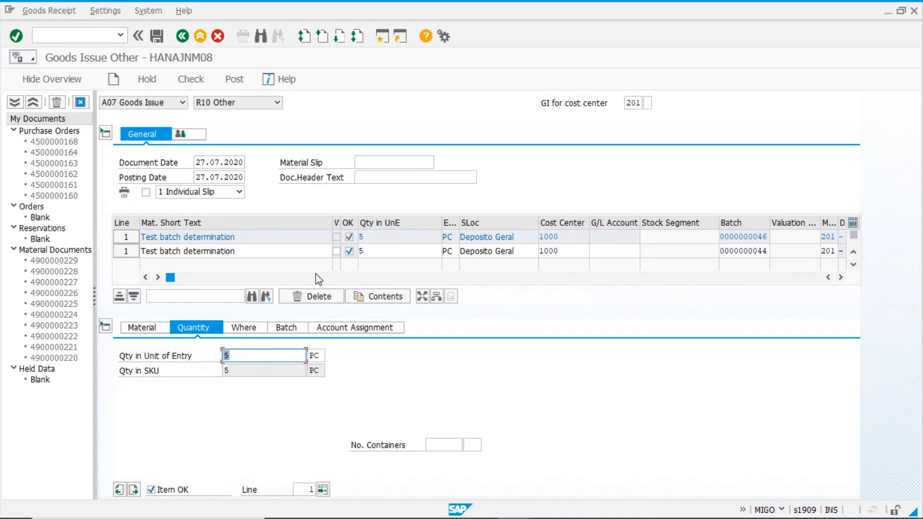
{"action": "left_click", "coordinate": [158, 42]}
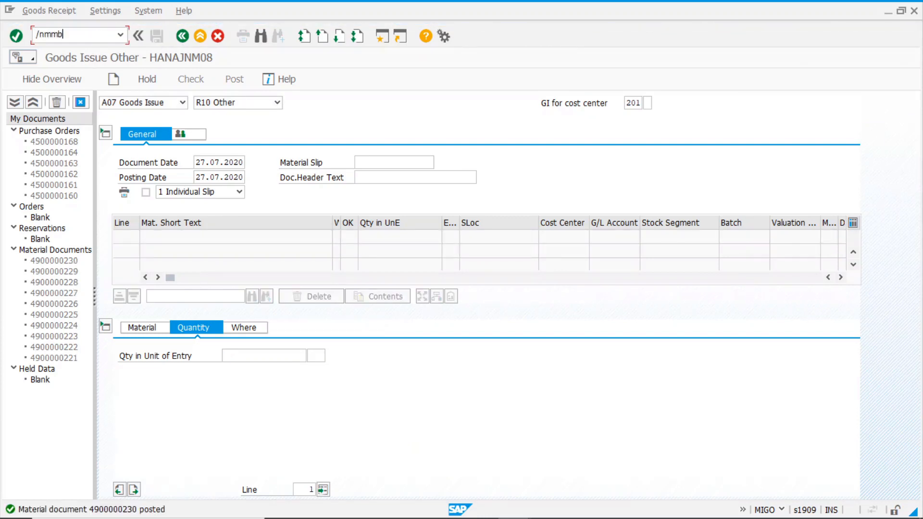
{"action": "key", "text": "Return"}
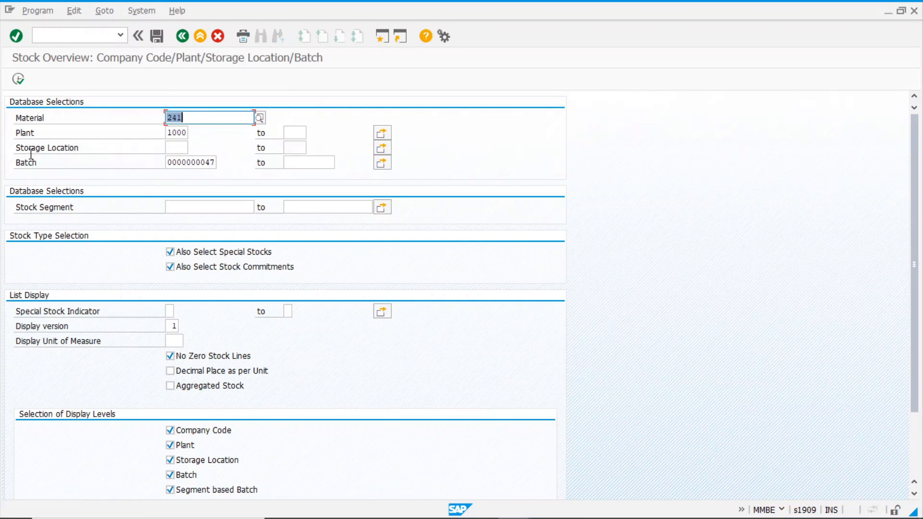
{"action": "double_click", "coordinate": [185, 162]}
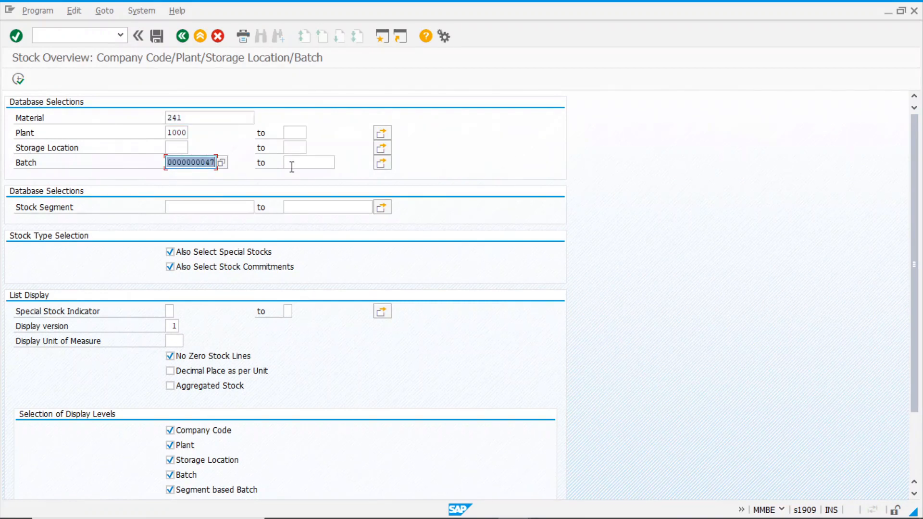
{"action": "key", "text": "Delete"}
{"action": "left_click", "coordinate": [19, 80]}
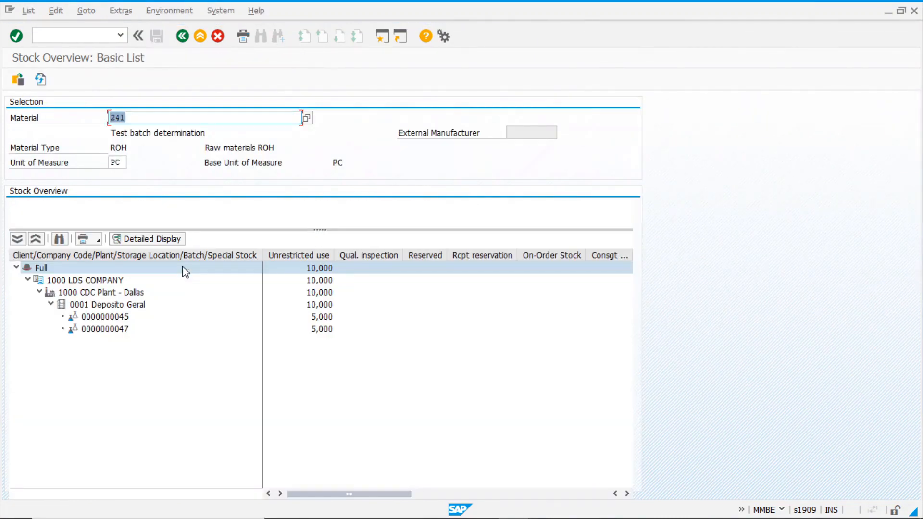
{"action": "left_click", "coordinate": [114, 318]}
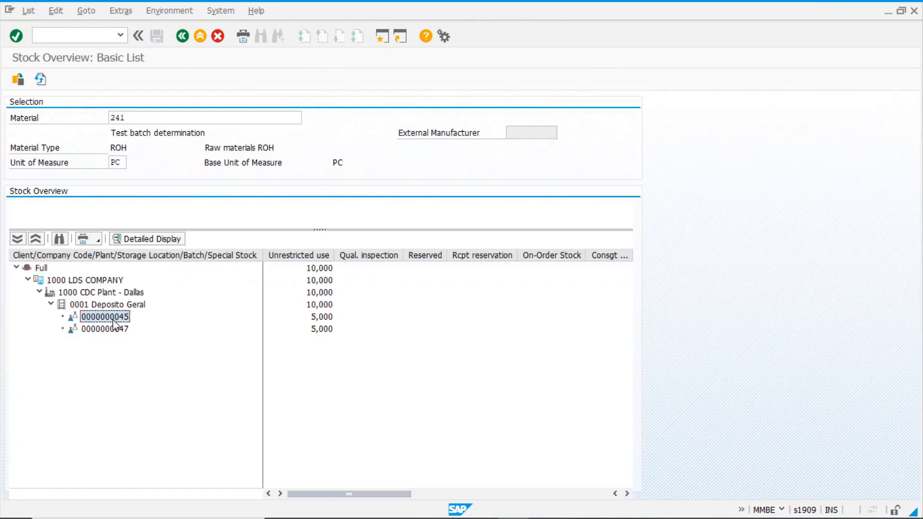
{"action": "left_click", "coordinate": [113, 331]}
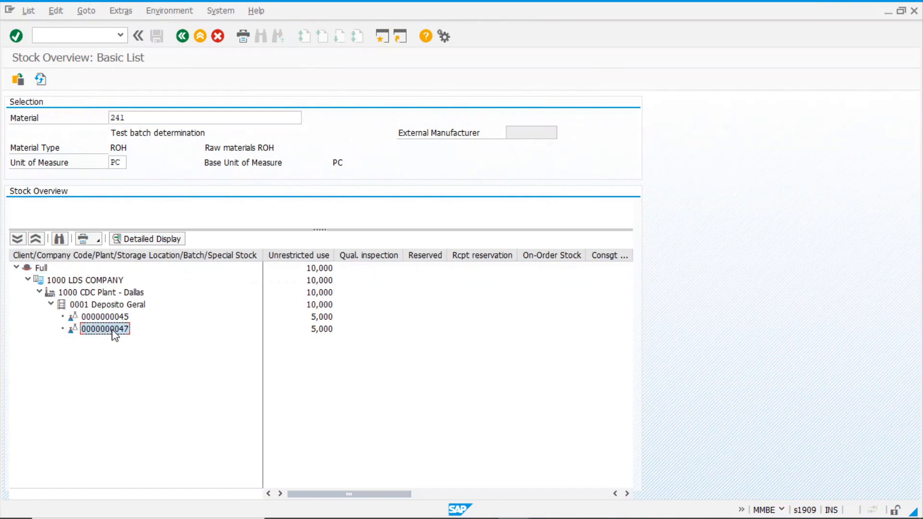